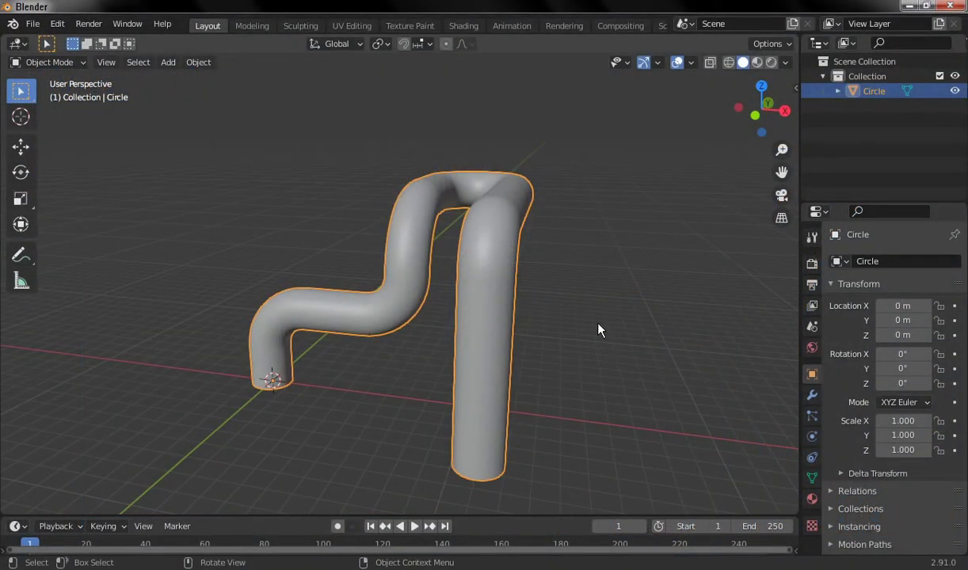
- Orbit the viewport around the finished pipe from several angles, including from above
middle_click_drag(450, 359, 490, 366)
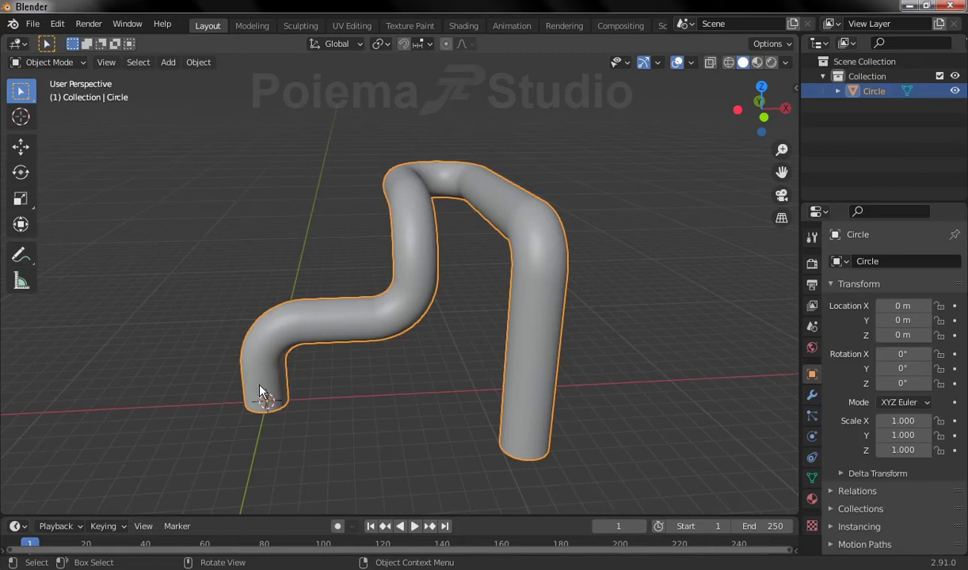
mouse_move(438, 326)
middle_mouse_down()
mouse_move(497, 363)
mouse_move(547, 362)
middle_mouse_up()
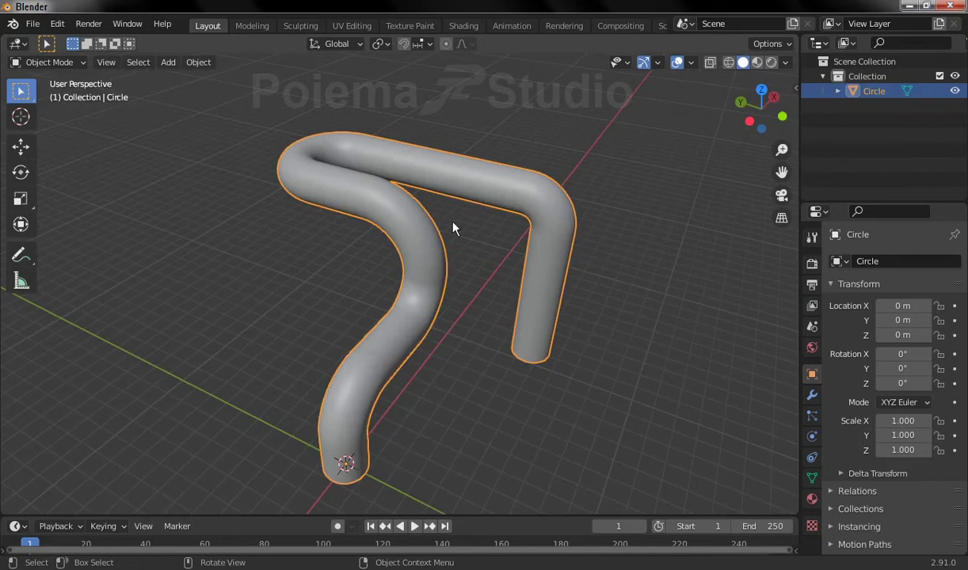
mouse_move(377, 220)
middle_mouse_down()
mouse_move(439, 240)
mouse_move(351, 220)
middle_mouse_up()
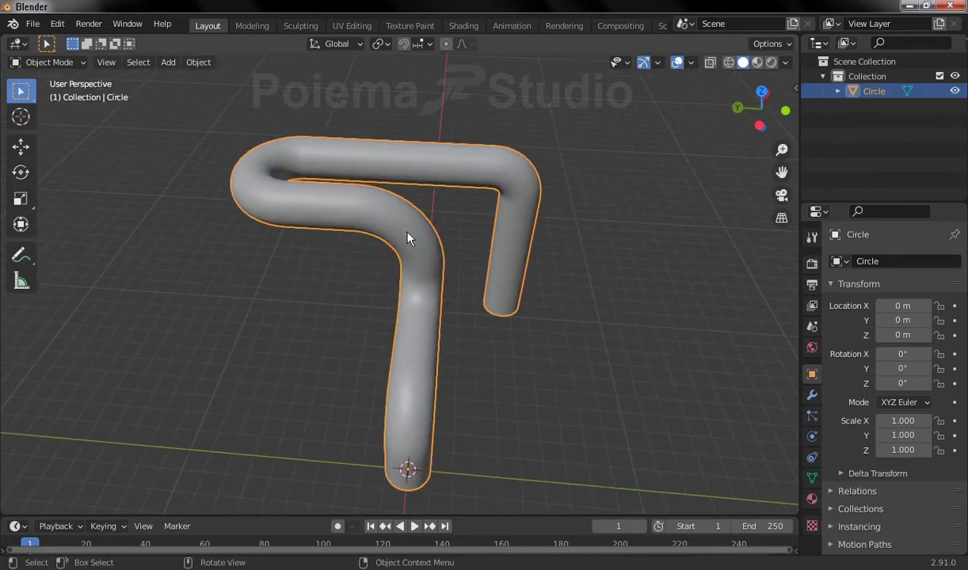
mouse_move(558, 289)
middle_mouse_down()
mouse_move(454, 303)
mouse_move(363, 273)
middle_mouse_up()
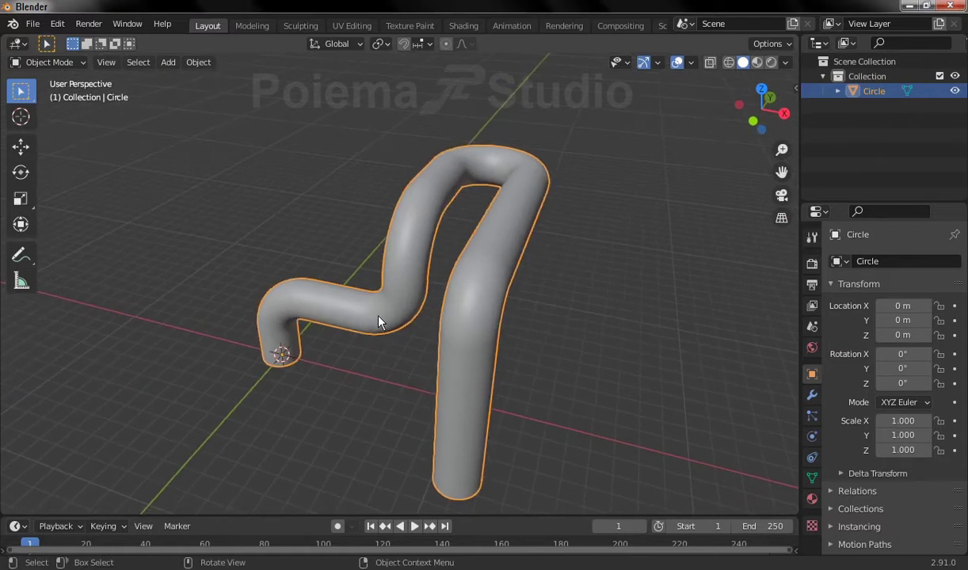
mouse_move(376, 339)
middle_mouse_down()
mouse_move(433, 330)
mouse_move(370, 328)
middle_mouse_up()
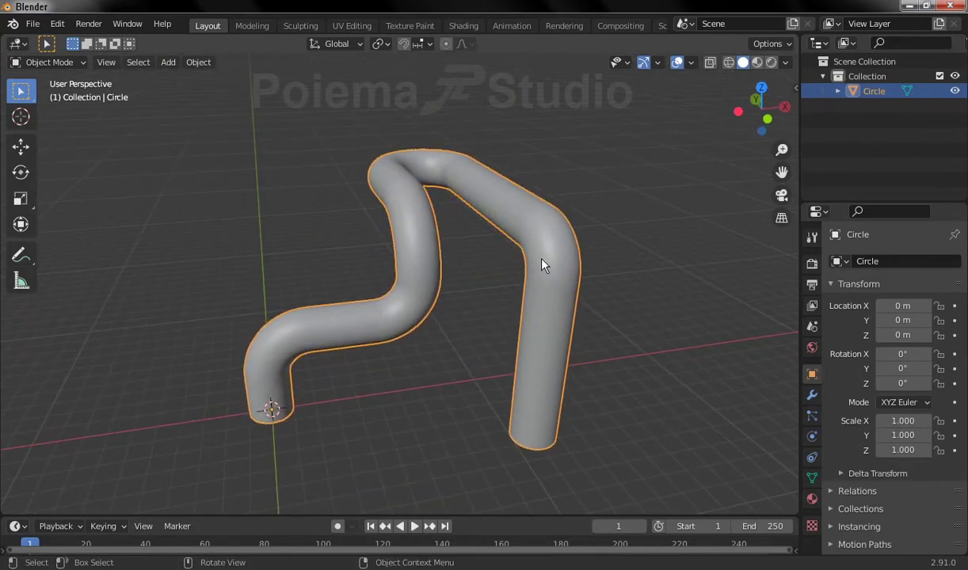
middle_click_drag(486, 303, 523, 306)
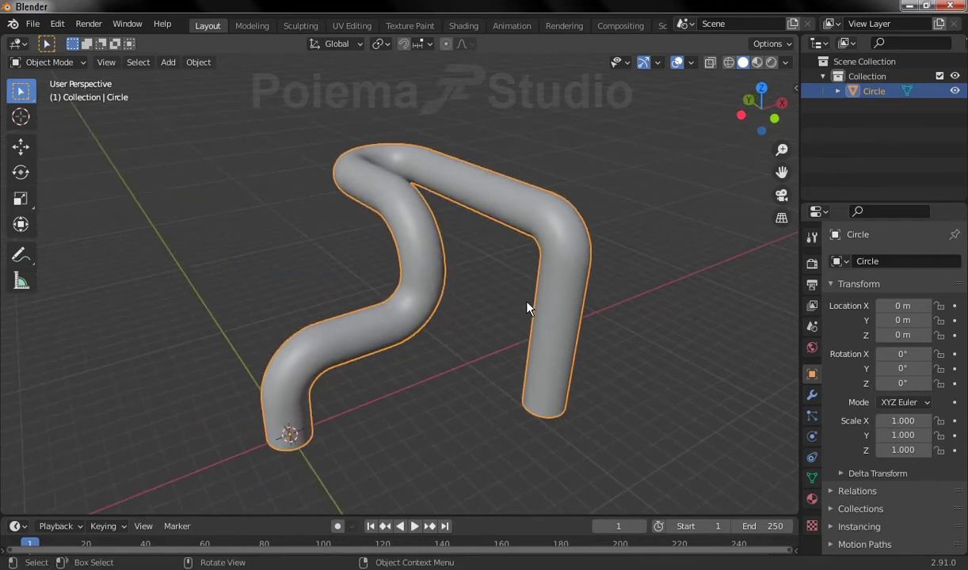
middle_click_drag(560, 311, 440, 321)
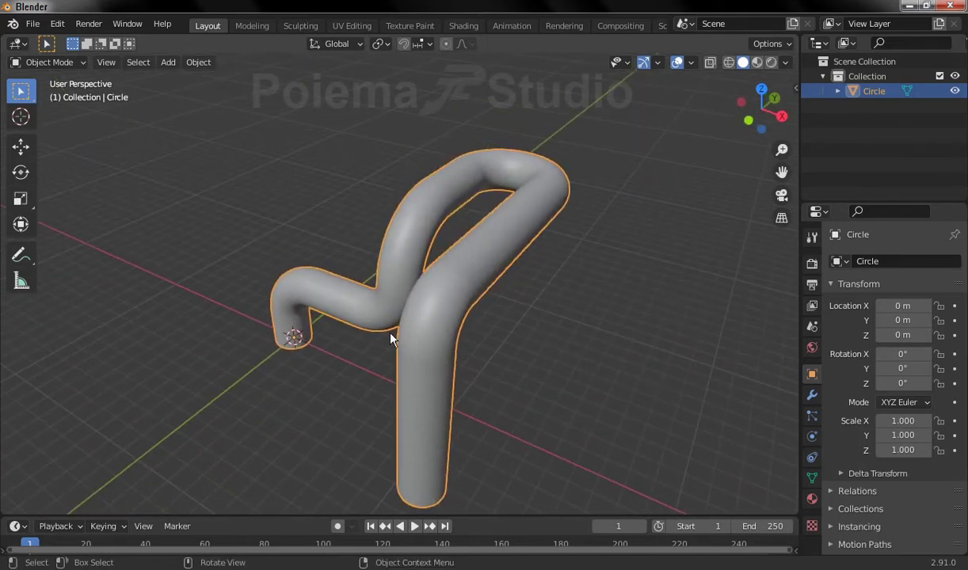
middle_click_drag(391, 339, 523, 329)
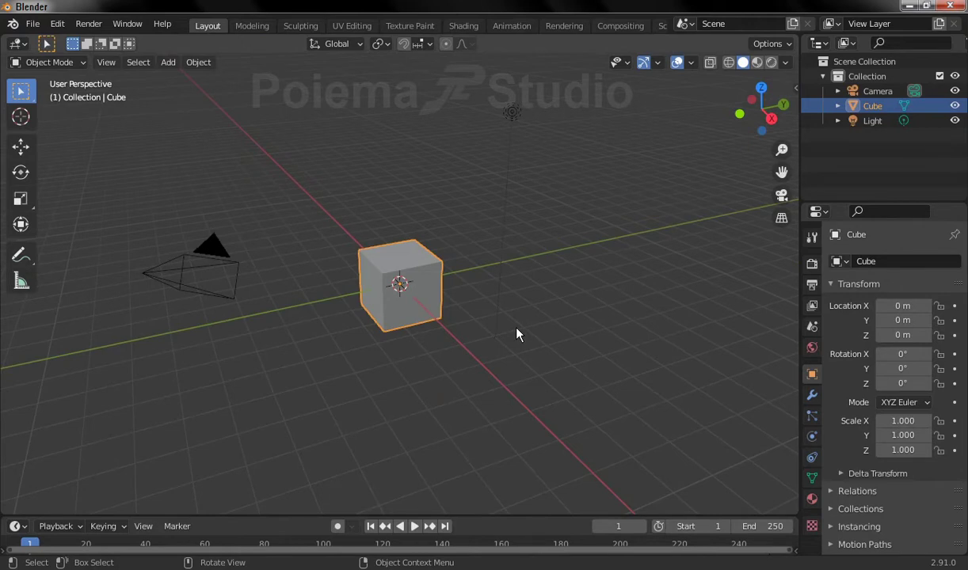
- Select and delete the default cube, camera and light
key("a")
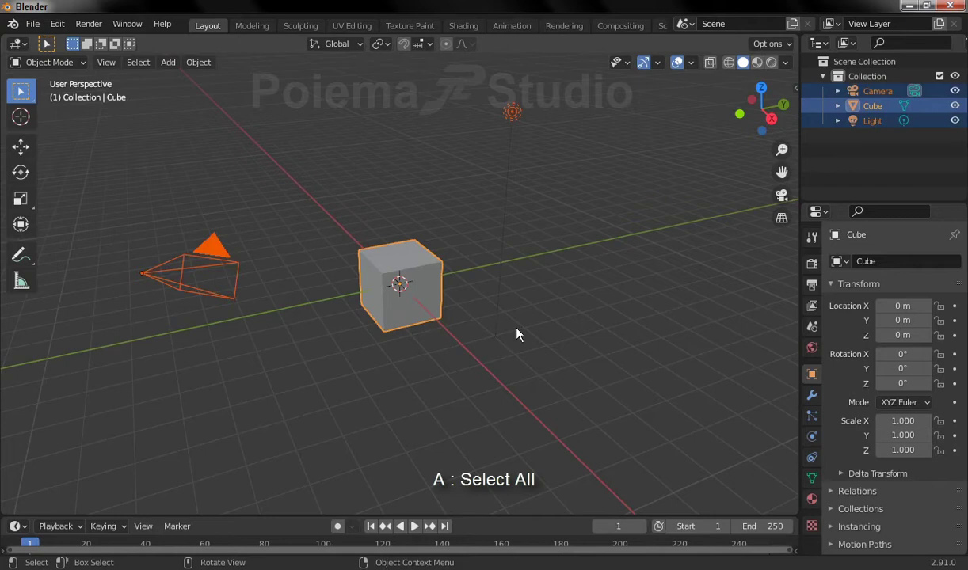
key("x")
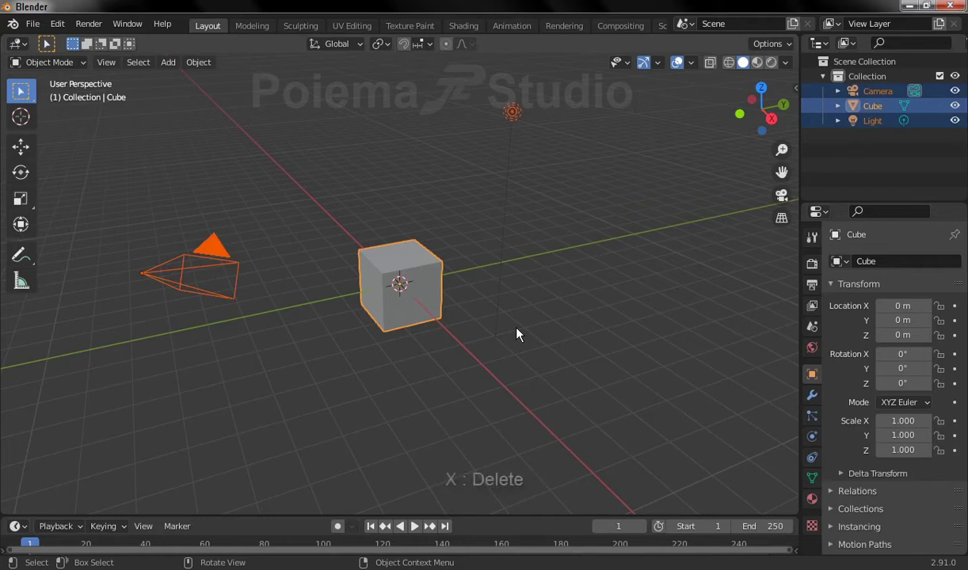
left_click(516, 334)
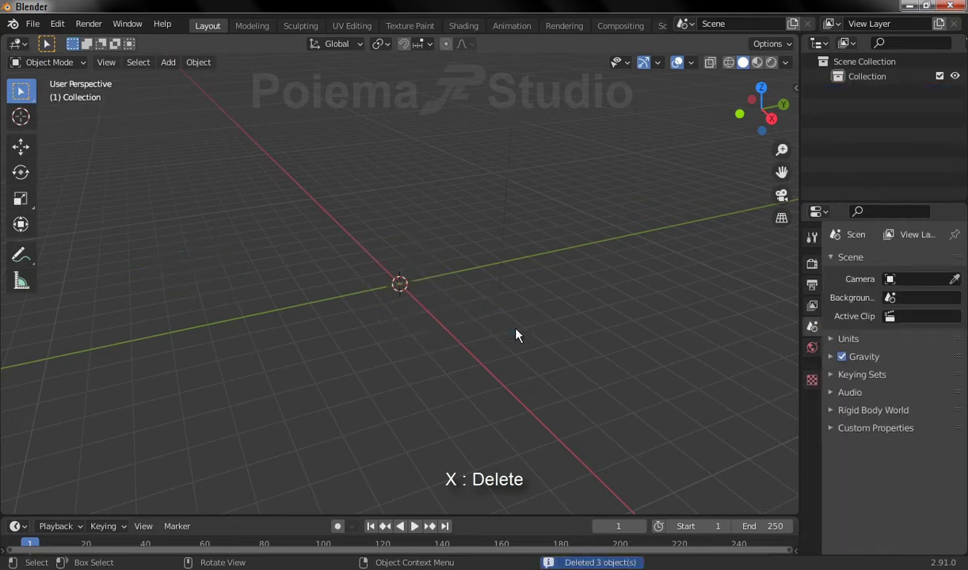
middle_click_drag(513, 281, 551, 314, "shift")
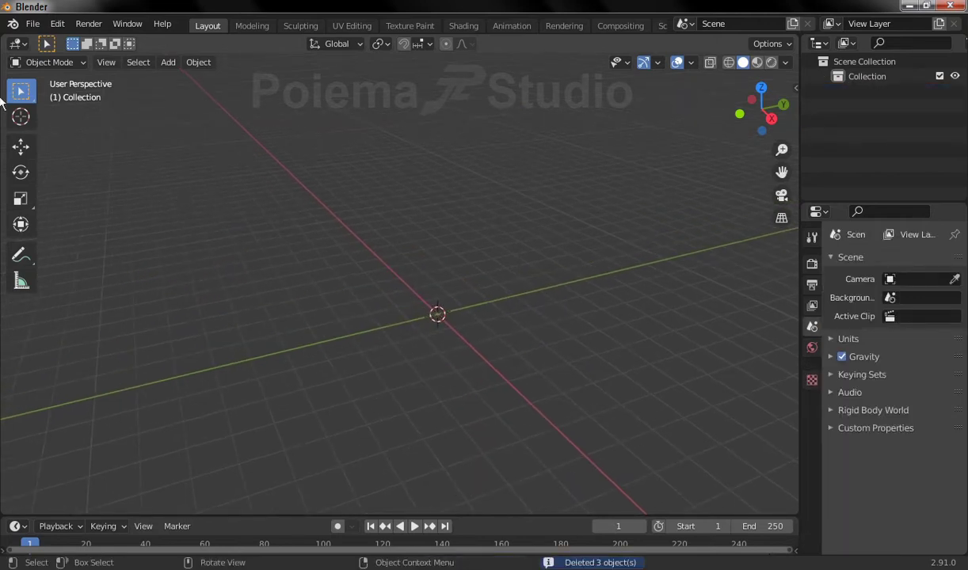
- Add a mesh cylinder and set its Cap Fill Type to Nothing
left_click(174, 68)
mouse_move(188, 79)
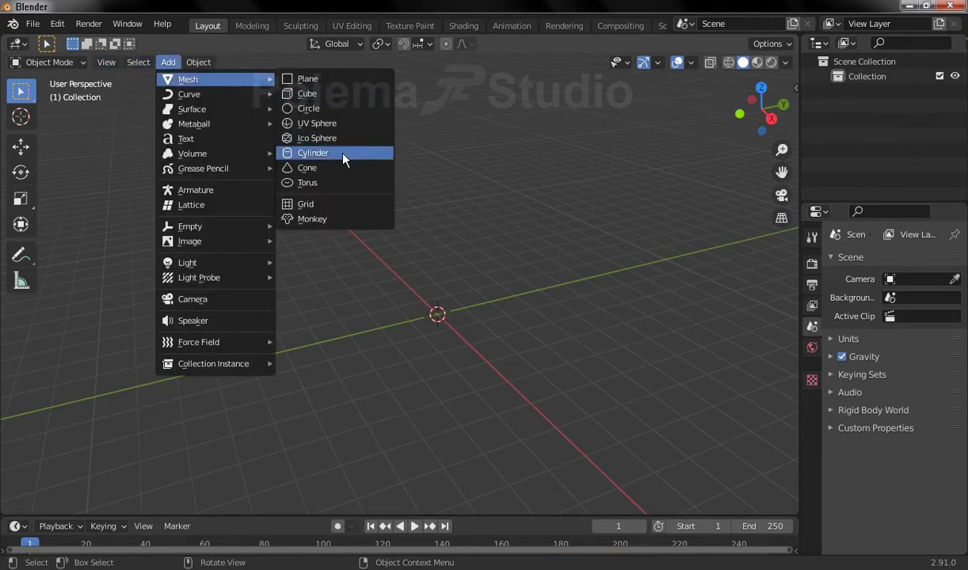
left_click(343, 159)
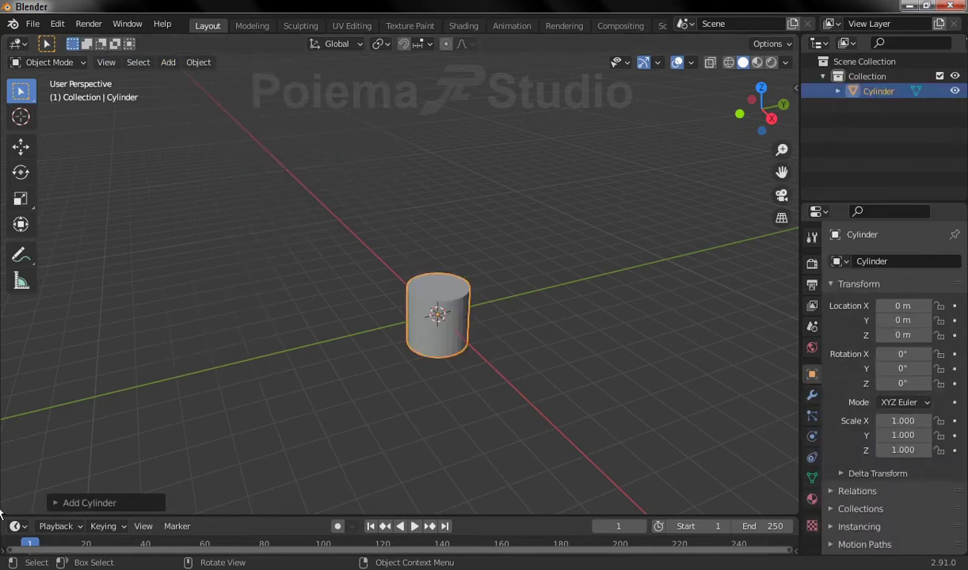
left_click(72, 504)
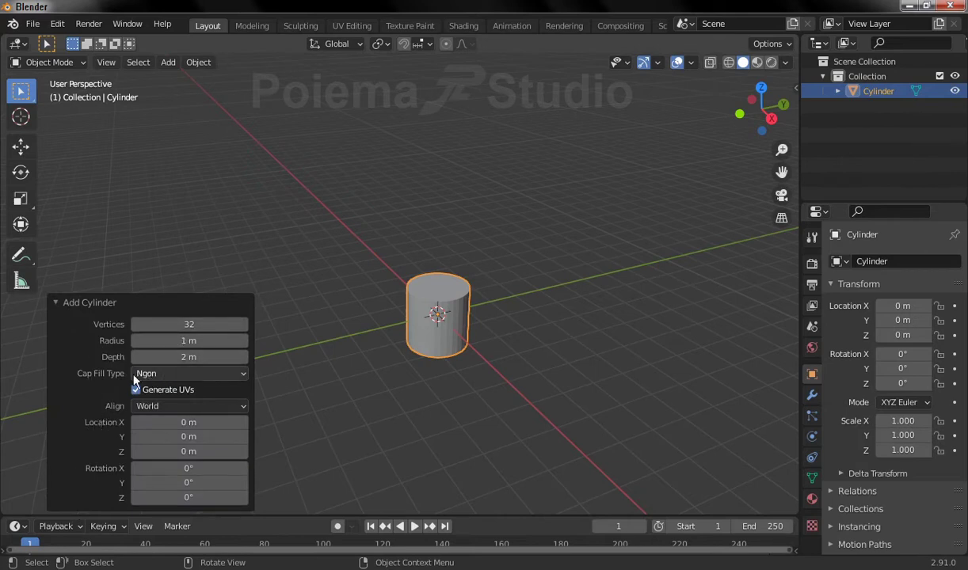
left_click(187, 377)
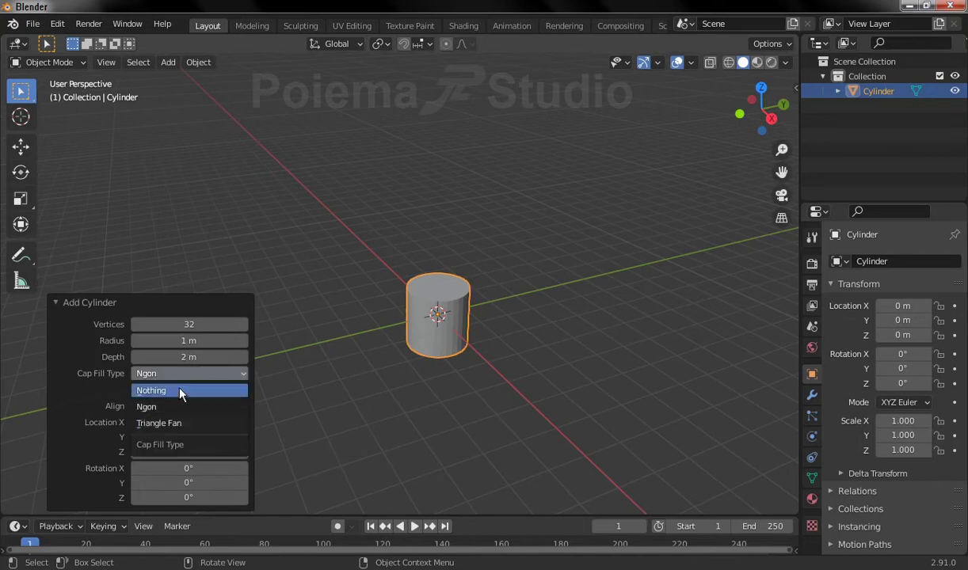
left_click(179, 394)
mouse_move(547, 335)
middle_mouse_down()
mouse_move(465, 355)
mouse_move(478, 365)
mouse_move(477, 351)
middle_mouse_up()
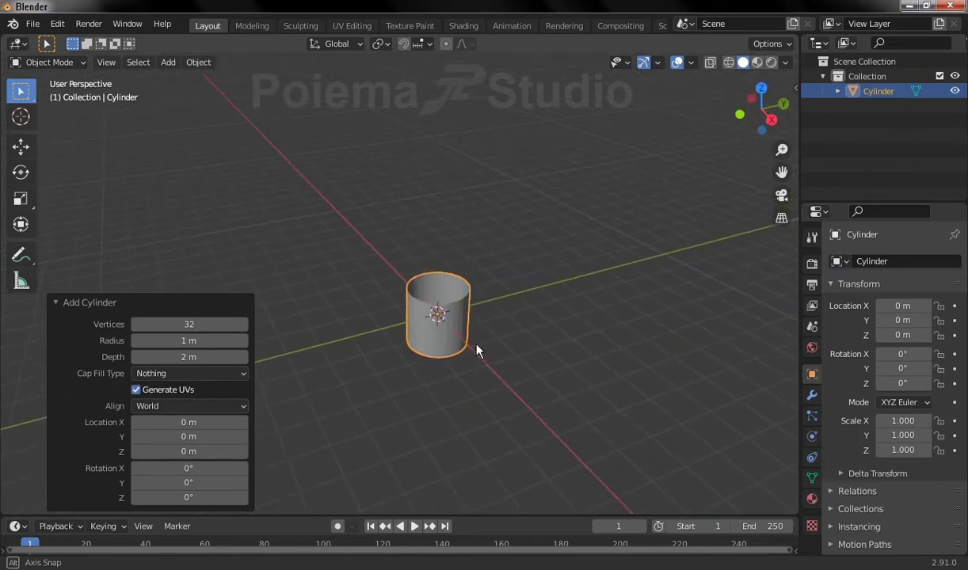
- Raise the cylinder to Z location 1 m and frame it in the view
left_click(190, 451)
type("1")
key("Return")
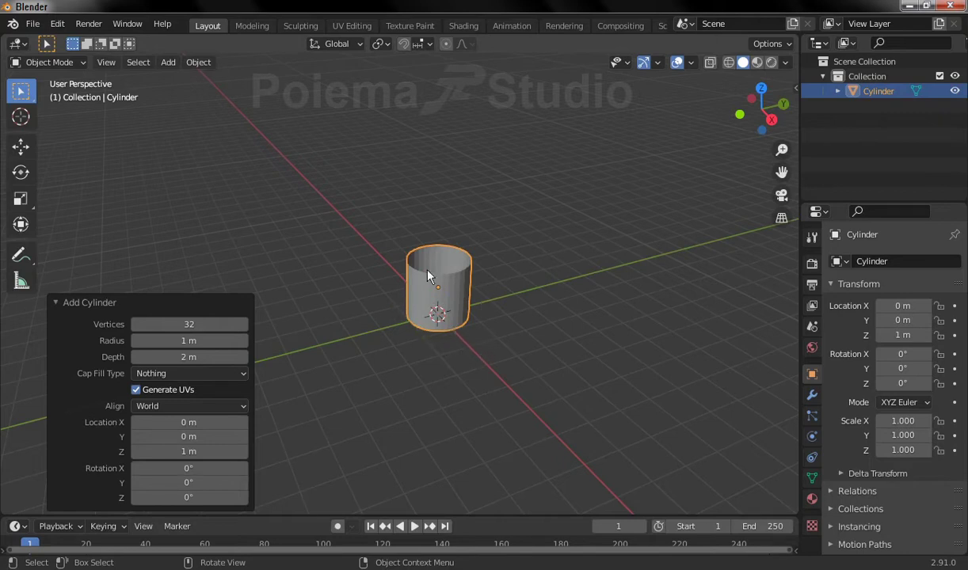
mouse_move(523, 325)
middle_mouse_down()
mouse_move(529, 367)
mouse_move(472, 421)
mouse_move(493, 389)
mouse_move(468, 408)
middle_mouse_up()
scroll(472, 381, "up", 3)
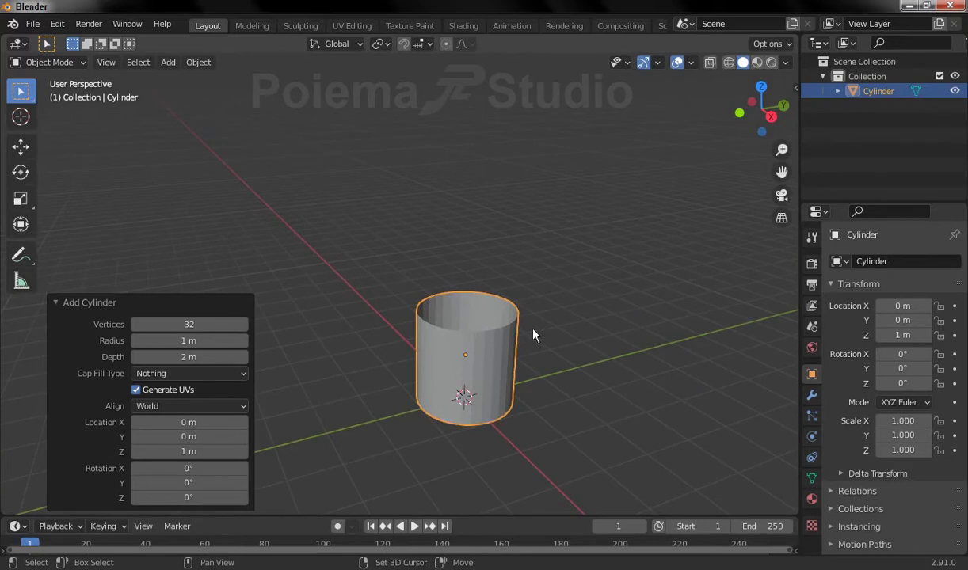
middle_click_drag(534, 335, 489, 336, "shift")
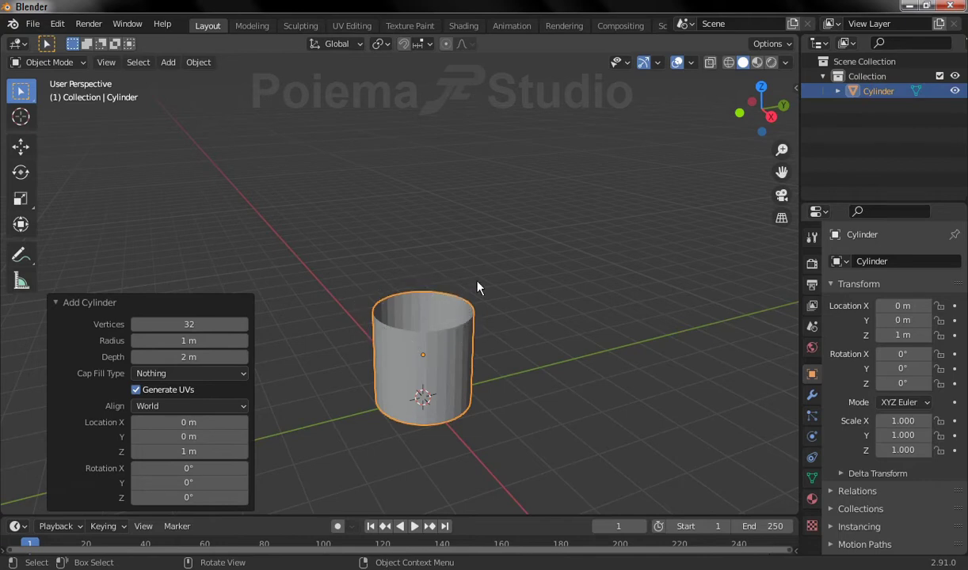
left_click(450, 226)
left_click(393, 334)
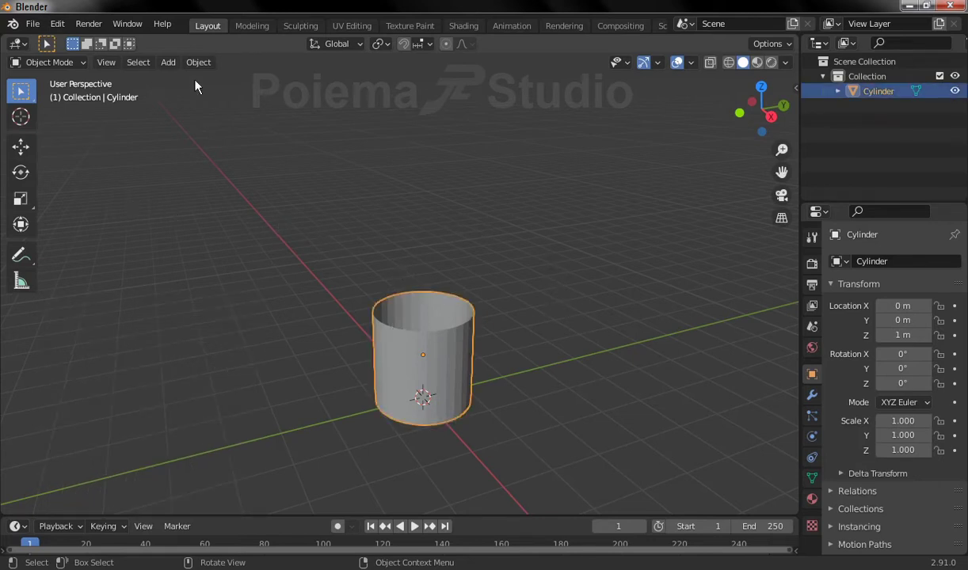
- Put the cylinder into Edit Mode with edge selection and clear its selection
left_click(64, 59)
left_click(72, 96)
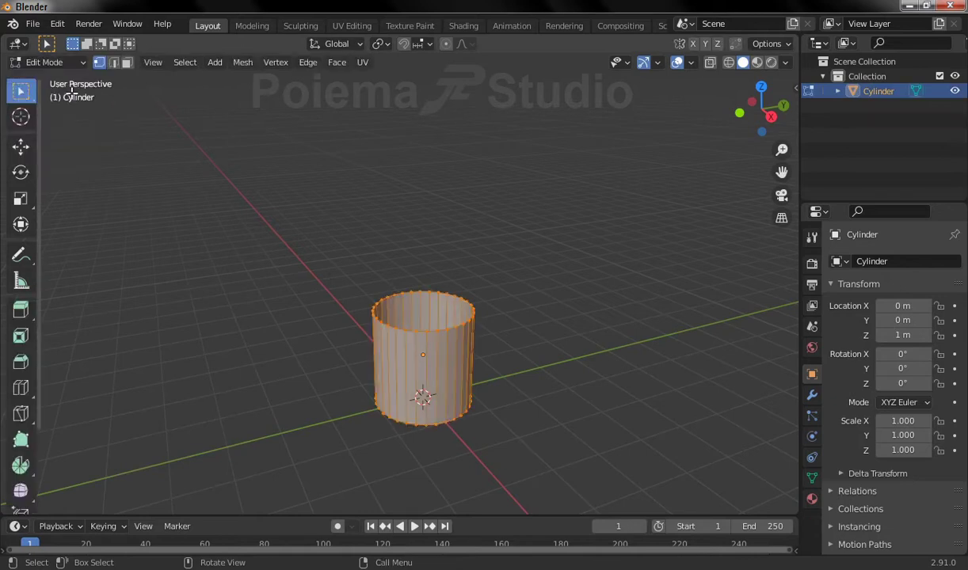
left_click(112, 63)
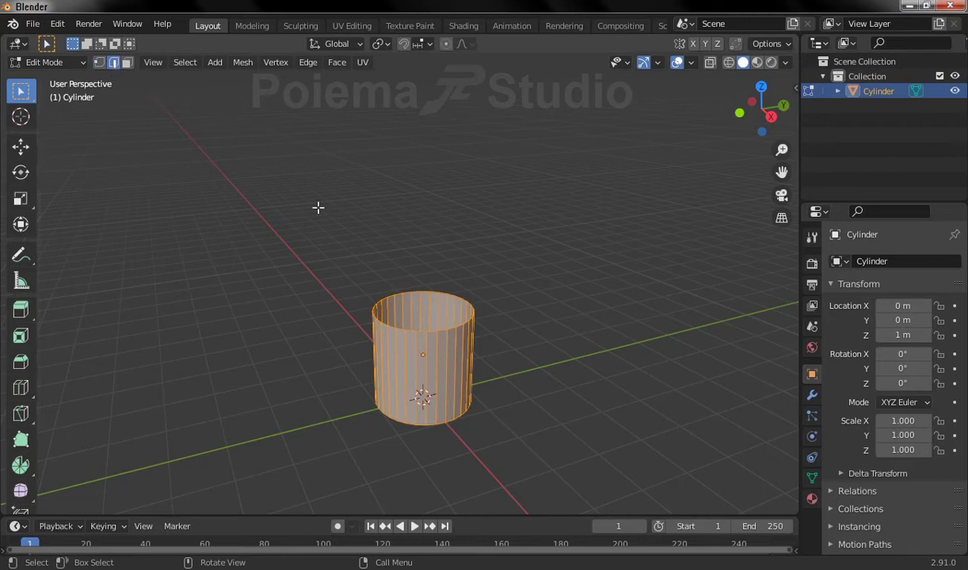
key("alt+a")
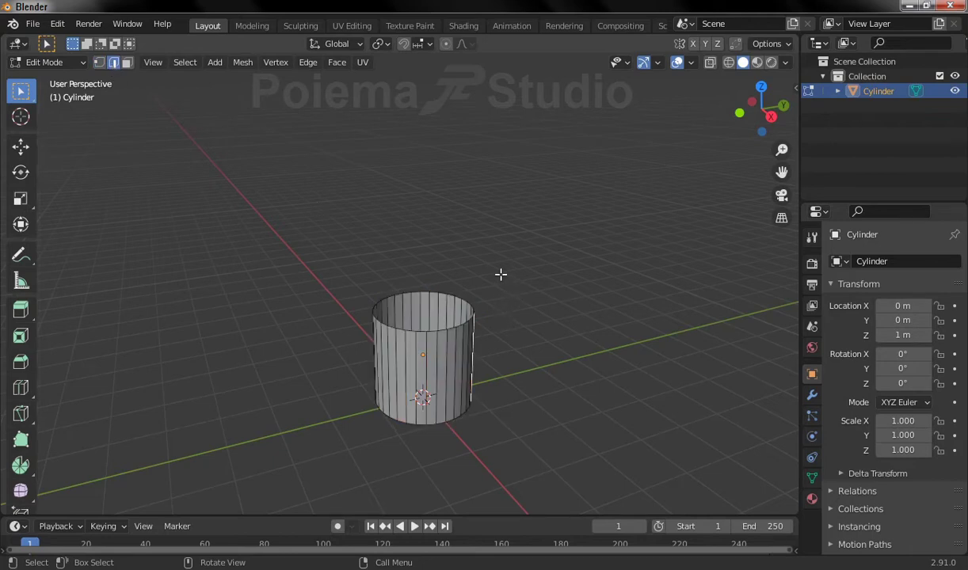
left_click_drag(336, 243, 493, 340)
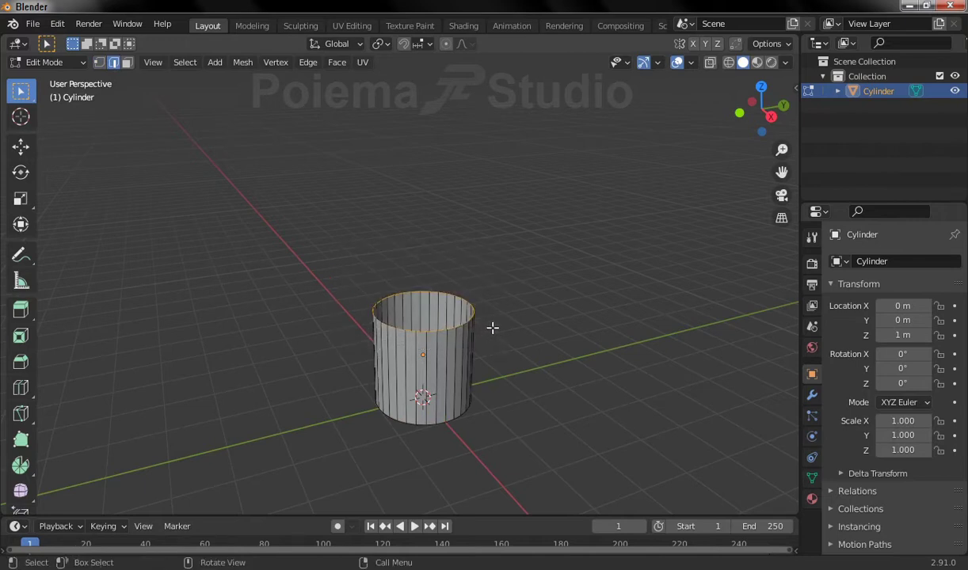
left_click(415, 254)
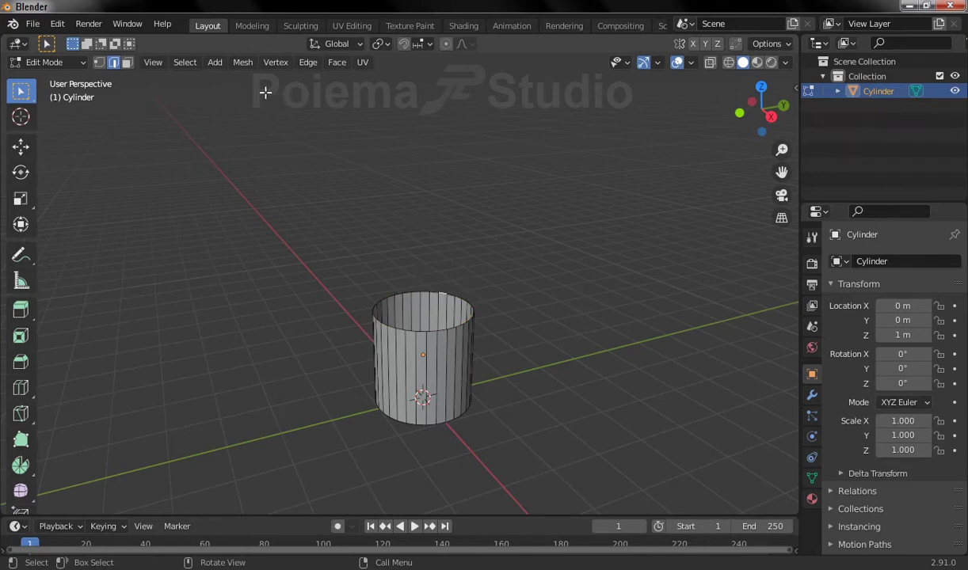
- Select the edge loop around the cylinder's top rim
left_click(183, 63)
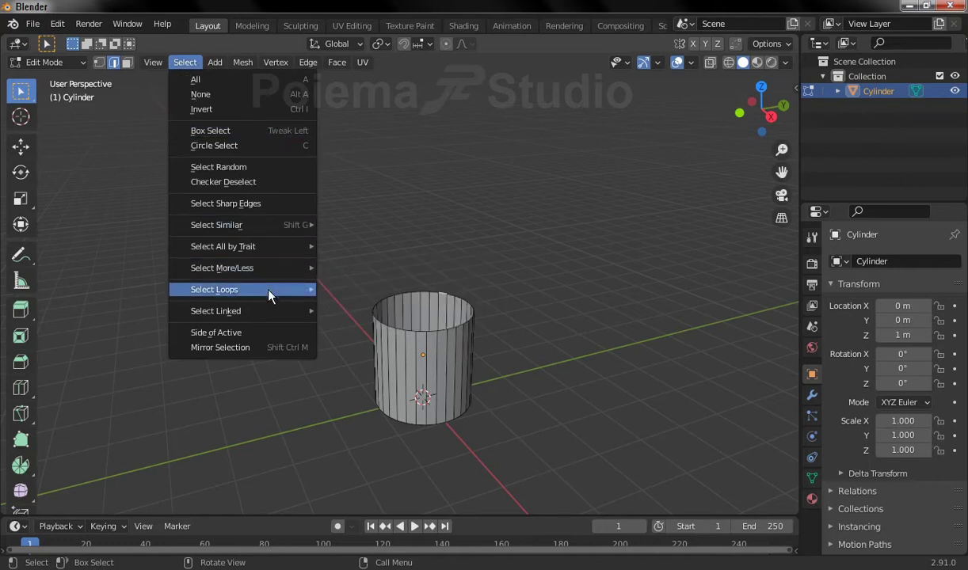
mouse_move(214, 289)
left_click(400, 293)
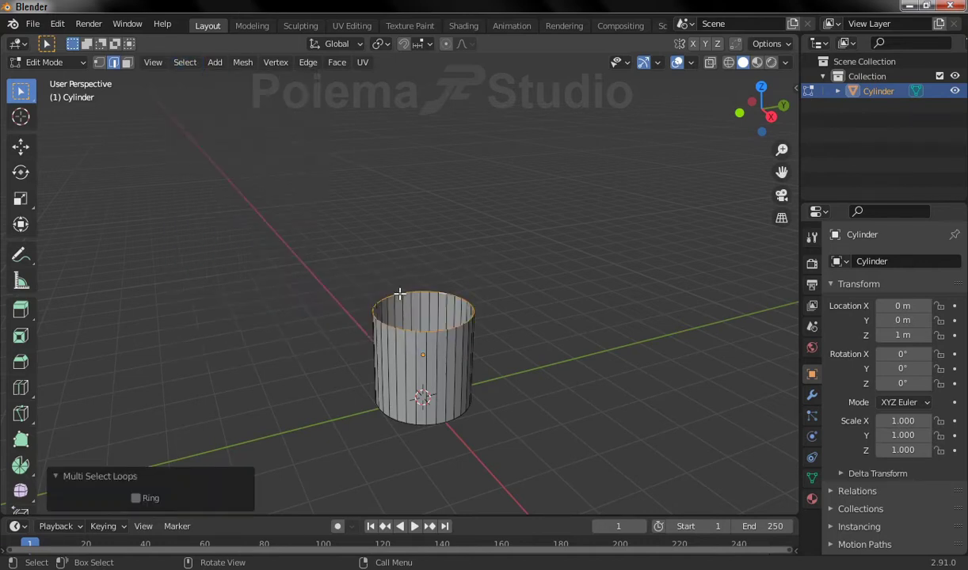
left_click(547, 304)
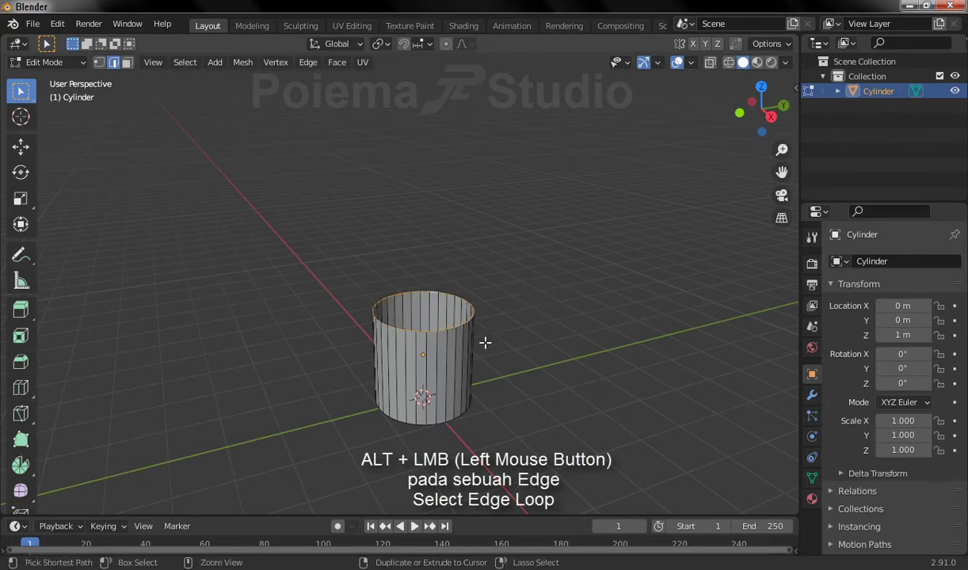
scroll(486, 341, "up", 2)
left_click(496, 300, "alt")
mouse_move(537, 300)
middle_mouse_down()
mouse_move(493, 283)
mouse_move(392, 307)
mouse_move(436, 317)
middle_mouse_up()
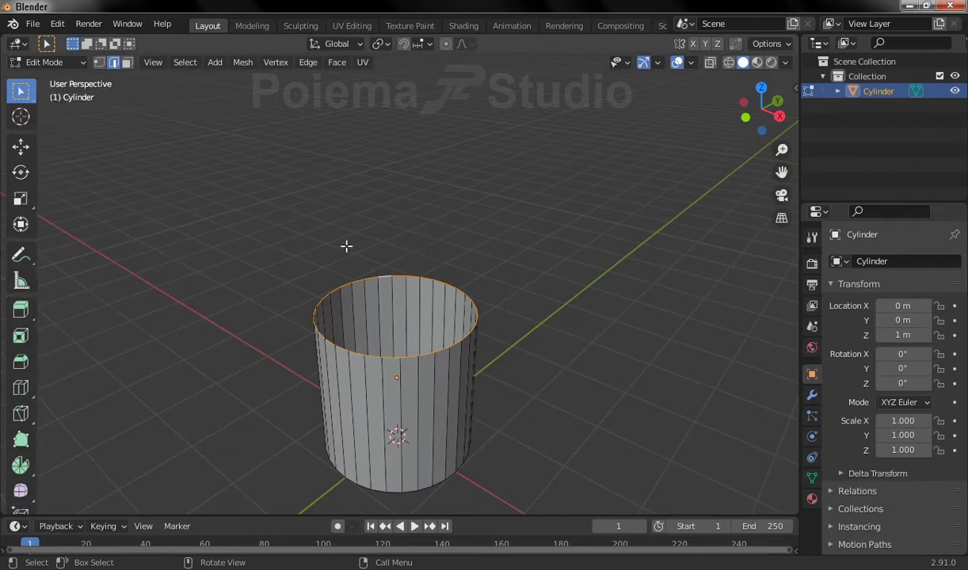
- Switch to the Front viewpoint and shift the cylinder to the left
left_click(153, 62)
mouse_move(181, 248)
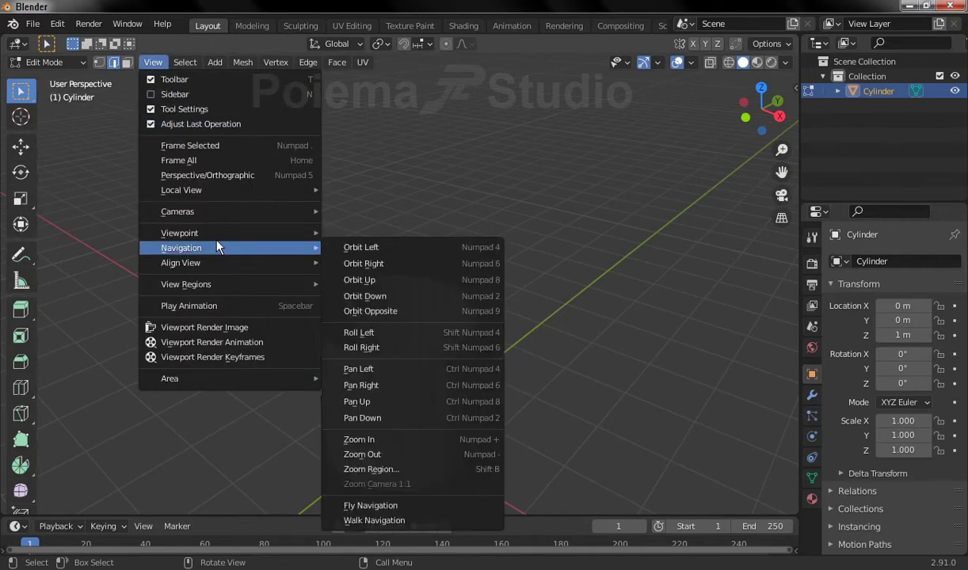
left_click(400, 292)
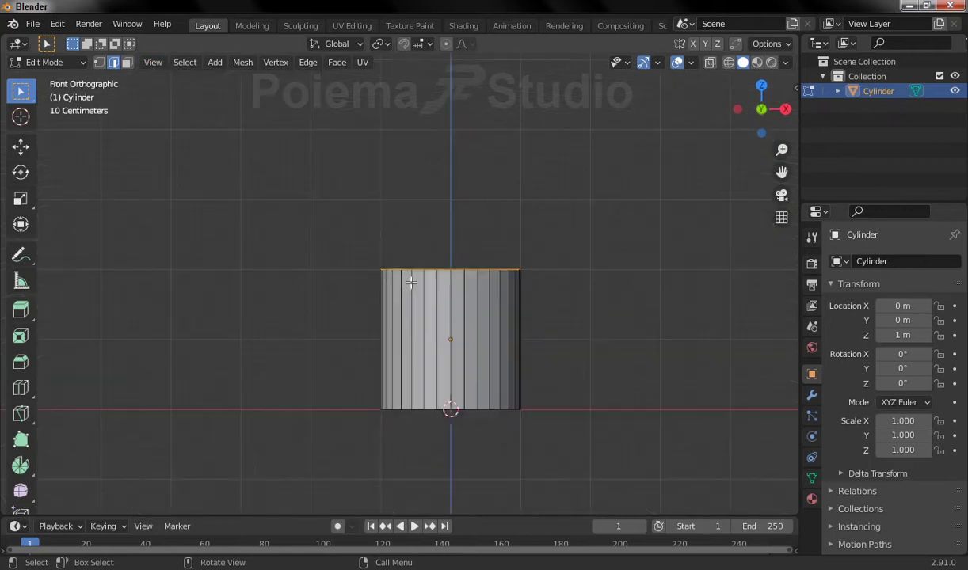
middle_click_drag(556, 263, 512, 274, "shift")
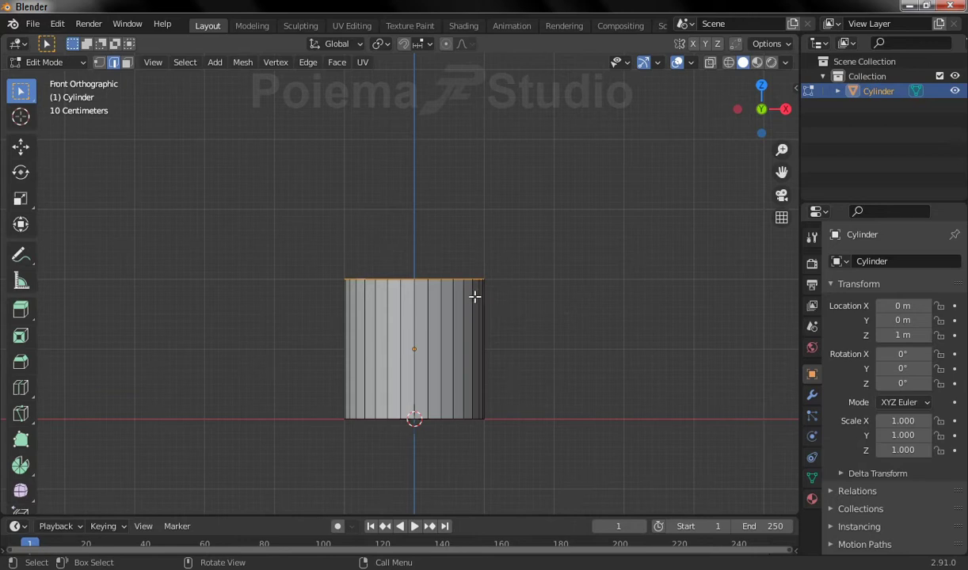
- Abandon a rotation of the top loop so it stays level, and clear the selection
key("r")
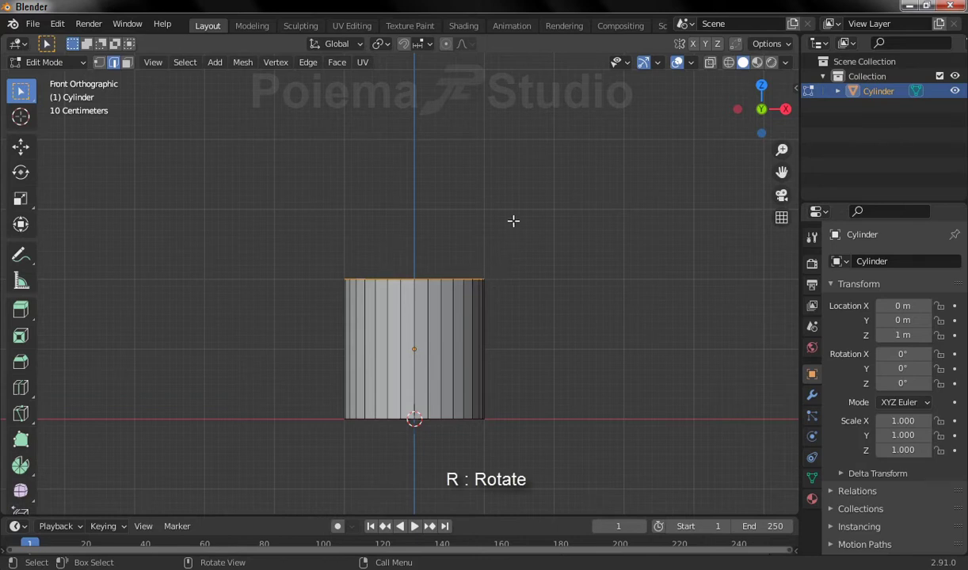
key("r")
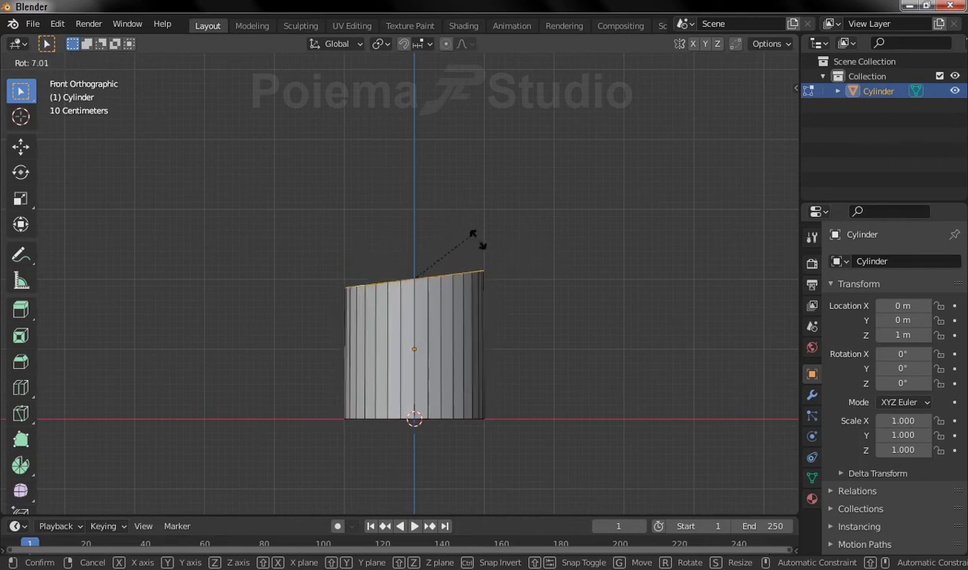
key("Escape")
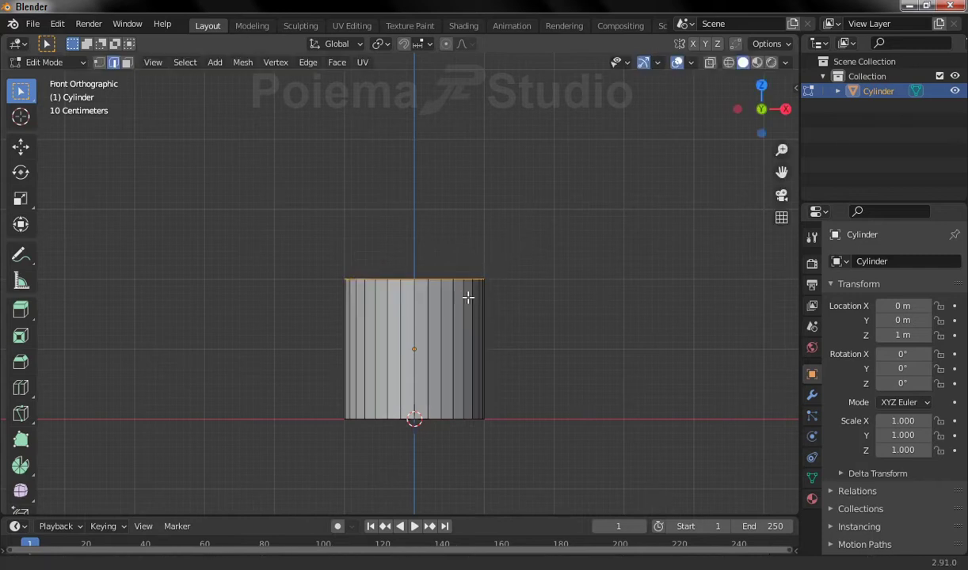
middle_click_drag(466, 297, 395, 307, "shift")
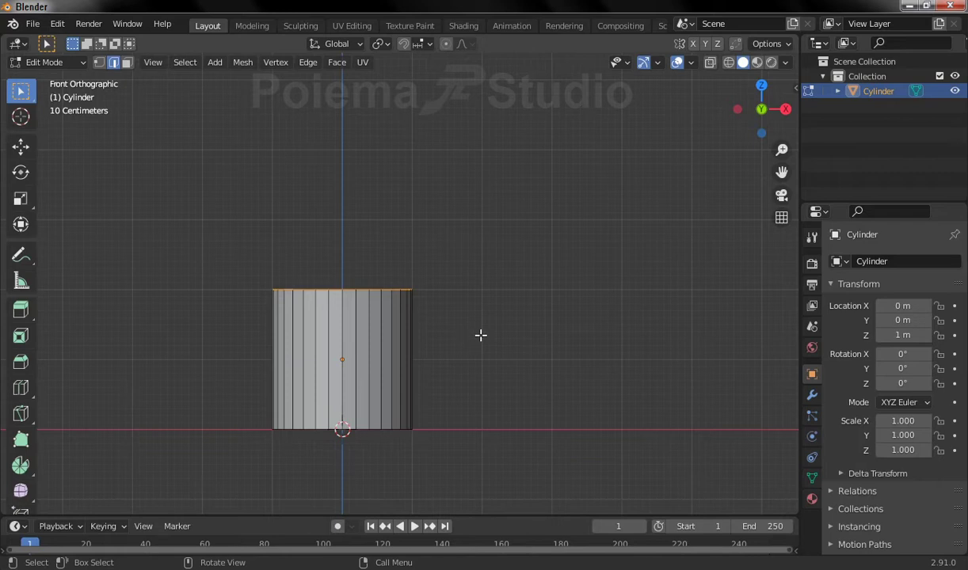
middle_click_drag(436, 277, 411, 308, "shift")
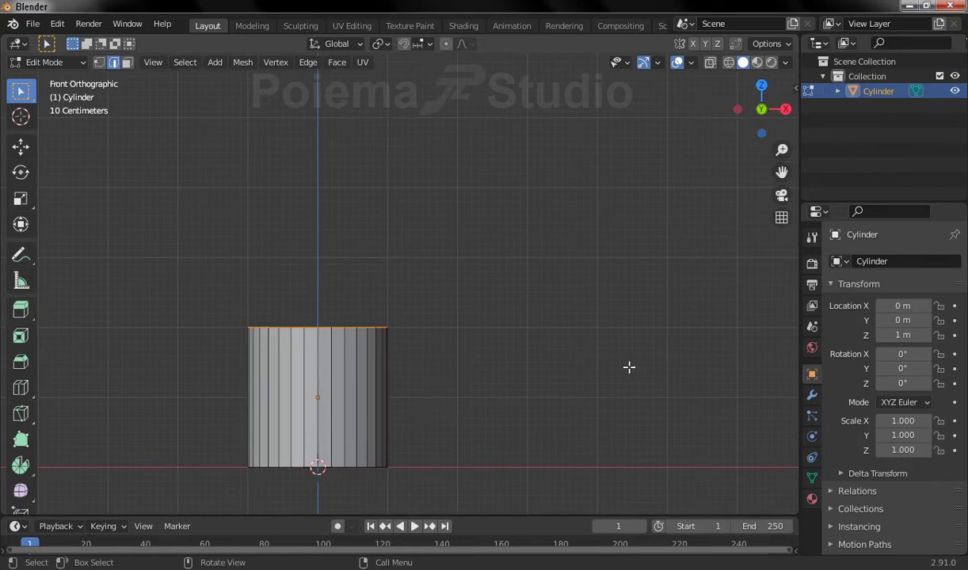
left_click(602, 321)
- Set the 3D cursor location to X 2 m, Z 2 m, then reselect the top loop
key("n")
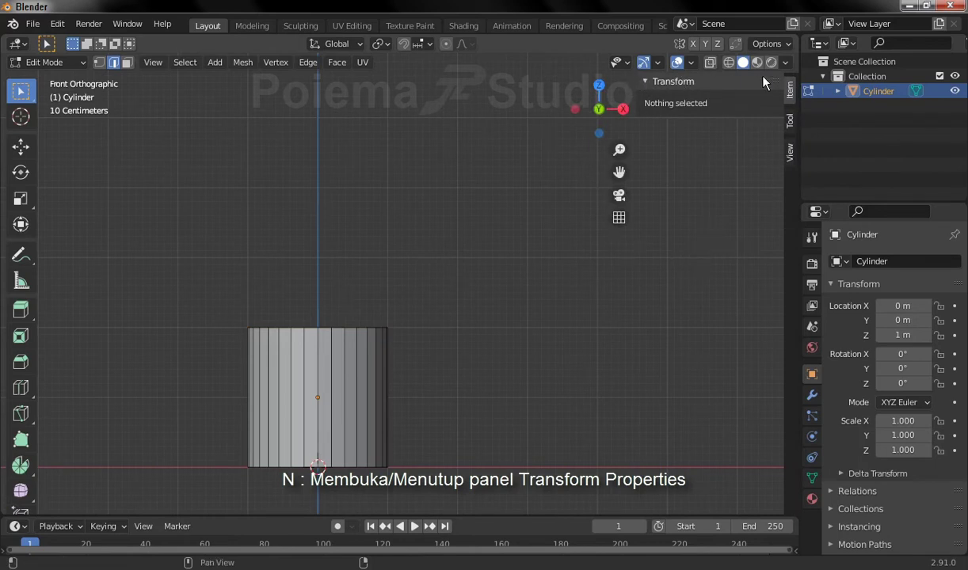
left_click(788, 152)
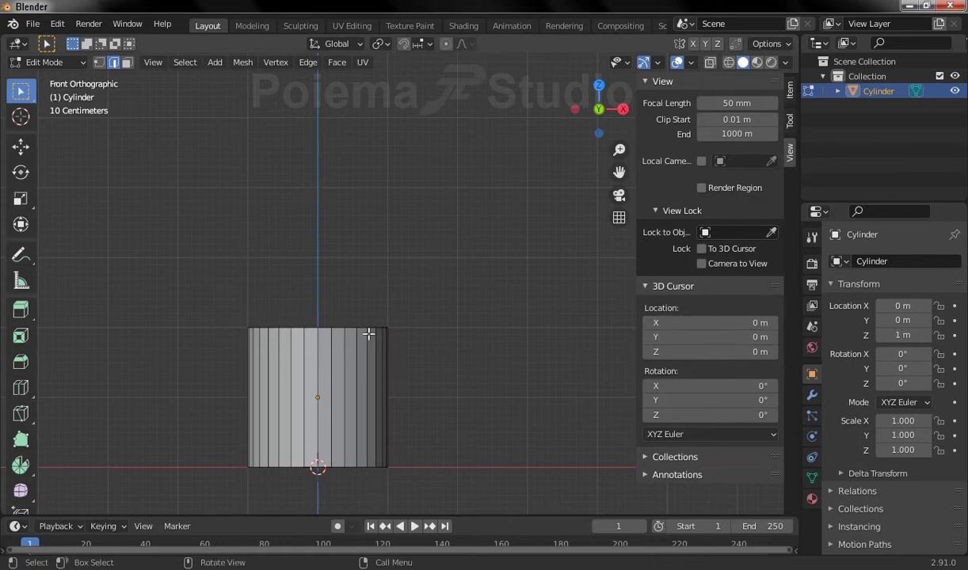
left_click(743, 352)
type("2")
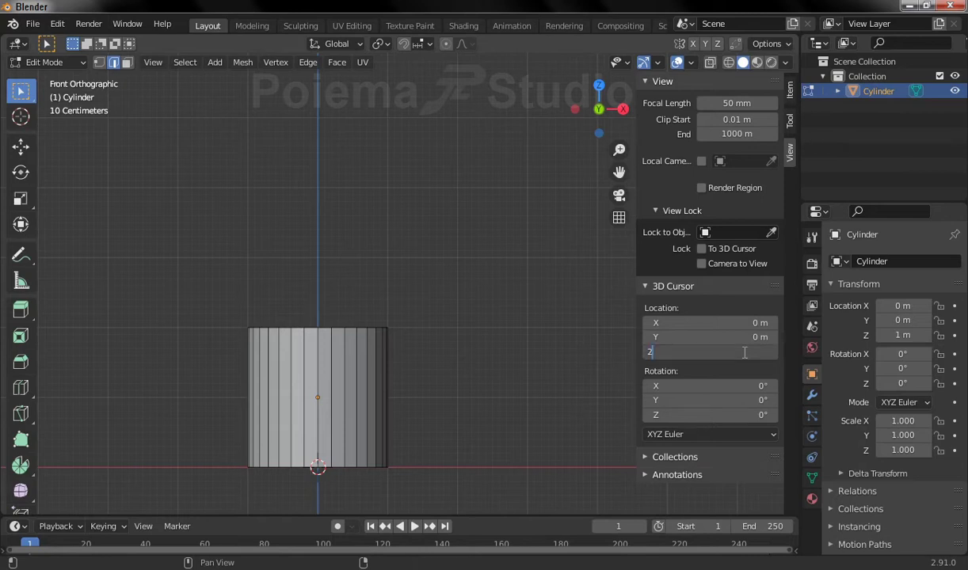
key("Return")
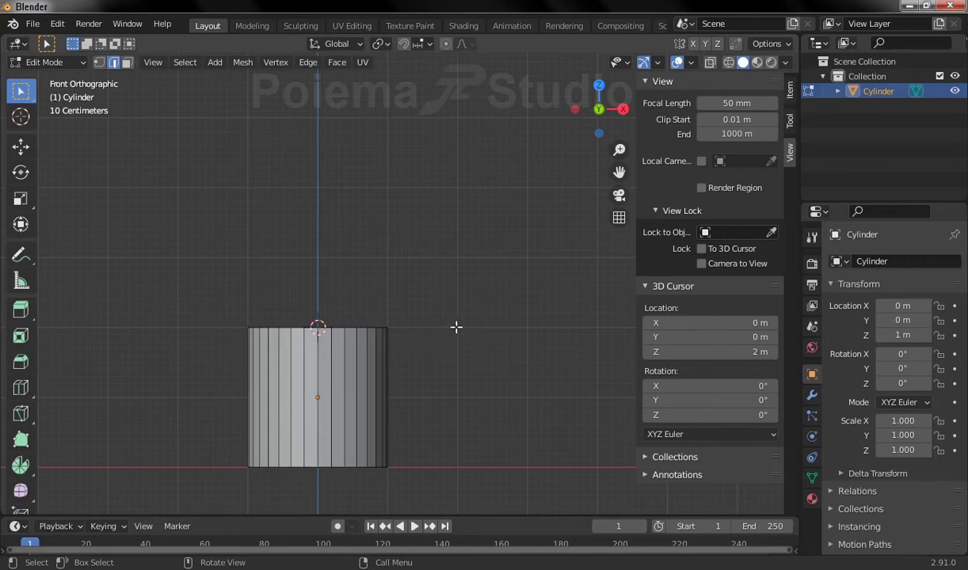
left_click(751, 323)
type("2")
key("Return")
left_click(307, 327, "alt")
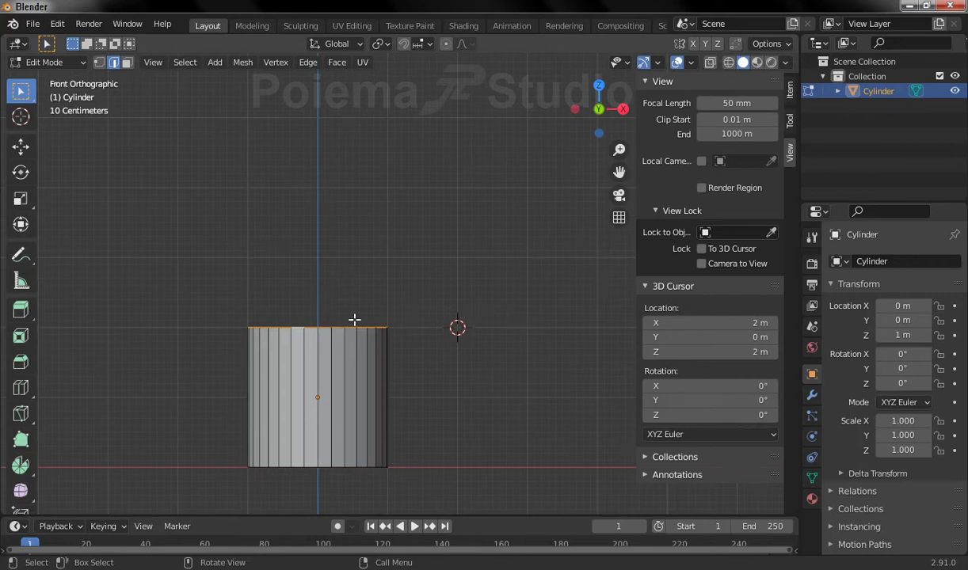
- Extrude the top edge loop in place with zero offset
key("e")
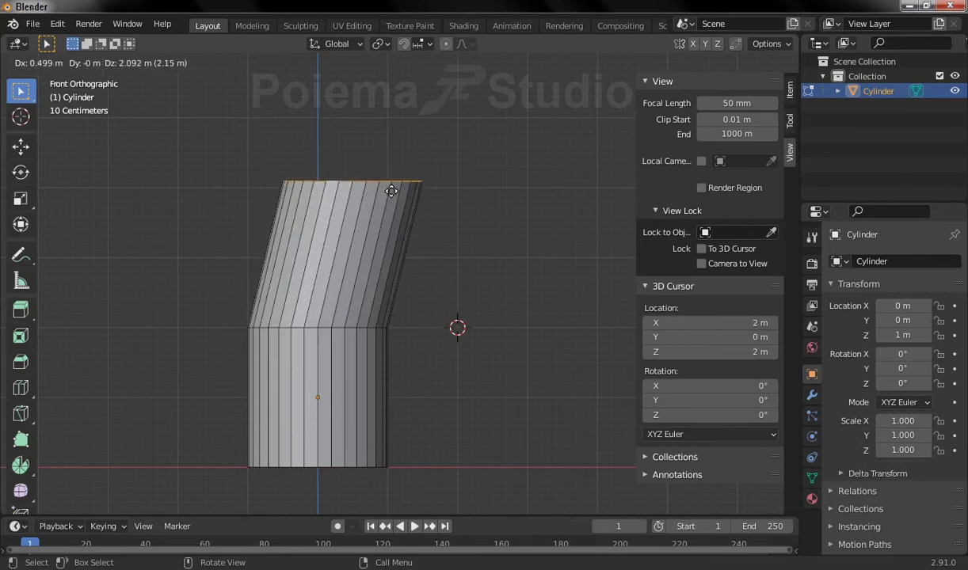
right_click(384, 191)
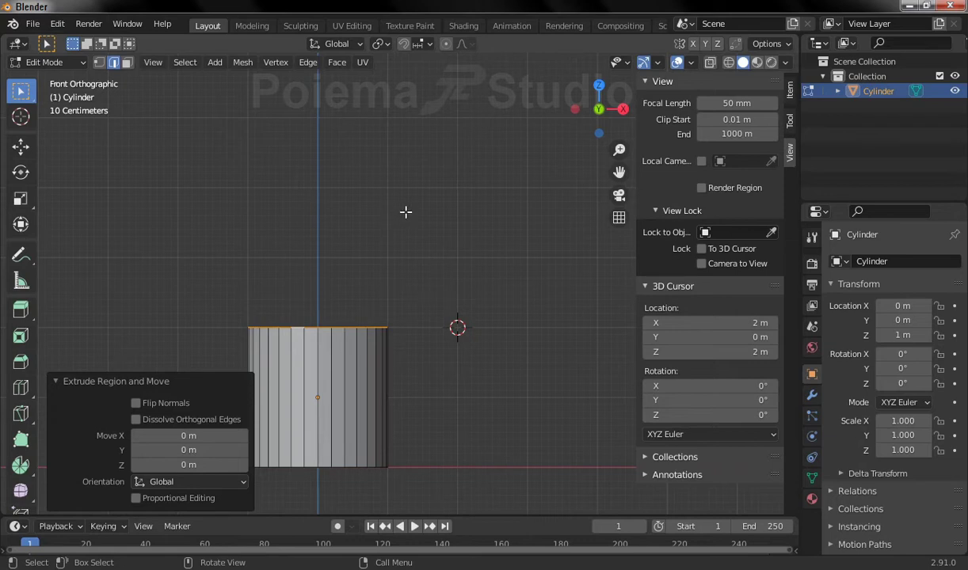
key("r")
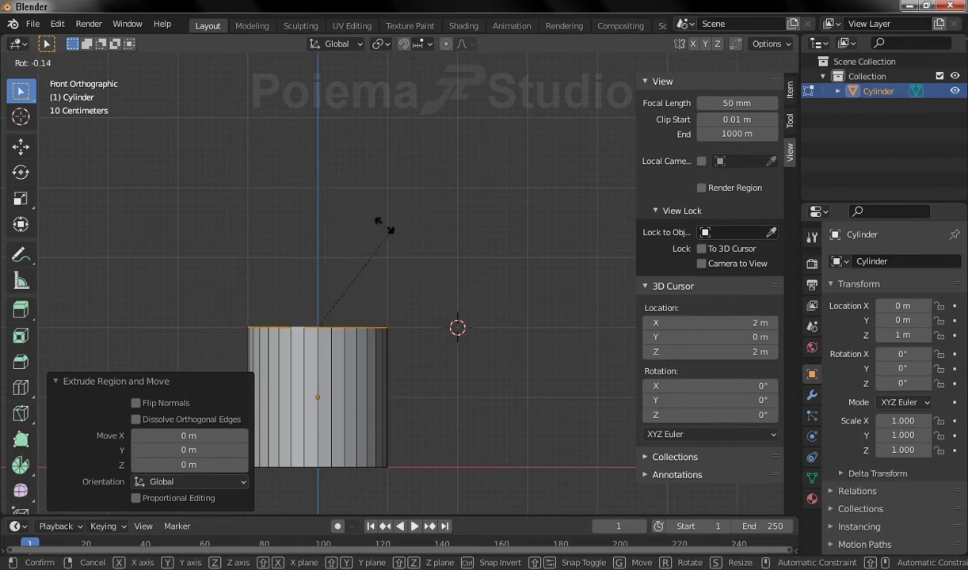
- Change the Transform Pivot Point to 3D Cursor for rotating the top ring
right_click(397, 253)
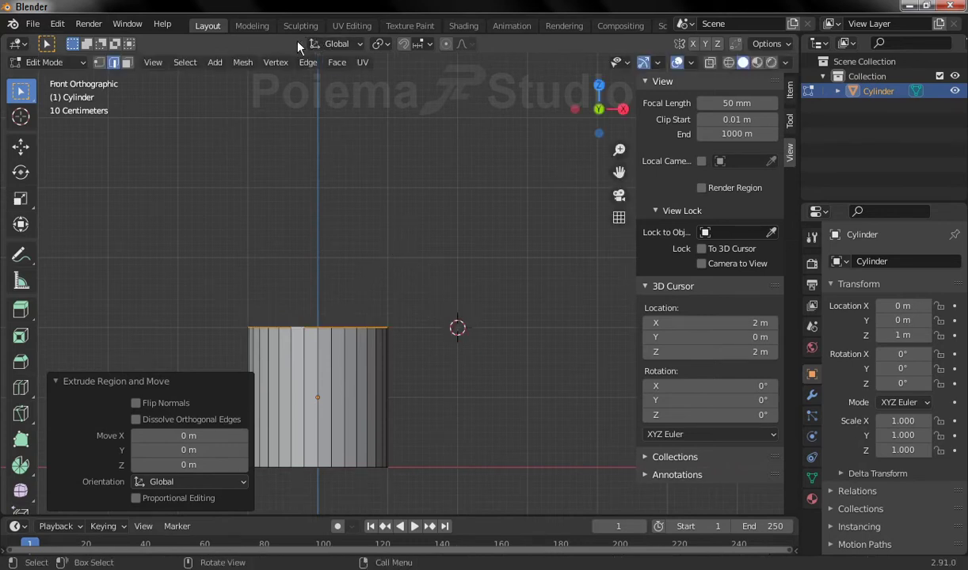
left_click(382, 46)
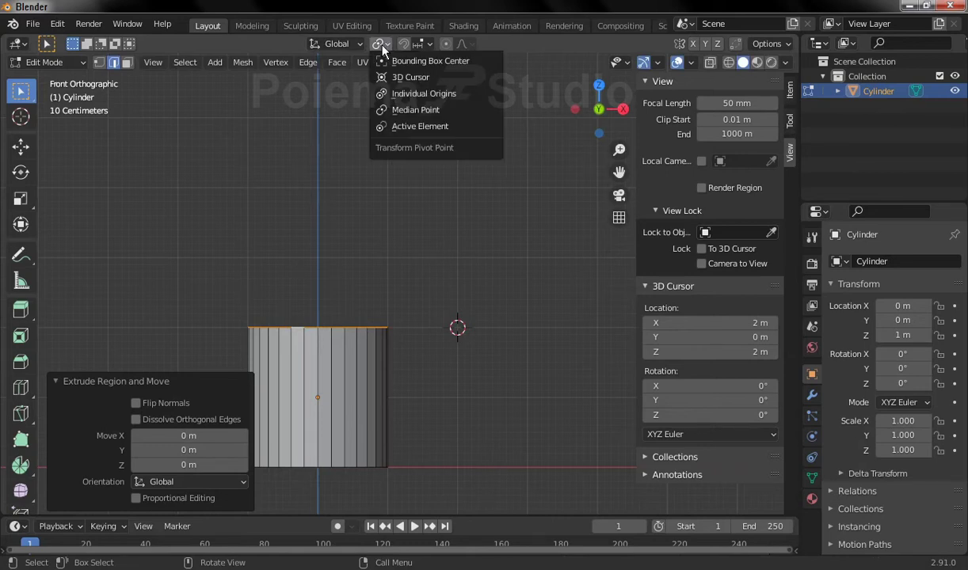
left_click(413, 79)
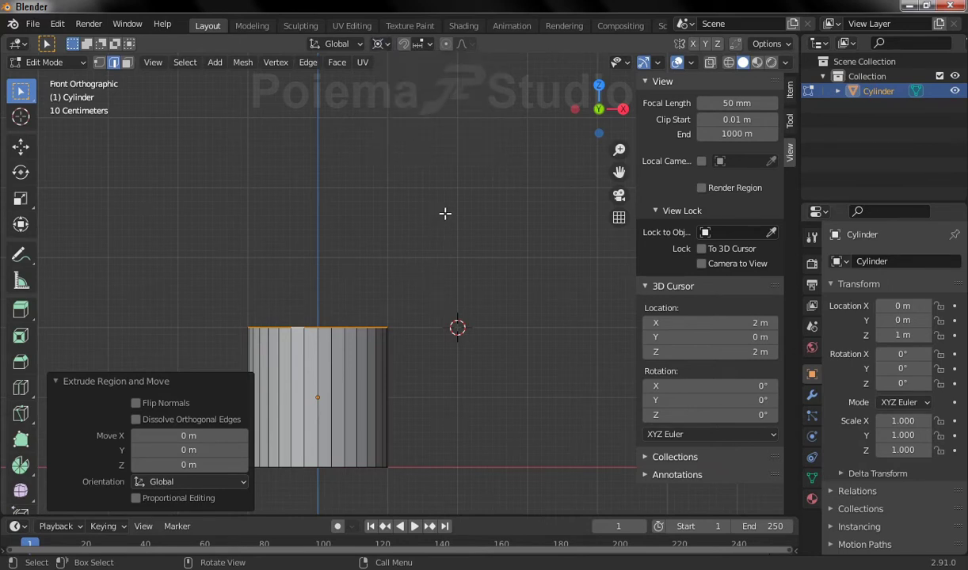
key("r")
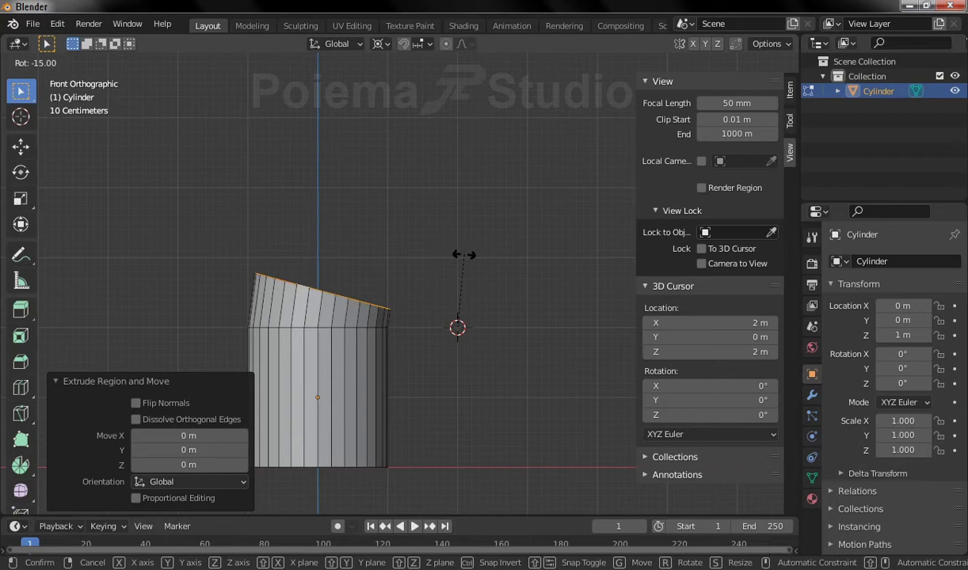
- Confirm the first -15° tilt and add two more in-place extrusions, each turned -15°
left_click(464, 254)
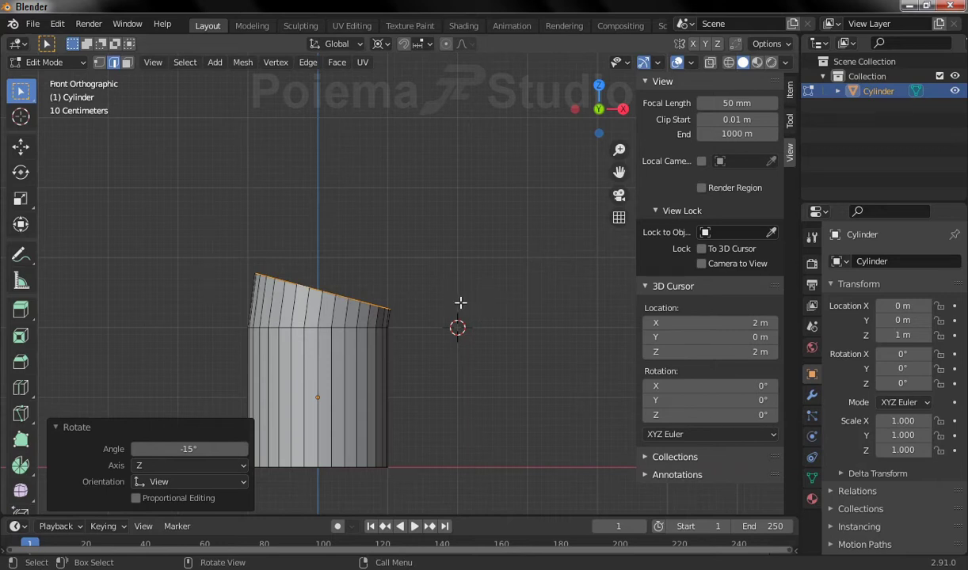
key("e")
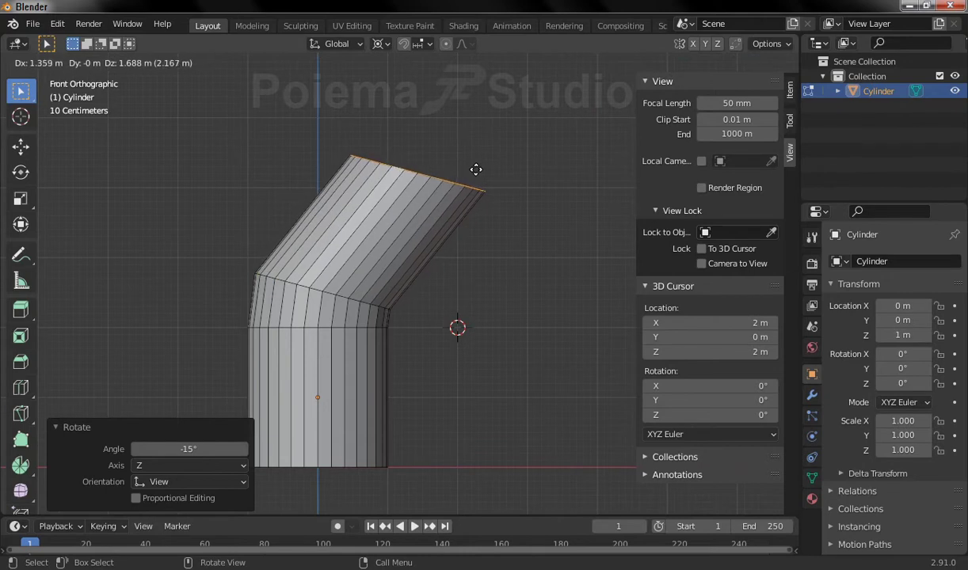
key("Escape")
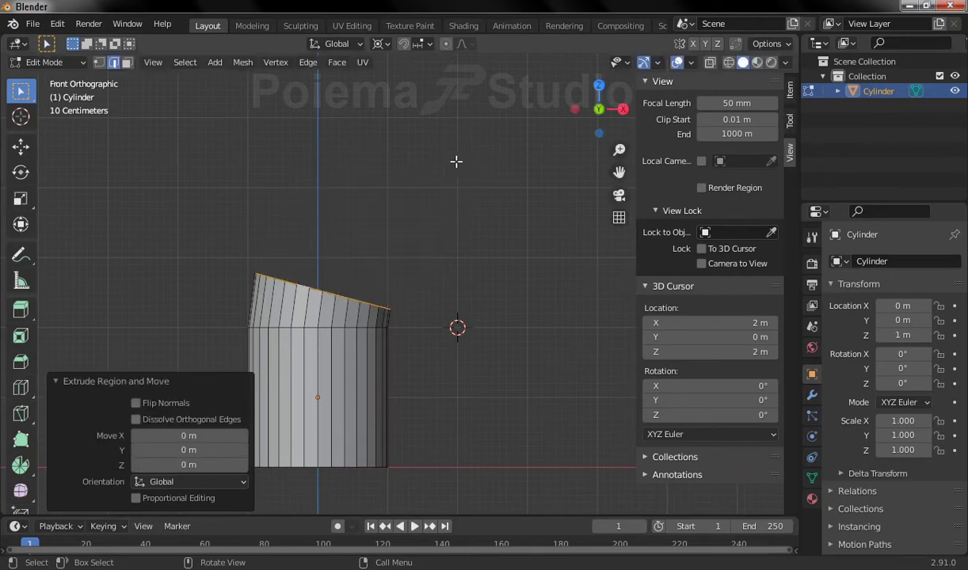
key("r")
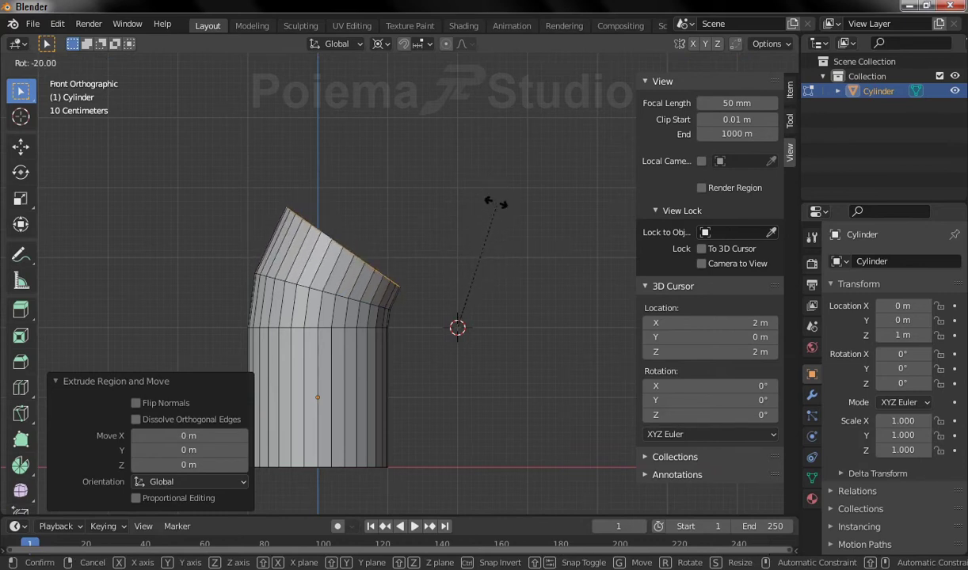
left_click(491, 192)
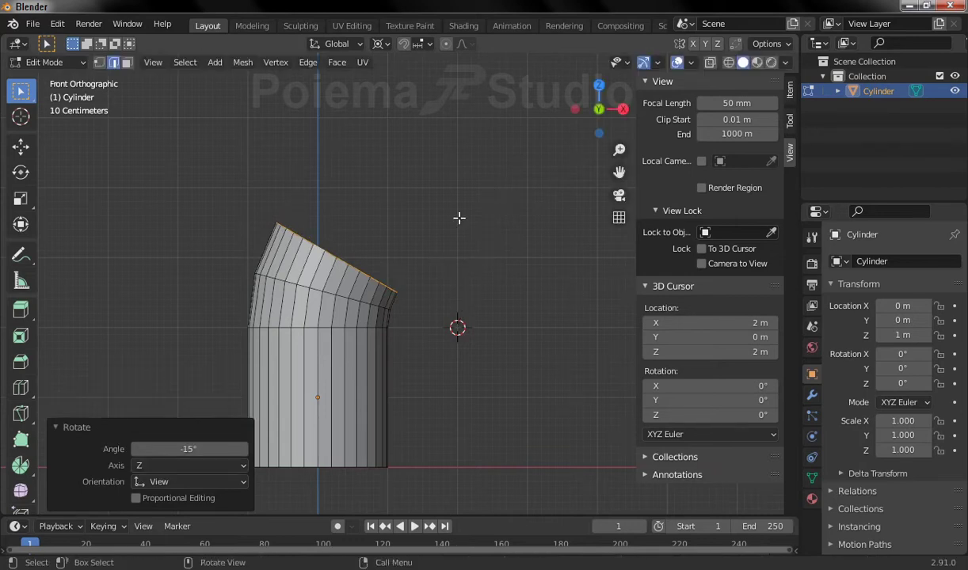
key("e")
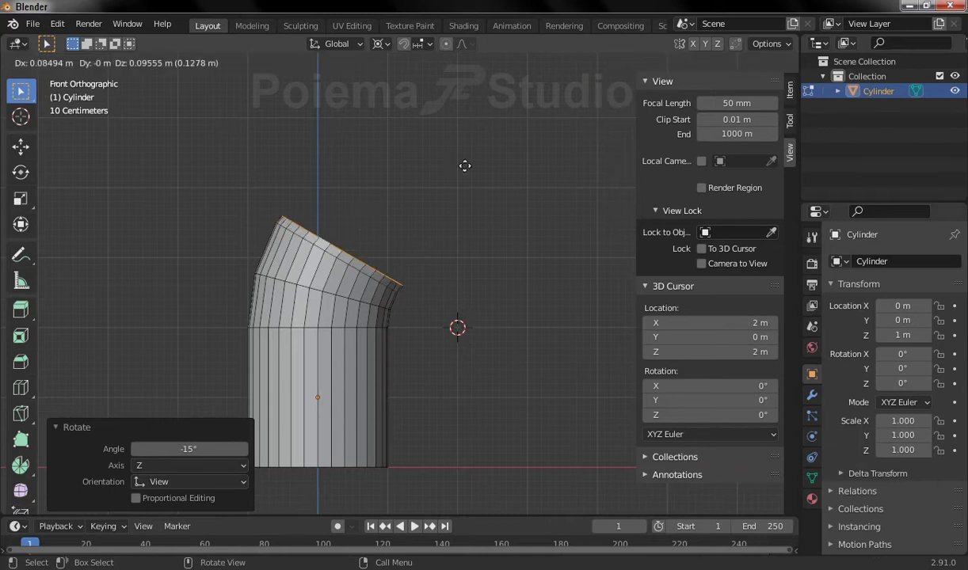
right_click(501, 175)
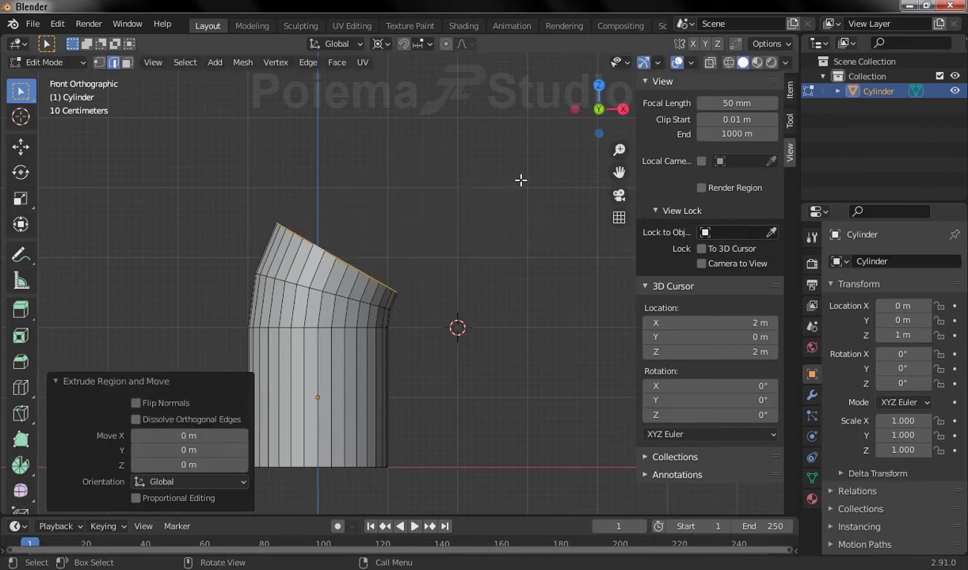
key("r")
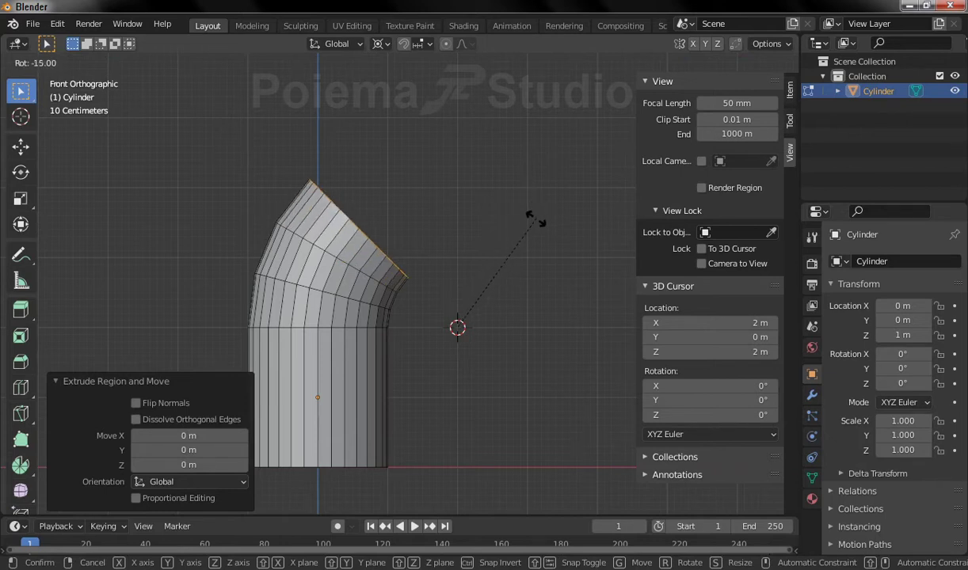
left_click(537, 220)
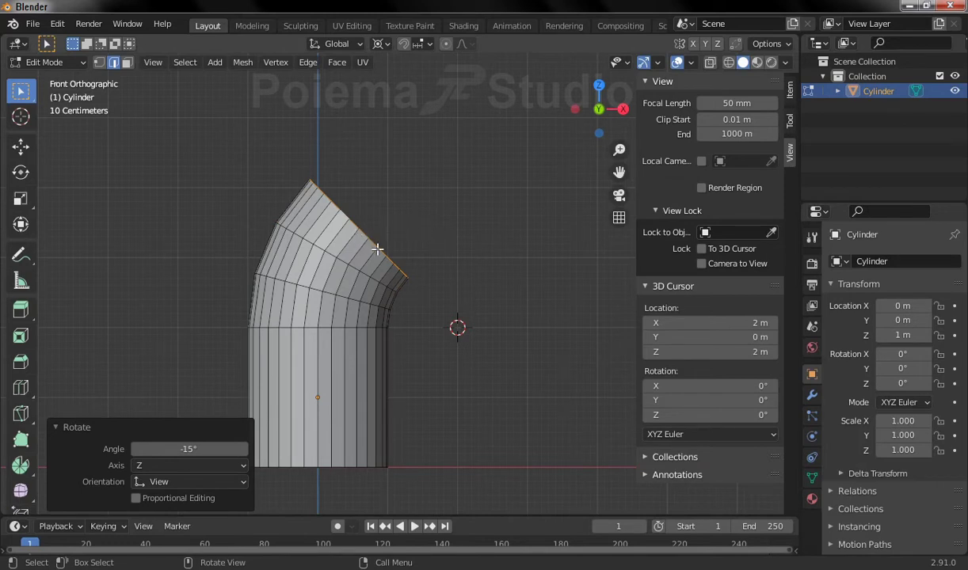
- Extrude three more end sections in place, rotating each -15° about the 3D cursor
key("e")
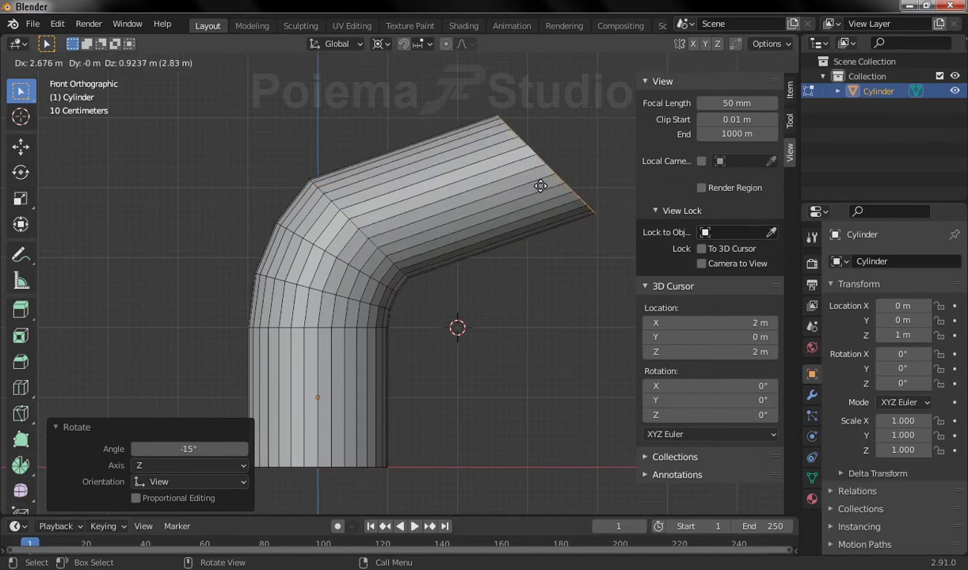
key("Escape")
key("r")
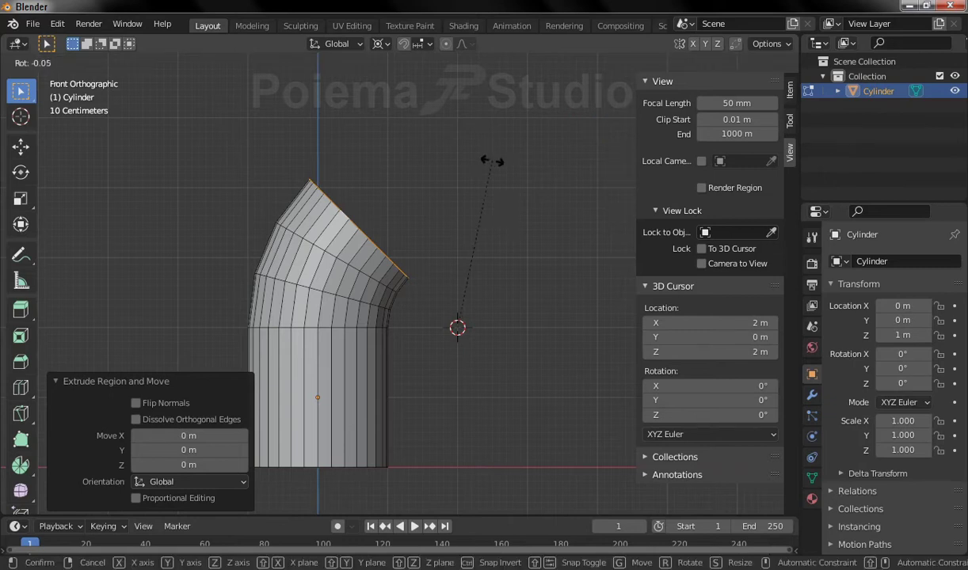
left_click(519, 198)
key("e")
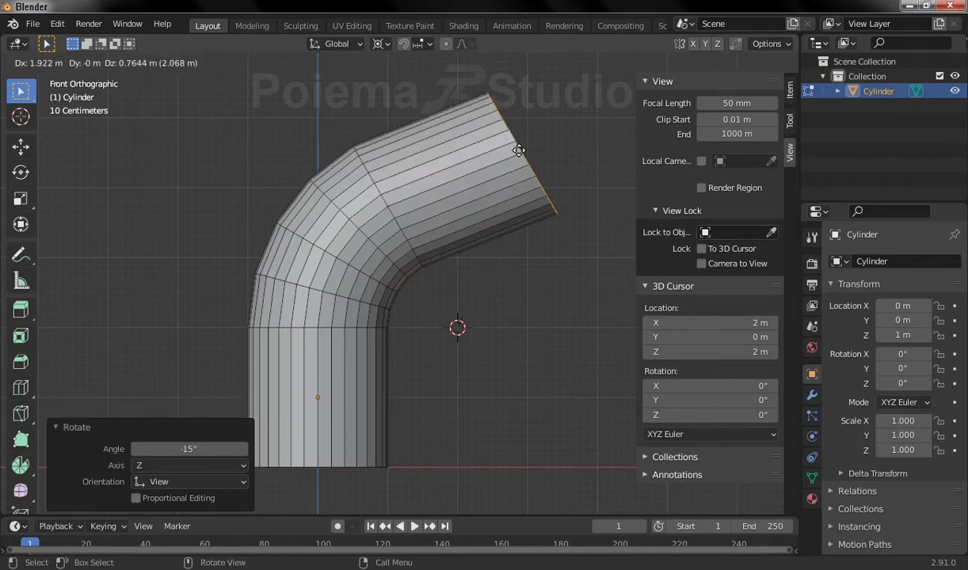
key("Escape")
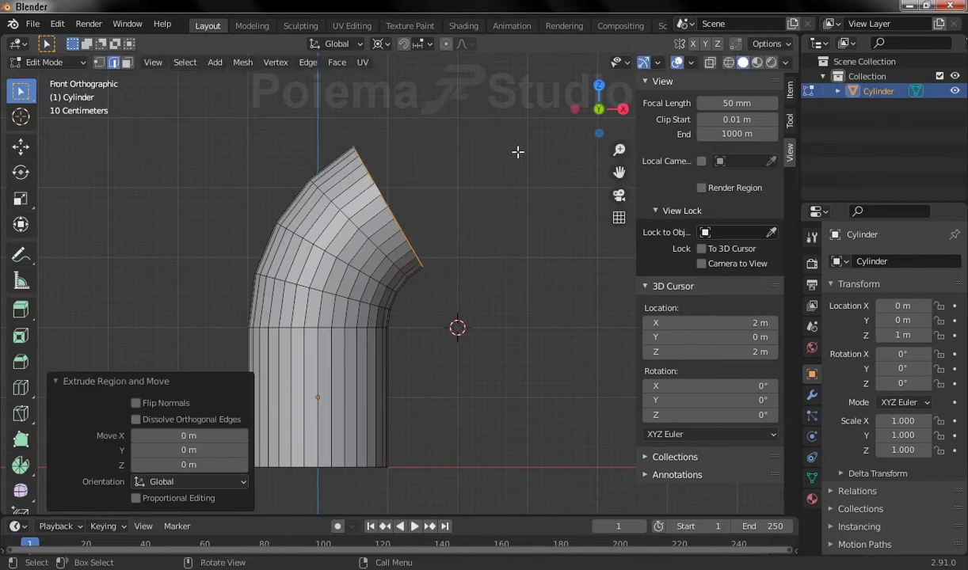
key("r")
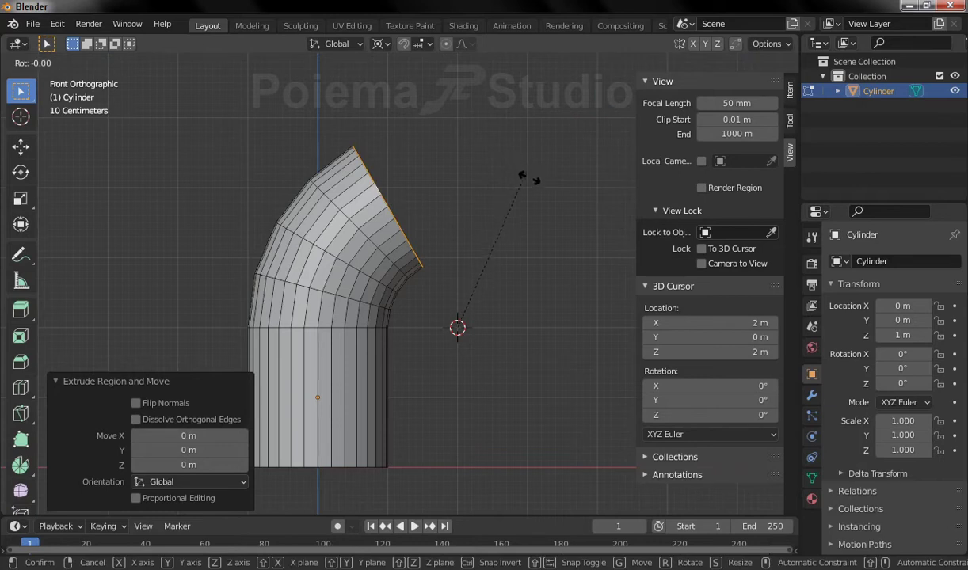
left_click(535, 227)
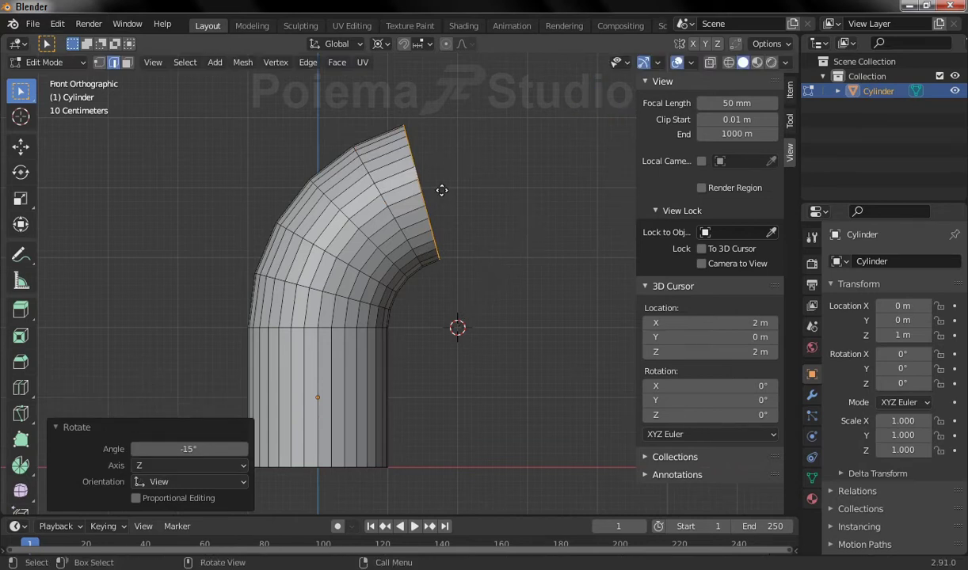
key("e")
key("Escape")
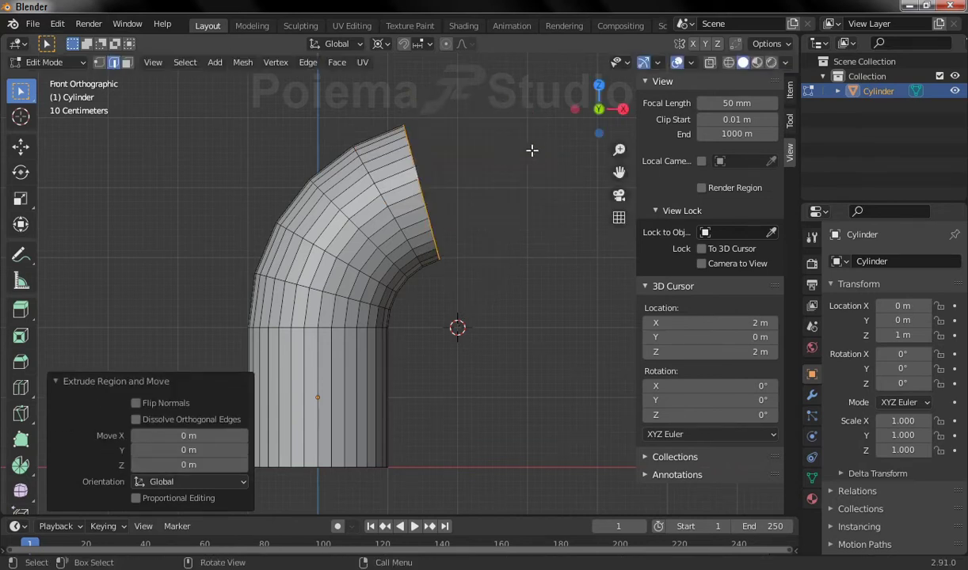
key("r")
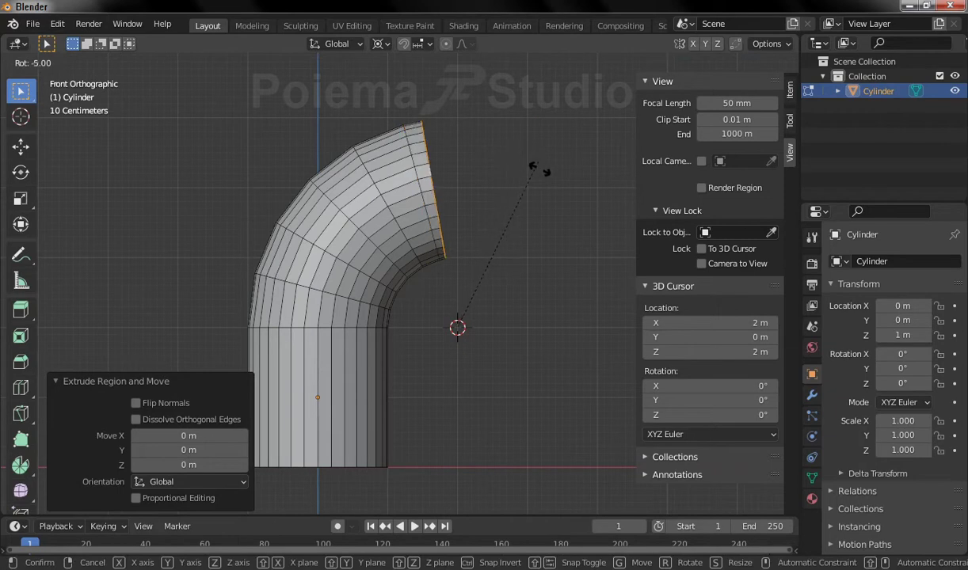
- Confirm the final 15° turn and extend a straight 2 m section along X
left_click(549, 216)
middle_click_drag(549, 215, 484, 205, "shift")
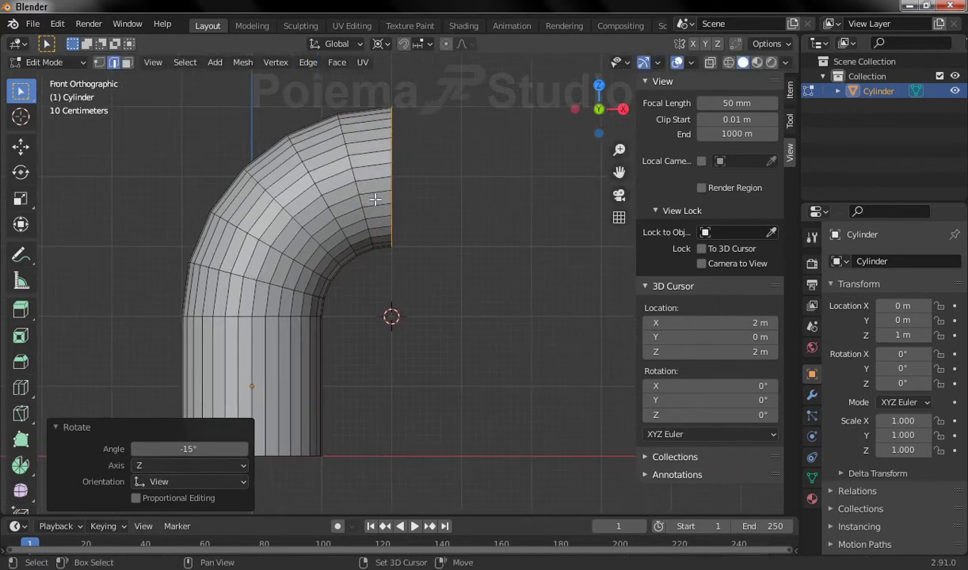
middle_click_drag(422, 175, 305, 208, "shift")
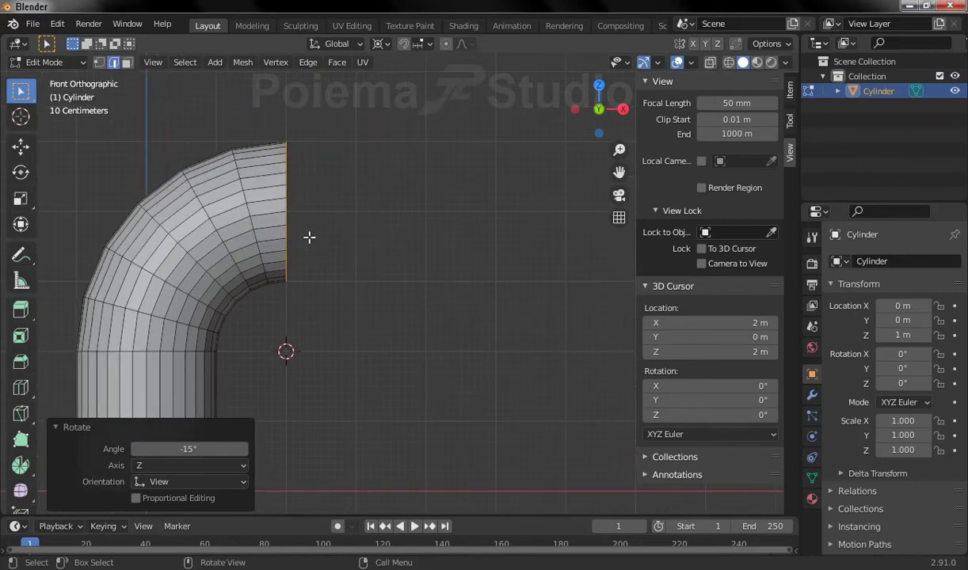
key("g")
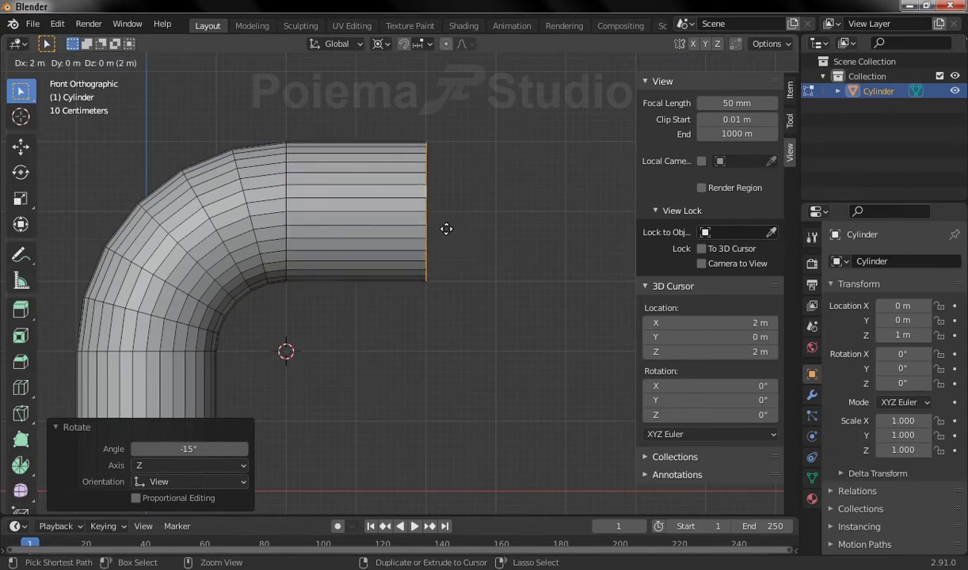
left_click(427, 220)
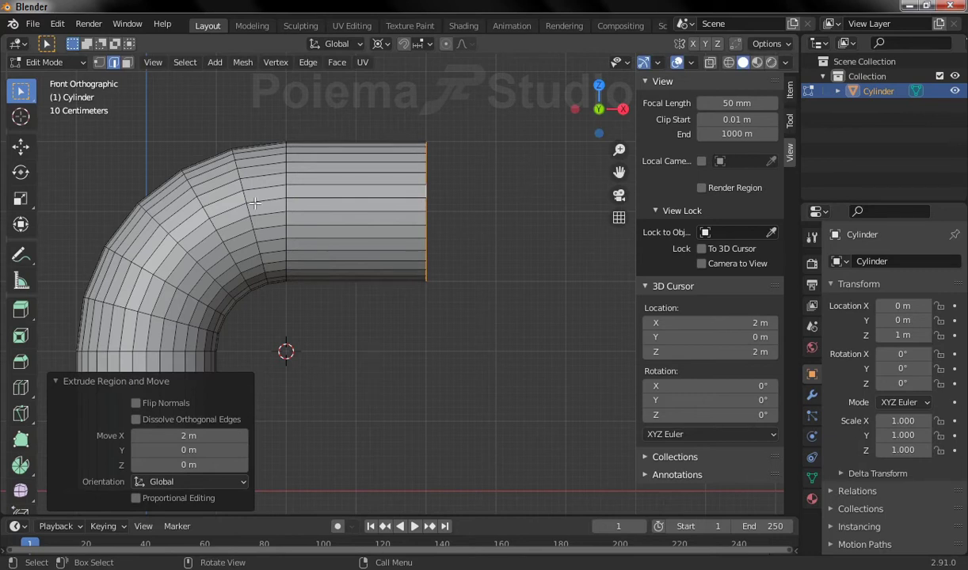
middle_click_drag(409, 213, 454, 242, "shift")
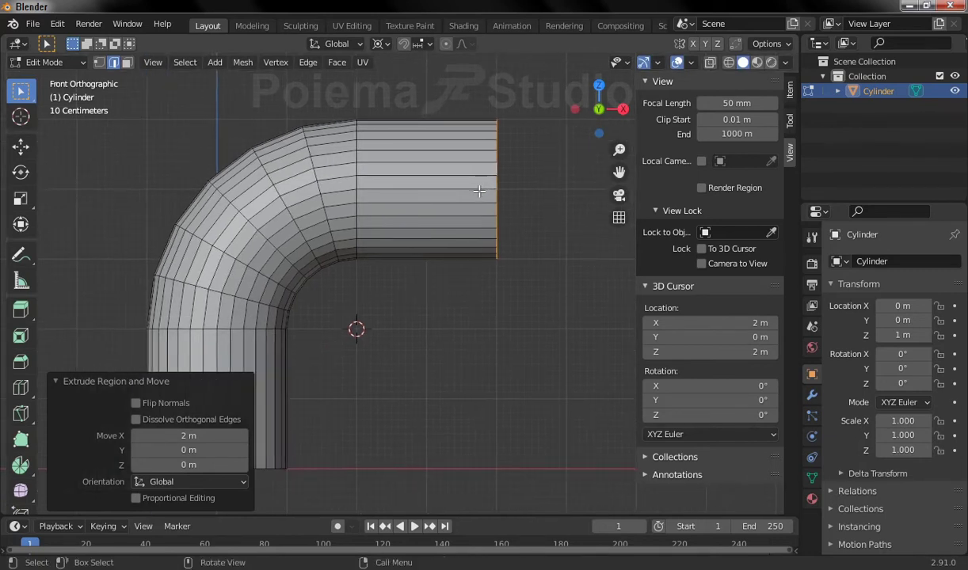
scroll(510, 223, "down", 1)
middle_click_drag(532, 224, 467, 253)
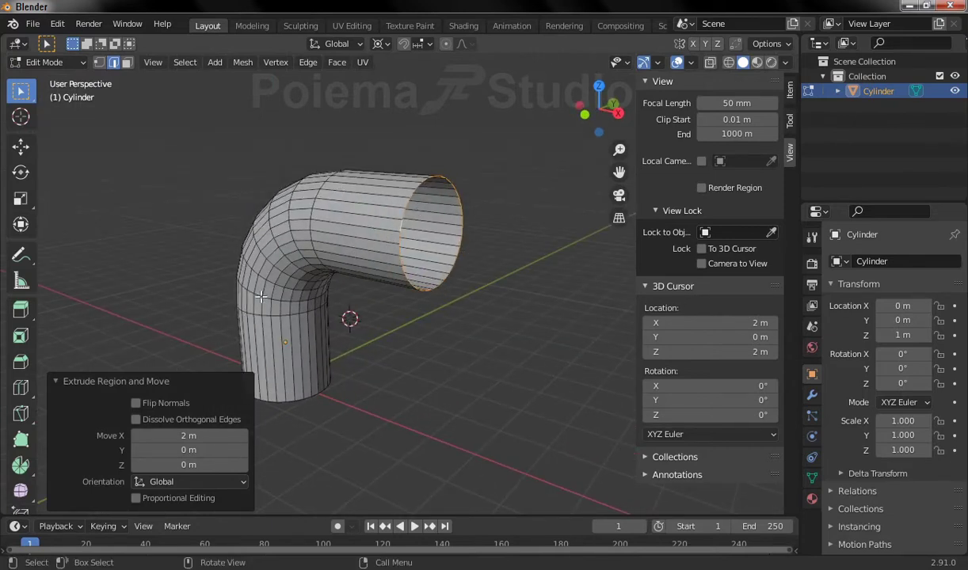
- Return the L-shaped pipe to Object Mode and apply Shade Smooth to it
left_click(56, 62)
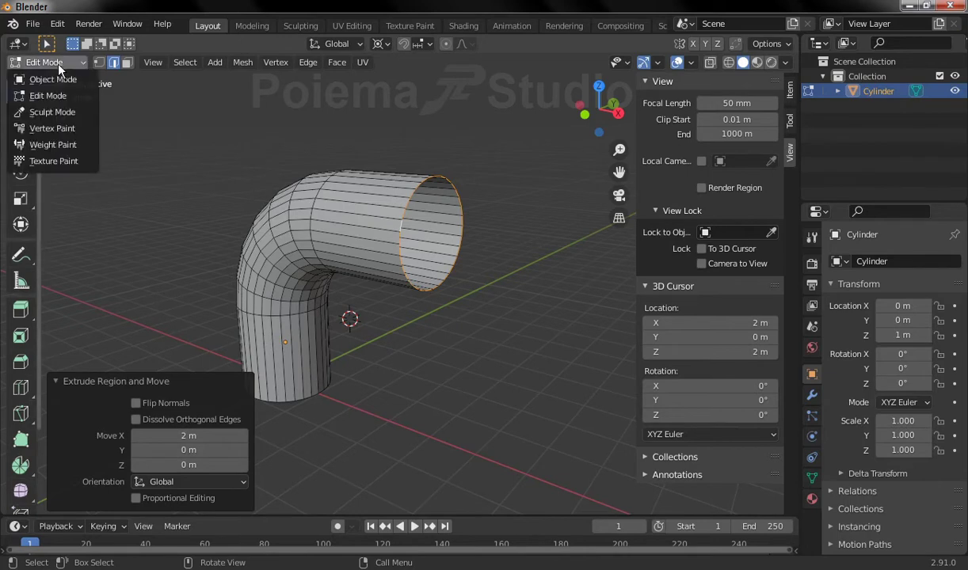
left_click(57, 80)
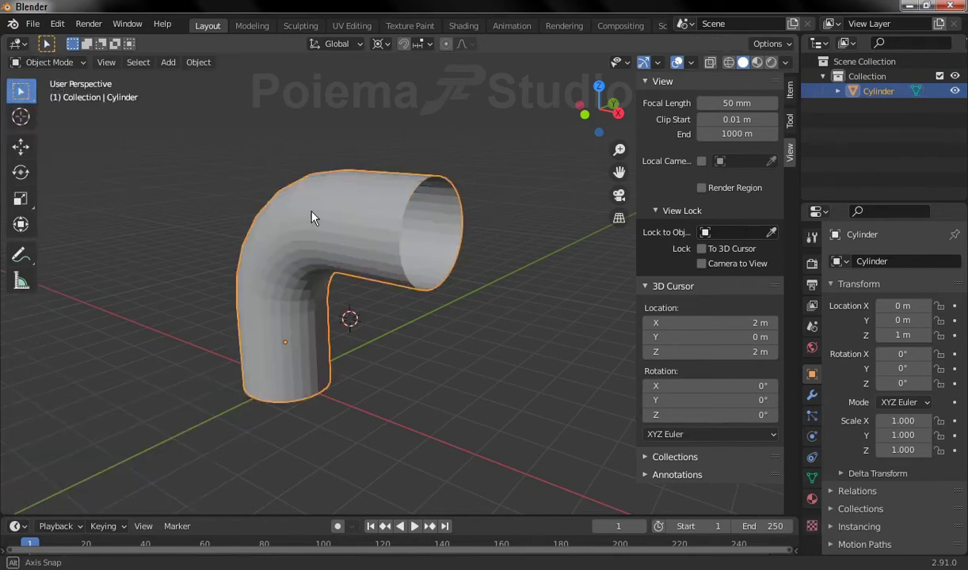
middle_click_drag(297, 201, 265, 287)
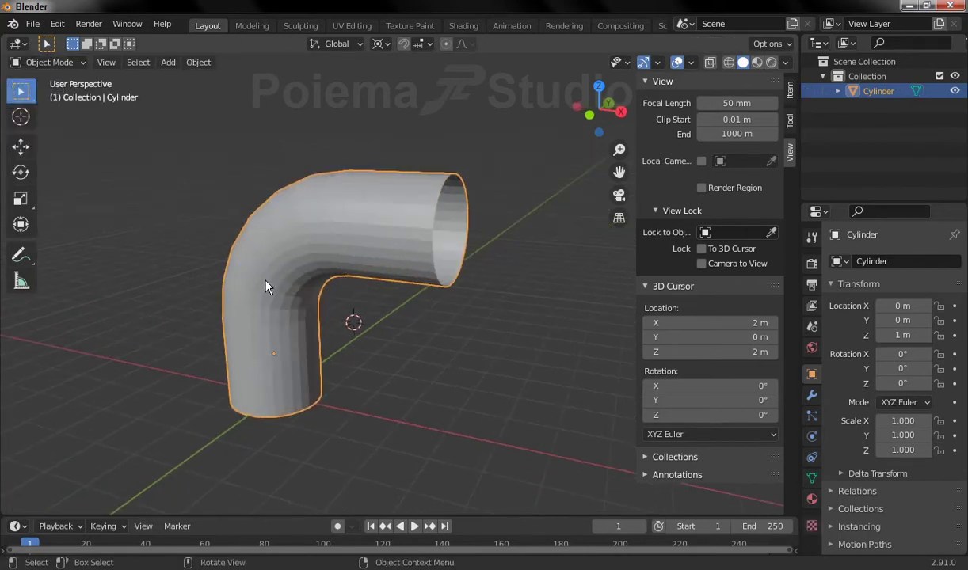
right_click(308, 224)
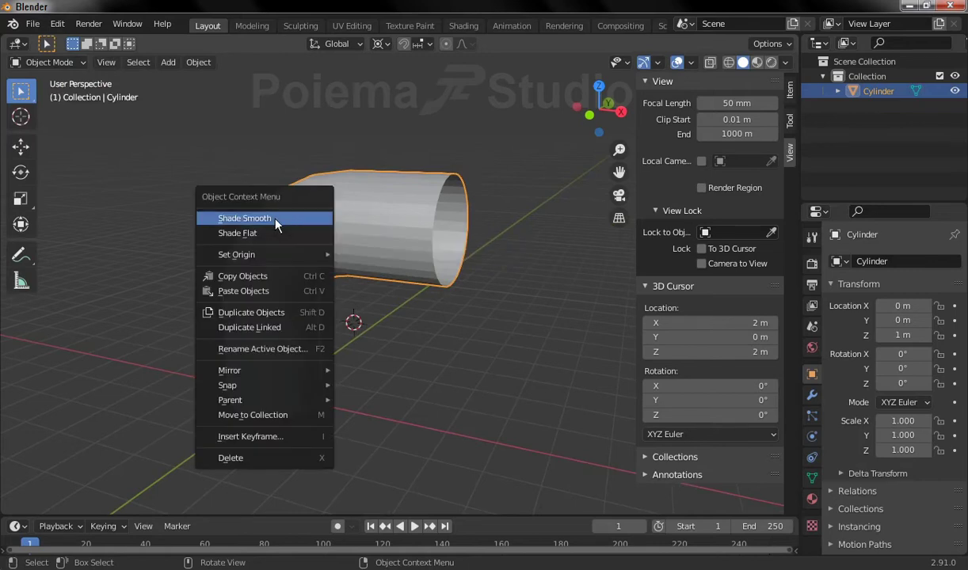
left_click(277, 226)
mouse_move(386, 231)
middle_mouse_down()
mouse_move(487, 231)
mouse_move(471, 264)
mouse_move(366, 231)
mouse_move(367, 244)
middle_mouse_up()
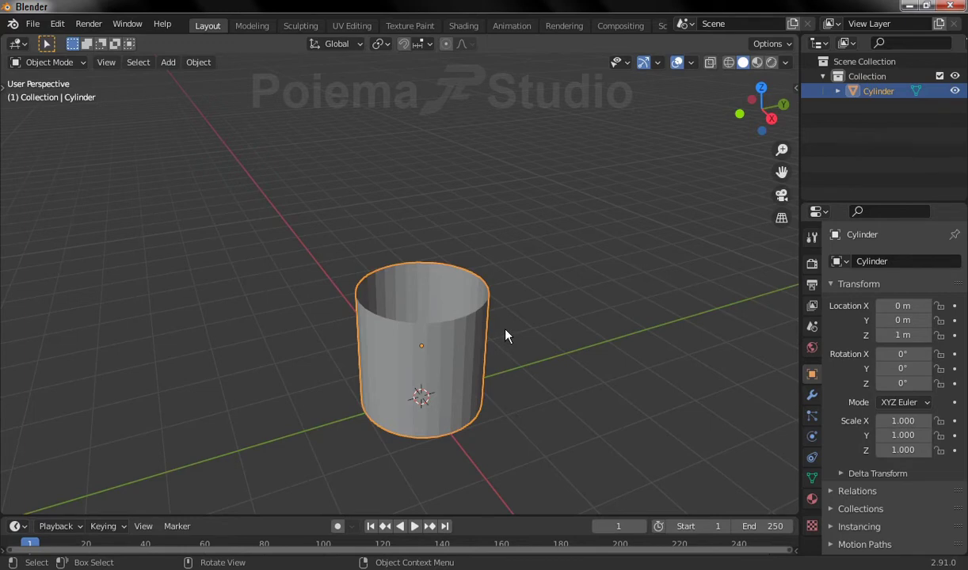
- Orbit around the plain cylinder and put it into Edit Mode
middle_click_drag(521, 329, 529, 335)
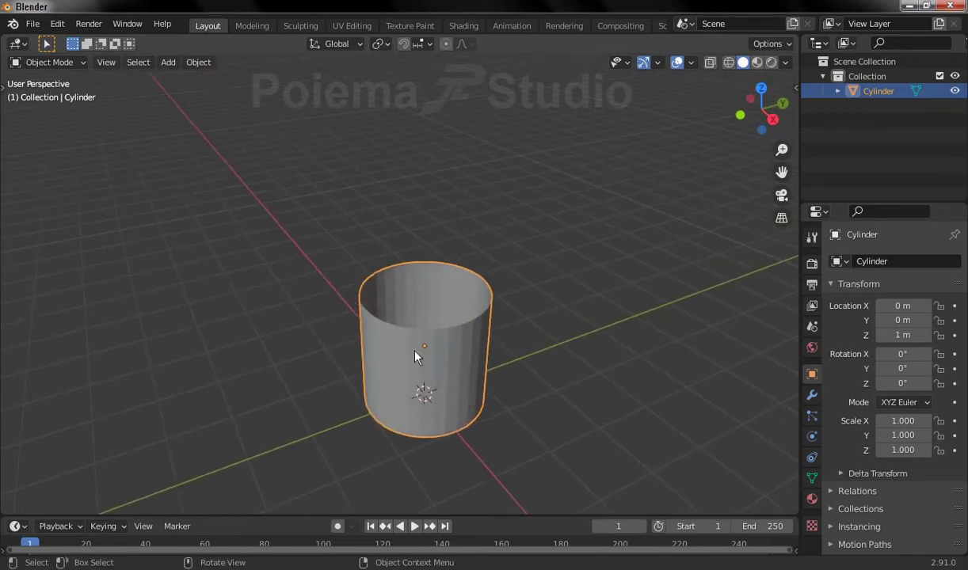
middle_click_drag(420, 305, 471, 336)
mouse_move(479, 400)
middle_mouse_down()
mouse_move(478, 367)
mouse_move(413, 389)
mouse_move(423, 413)
mouse_move(391, 389)
middle_mouse_up()
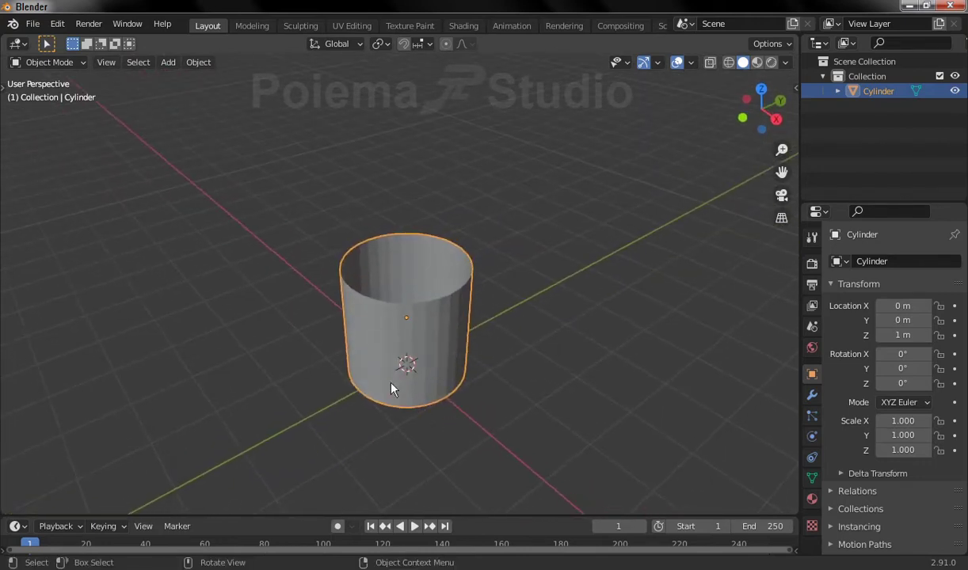
left_click(50, 62)
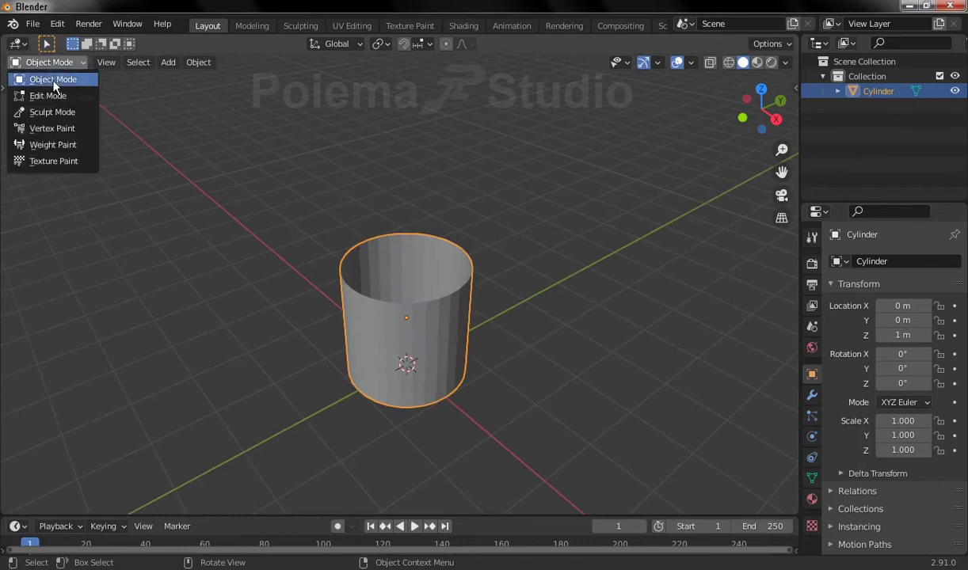
left_click(73, 95)
- In Edge select mode, select only the cylinder's top rim edge loop
left_click(114, 62)
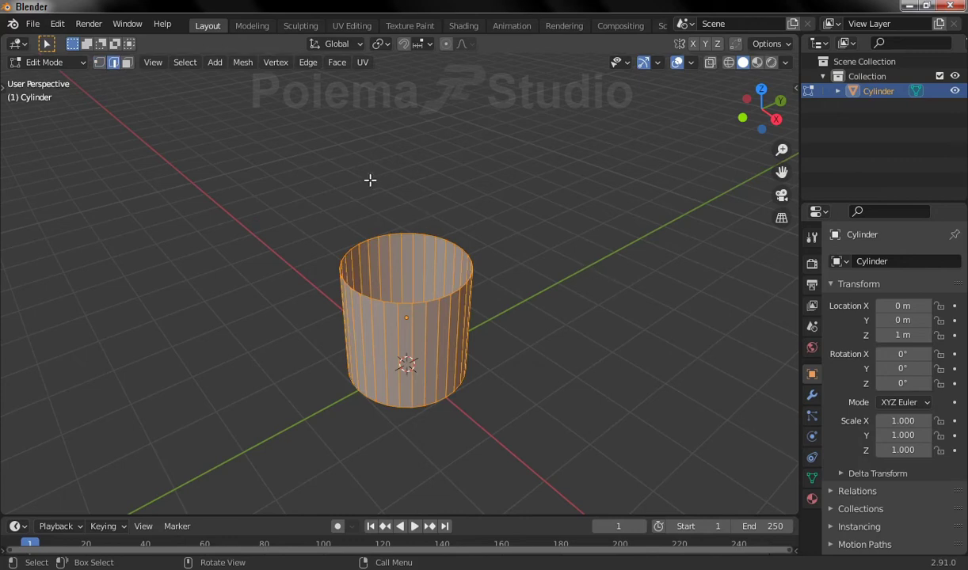
left_click(411, 228, "alt")
middle_click_drag(503, 253, 433, 345)
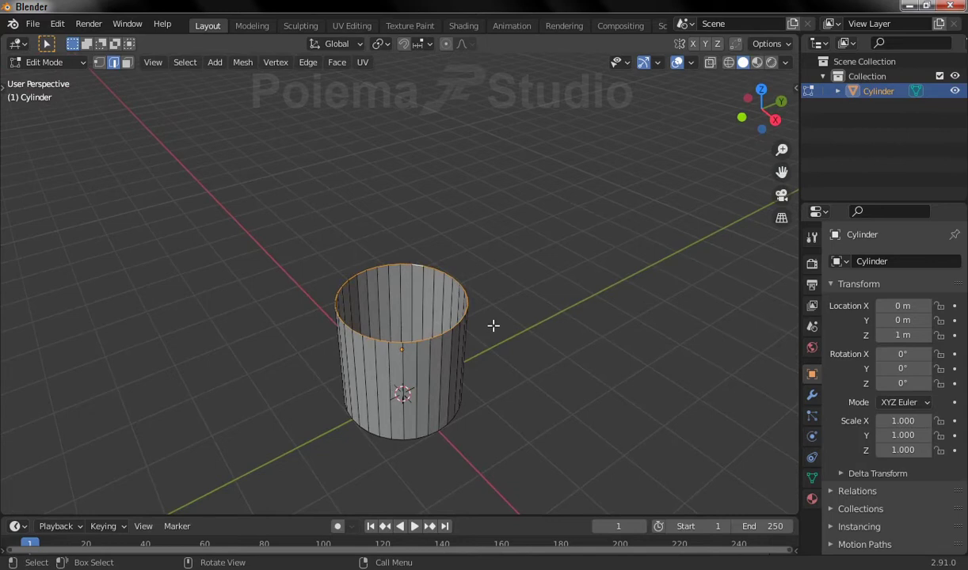
middle_click_drag(475, 349, 460, 360)
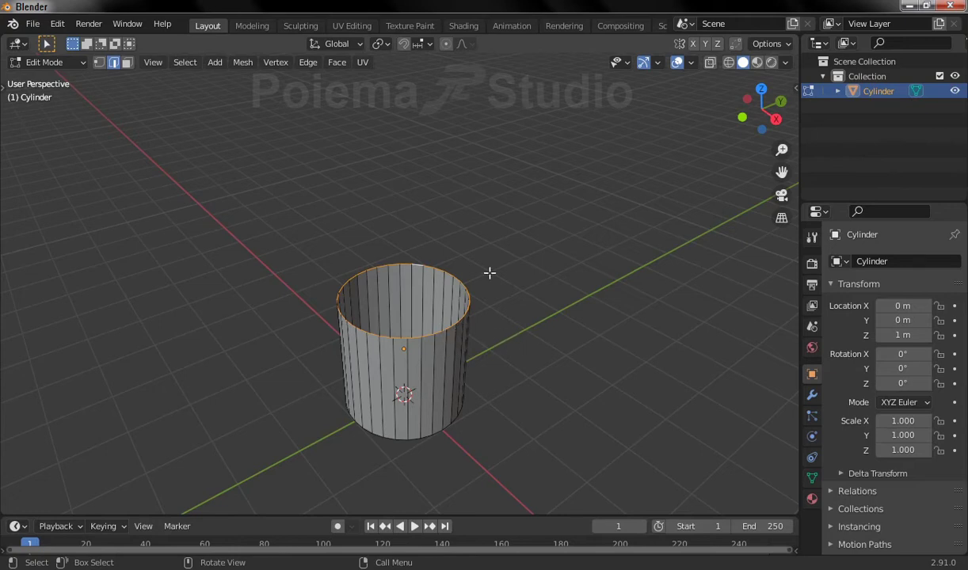
left_click(153, 68)
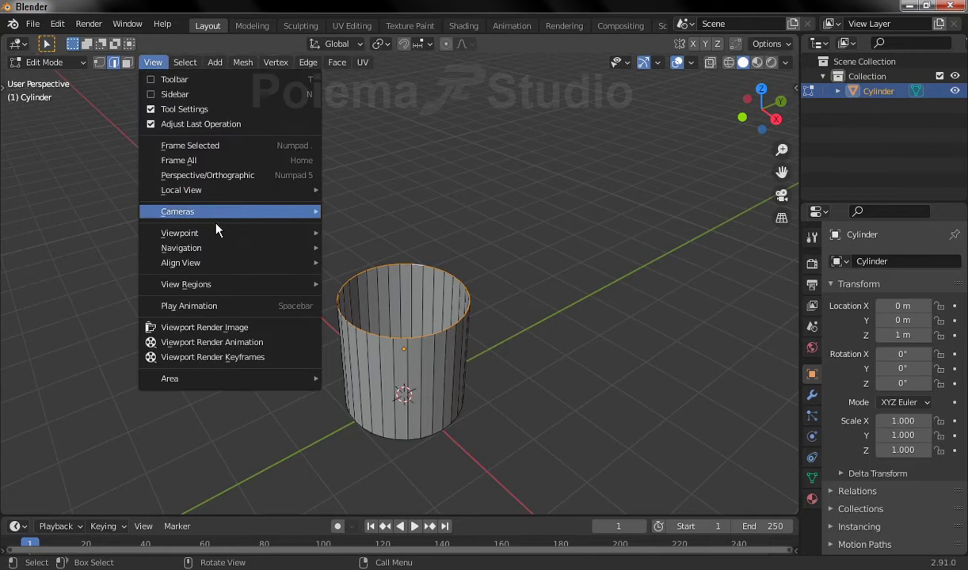
- From the front view, place the 3D cursor at X 2 m, Z 2 m and show the toolbar
left_click(404, 291)
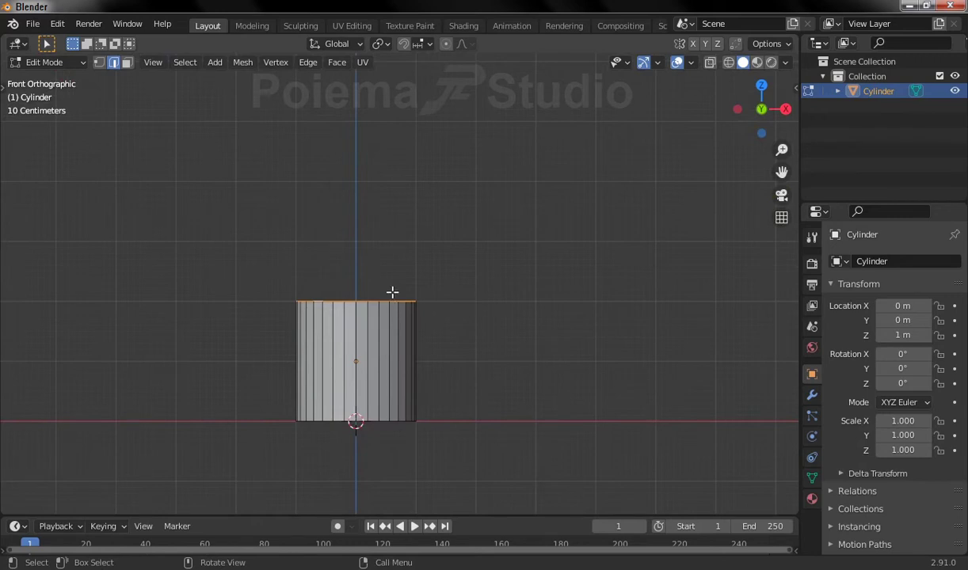
key("n")
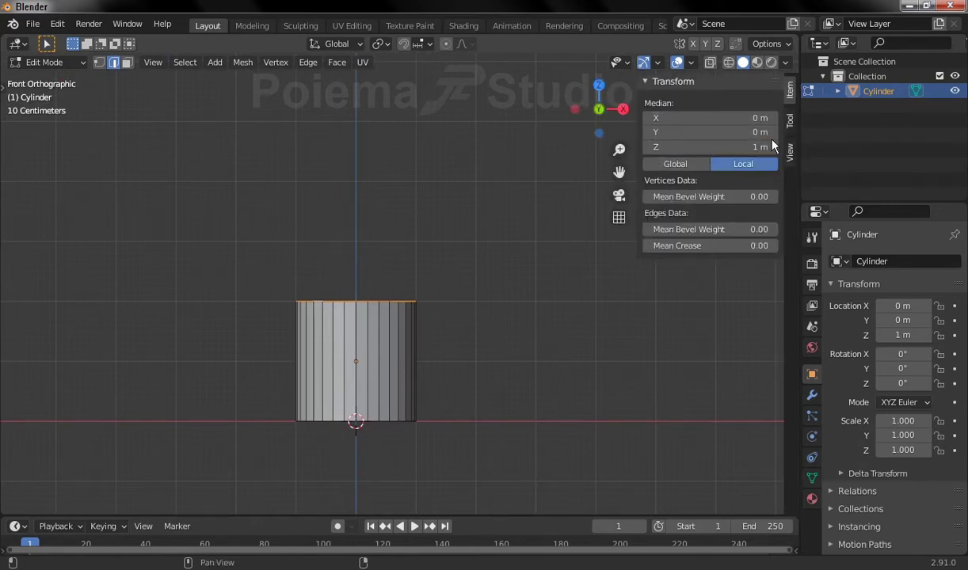
left_click(791, 155)
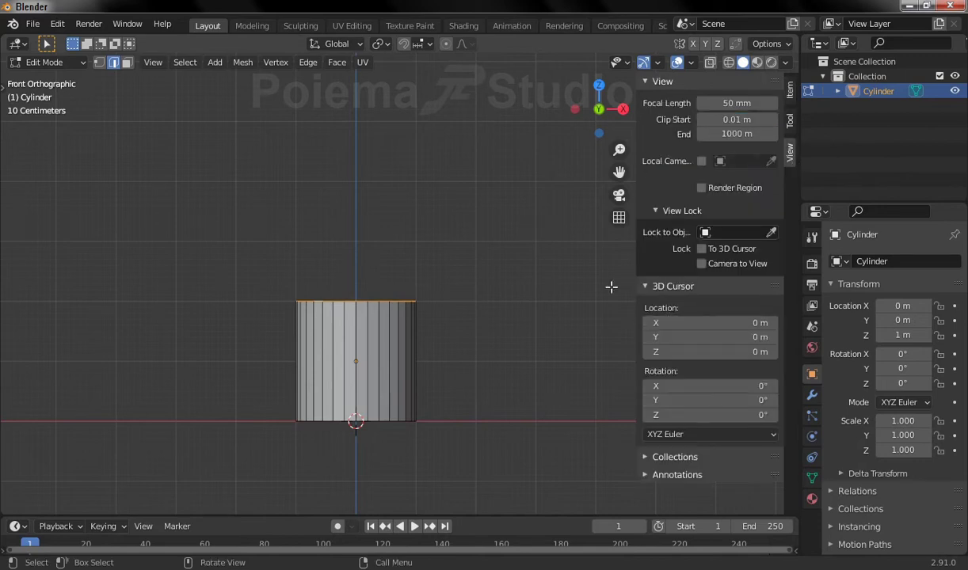
double_click(714, 327)
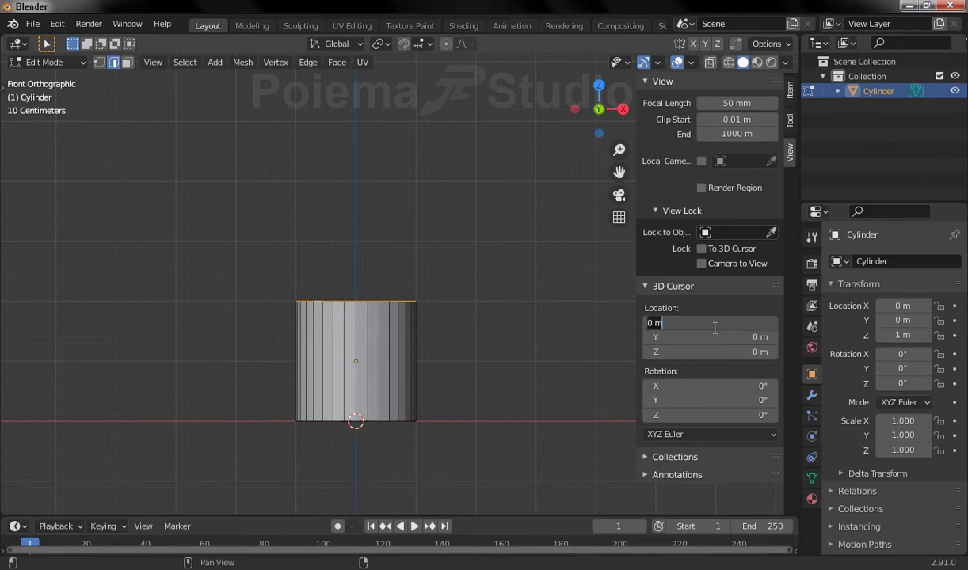
type("2")
key("Tab")
key("Tab")
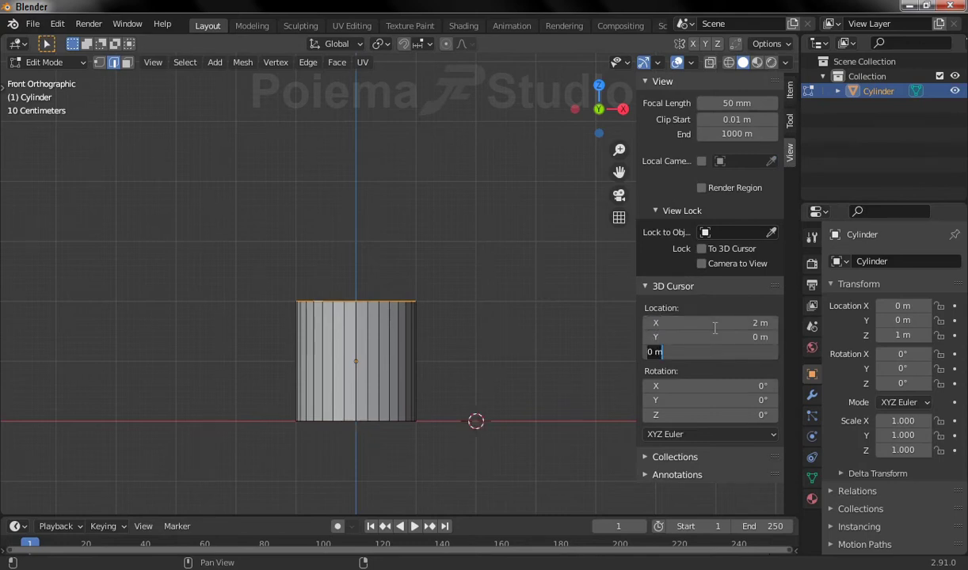
type("2")
key("Return")
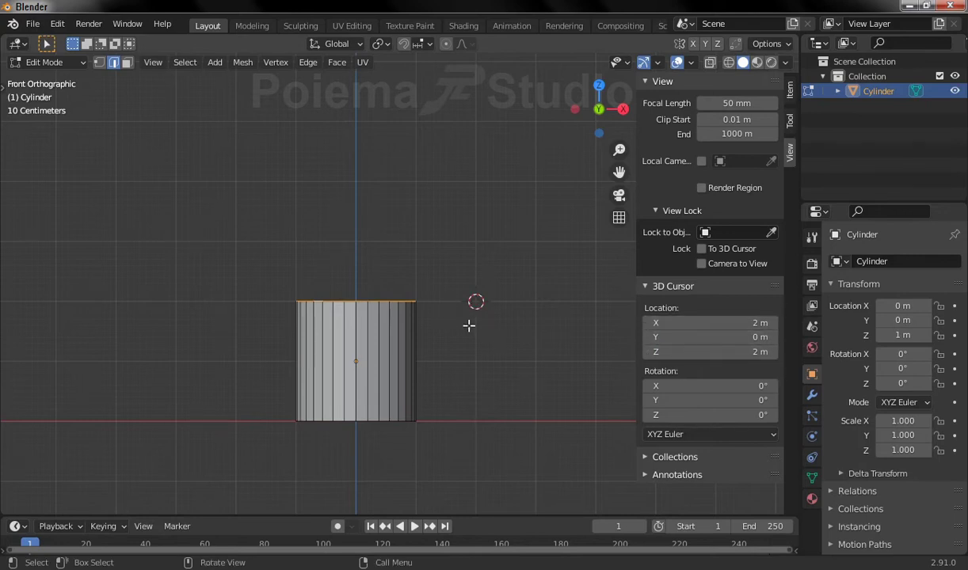
middle_click_drag(507, 294, 480, 296, "shift")
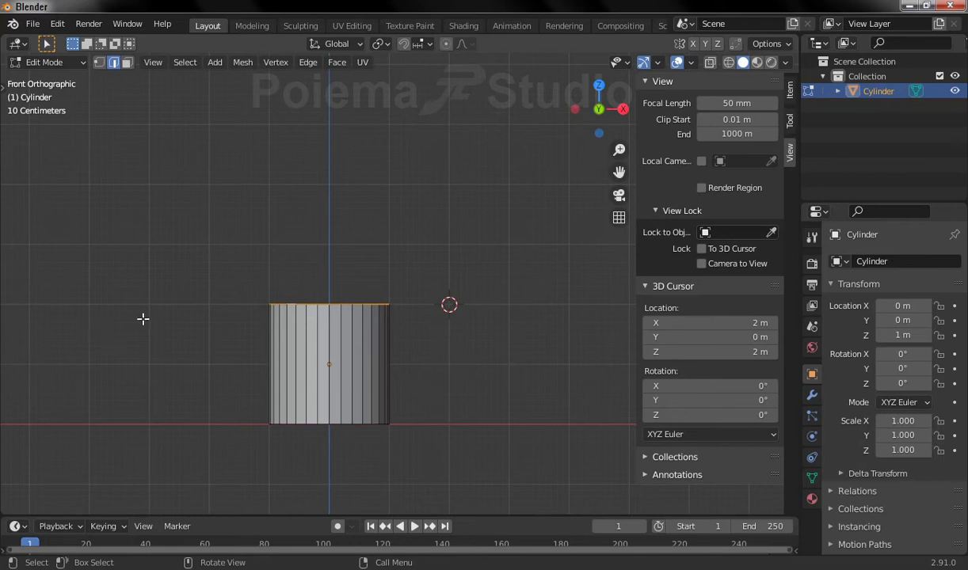
key("t")
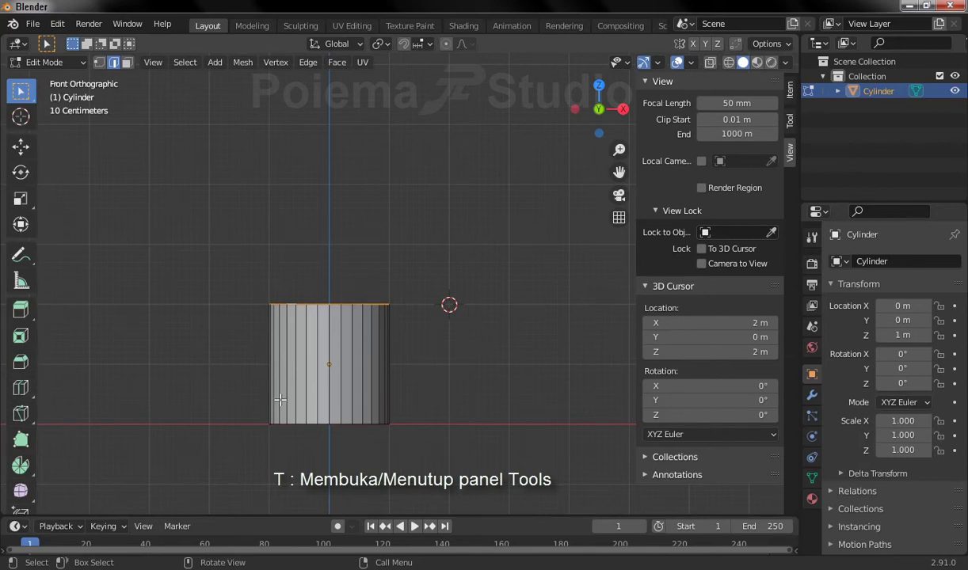
- Activate the Spin tool and set its axis to Y
left_click(20, 467)
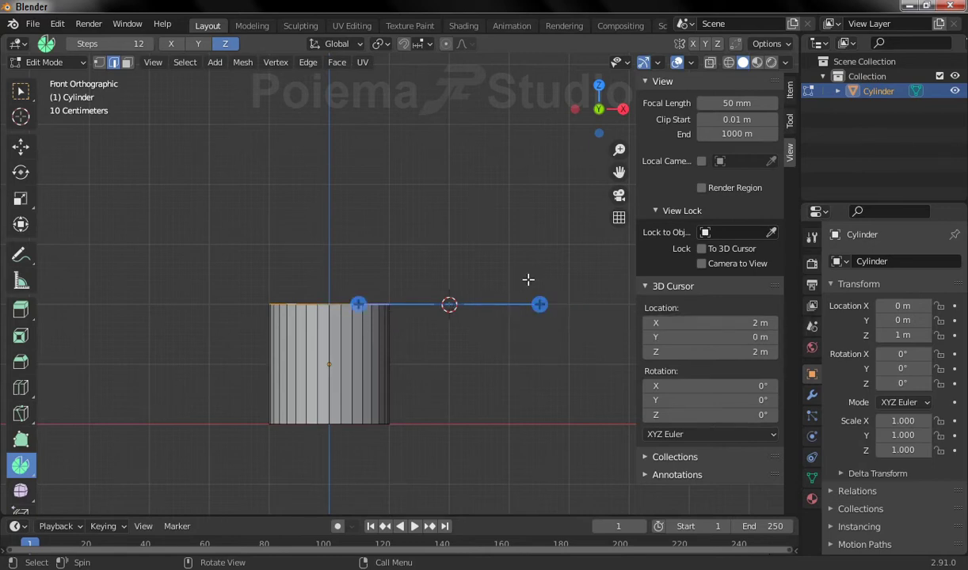
middle_click_drag(529, 281, 468, 346)
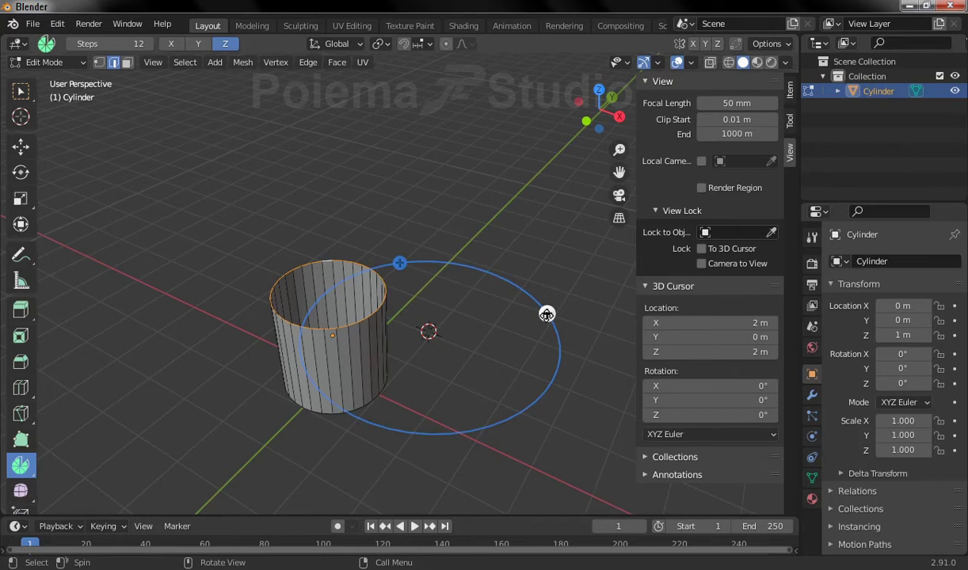
left_click(546, 315)
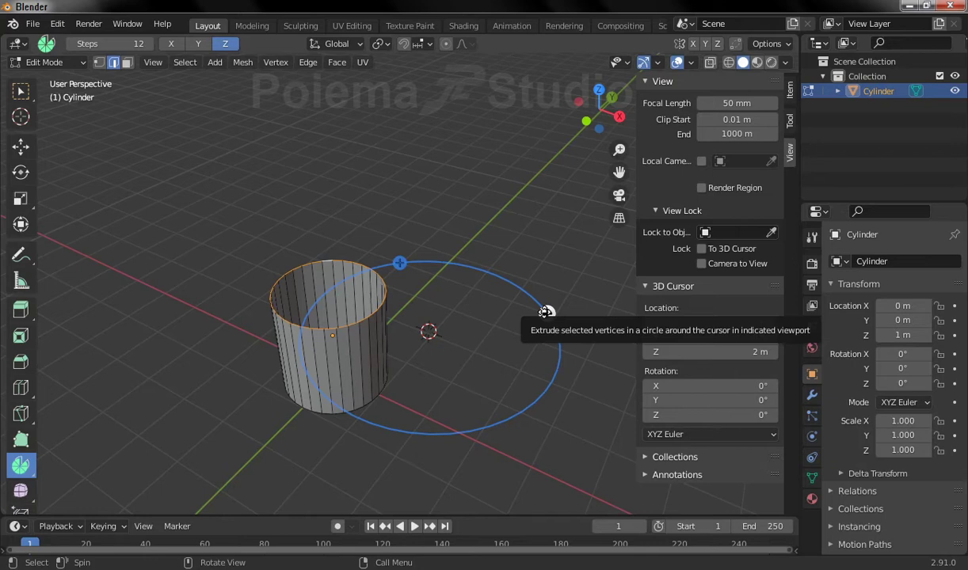
left_click(546, 312)
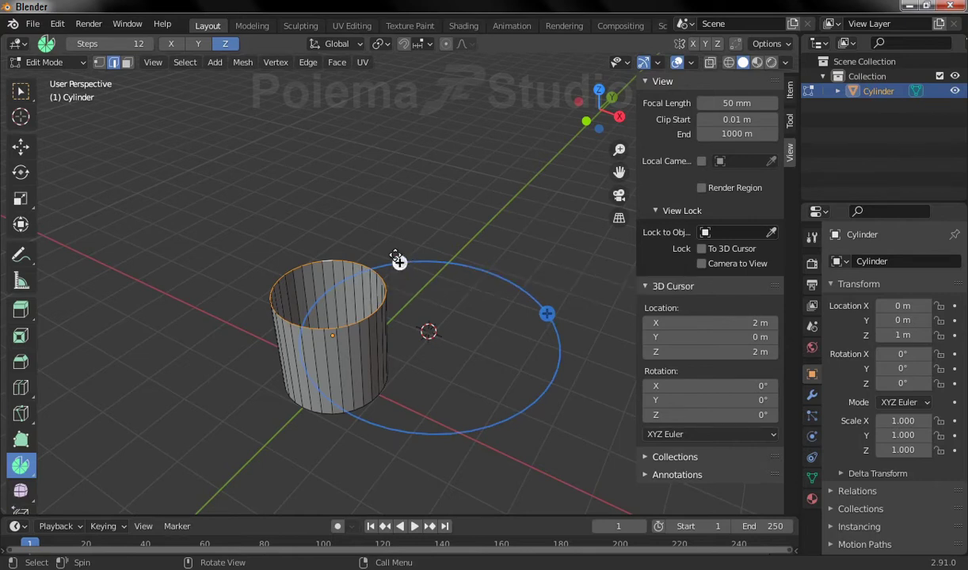
left_click(198, 45)
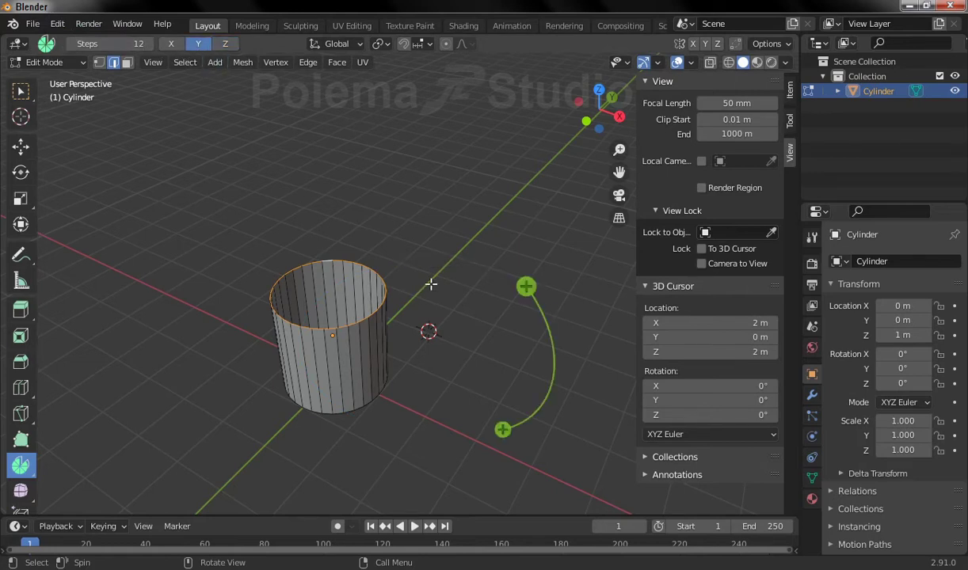
- In front orthographic view, spin the top ring -90° around the cursor in 12 steps
left_click(154, 64)
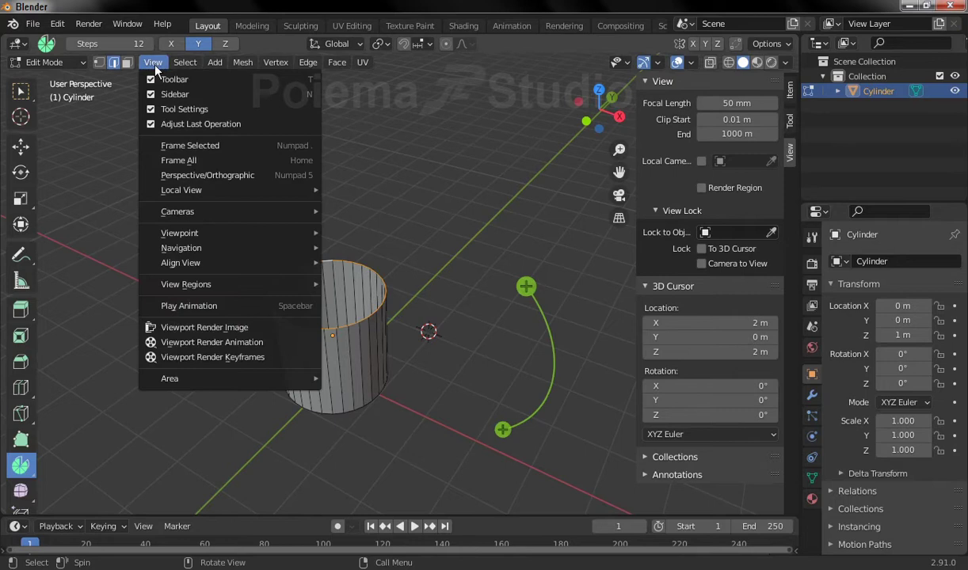
mouse_move(180, 233)
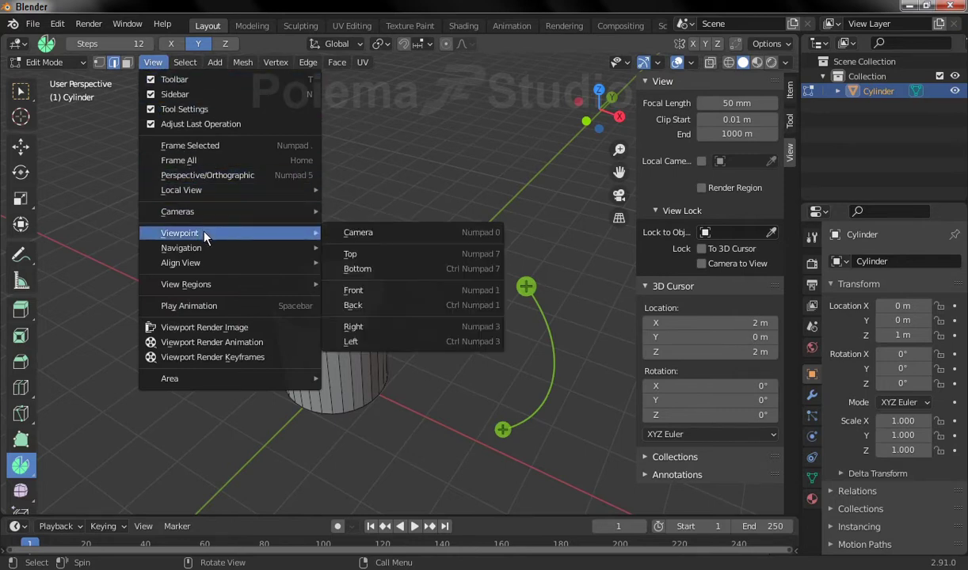
left_click(373, 291)
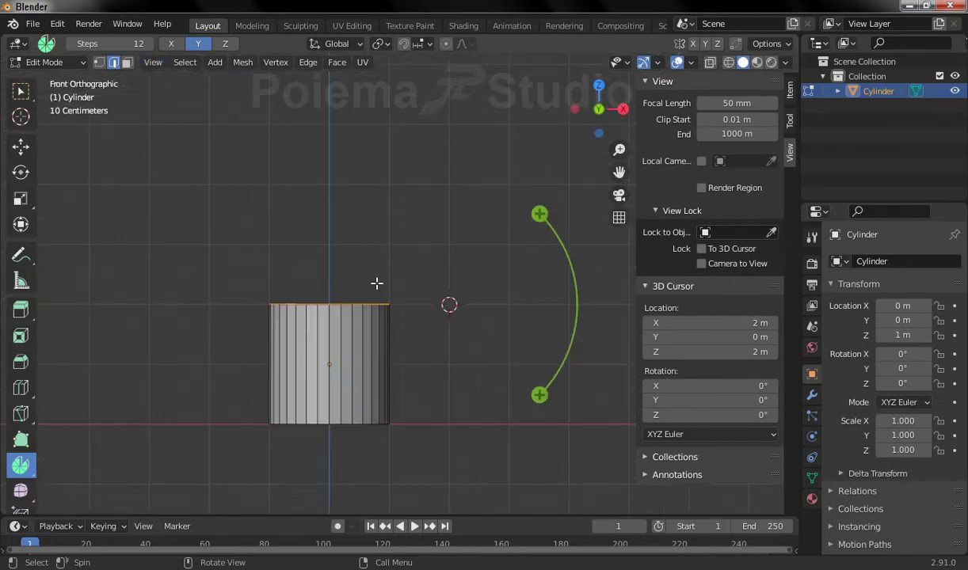
middle_click_drag(504, 255, 458, 234, "shift")
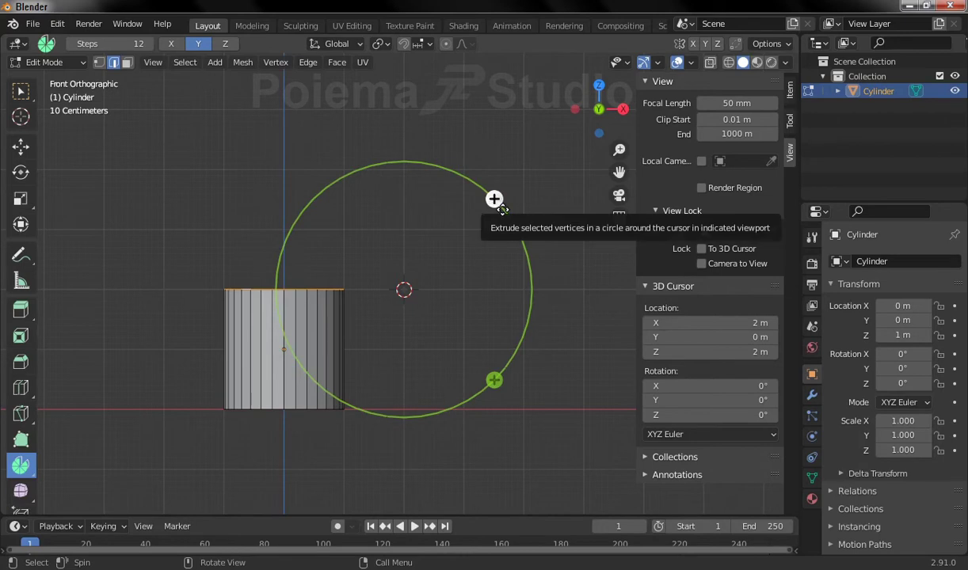
mouse_move(501, 208)
left_mouse_down()
mouse_move(506, 305)
mouse_move(475, 339)
mouse_move(493, 353)
mouse_move(497, 318)
mouse_move(465, 353)
mouse_move(442, 356)
mouse_move(454, 345)
mouse_move(396, 363)
mouse_move(360, 307)
mouse_move(317, 368)
mouse_move(413, 351)
mouse_move(451, 322)
left_mouse_up()
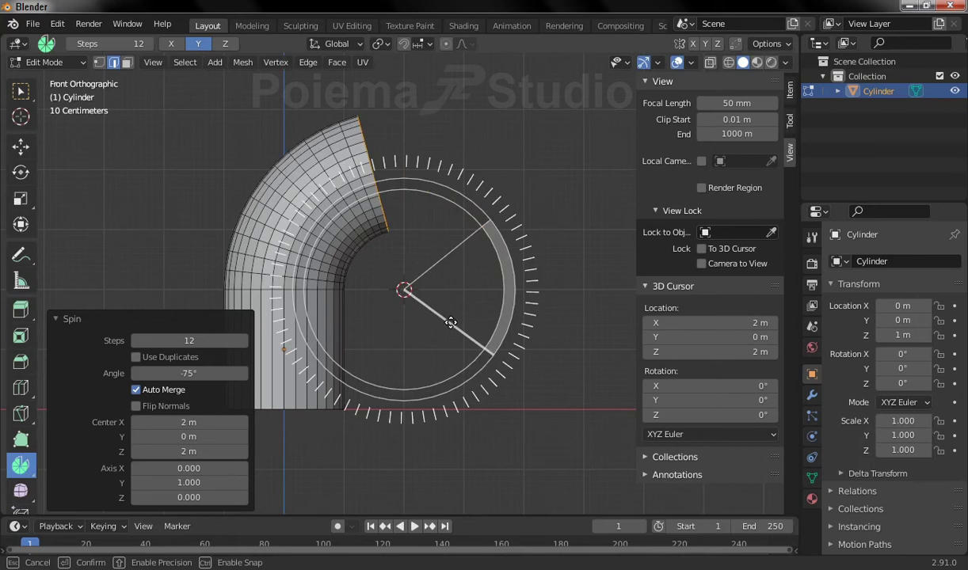
left_click_drag(451, 322, 463, 334, "ctrl")
left_click_drag(462, 336, 481, 342, "ctrl")
left_click_drag(481, 342, 477, 372, "ctrl")
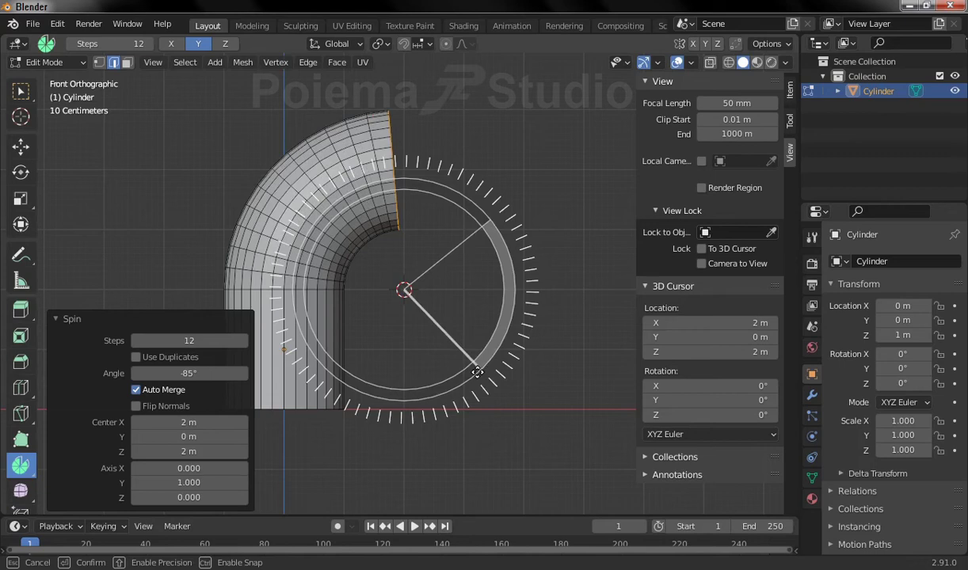
left_click_drag(478, 373, 477, 376, "ctrl")
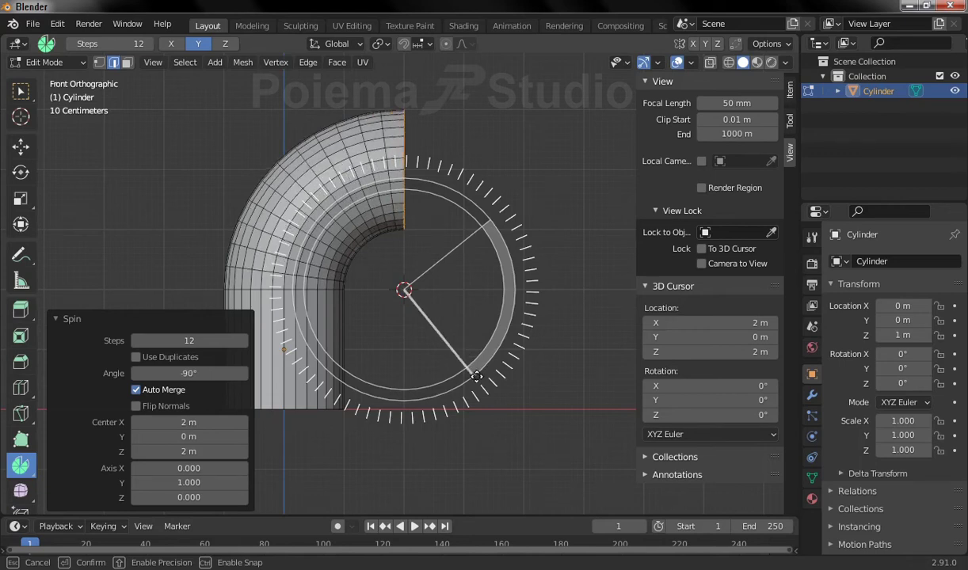
left_click_drag(477, 376, 470, 377, "ctrl")
left_click_drag(472, 377, 476, 378)
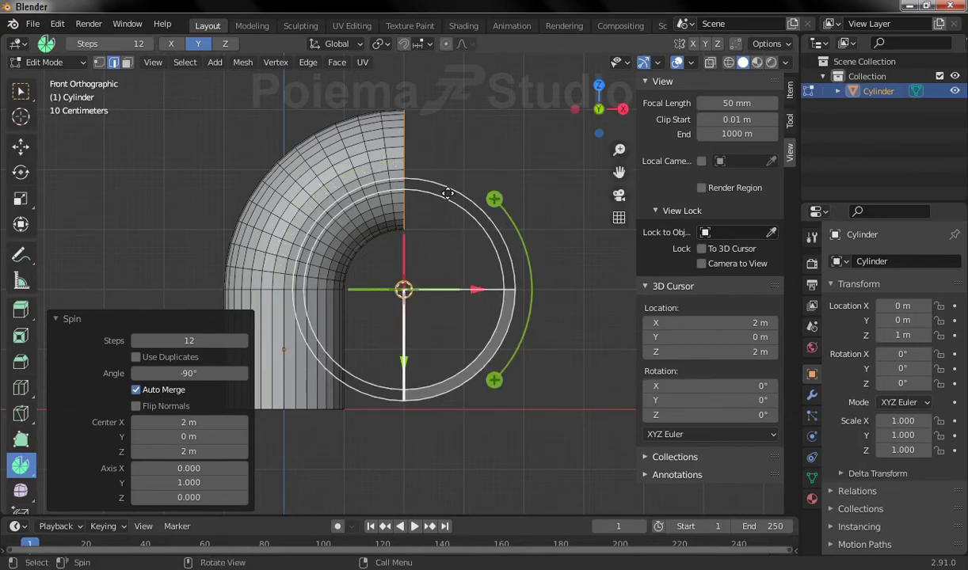
middle_click_drag(392, 186, 298, 217, "shift")
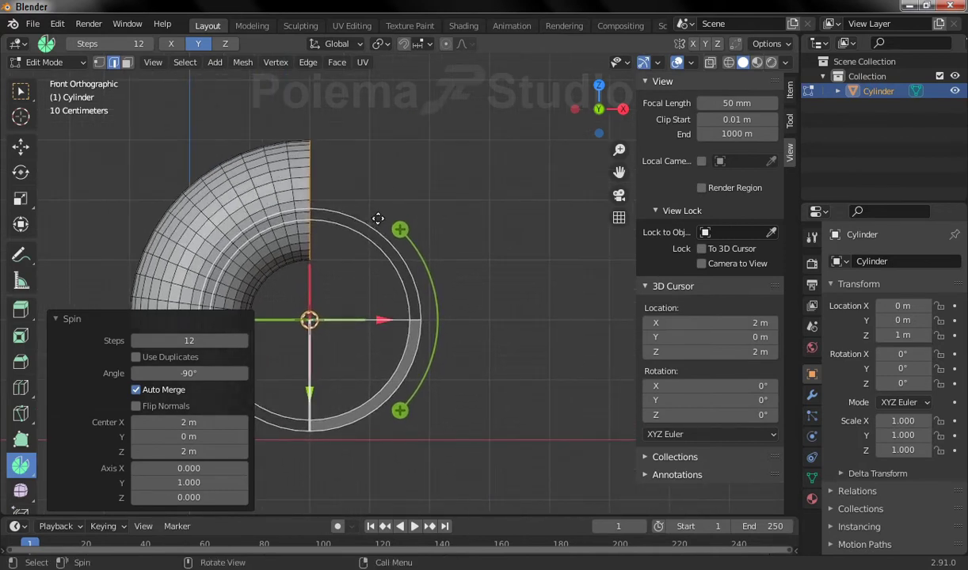
- Extrude the bend's open end 3.5 m along X and orbit to check the L-shaped pipe
key("g")
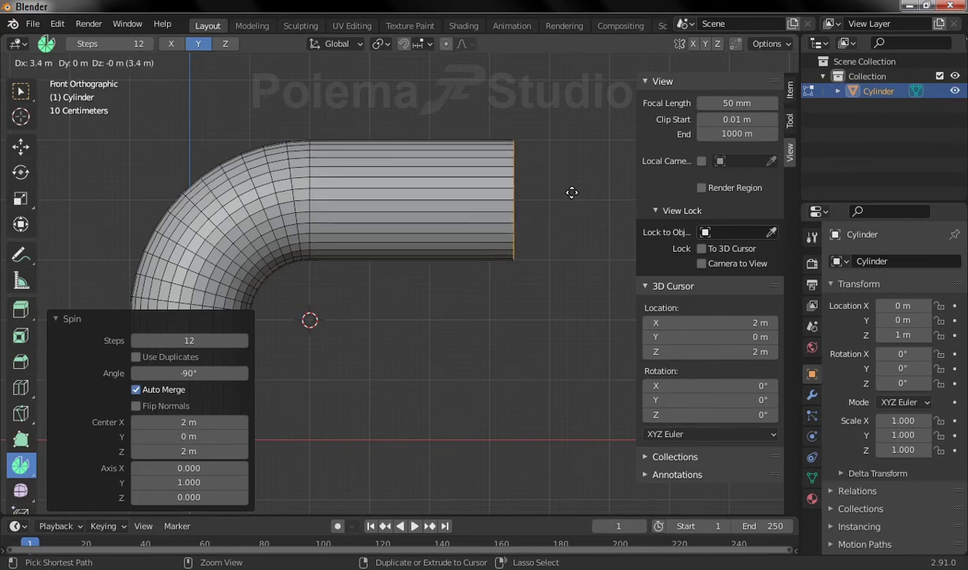
left_click(578, 191)
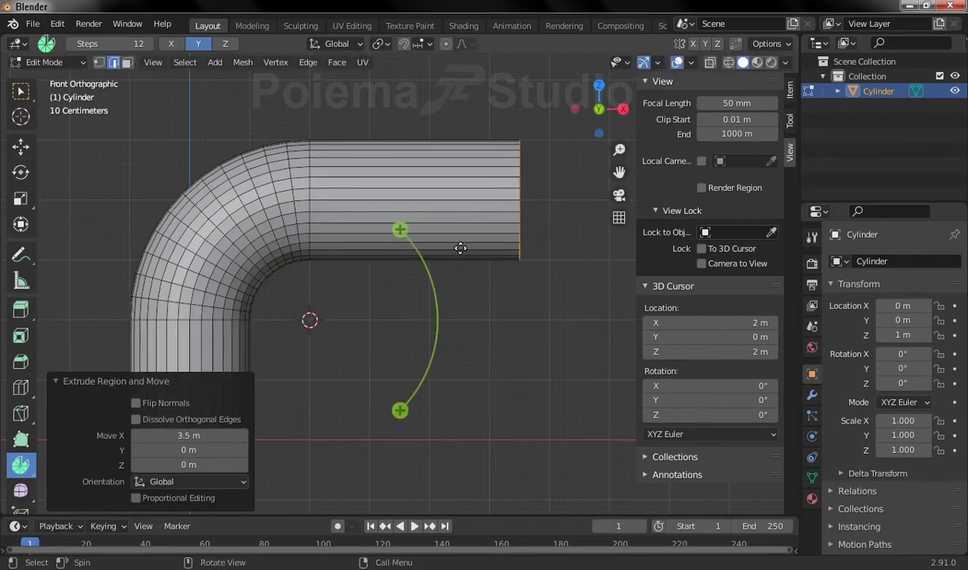
middle_click_drag(440, 241, 395, 239, "shift")
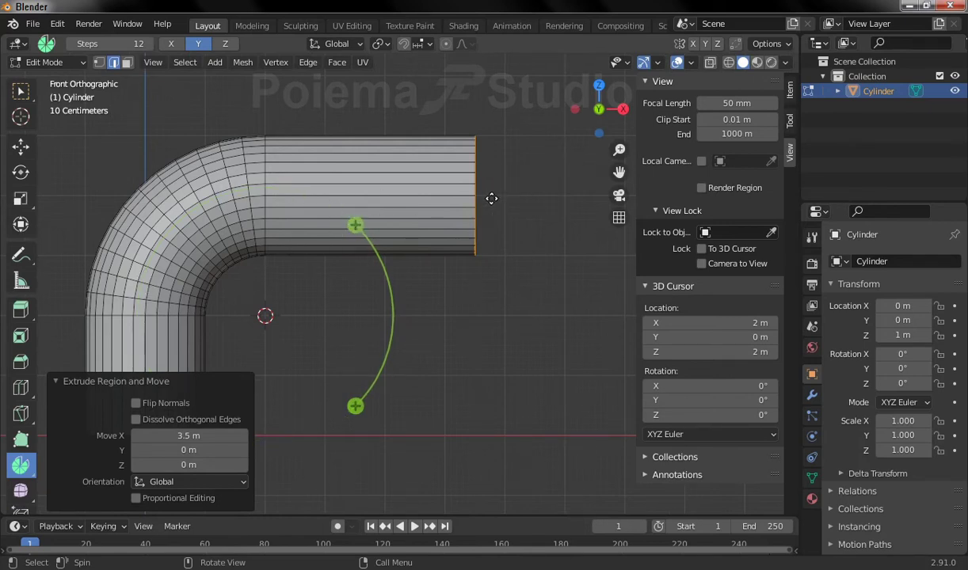
mouse_move(490, 197)
middle_mouse_down()
mouse_move(474, 230)
mouse_move(471, 219)
mouse_move(472, 243)
middle_mouse_up()
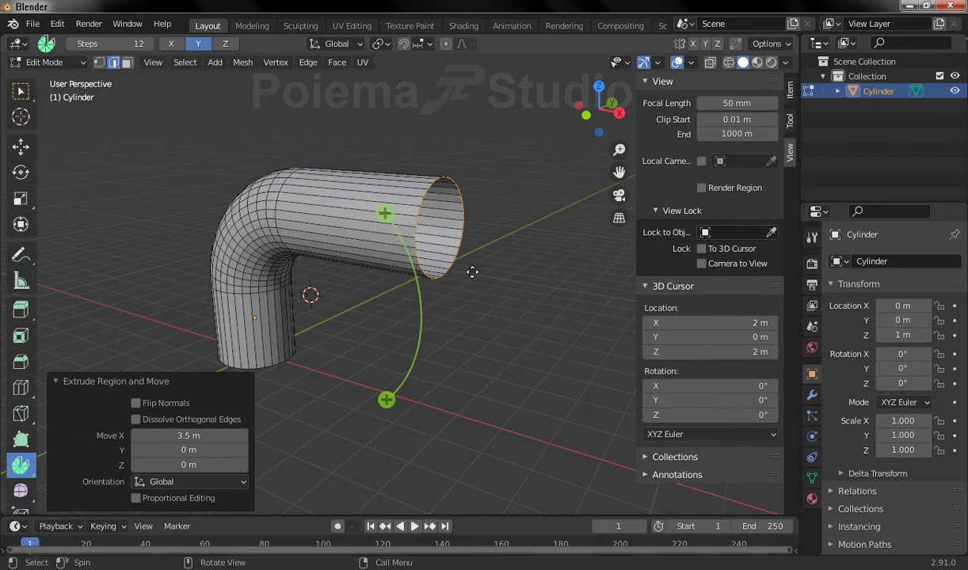
middle_click_drag(471, 276, 457, 274)
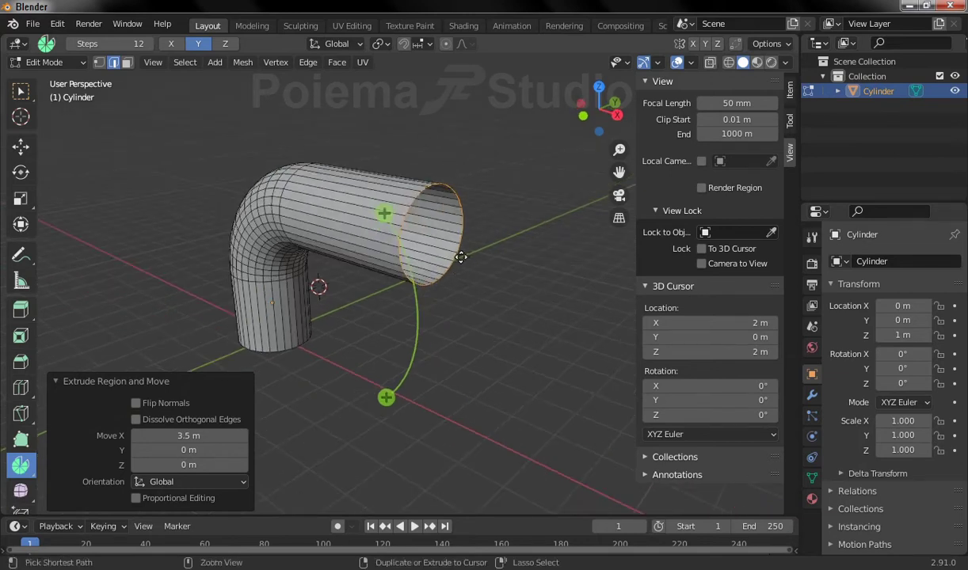
scroll(452, 170, "up", 3)
middle_click_drag(475, 303, 413, 143)
mouse_move(397, 191)
middle_mouse_down()
mouse_move(444, 198)
mouse_move(432, 205)
middle_mouse_up()
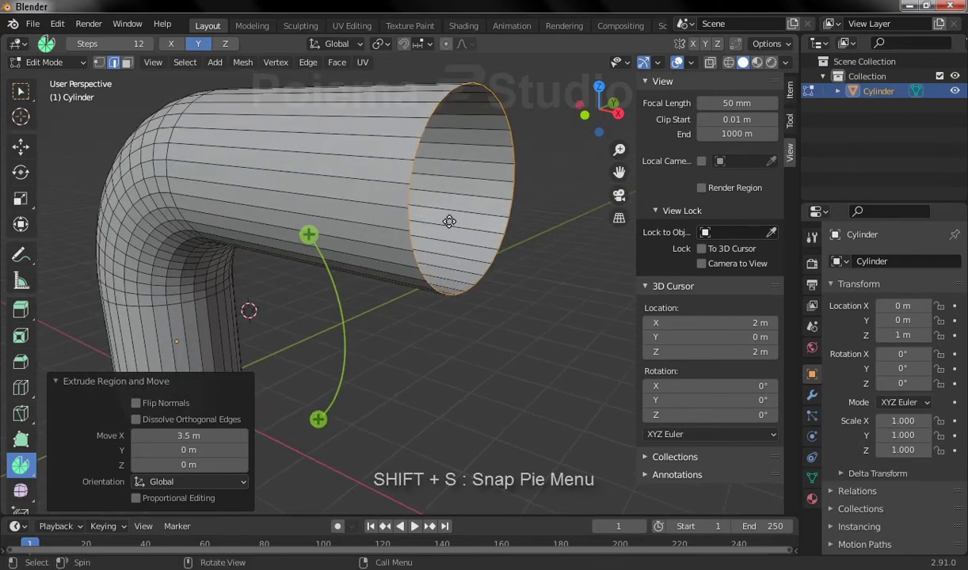
- Snap the 3D cursor to the straight section's open end
key("shift")
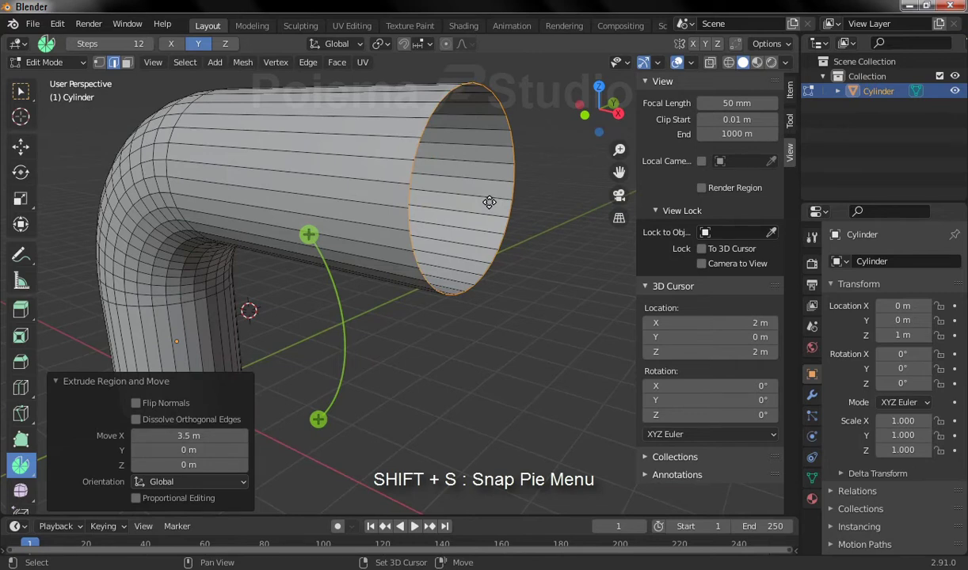
key("shift+s")
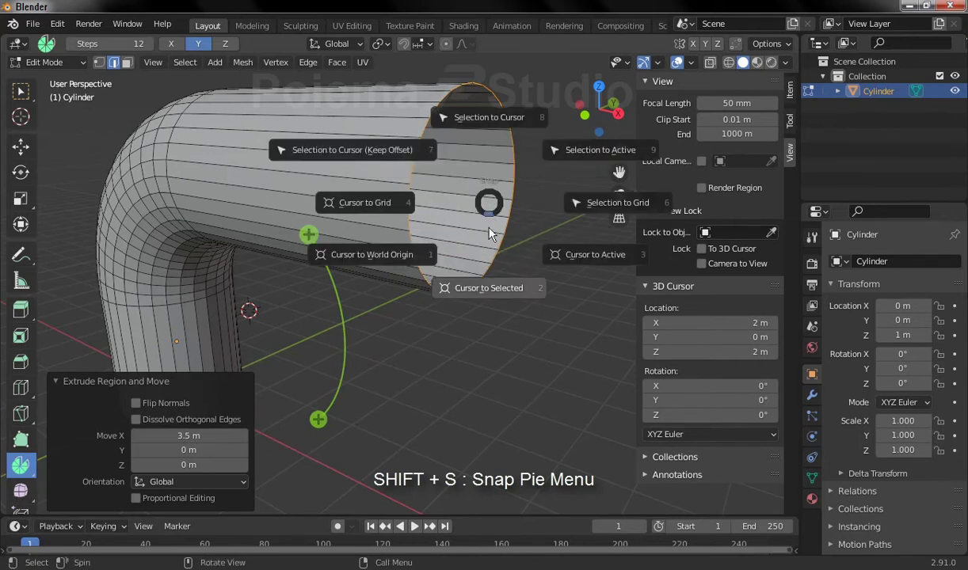
left_click(493, 288)
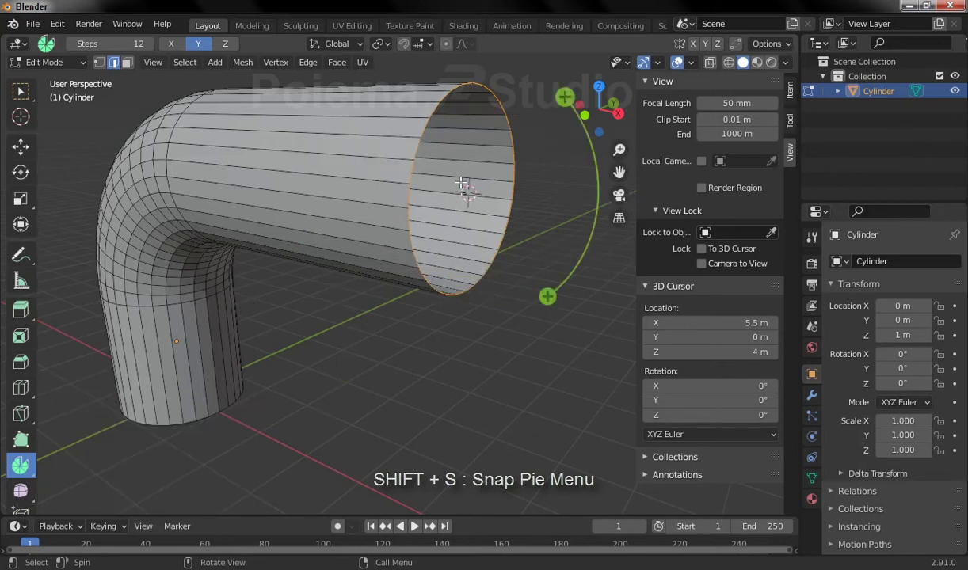
middle_click_drag(472, 192, 427, 208)
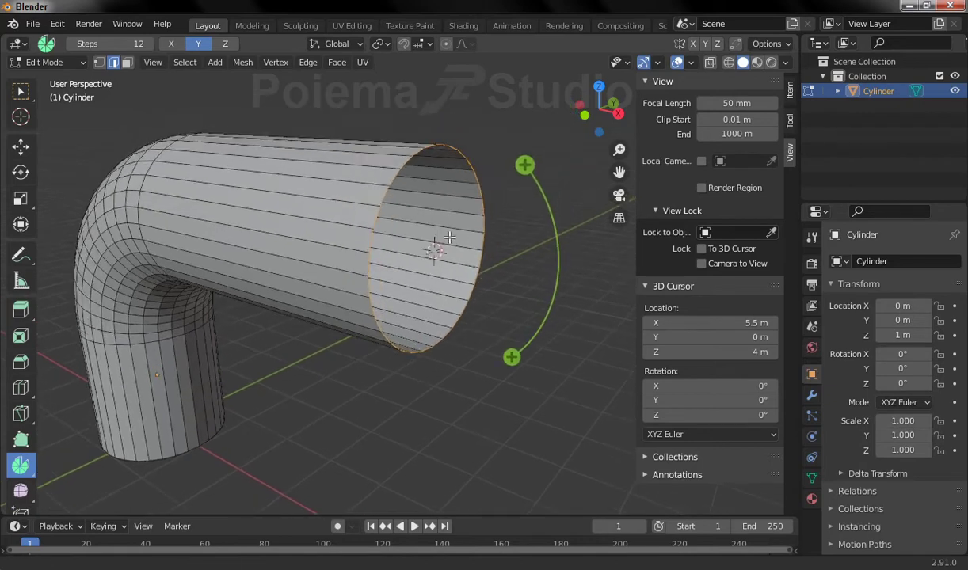
- Switch to top orthographic view and set the 3D cursor's Y to 2.5 m
left_click(154, 64)
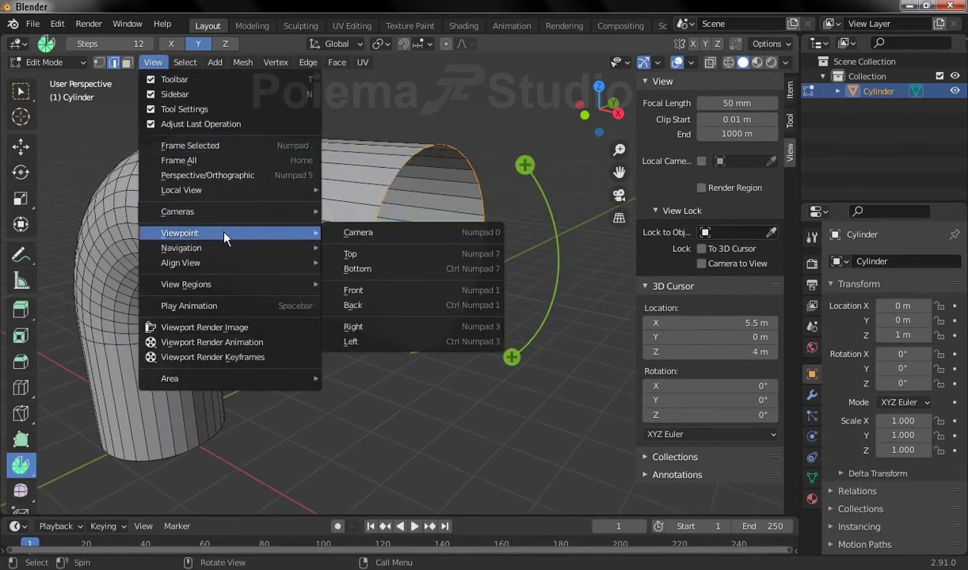
left_click(386, 252)
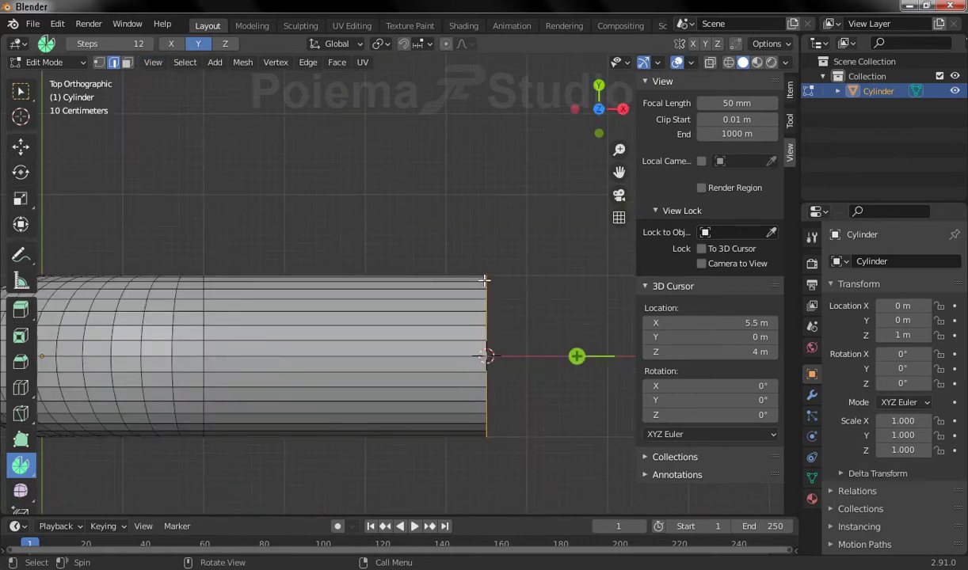
scroll(495, 270, "down", 1)
scroll(429, 270, "down", 2)
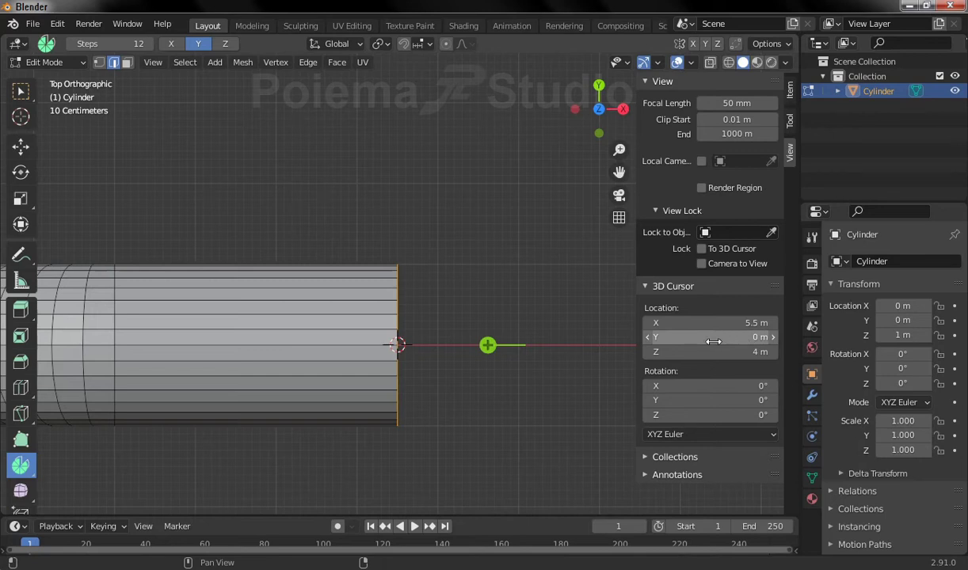
left_click(710, 337)
type("5")
key("Return")
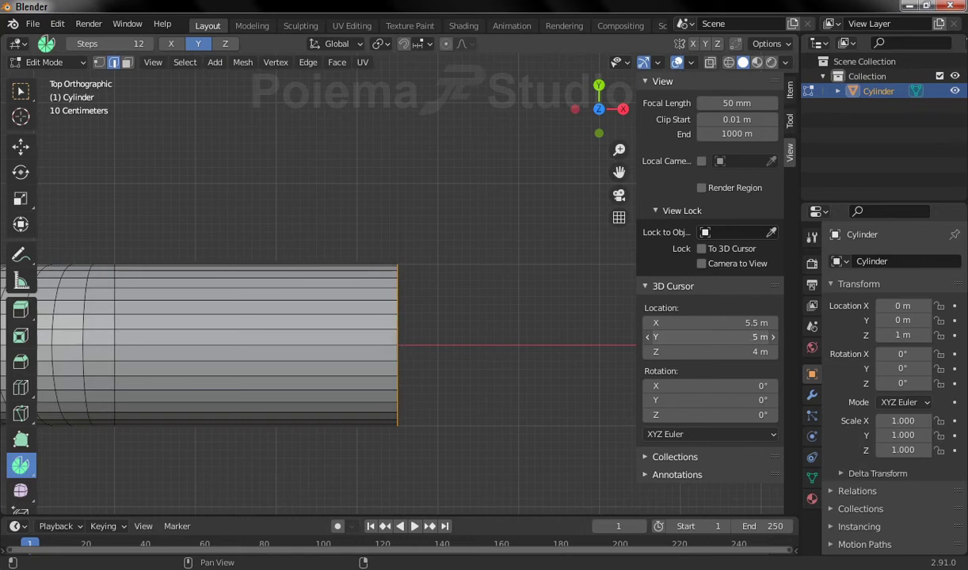
left_click_drag(711, 337, 673, 337)
left_click(744, 337)
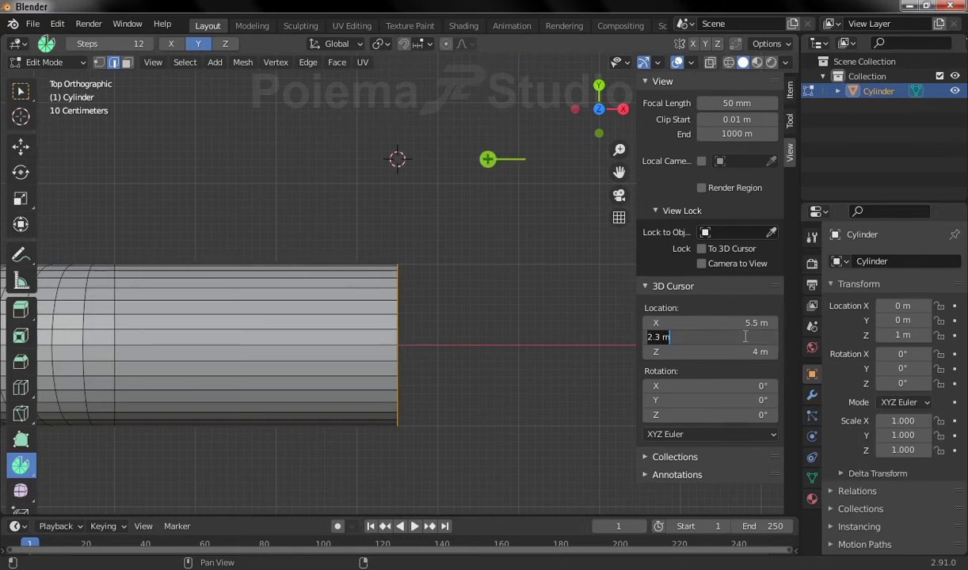
type("2")
key("Return")
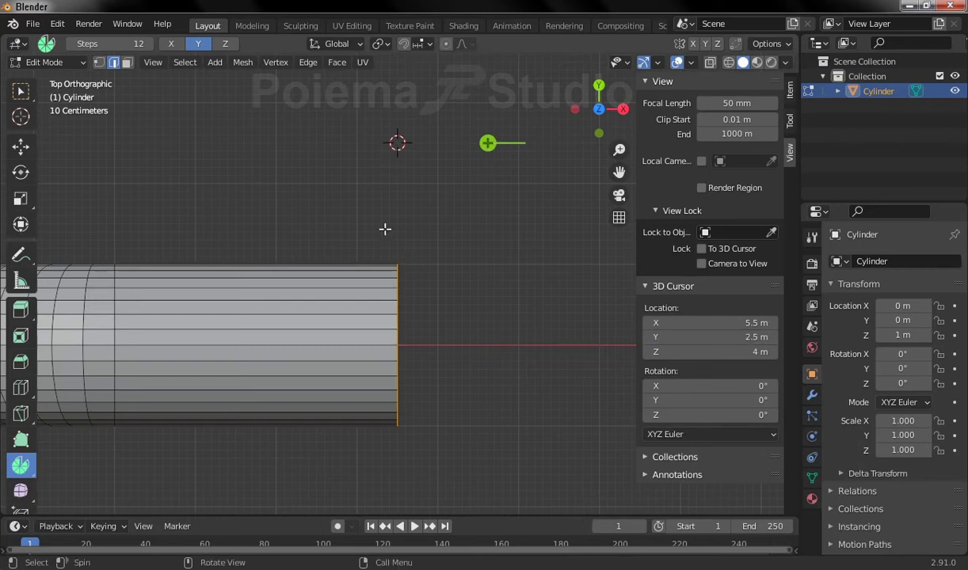
- Set the spin axis to Z and sweep the pipe end -90° around the cursor
middle_click_drag(385, 229, 352, 253, "shift")
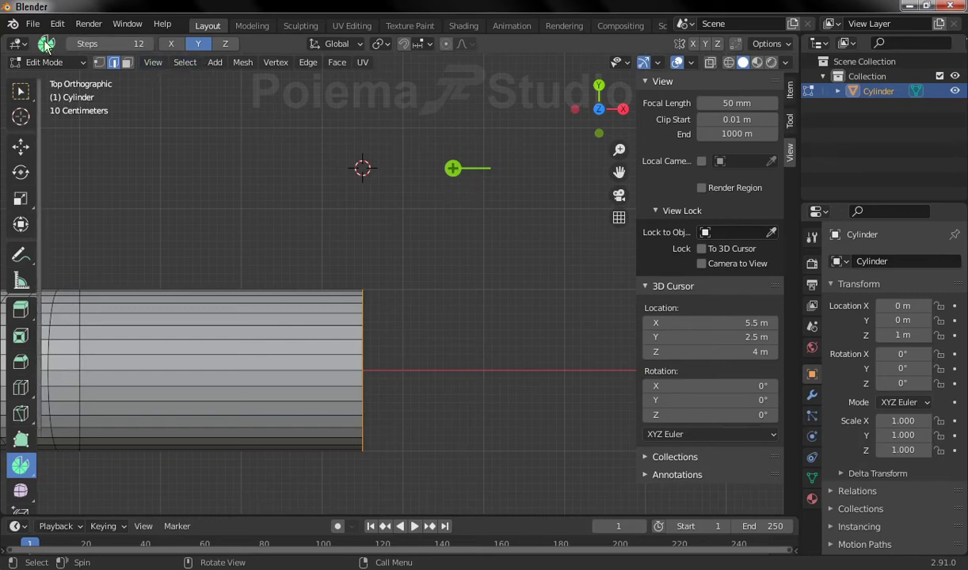
left_click(226, 44)
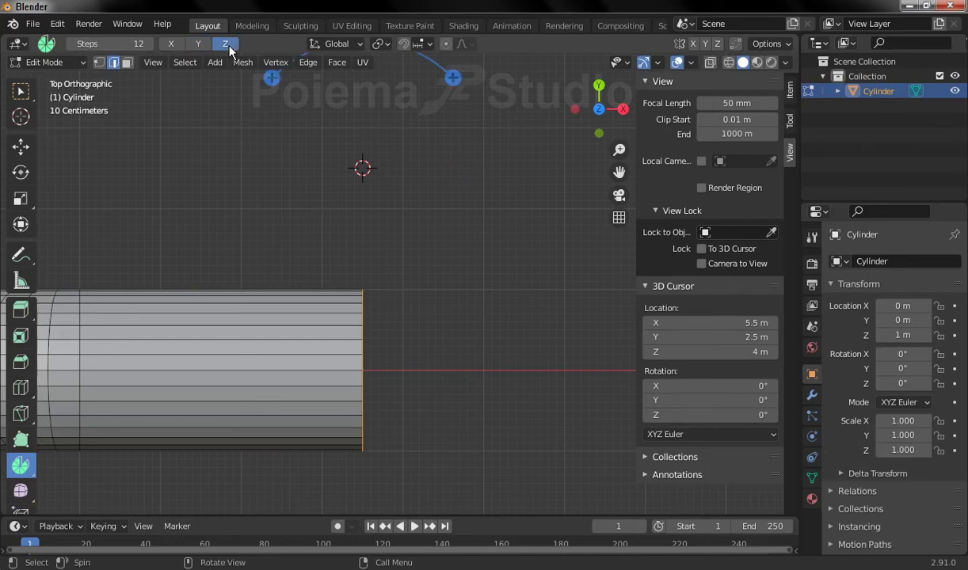
middle_click_drag(454, 177, 438, 212, "shift")
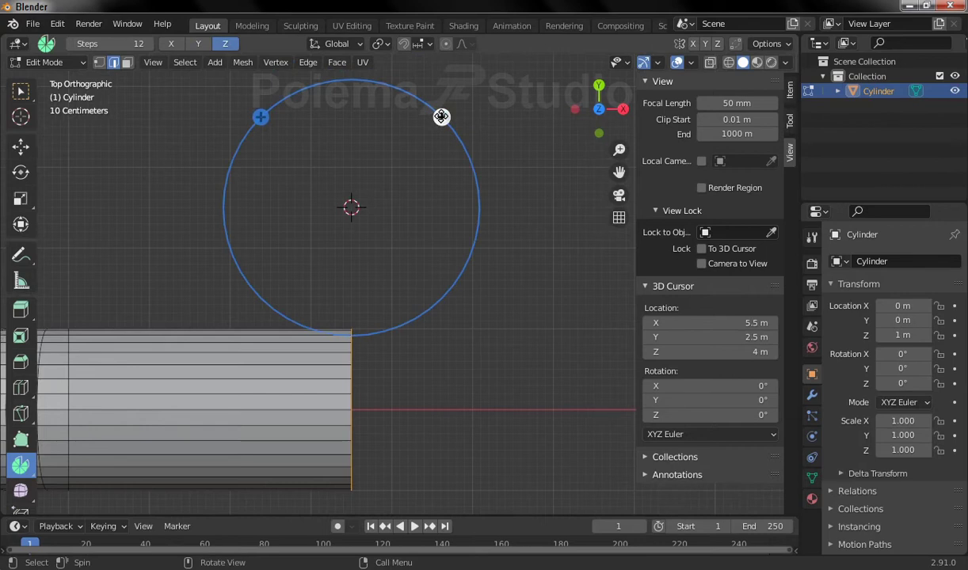
mouse_move(441, 116)
left_mouse_down()
mouse_move(382, 97)
mouse_move(320, 108)
mouse_move(278, 141)
mouse_move(261, 133)
mouse_move(284, 129)
mouse_move(270, 143)
mouse_move(276, 135)
left_mouse_up()
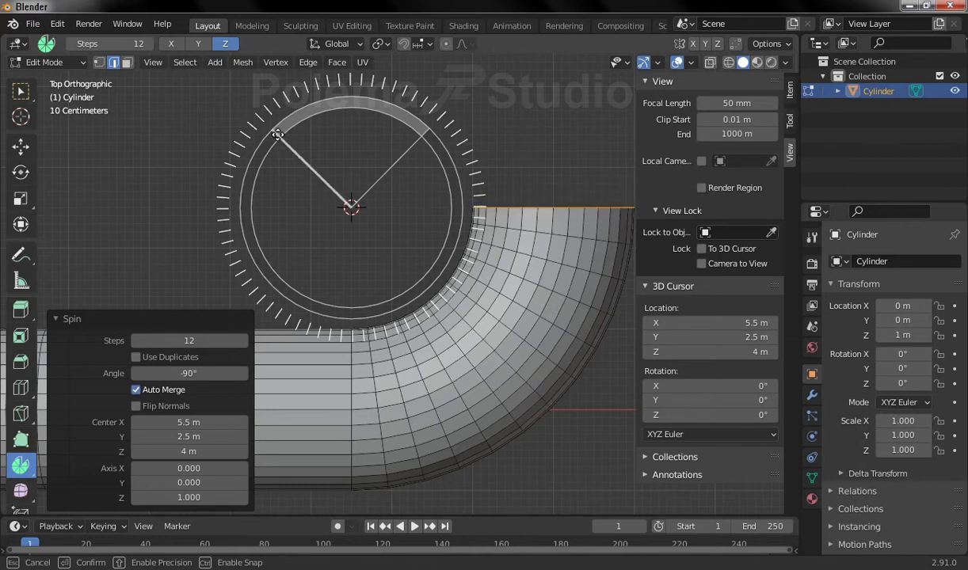
left_click_drag(278, 134, 278, 135)
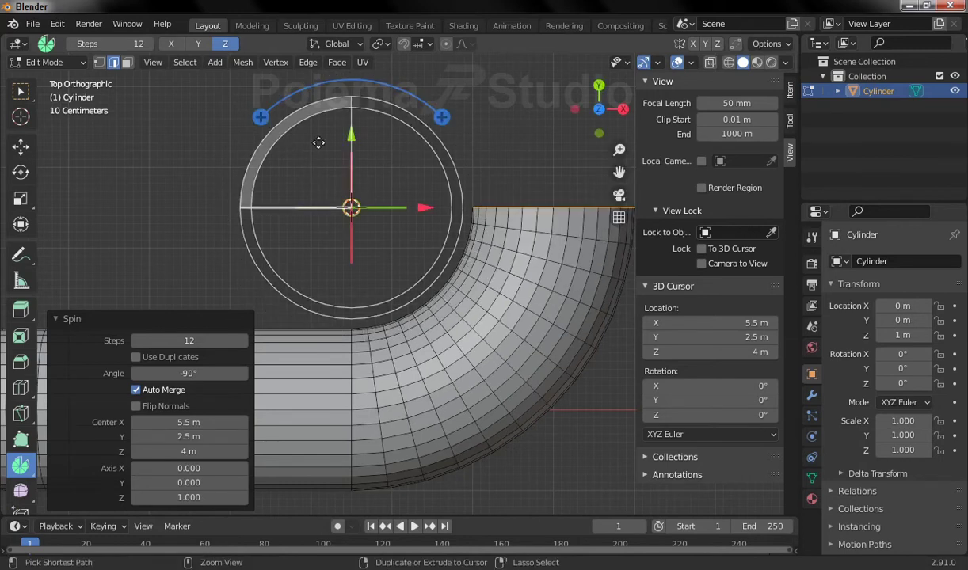
scroll(468, 159, "down", 3)
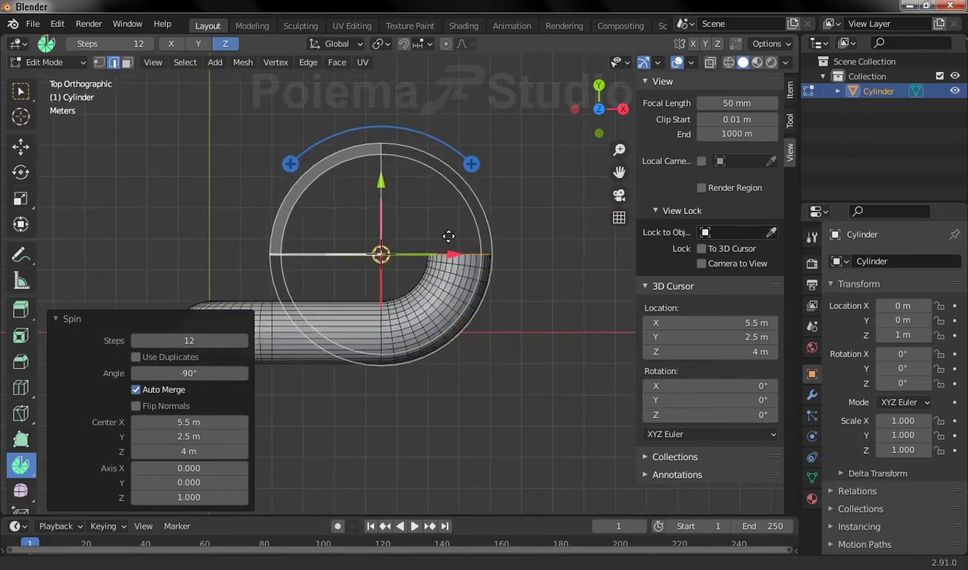
middle_click_drag(447, 236, 320, 221, "shift")
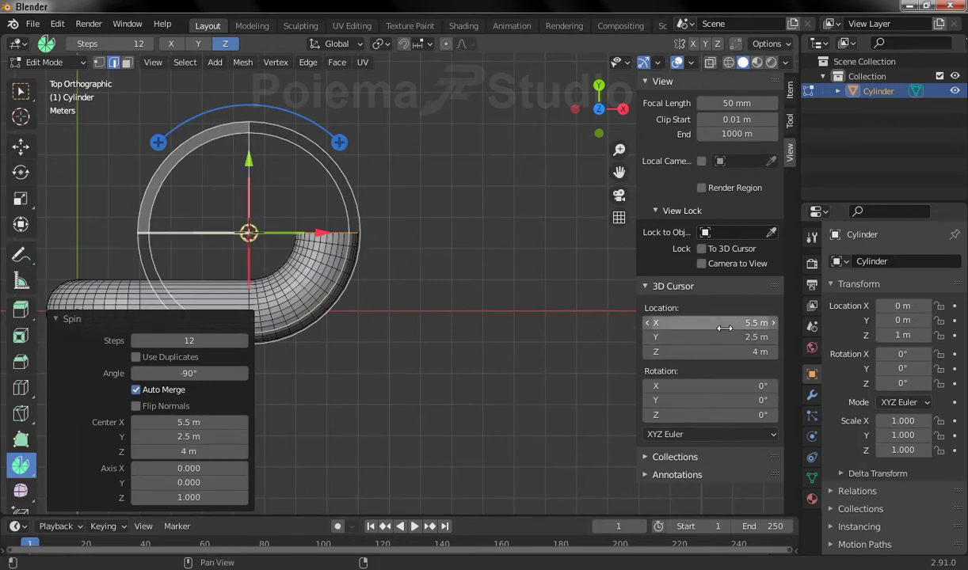
- Move the 3D cursor to X 10 m
mouse_move(724, 328)
left_mouse_down()
mouse_move(772, 328)
mouse_move(697, 323)
mouse_move(705, 322)
left_mouse_up()
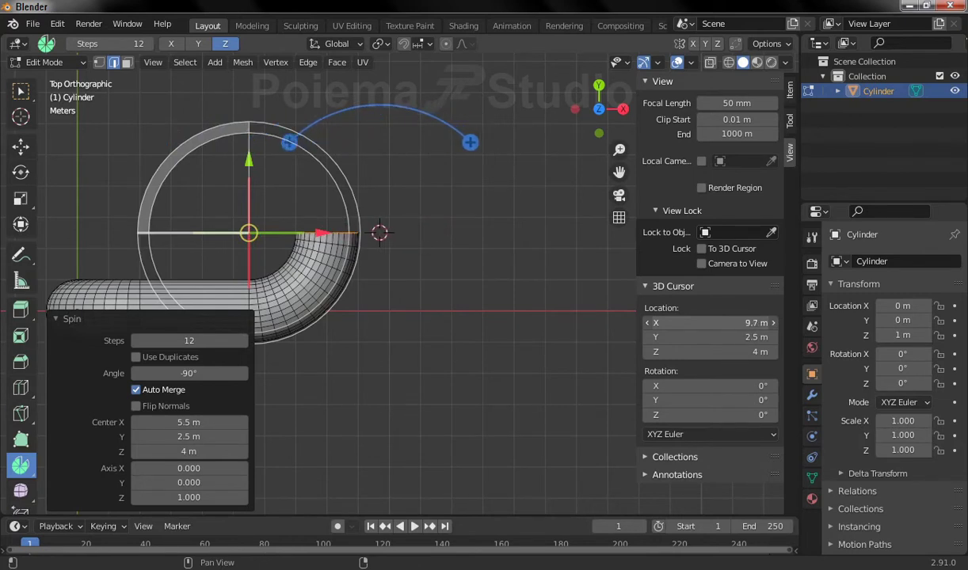
left_click(731, 324)
type("10")
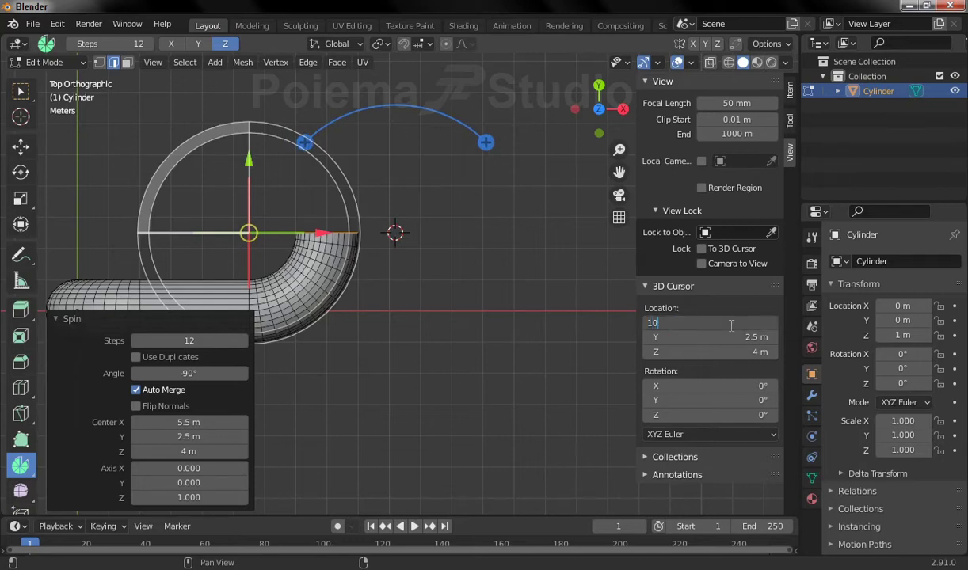
key("Return")
scroll(400, 294, "up", 3)
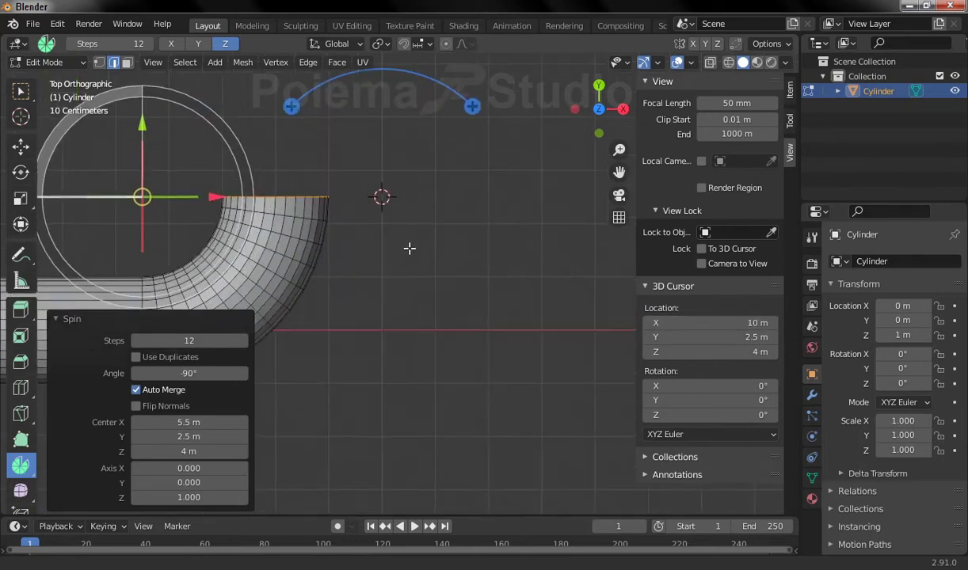
middle_click_drag(419, 234, 452, 282, "shift")
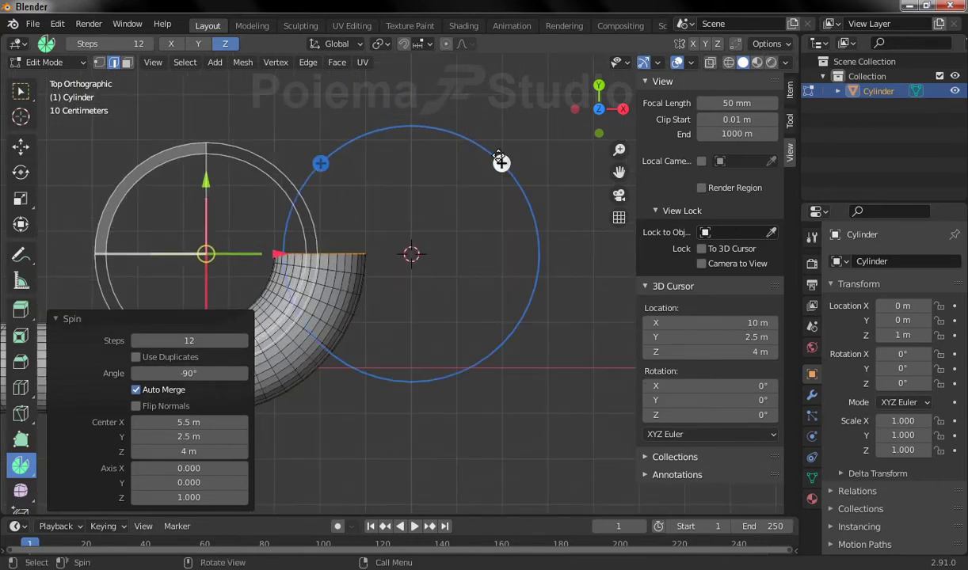
- Spin the pipe end 180° around the cursor with 24 steps
mouse_move(494, 156)
left_mouse_down()
mouse_move(523, 210)
mouse_move(507, 237)
mouse_move(511, 265)
mouse_move(463, 330)
mouse_move(373, 351)
mouse_move(351, 324)
left_mouse_up()
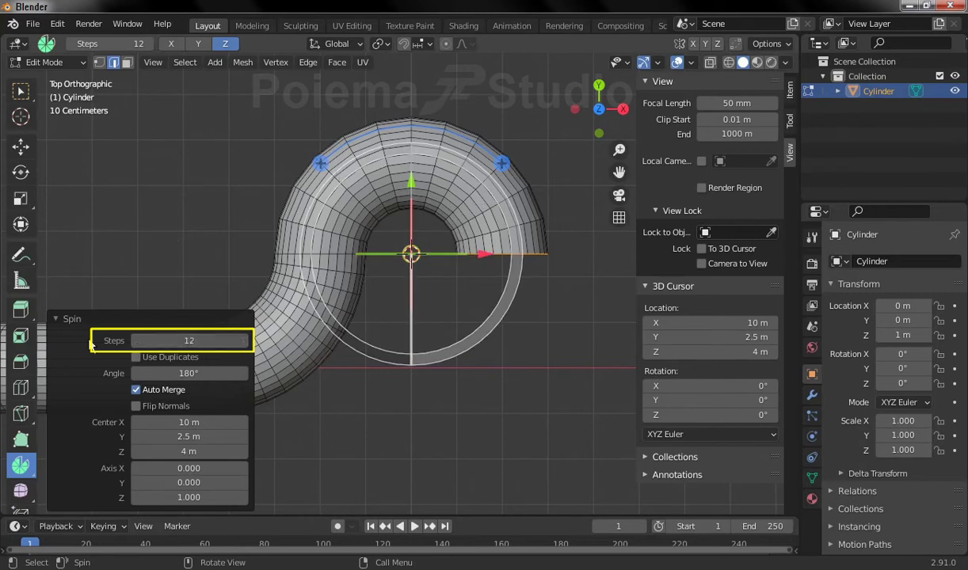
left_click(195, 342)
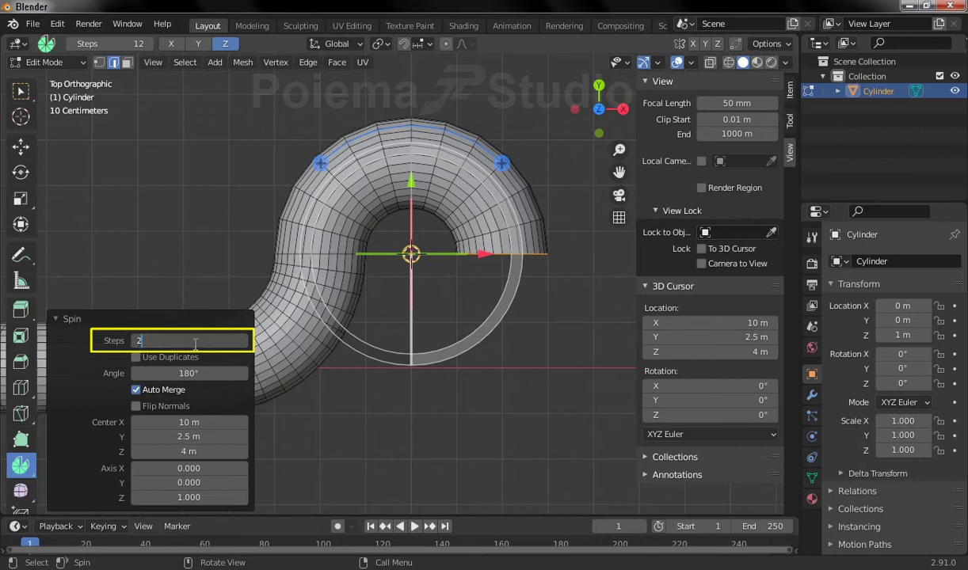
type("4")
key("Return")
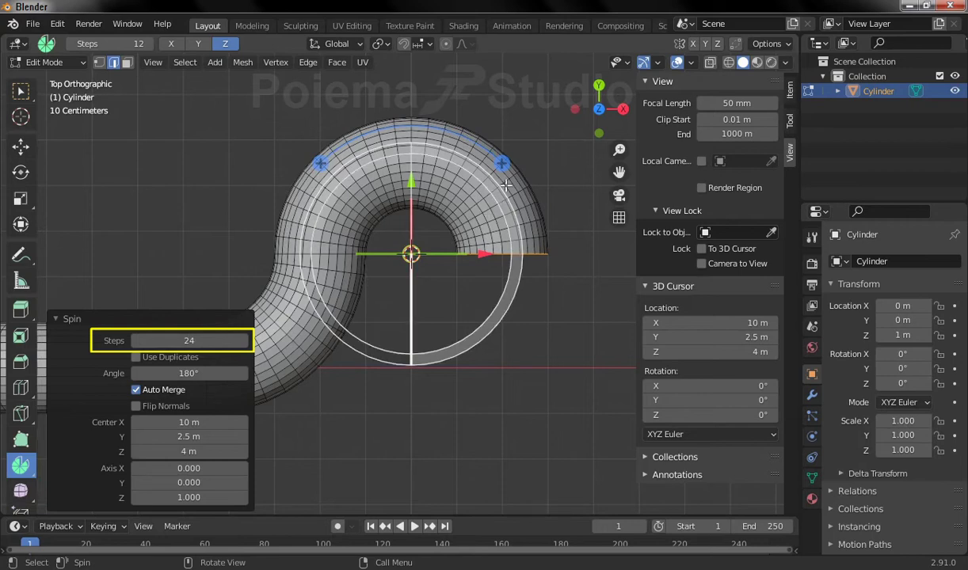
middle_click_drag(506, 185, 388, 185, "shift")
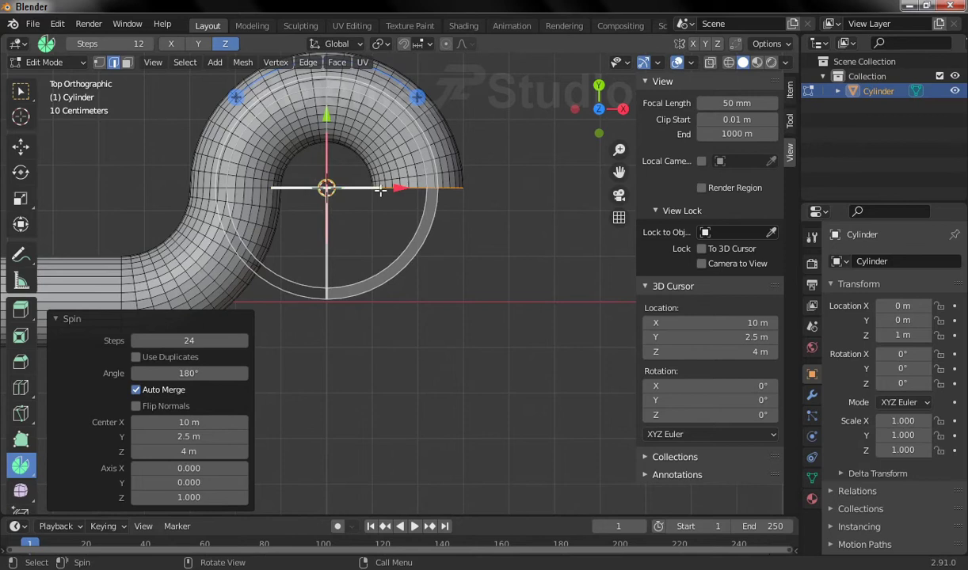
middle_click_drag(445, 201, 406, 199)
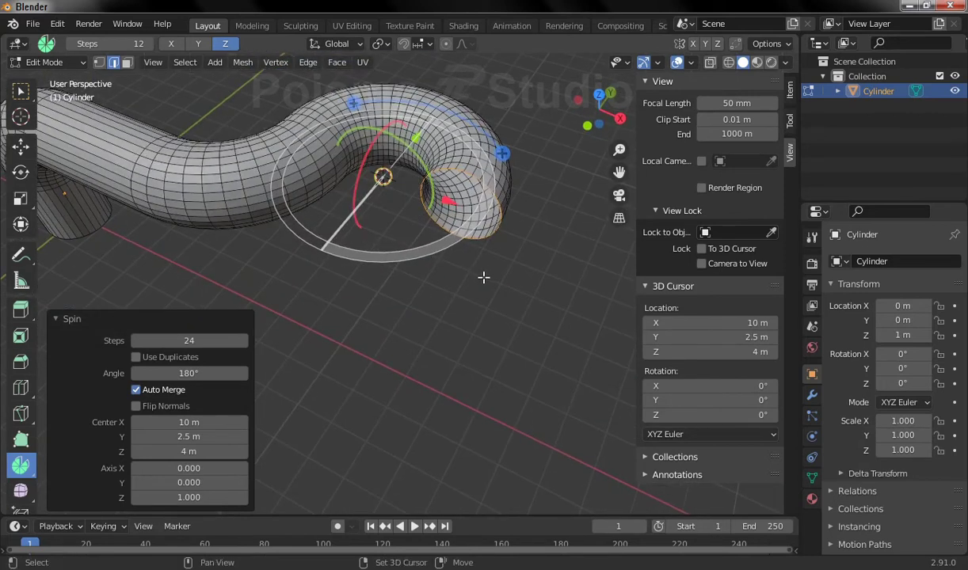
- Snap the 3D cursor to the selected end loop
key("shift+s")
left_click(488, 364)
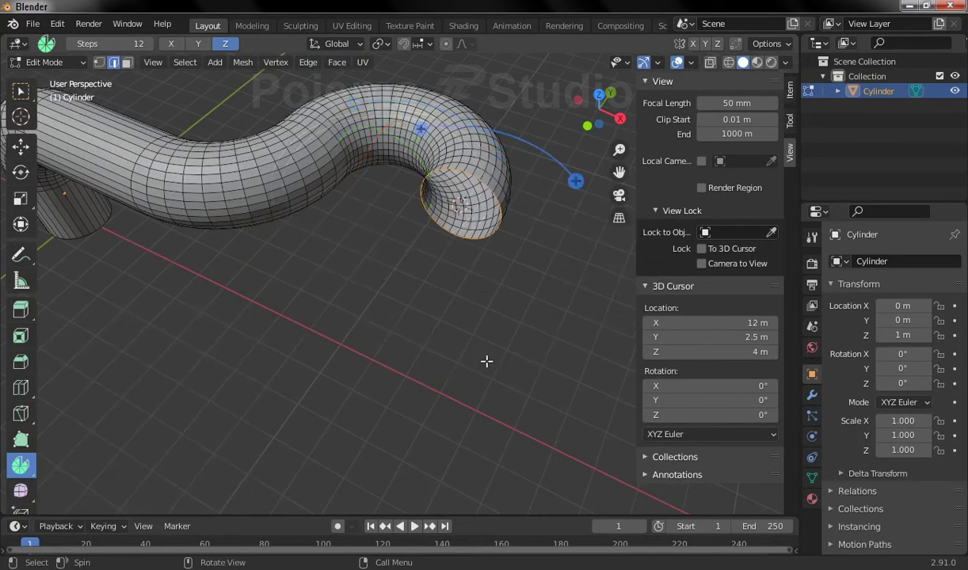
middle_click_drag(434, 264, 343, 303, "shift")
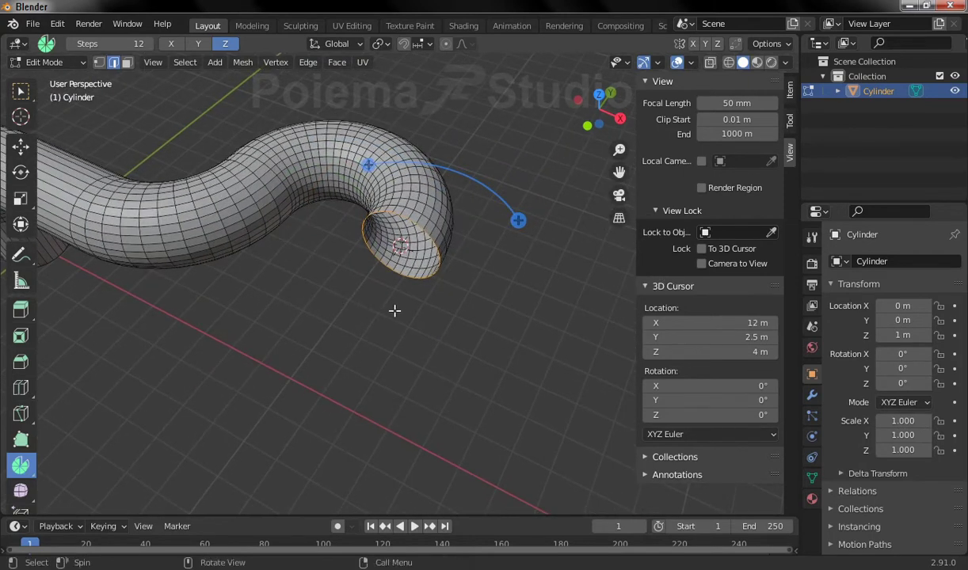
- View the pipe from the right orthographically and lower the 3D cursor to Z 2.5 m
left_click(161, 65)
mouse_move(180, 233)
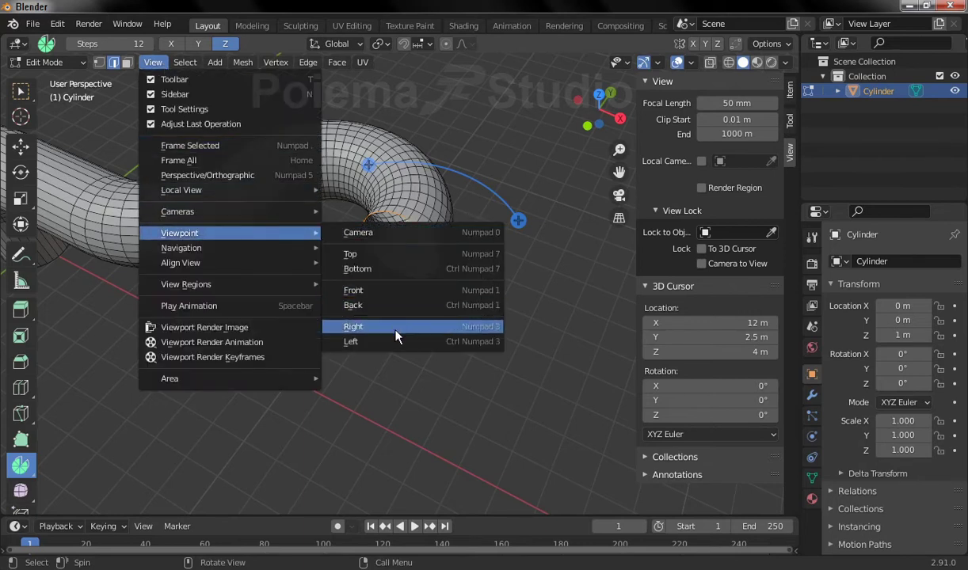
left_click(396, 328)
middle_click_drag(424, 258, 392, 225, "shift")
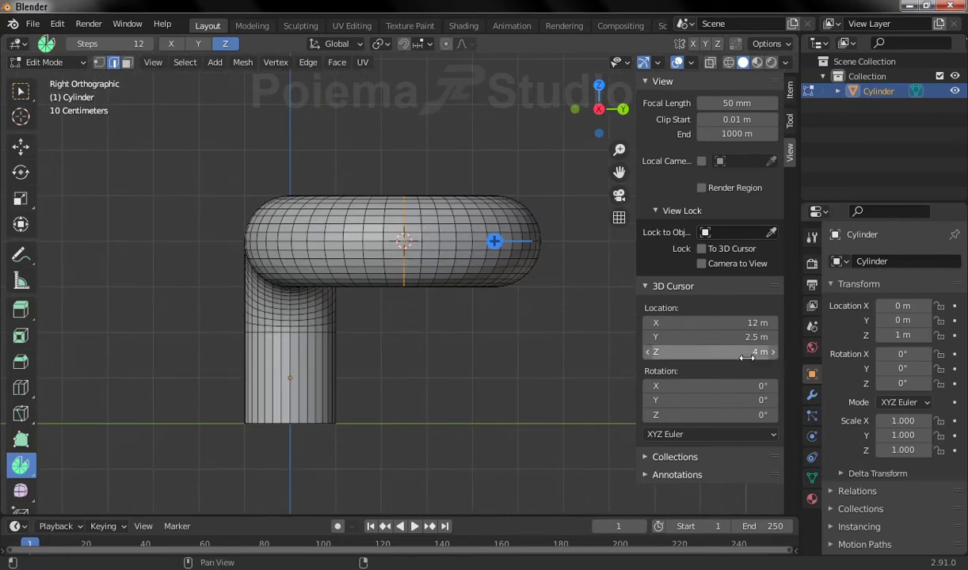
left_click(747, 353)
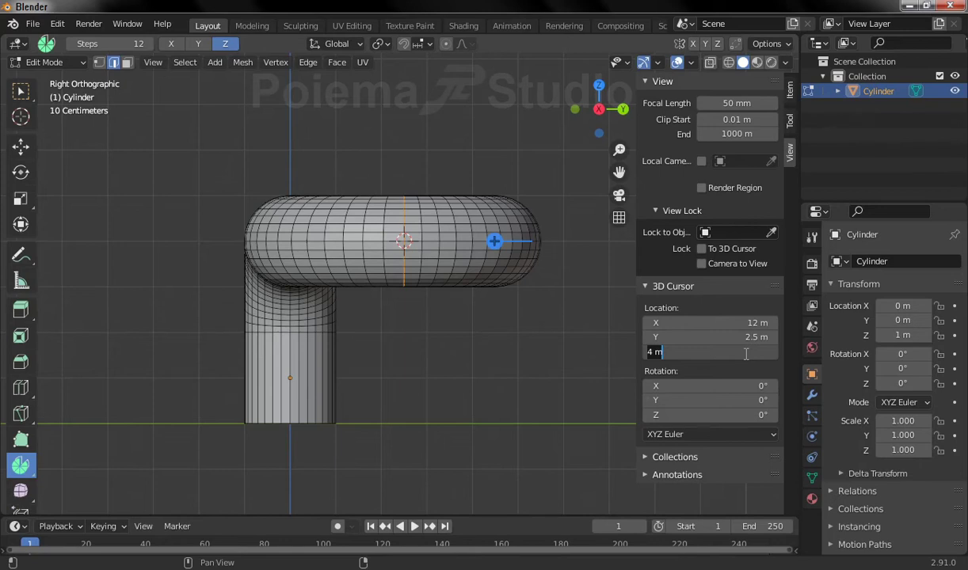
type("2.5")
key("Return")
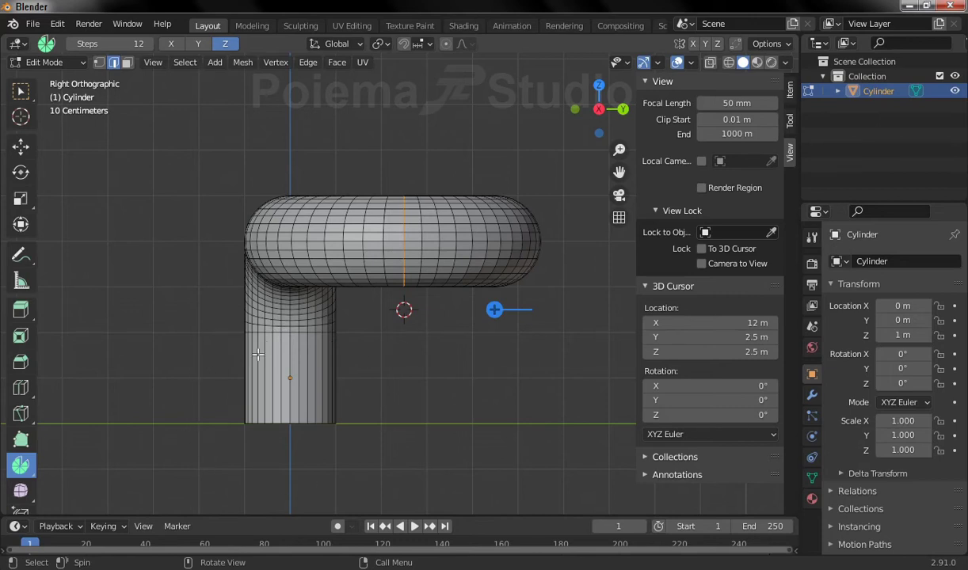
- Spin the tube's end loop 90° around the X axis about the 3D cursor with 12 steps
left_click(170, 45)
middle_click_drag(357, 264, 339, 216, "shift")
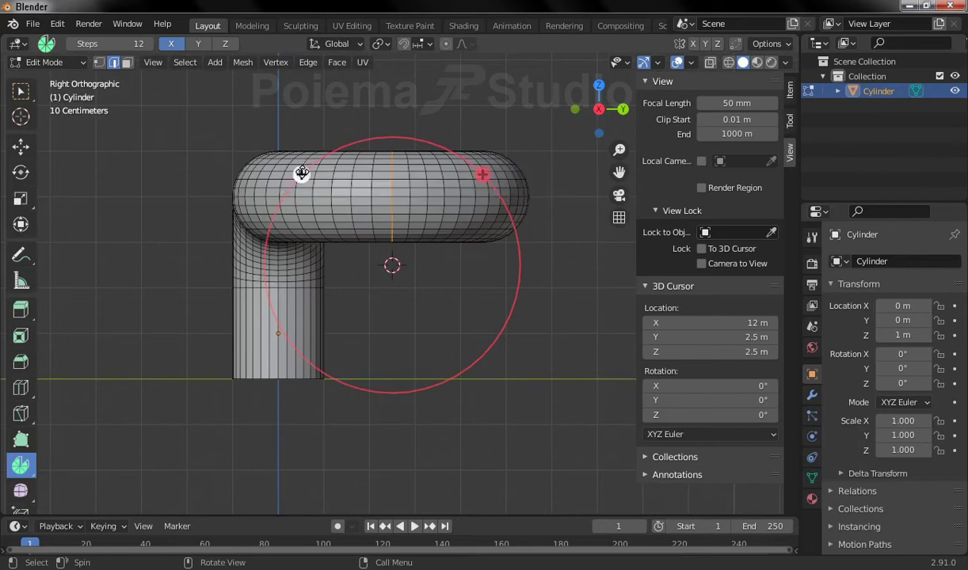
mouse_move(302, 174)
left_mouse_down()
mouse_move(266, 219)
mouse_move(241, 231)
mouse_move(238, 257)
mouse_move(273, 340)
mouse_move(334, 359)
mouse_move(306, 309)
mouse_move(329, 335)
mouse_move(313, 317)
mouse_move(324, 328)
left_mouse_up()
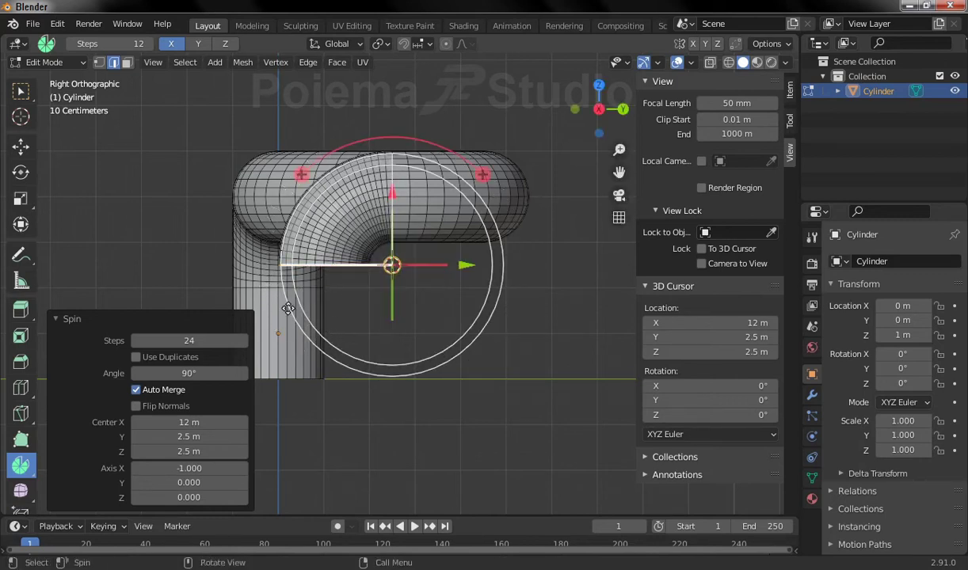
left_click(191, 342)
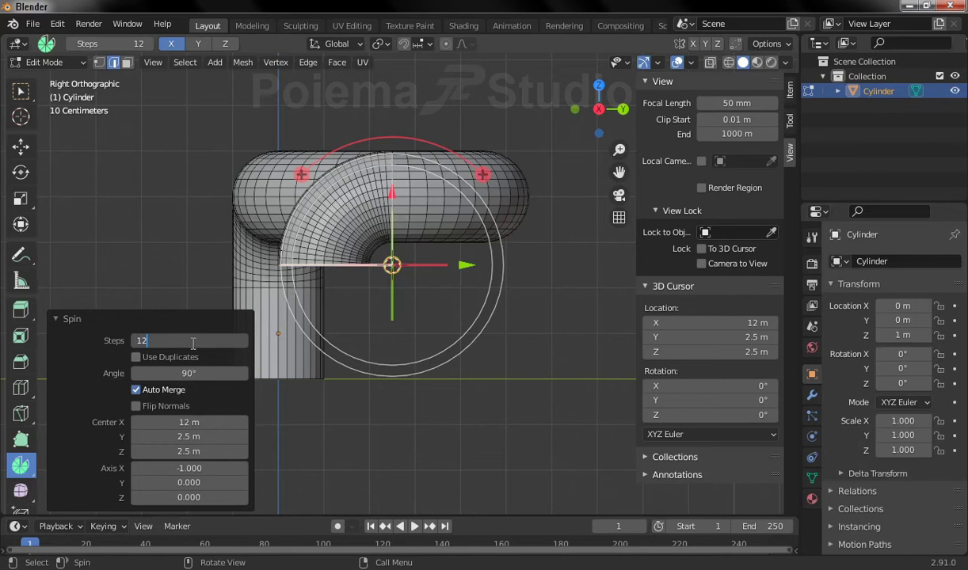
key("Return")
middle_click_drag(424, 363, 484, 324, "shift")
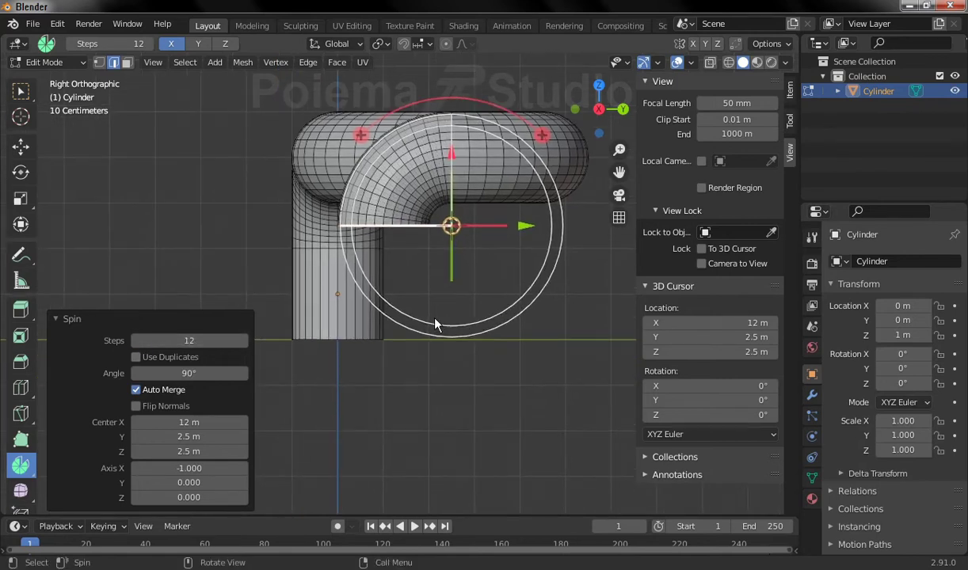
scroll(427, 309, "up", 1)
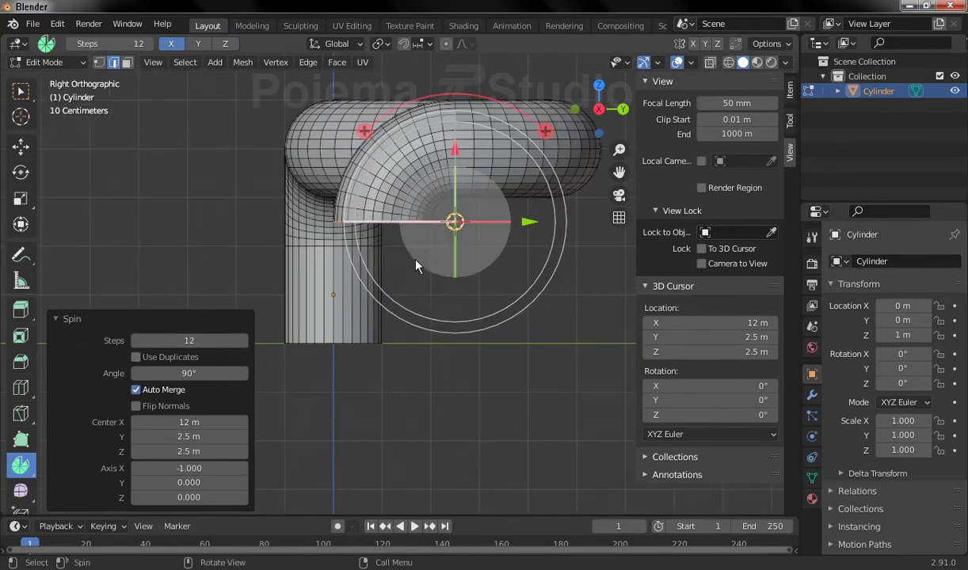
- Extrude the elbow's open end 2.5 m straight down along Z, then orbit to perspective
key("g")
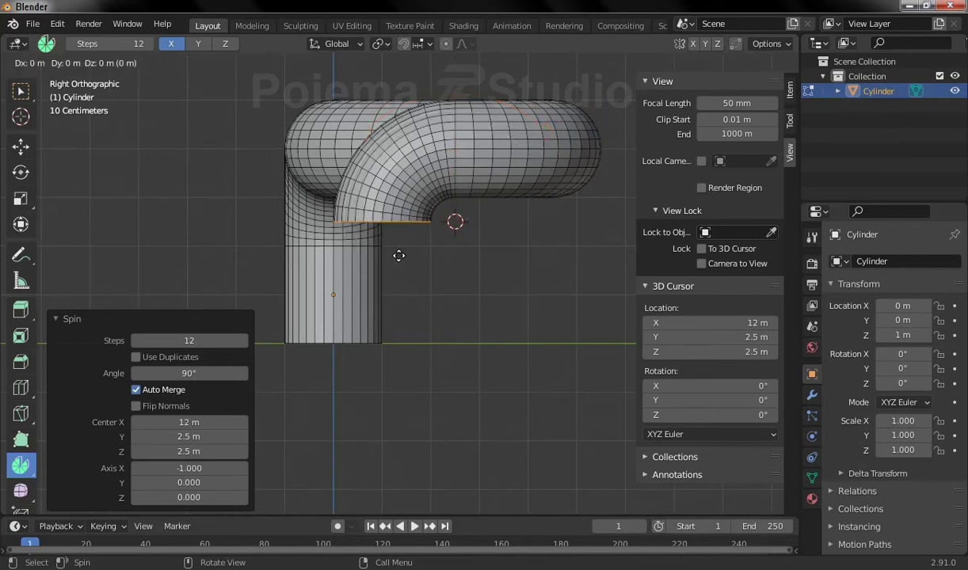
left_click(397, 377)
mouse_move(307, 299)
middle_mouse_down()
mouse_move(424, 341)
mouse_move(391, 264)
mouse_move(368, 299)
mouse_move(402, 335)
mouse_move(387, 326)
middle_mouse_up()
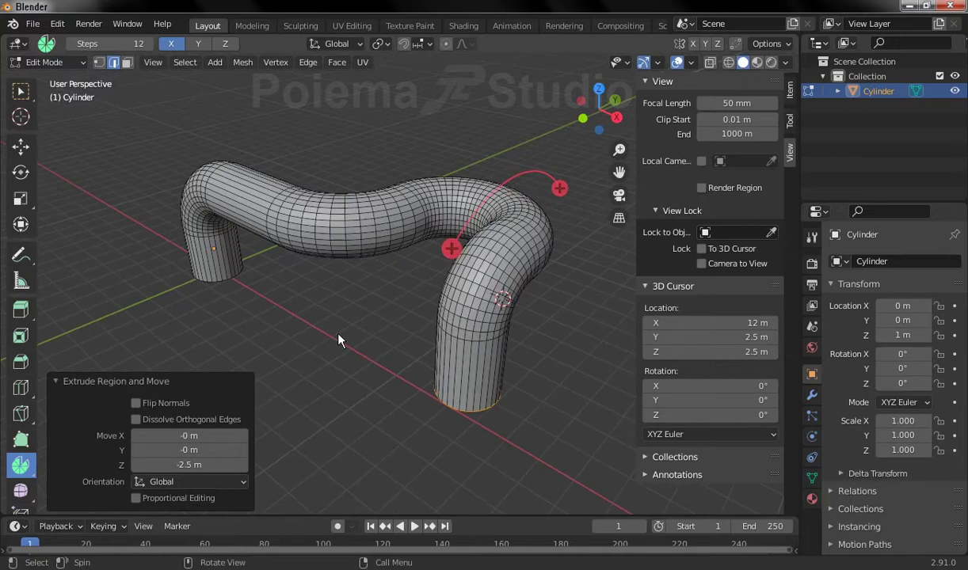
- Return the bent tube to Object Mode, apply Shade Smooth, and orbit to inspect it
left_click(71, 61)
left_click(69, 77)
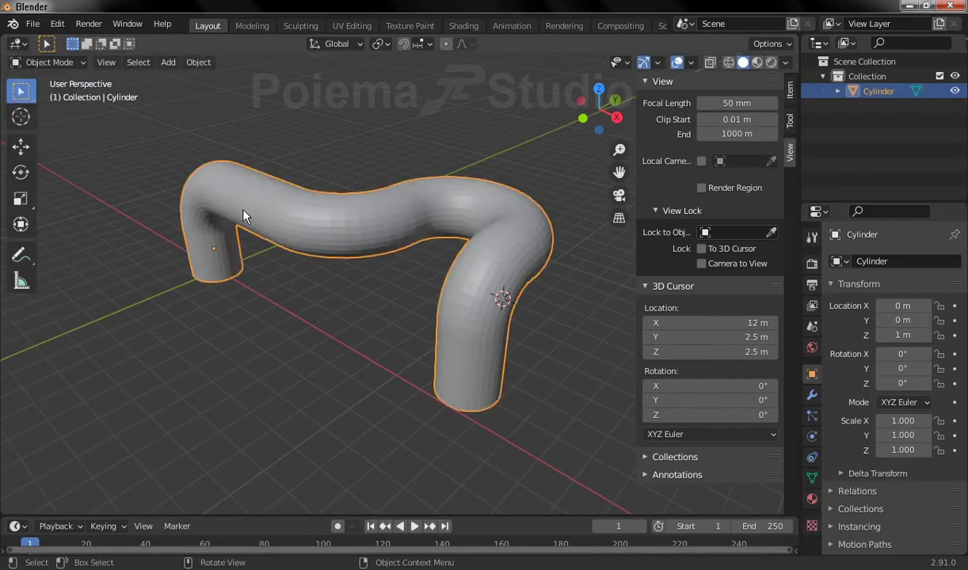
right_click(308, 232)
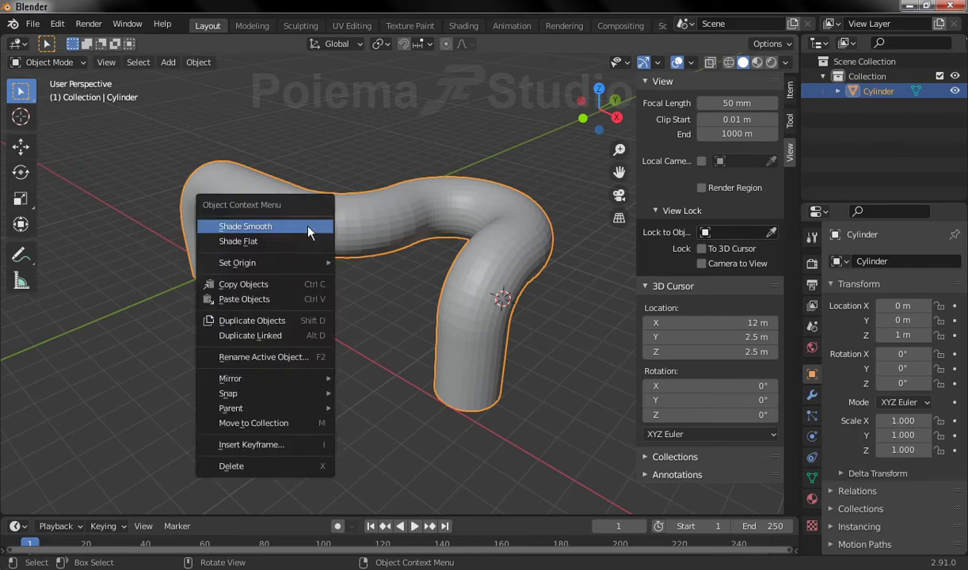
left_click(309, 232)
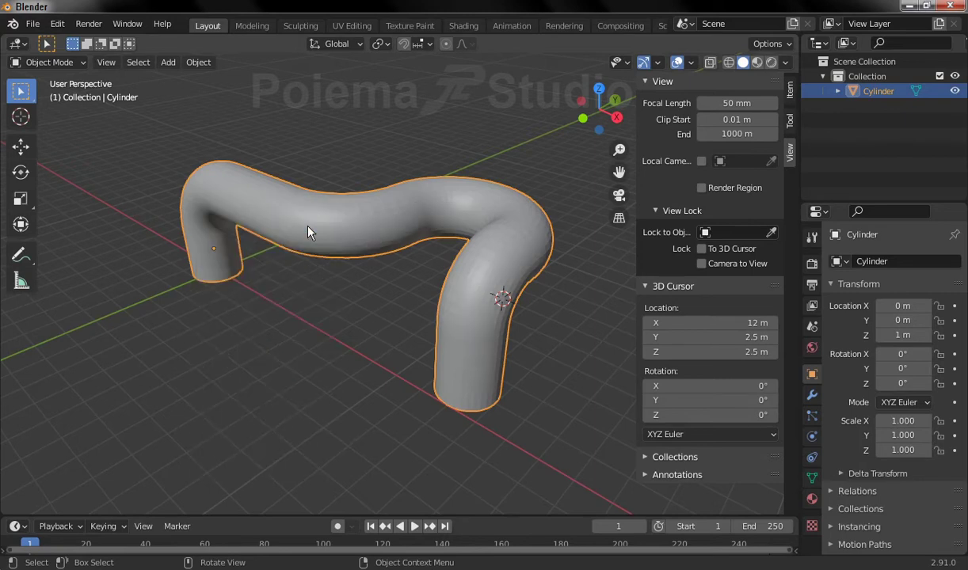
mouse_move(519, 259)
middle_mouse_down()
mouse_move(374, 313)
mouse_move(408, 298)
middle_mouse_up()
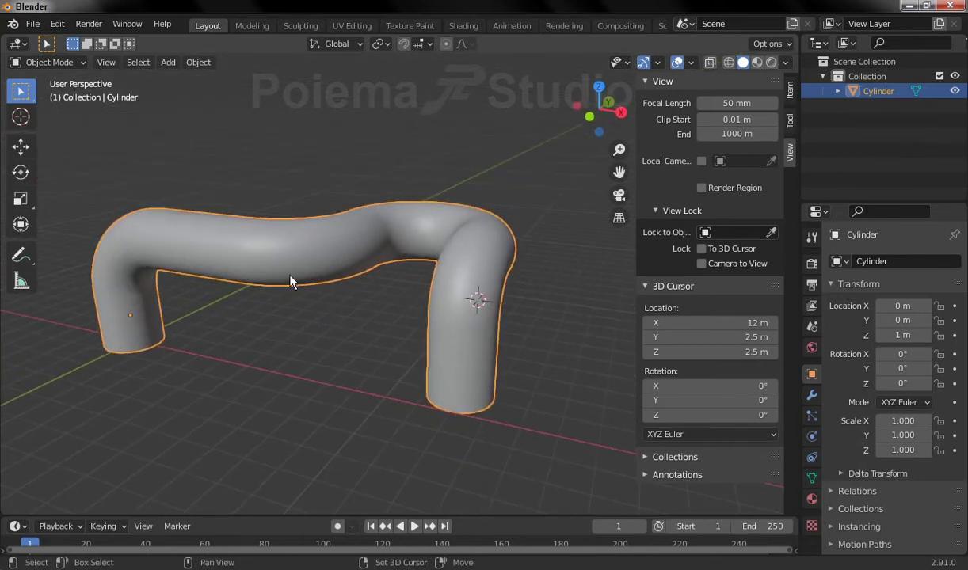
middle_click_drag(292, 279, 329, 276)
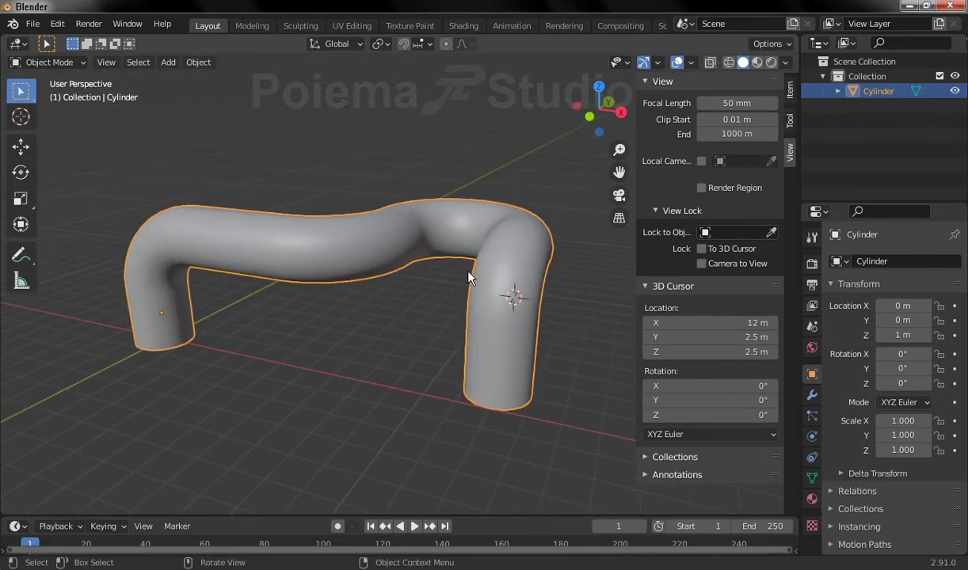
mouse_move(507, 279)
middle_mouse_down()
mouse_move(507, 300)
mouse_move(487, 304)
middle_mouse_up()
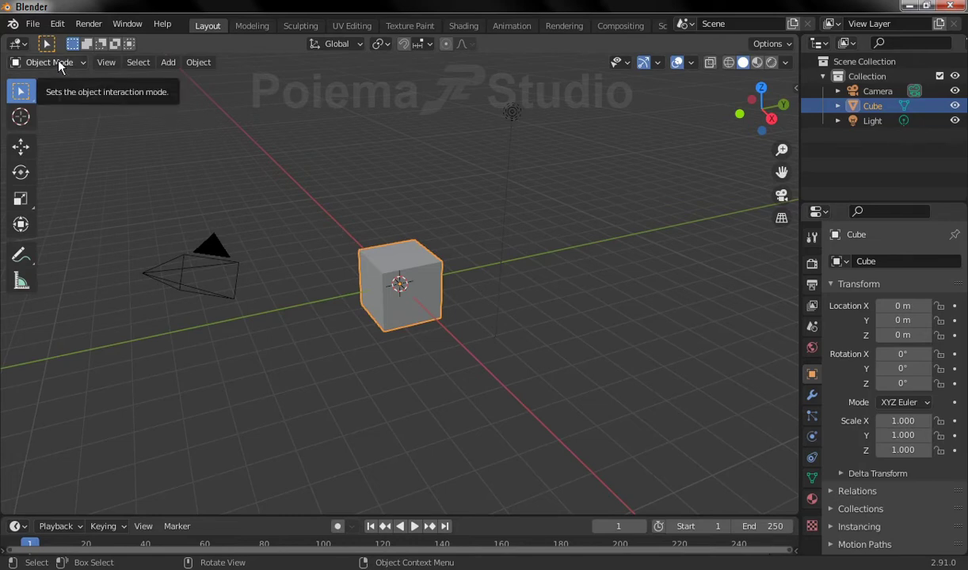
- Select all and delete the default Cube, Camera and Light
key("a")
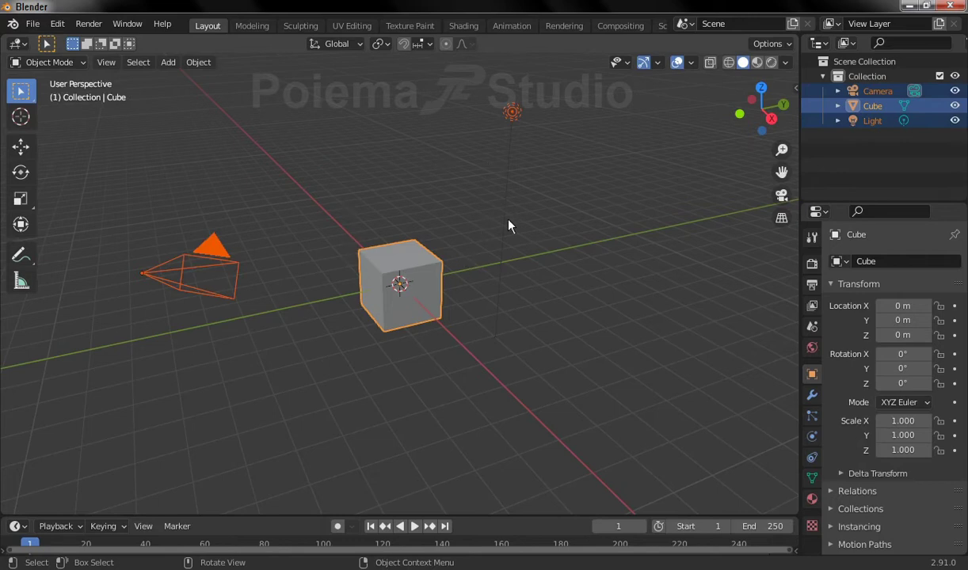
key("x")
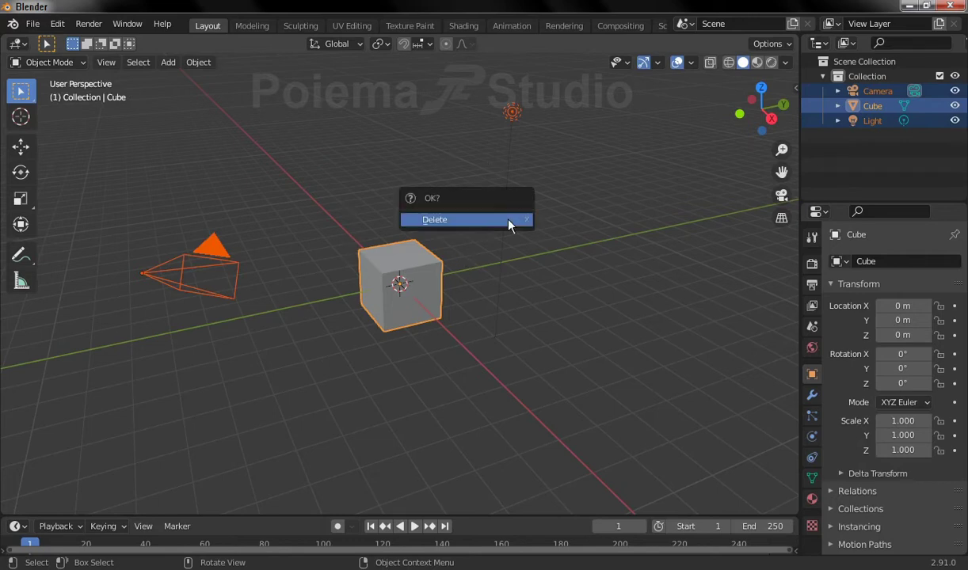
left_click(508, 222)
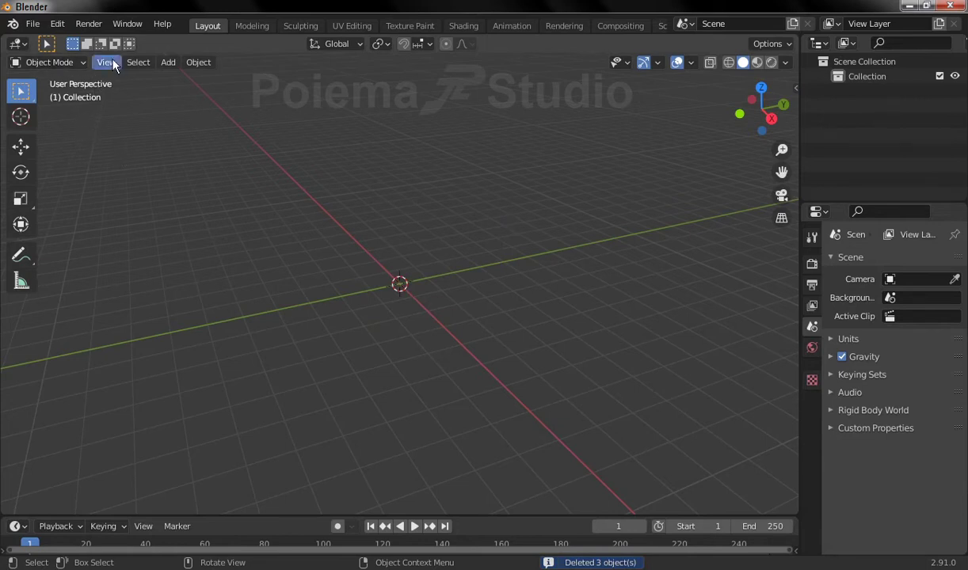
- Add a Bezier circle at the origin and view it from the top, zoomed in
left_click(168, 62)
mouse_move(188, 95)
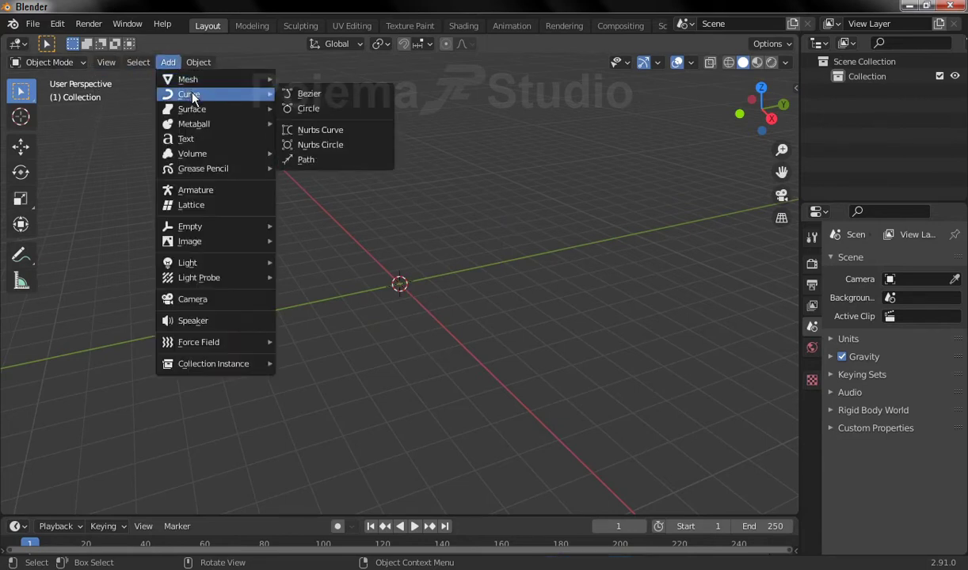
left_click(330, 115)
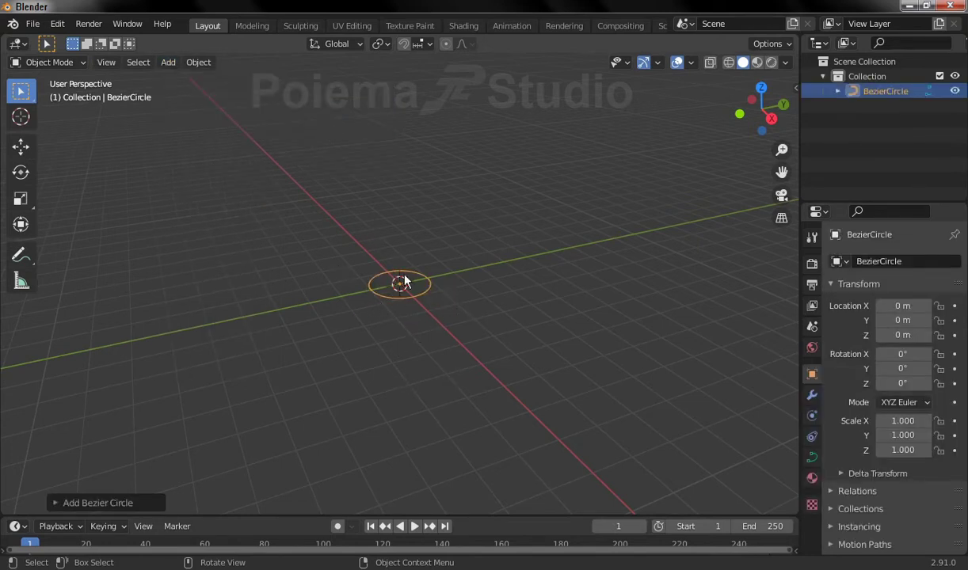
key("s")
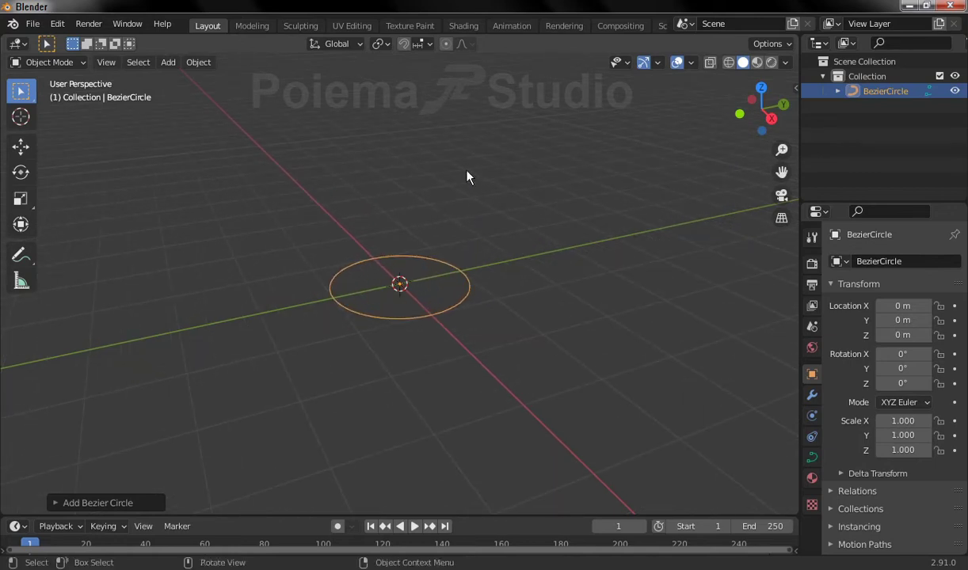
left_click(108, 67)
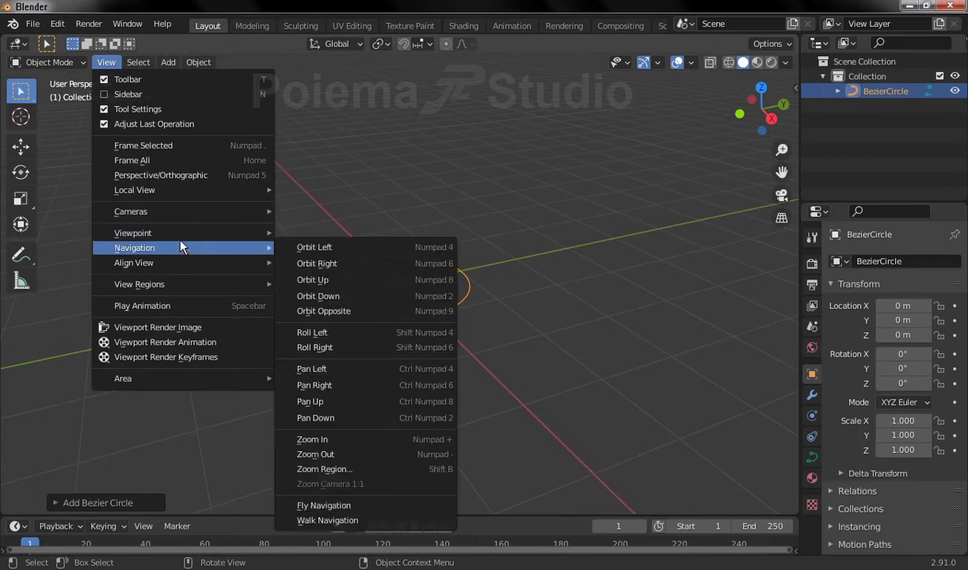
left_click(340, 254)
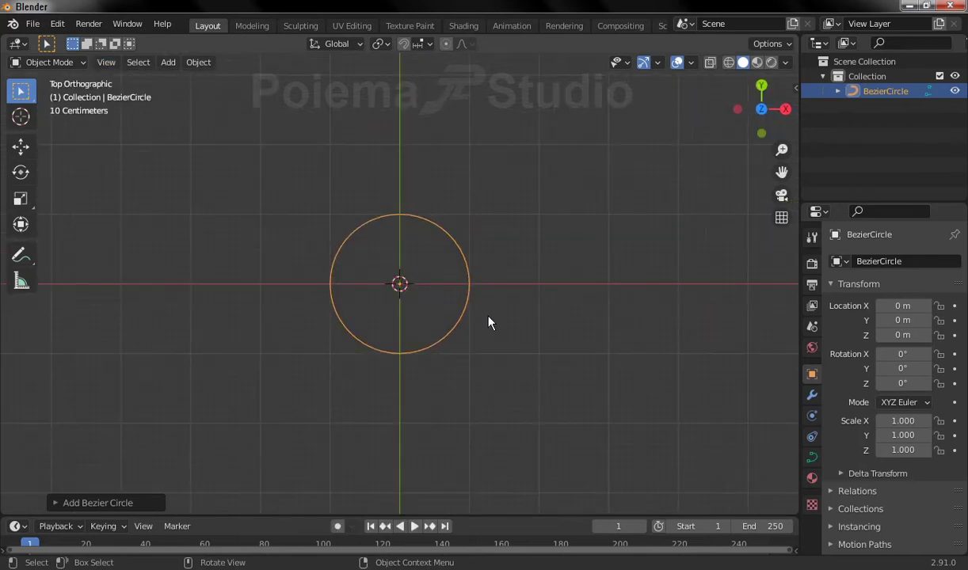
scroll(489, 316, "up", 2)
scroll(499, 285, "up", 1)
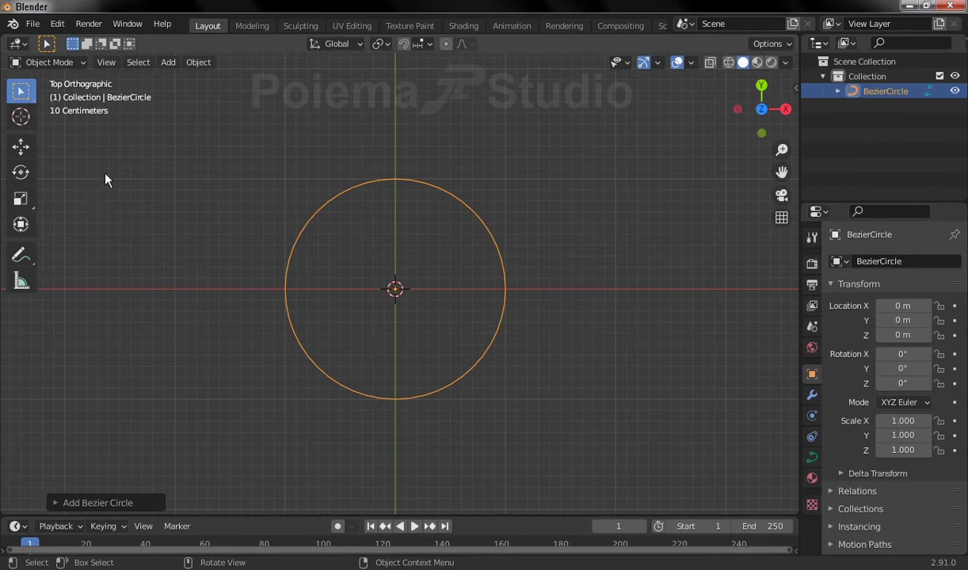
- Enter Edit Mode on the circle and select its control points and handles to inspect them
left_click(55, 59)
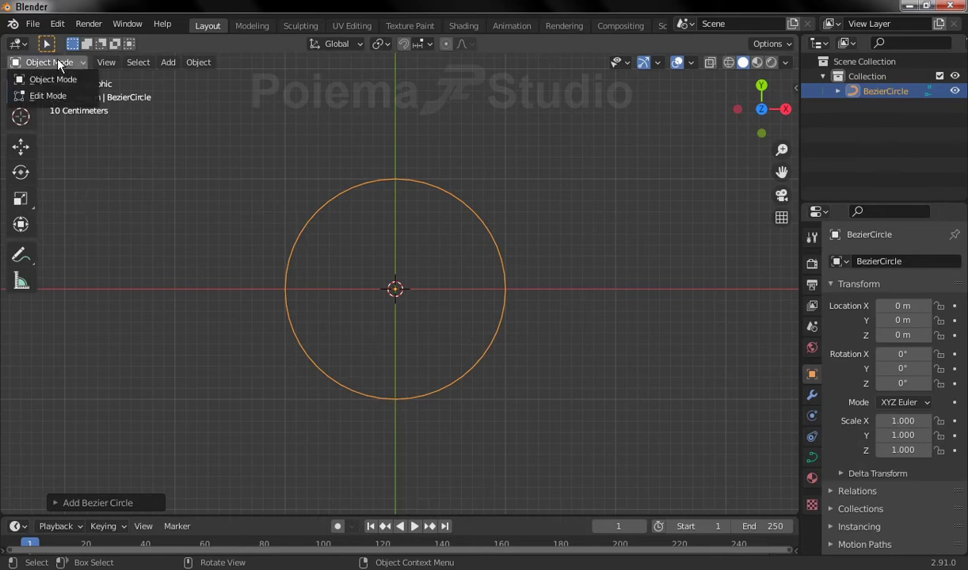
left_click(65, 100)
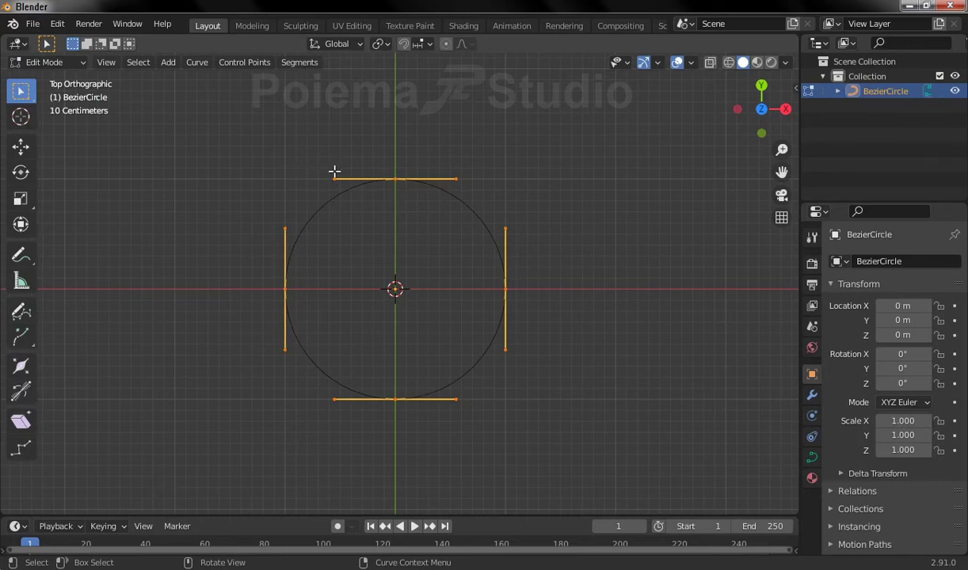
left_click(331, 172)
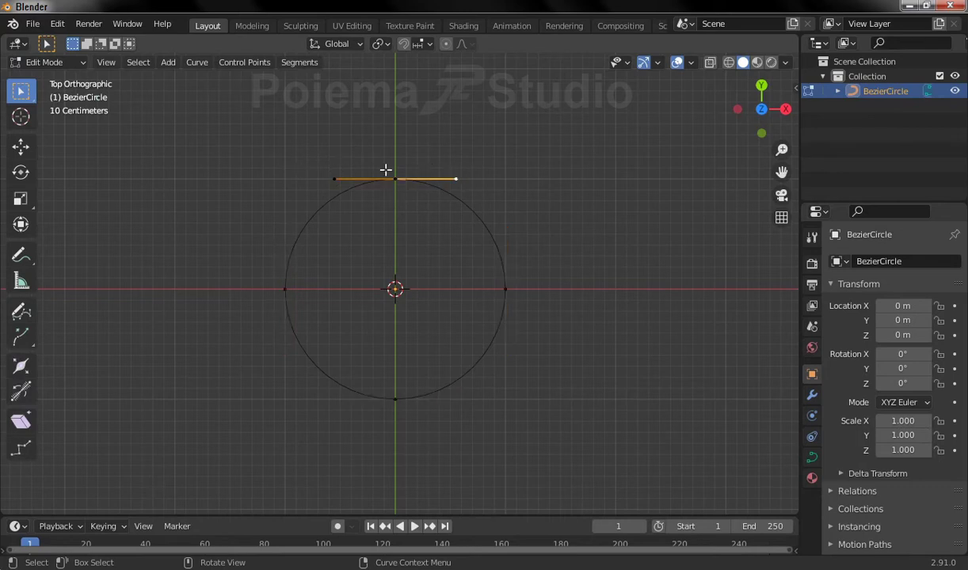
left_click(284, 288)
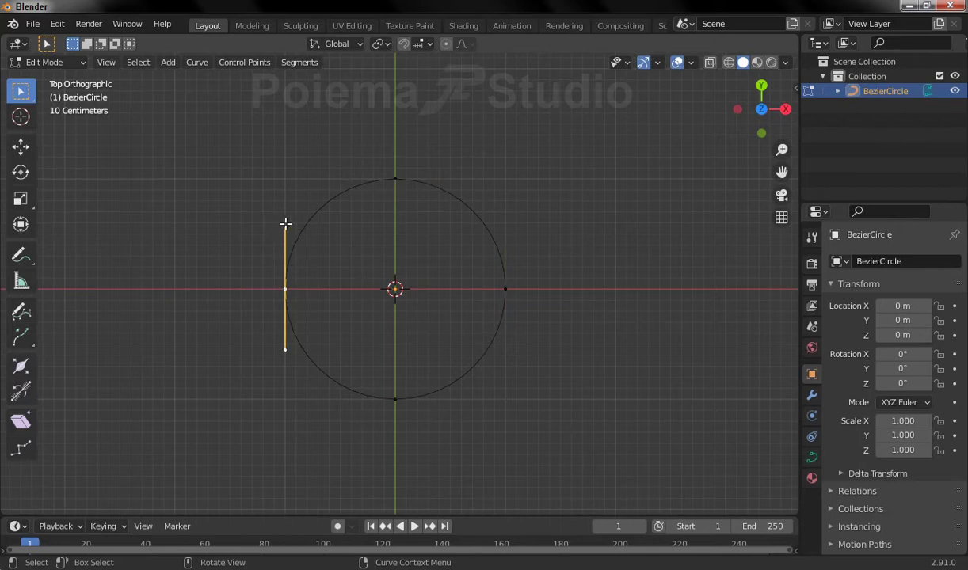
left_click(285, 225)
left_click(287, 282)
left_click(283, 225)
- Try moving the upper handle, cancel, then box-select all the circle's points
key("g")
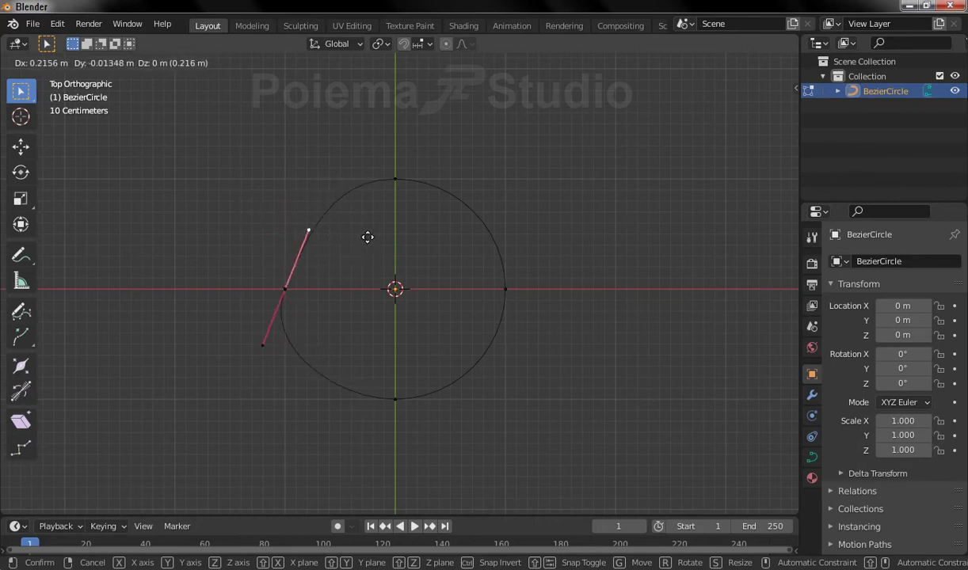
key("Escape")
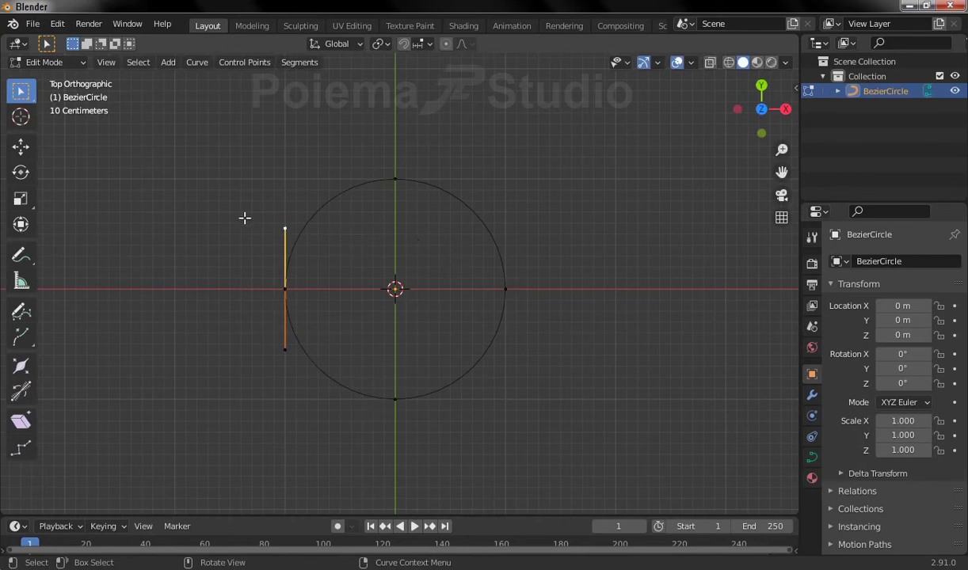
left_click_drag(244, 134, 577, 449)
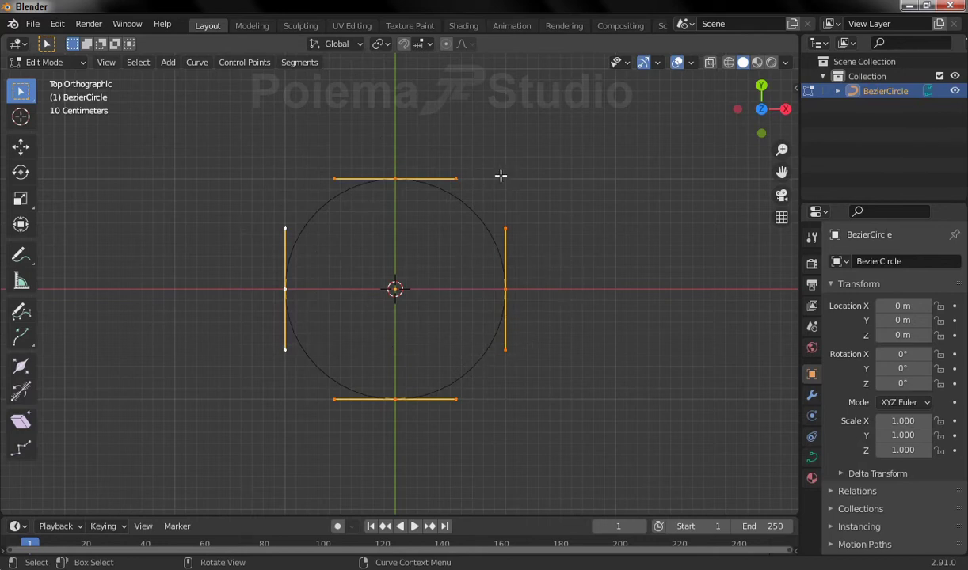
left_click(196, 62)
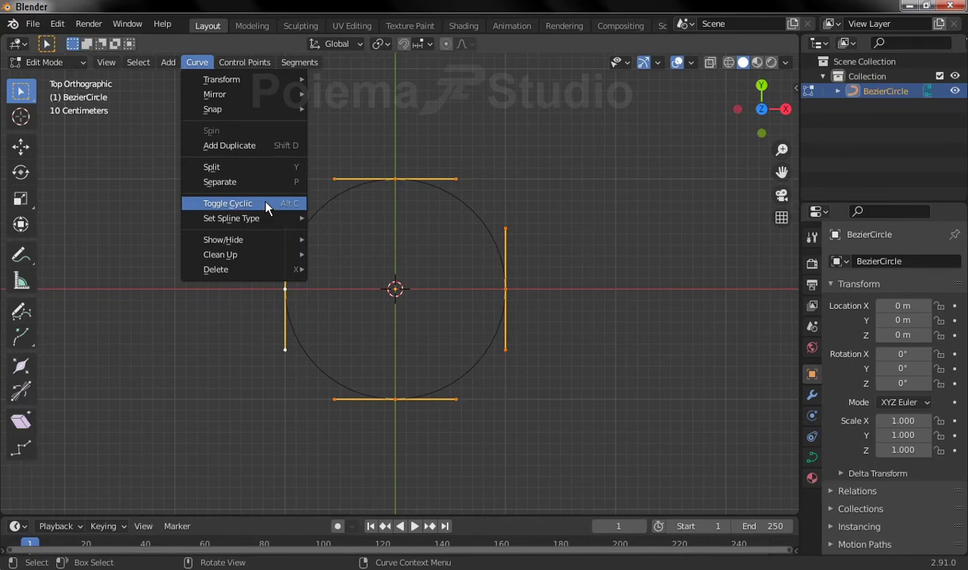
- Toggle the circle's cyclic off, back on, then off again to leave an open curve
left_click(266, 204)
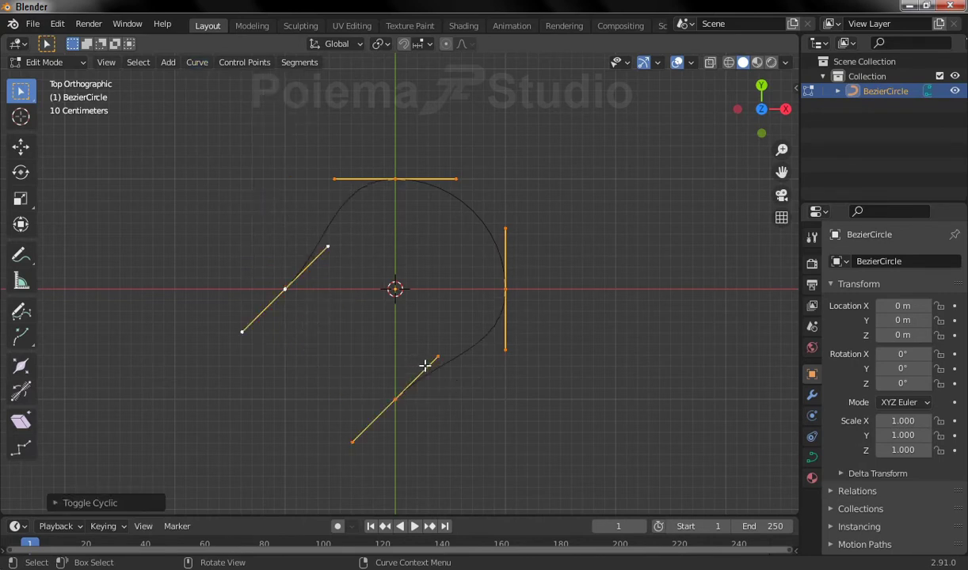
left_click(191, 64)
left_click(252, 203)
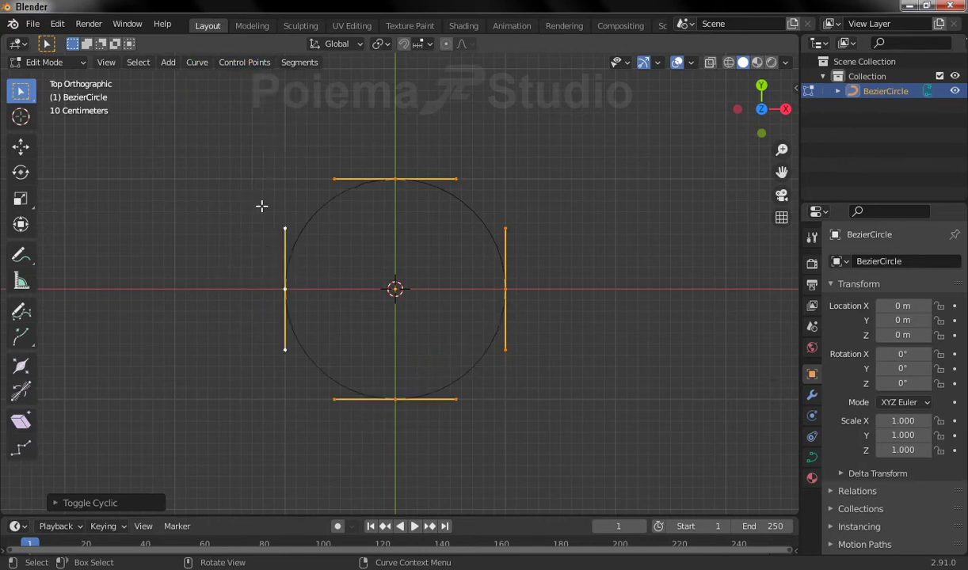
left_click(195, 62)
left_click(269, 203)
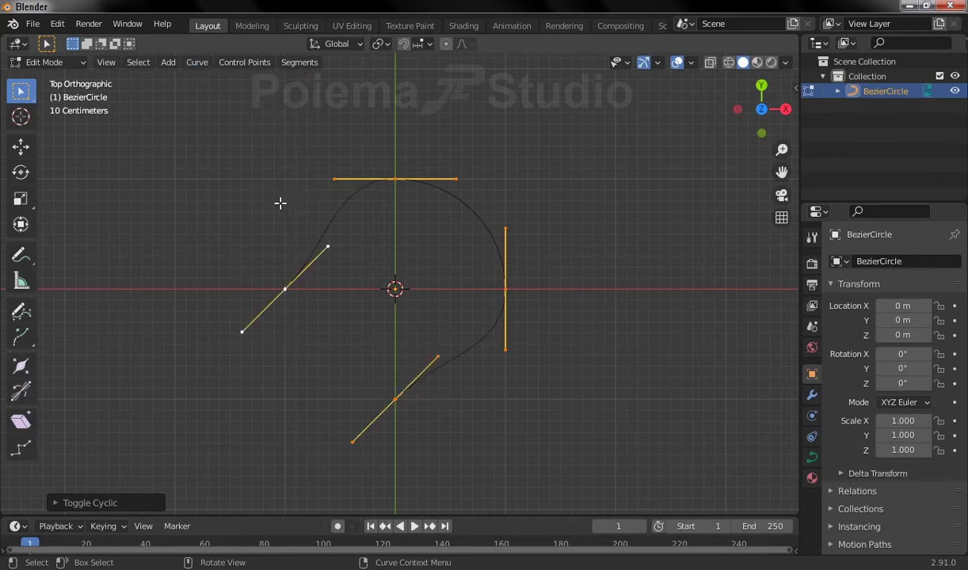
- Select only the left and bottom control points
left_click(346, 331)
left_click(282, 307)
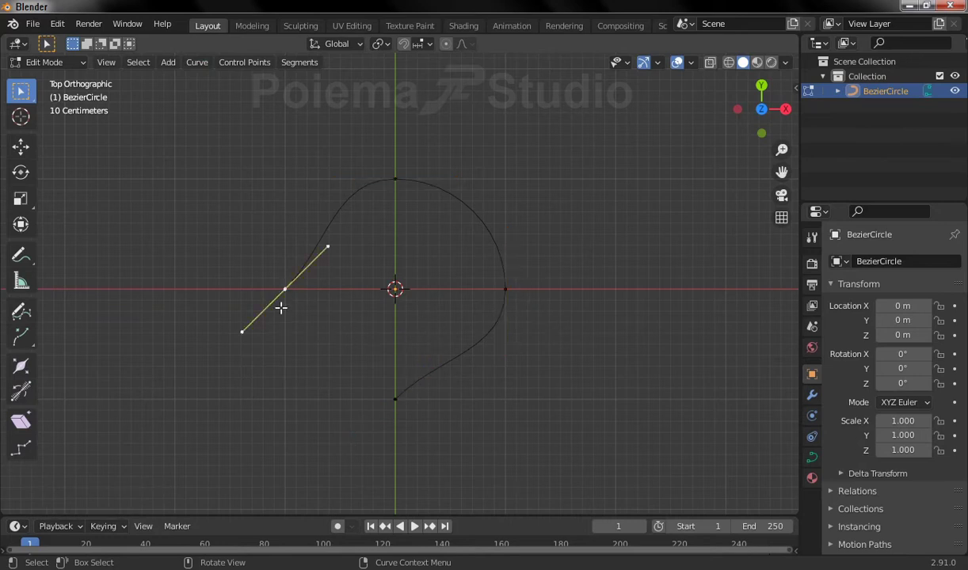
left_click(396, 404, "shift")
key("x")
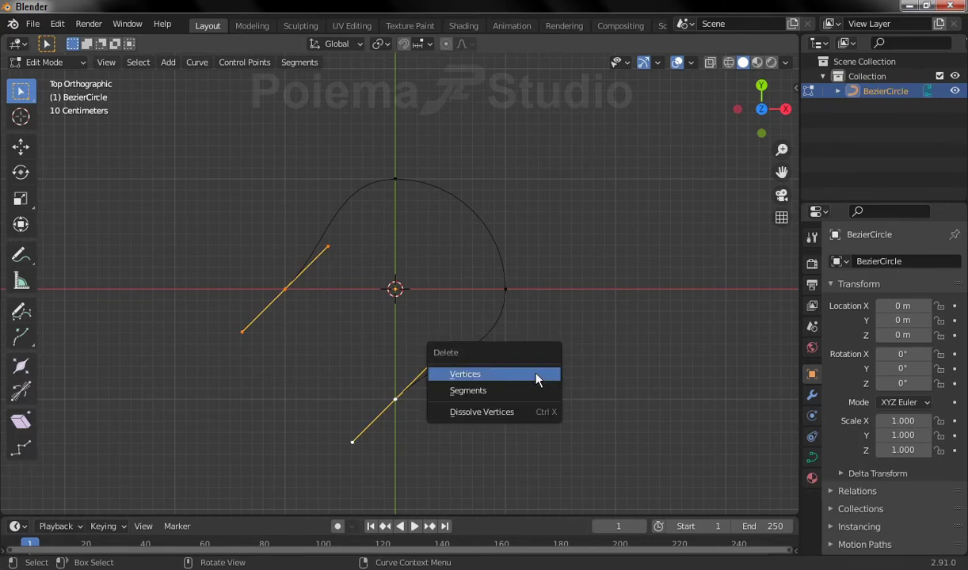
left_click(535, 379)
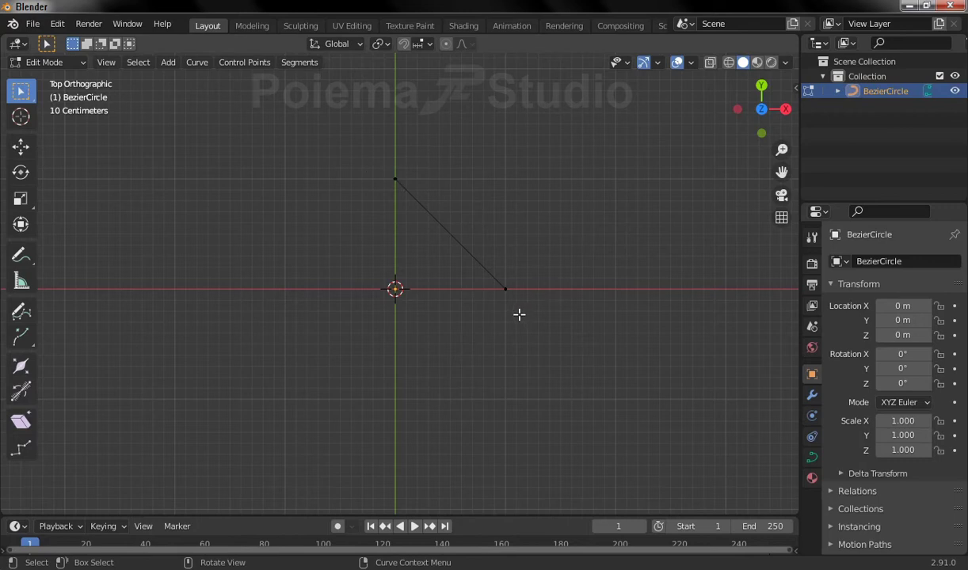
key("ctrl+z")
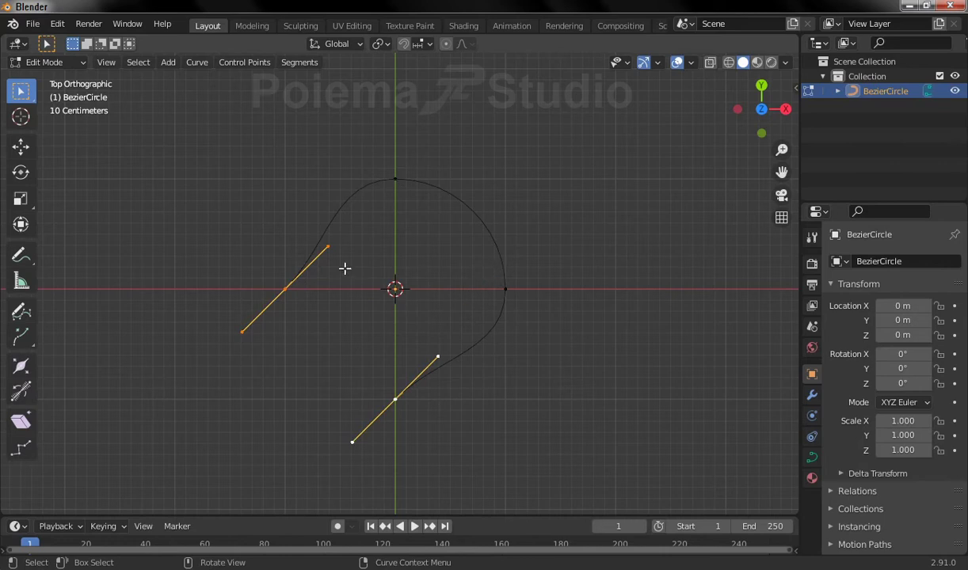
left_click_drag(242, 140, 544, 402)
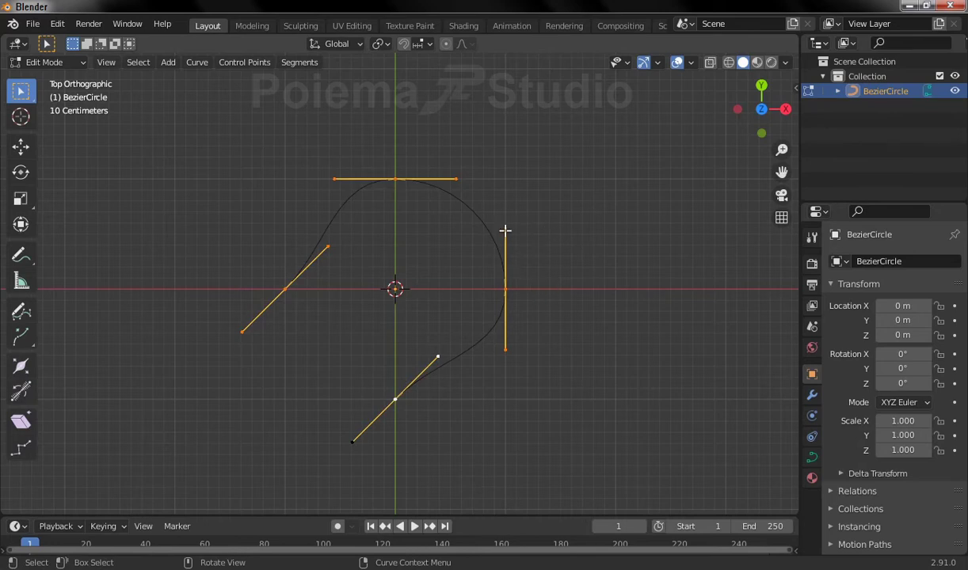
left_click(470, 277)
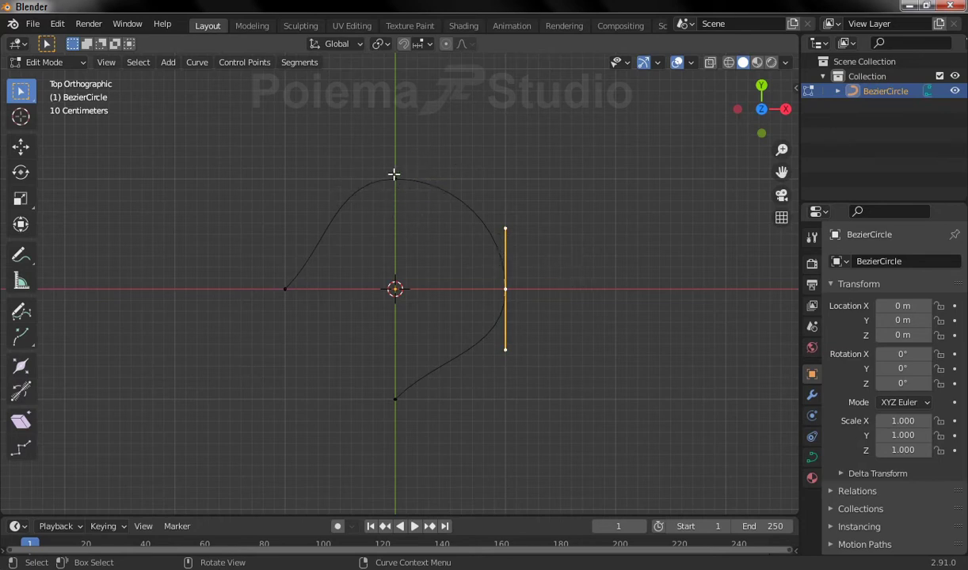
left_click(285, 288)
left_click(395, 398)
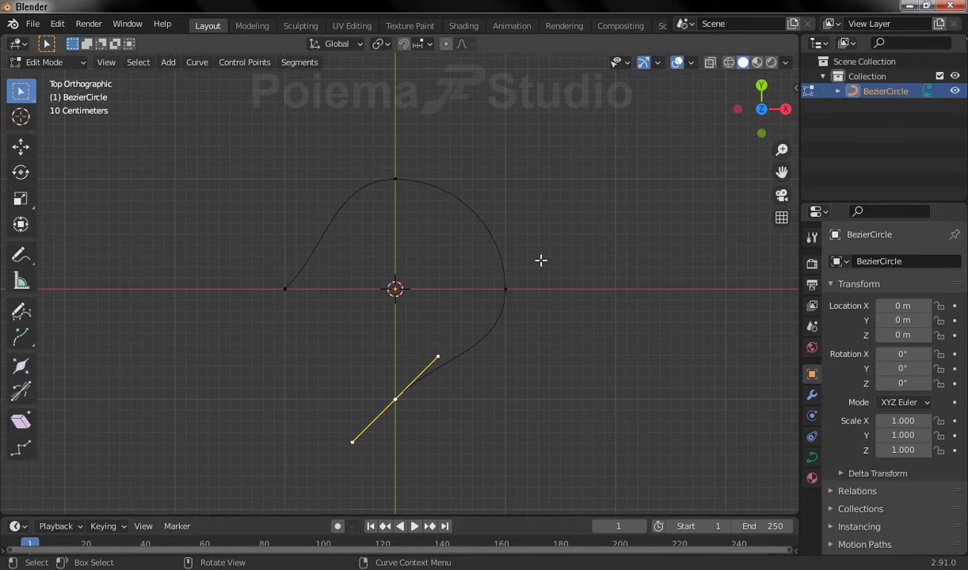
- Set the top and right control points' handle type to Free
left_click(400, 186)
left_click(507, 290, "shift")
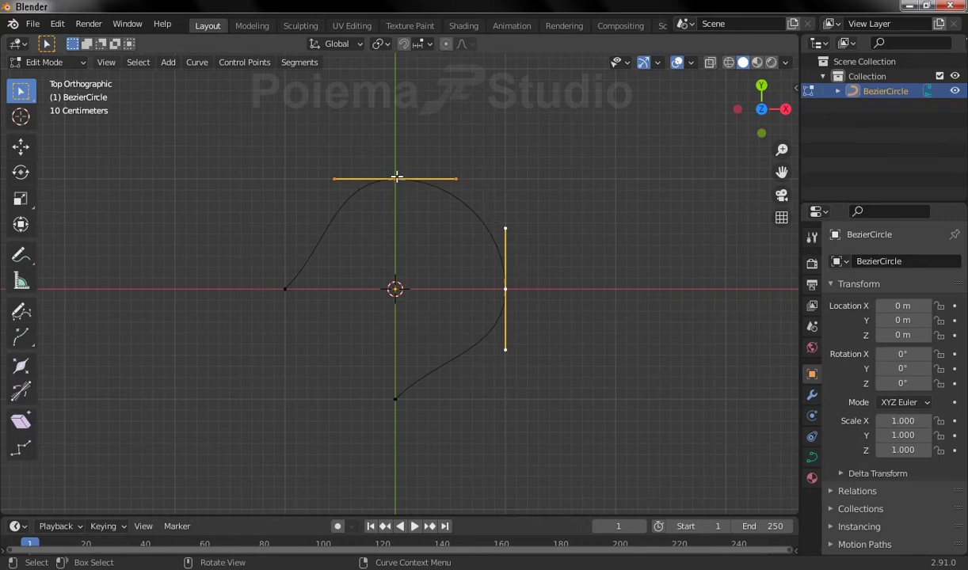
left_click(253, 64)
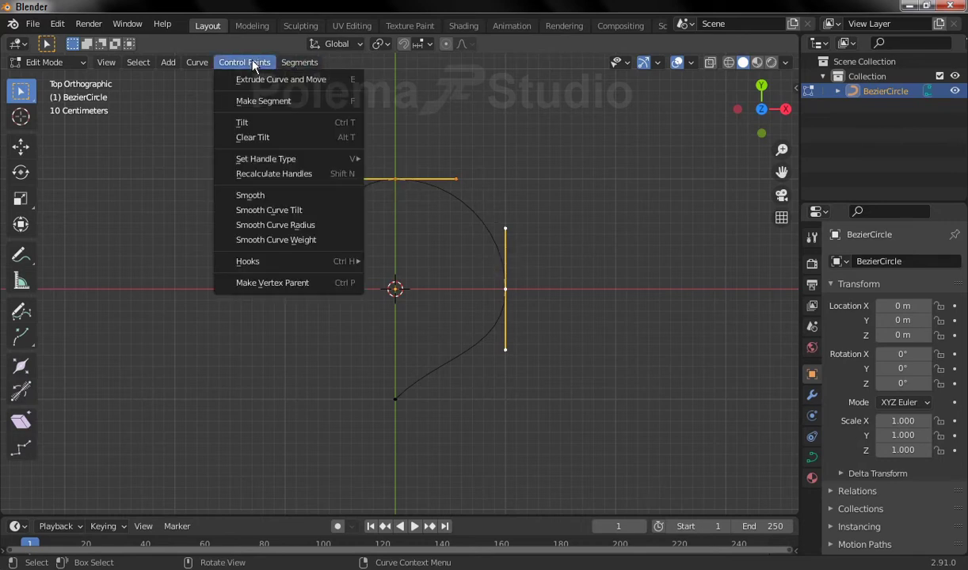
mouse_move(266, 158)
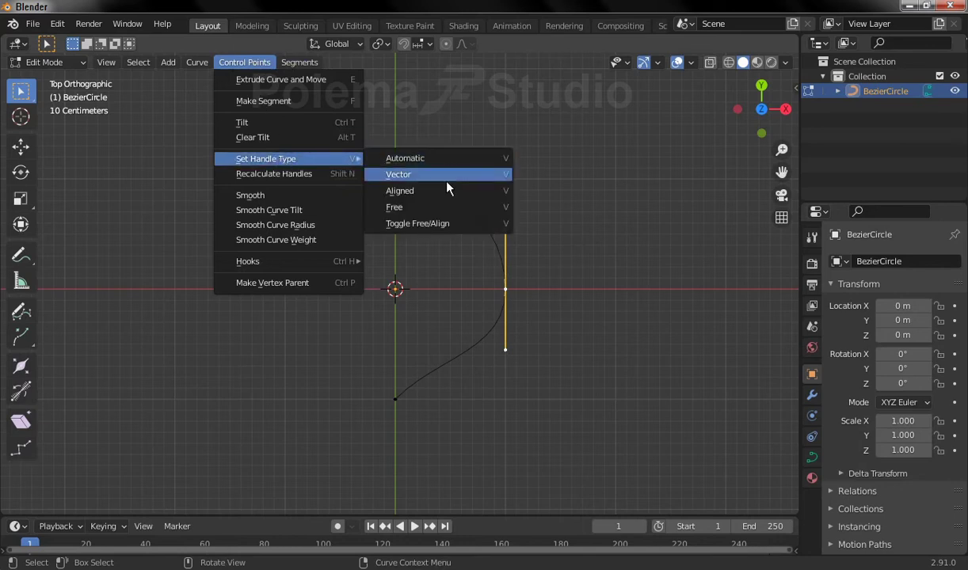
left_click(442, 207)
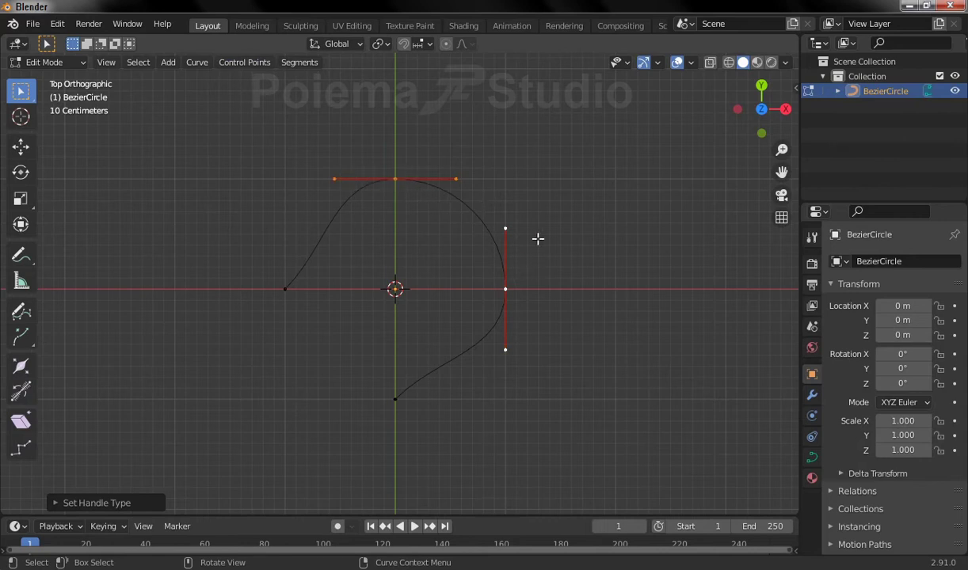
left_click(339, 179)
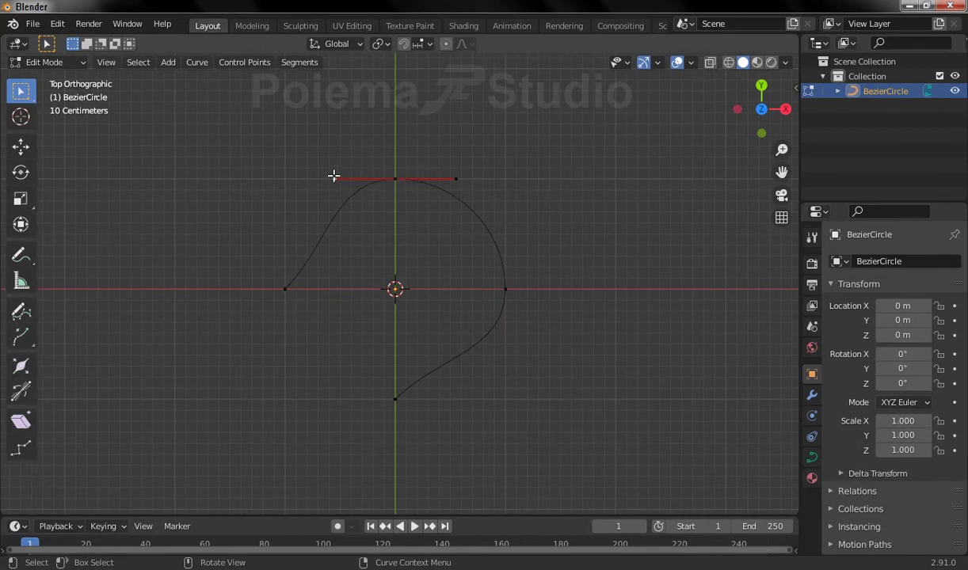
- Drag the top point's left handle upward, then reselect the right and top points
mouse_move(343, 178)
left_mouse_down()
mouse_move(345, 130)
mouse_move(281, 130)
mouse_move(282, 138)
mouse_move(231, 130)
mouse_move(385, 91)
mouse_move(293, 99)
mouse_move(222, 137)
mouse_move(317, 154)
mouse_move(305, 176)
mouse_move(352, 257)
mouse_move(311, 184)
mouse_move(338, 205)
mouse_move(242, 171)
mouse_move(305, 158)
mouse_move(378, 194)
mouse_move(469, 183)
mouse_move(330, 192)
mouse_move(320, 160)
mouse_move(404, 142)
mouse_move(272, 165)
mouse_move(338, 145)
left_mouse_up()
left_click(505, 299)
left_click(398, 190)
left_click(513, 300)
- Delete the left and bottom control points, leaving a quarter arc
left_click(309, 311)
left_click(287, 311)
left_click(397, 401, "shift")
key("x")
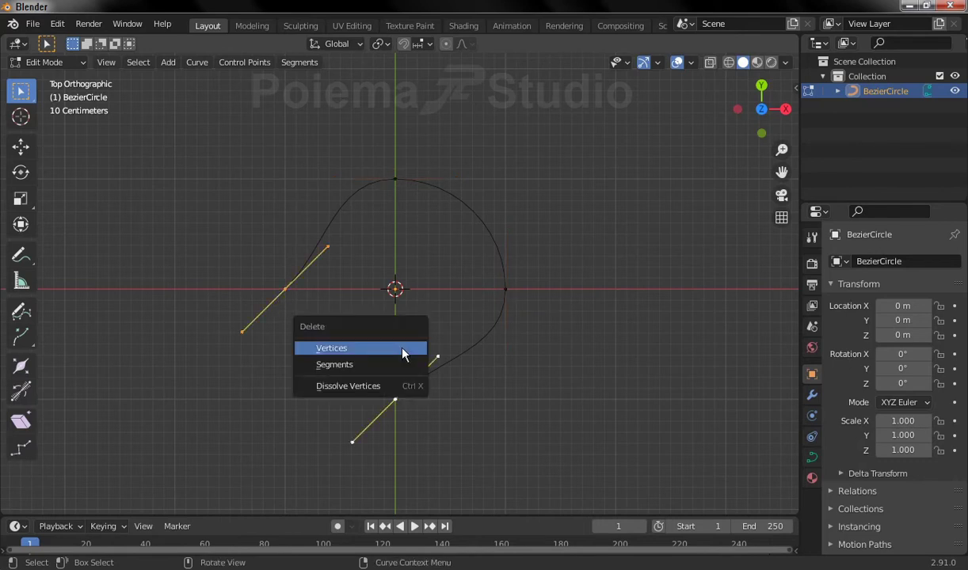
left_click(403, 350)
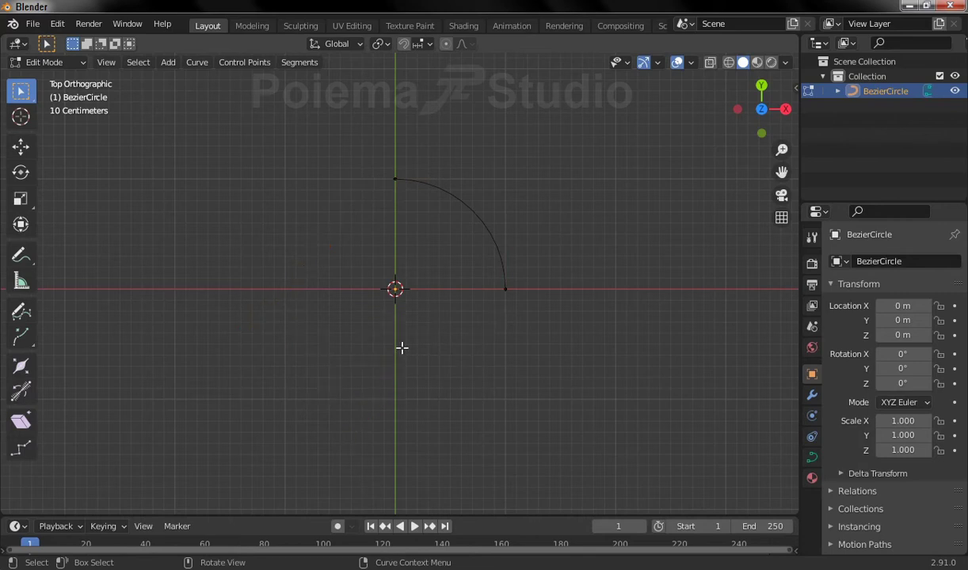
left_click(384, 181)
- Extend the curve with a straight segment running left from the arc's top end
left_click_drag(336, 136, 515, 318)
scroll(497, 249, "up", 2)
scroll(497, 249, "up", 1)
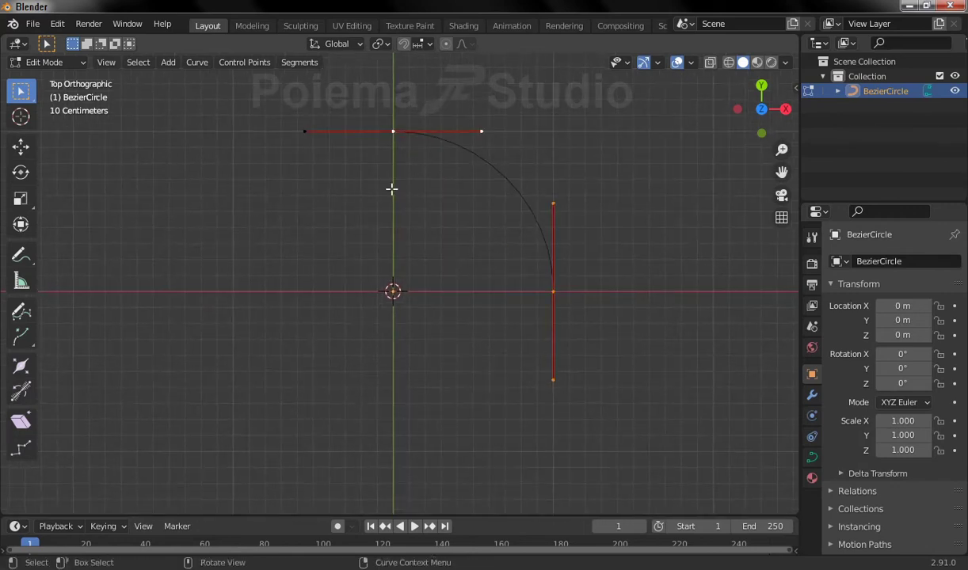
middle_click_drag(502, 267, 473, 315, "shift")
left_click(525, 285)
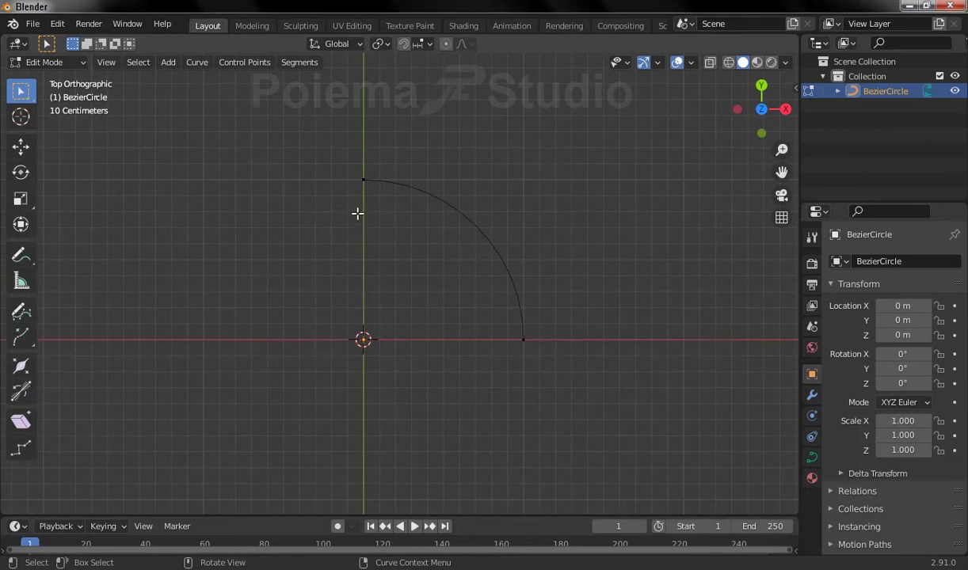
middle_click_drag(283, 193, 424, 202, "shift")
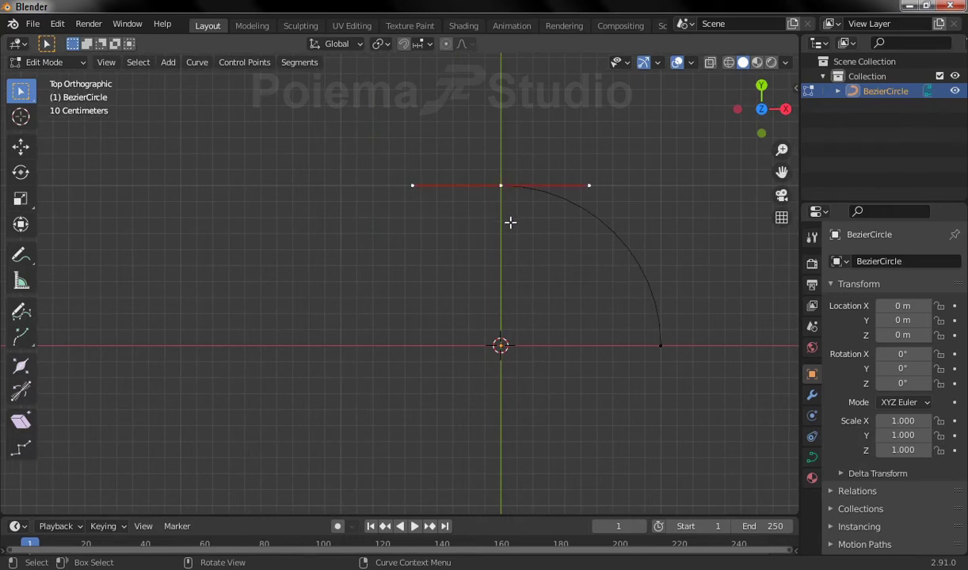
key("g")
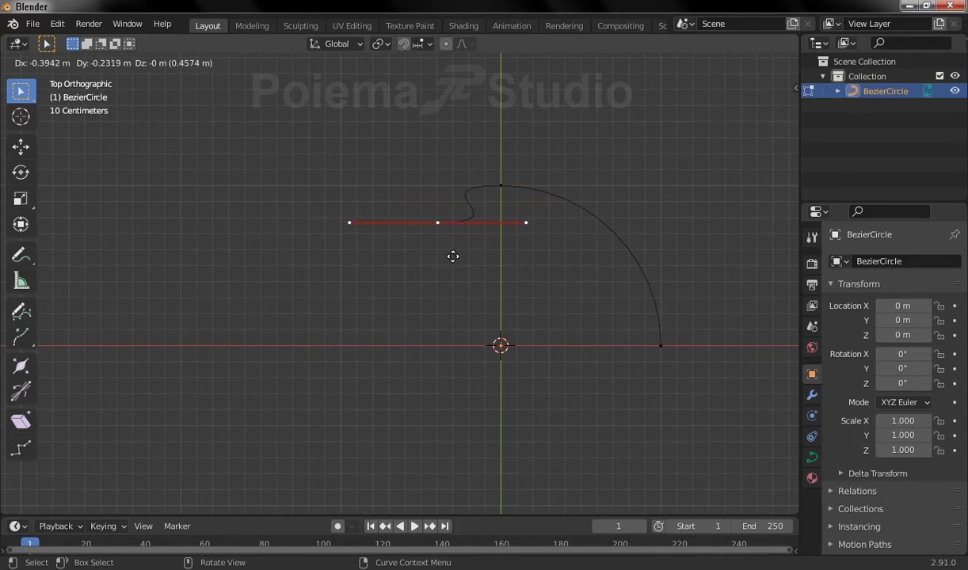
left_click(197, 216)
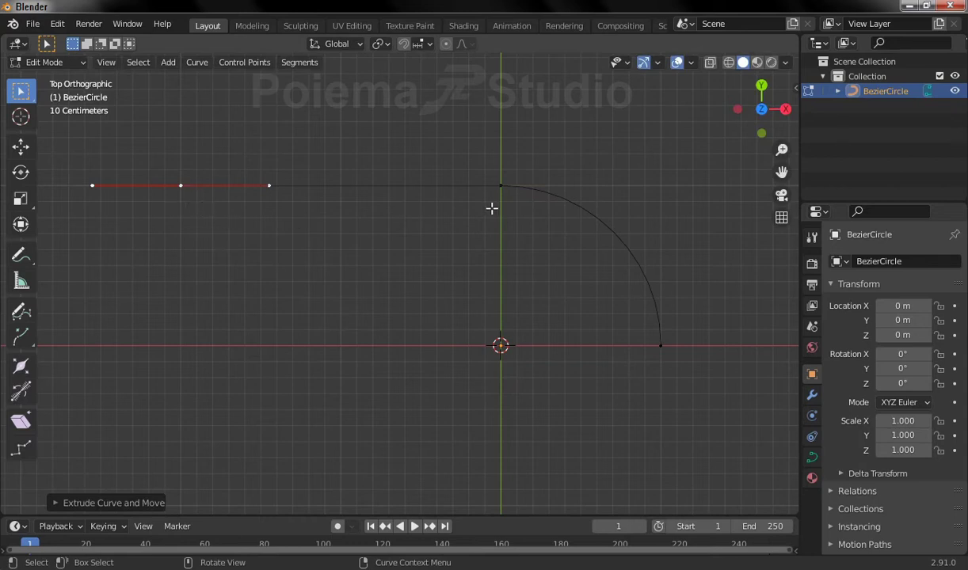
- Extend the arc's right end 0.7 m straight down
scroll(458, 185, "down", 2)
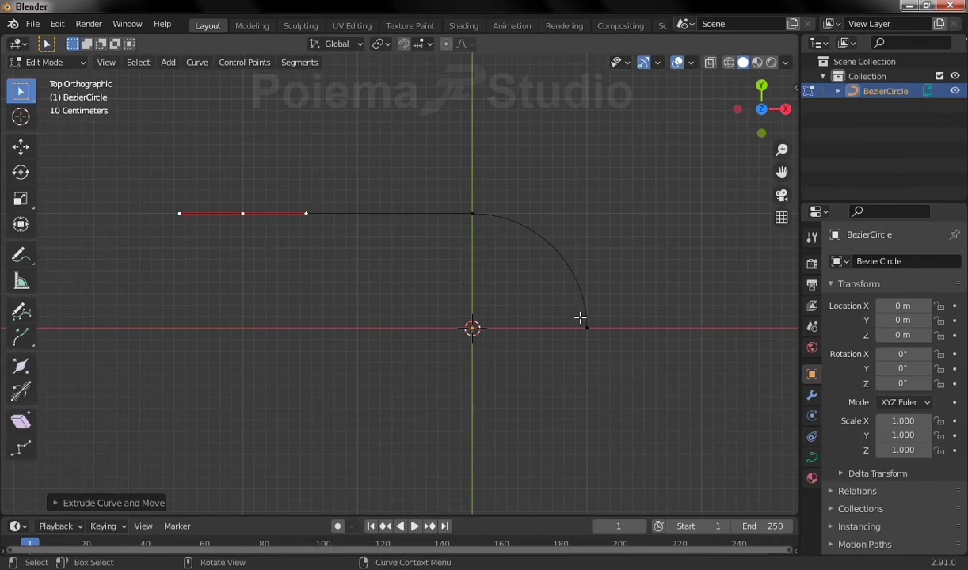
middle_click_drag(607, 278, 529, 183, "shift")
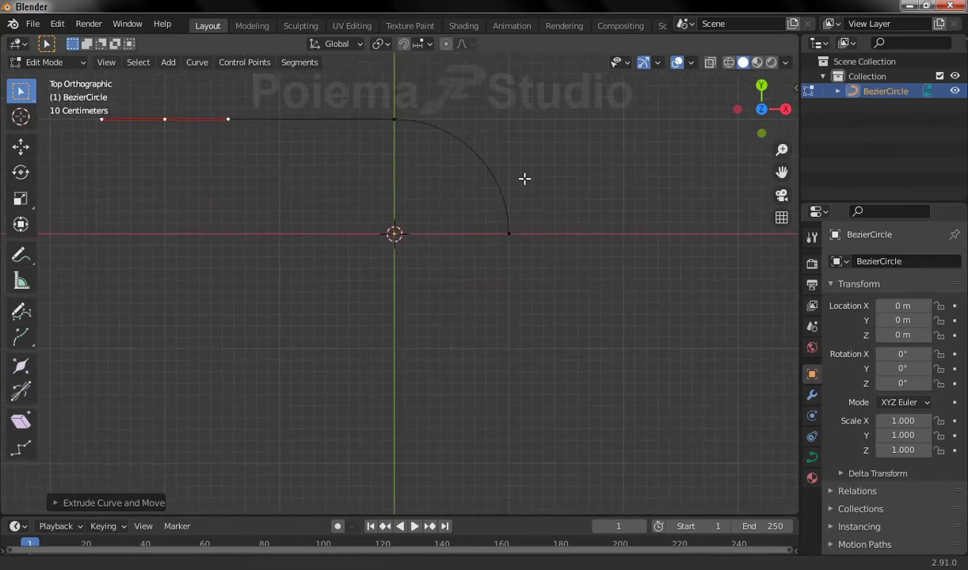
left_click(517, 245)
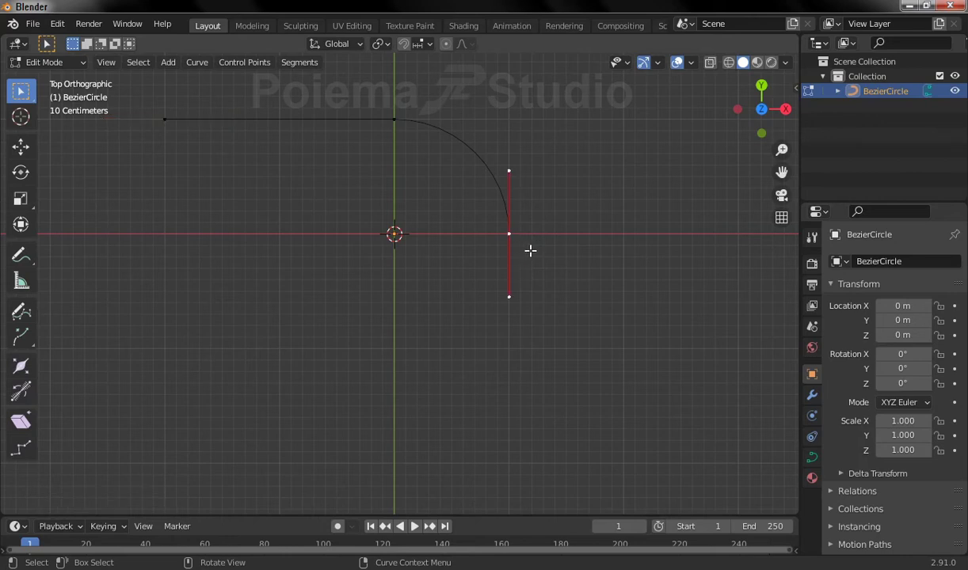
key("g")
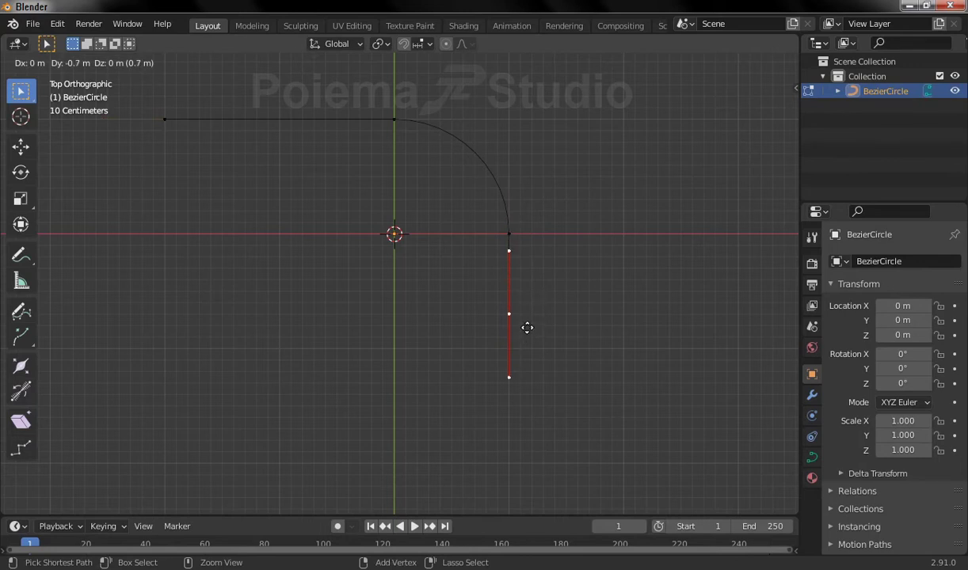
left_click(527, 328)
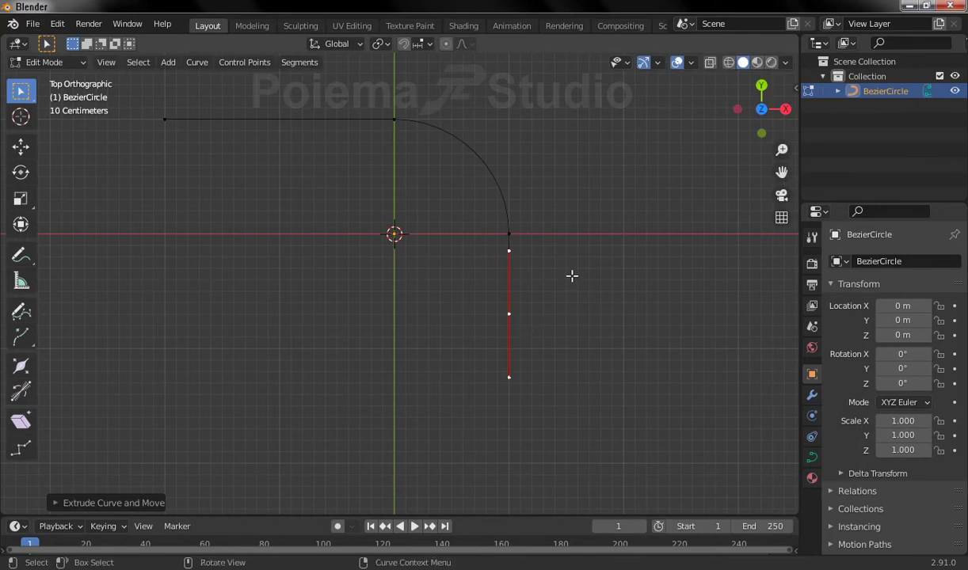
left_click(572, 276)
middle_click_drag(400, 215, 432, 290, "shift")
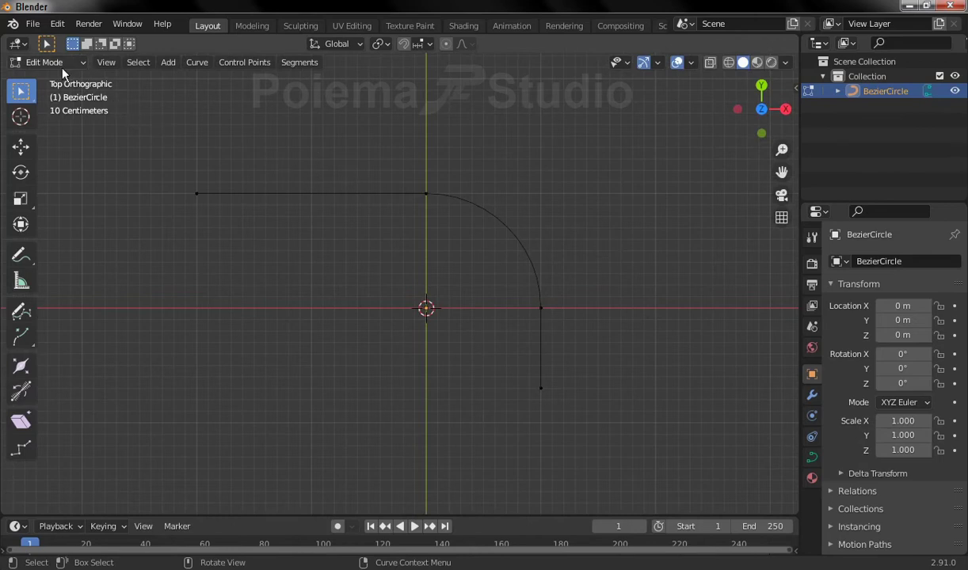
left_click(59, 63)
left_click(63, 80)
mouse_move(187, 160)
middle_mouse_down()
mouse_move(456, 296)
mouse_move(424, 190)
mouse_move(345, 190)
mouse_move(486, 219)
mouse_move(576, 216)
mouse_move(573, 234)
mouse_move(543, 226)
mouse_move(546, 192)
middle_mouse_up()
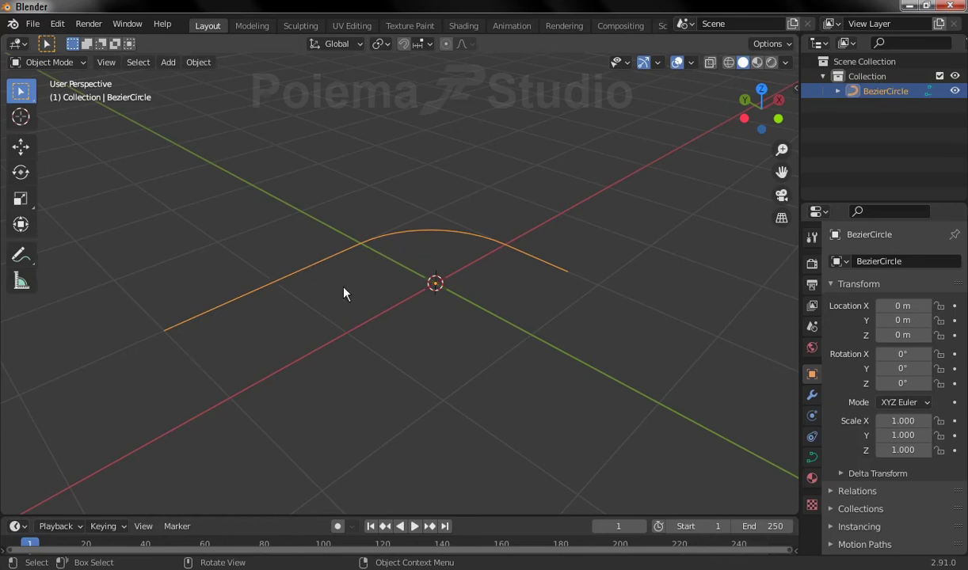
middle_click_drag(609, 288, 597, 273)
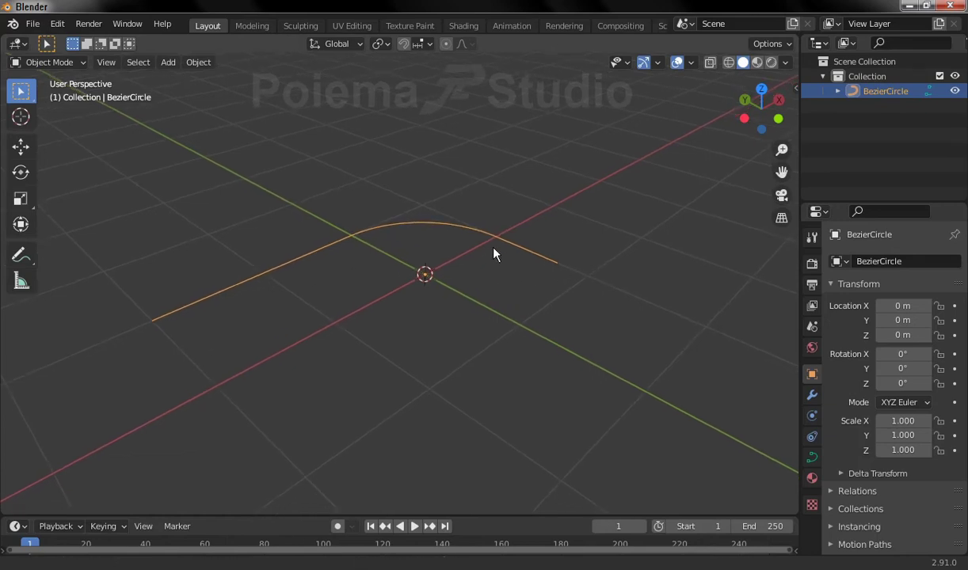
middle_click_drag(495, 252, 198, 351)
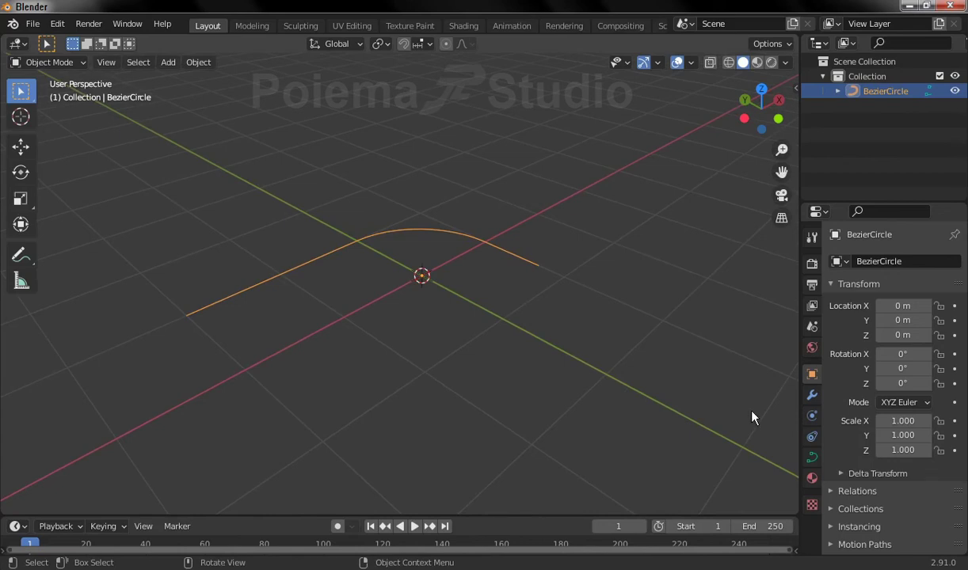
- Set the curve's Geometry Bevel Depth to 0.5 m, turning the path into a thick tube
left_click(812, 457)
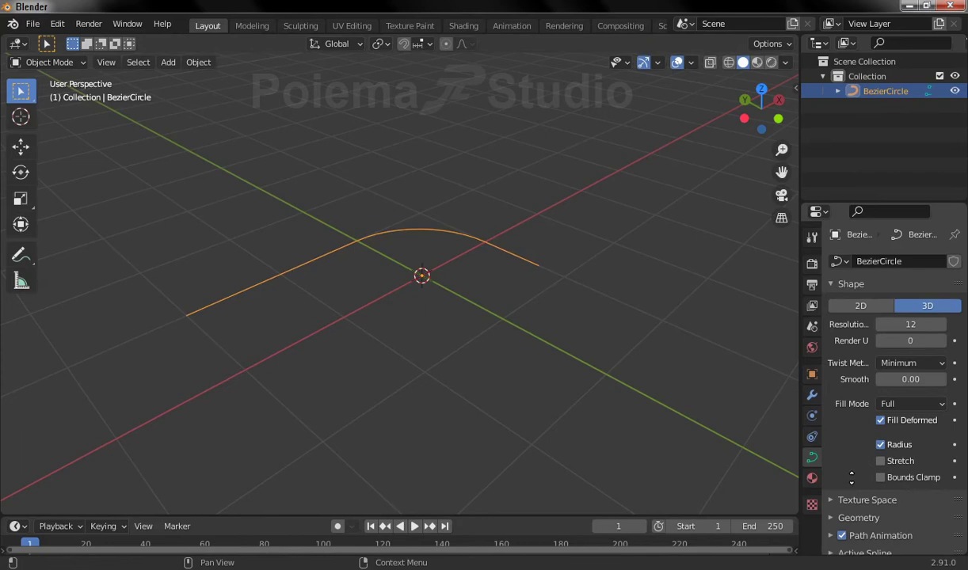
scroll(871, 331, "down", 4)
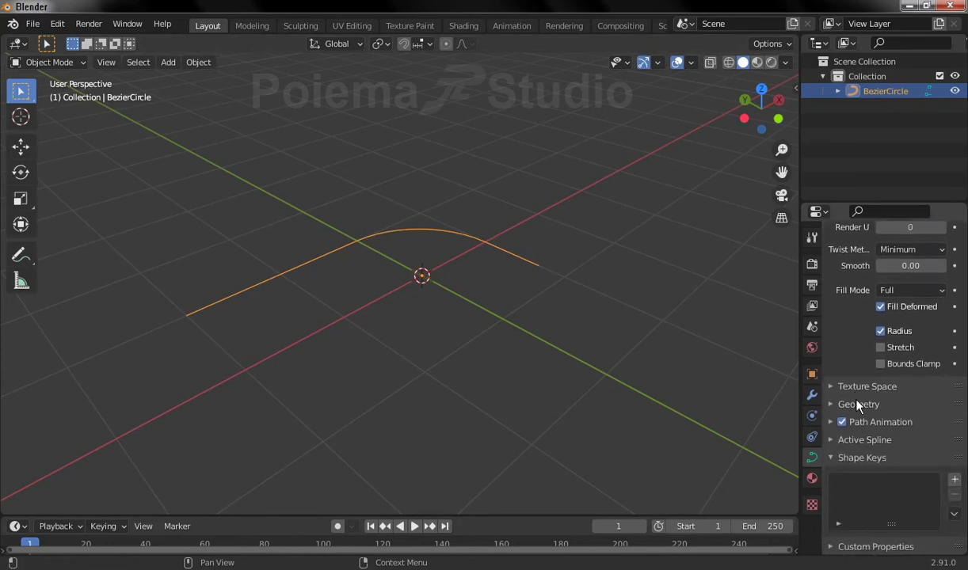
left_click(859, 405)
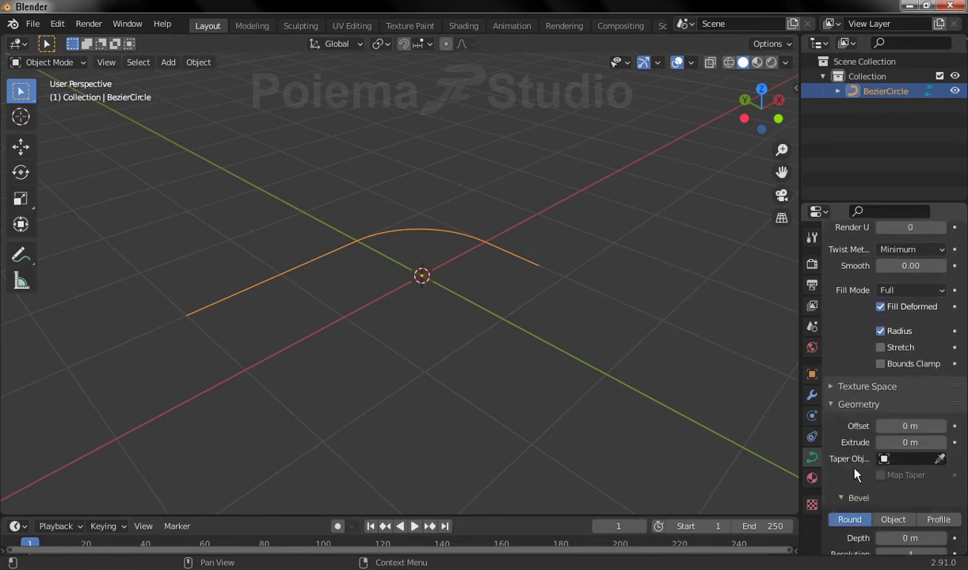
scroll(860, 452, "down", 4)
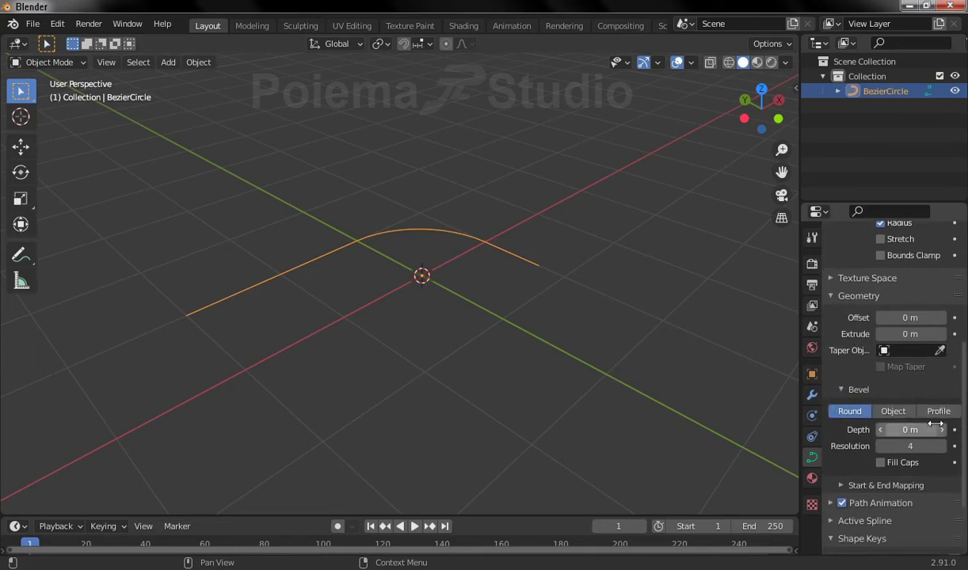
left_click(910, 430)
key("BackSpace")
type(".5")
key("Return")
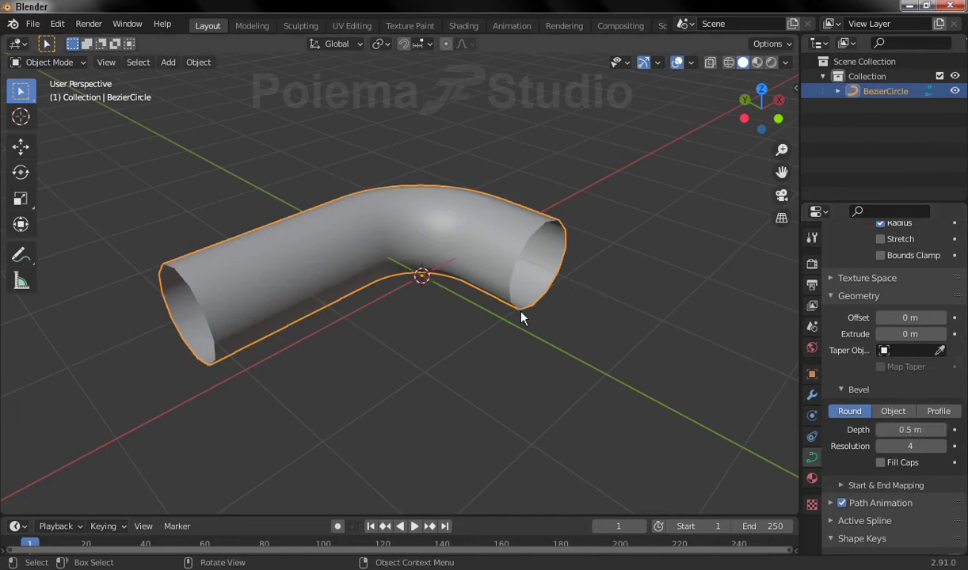
- Orbit and zoom around the tube, then raise its Bevel Depth to 1 m
mouse_move(621, 264)
middle_mouse_down()
mouse_move(610, 282)
mouse_move(279, 358)
middle_mouse_up()
scroll(554, 281, "up", 2)
scroll(570, 289, "up", 2)
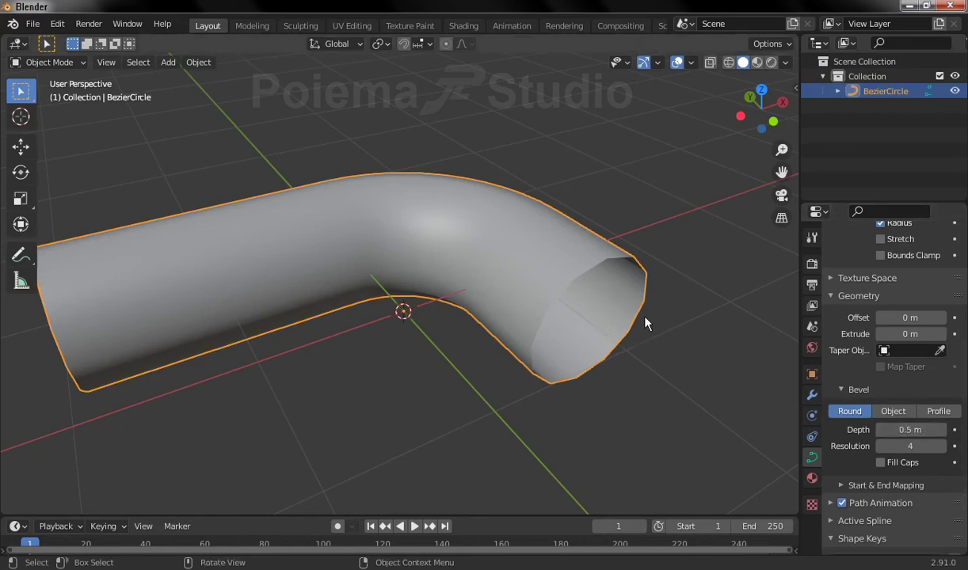
middle_click_drag(644, 320, 619, 317)
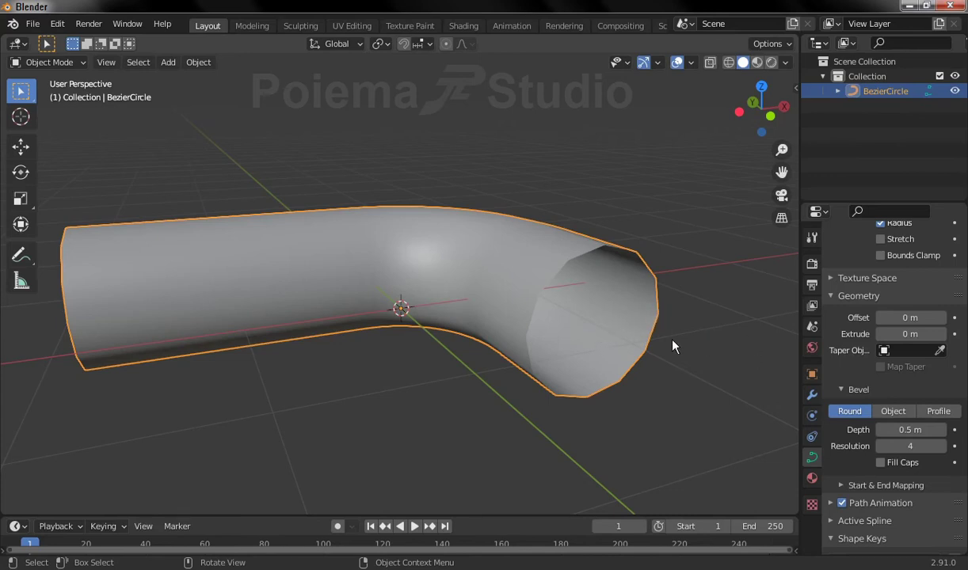
left_click(908, 430)
key("Escape")
left_click_drag(909, 430, 909, 430)
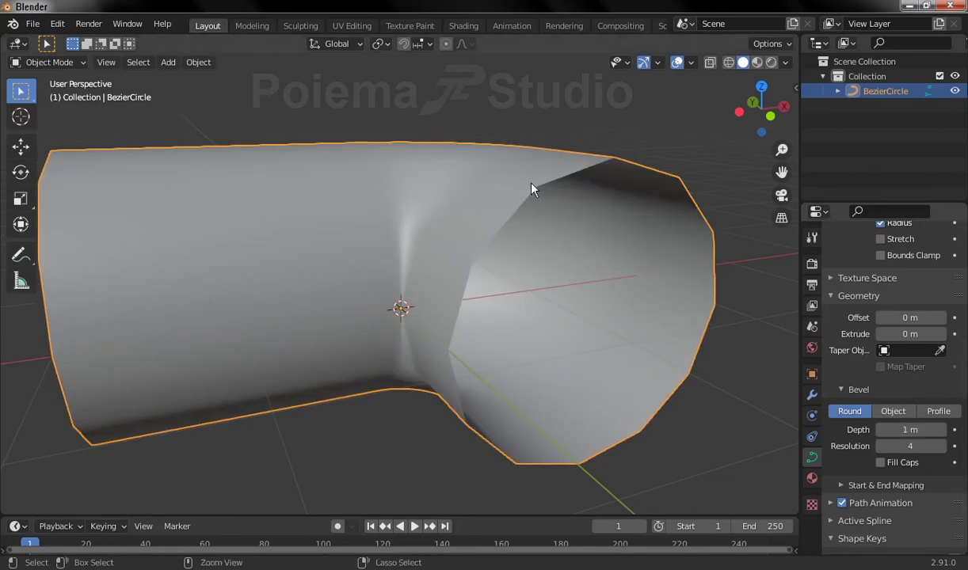
- Reduce Bevel Depth to 0.2 m for a thin pipe and inspect its open end
scroll(532, 198, "down", 2)
left_click(911, 429)
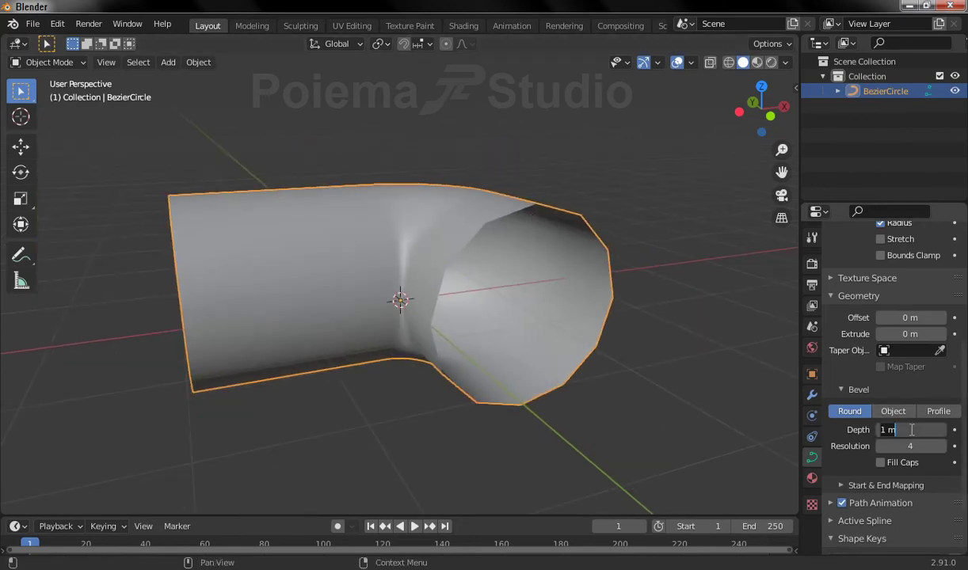
key("BackSpace")
type("0.2")
key("Return")
scroll(488, 303, "up", 2)
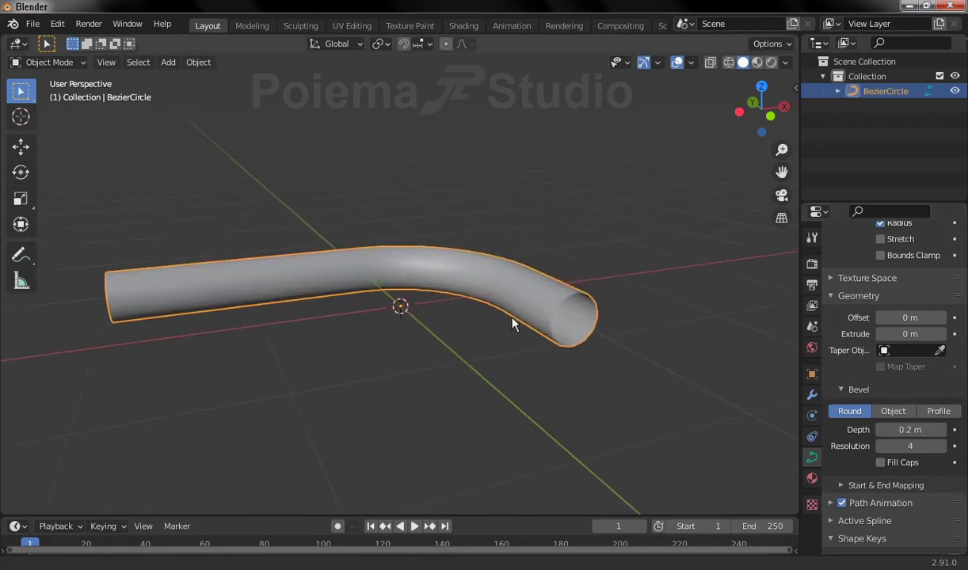
scroll(526, 305, "up", 1)
scroll(525, 309, "up", 2)
scroll(530, 321, "up", 2)
scroll(532, 326, "up", 1)
mouse_move(533, 328)
middle_mouse_down()
mouse_move(530, 368)
mouse_move(531, 329)
mouse_move(585, 318)
mouse_move(596, 298)
mouse_move(522, 320)
middle_mouse_up()
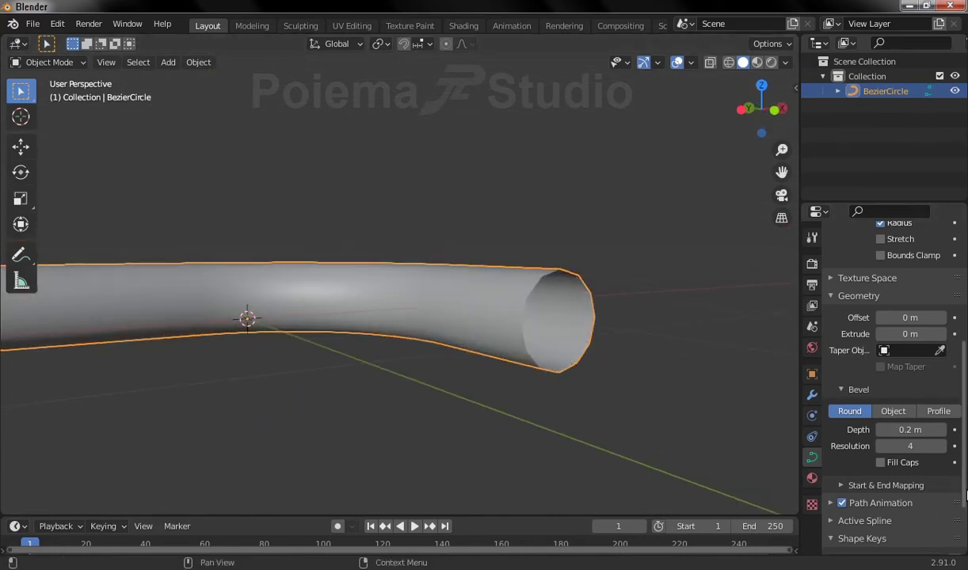
- Raise Bevel Resolution to 6 and orbit around the smoother tube to inspect the bend
left_click(942, 446)
left_click(942, 447)
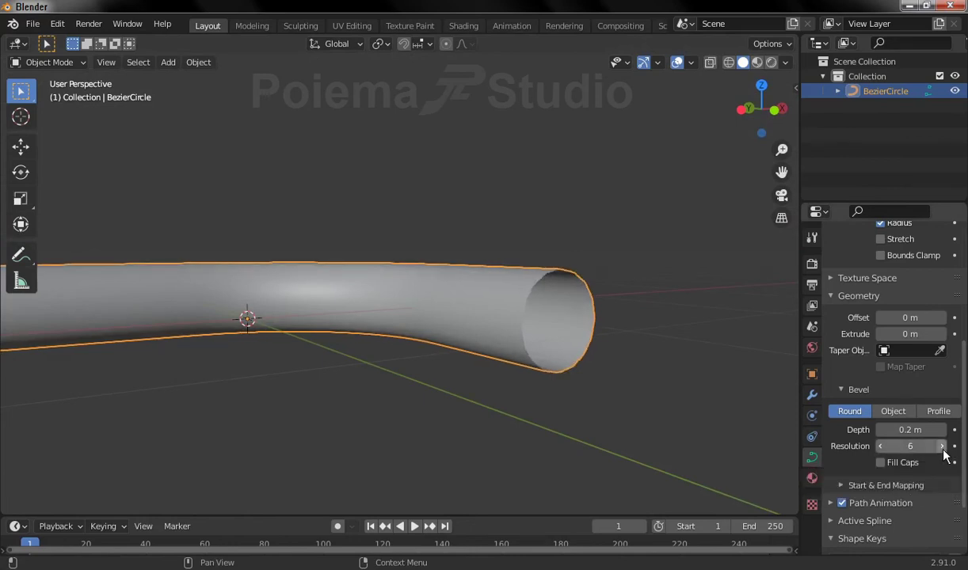
middle_click_drag(597, 363, 507, 384)
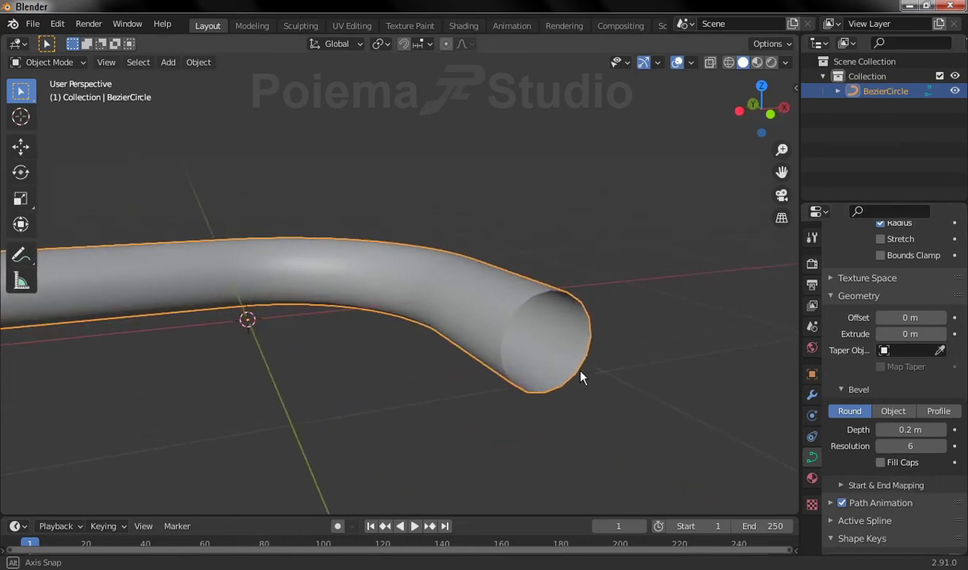
mouse_move(492, 309)
middle_mouse_down()
mouse_move(497, 374)
mouse_move(445, 345)
mouse_move(452, 382)
mouse_move(364, 382)
mouse_move(347, 297)
middle_mouse_up()
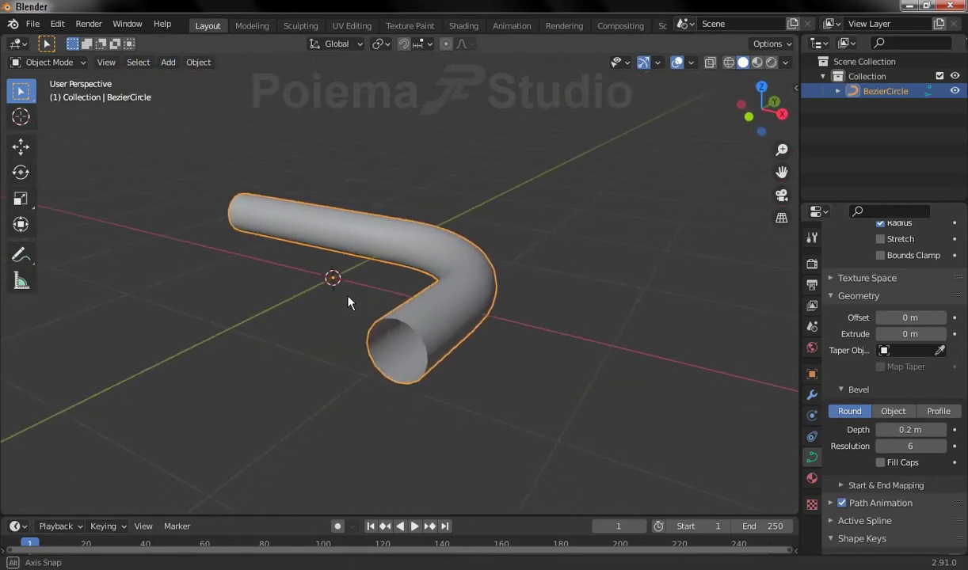
mouse_move(440, 297)
middle_mouse_down()
mouse_move(501, 317)
mouse_move(226, 326)
middle_mouse_up()
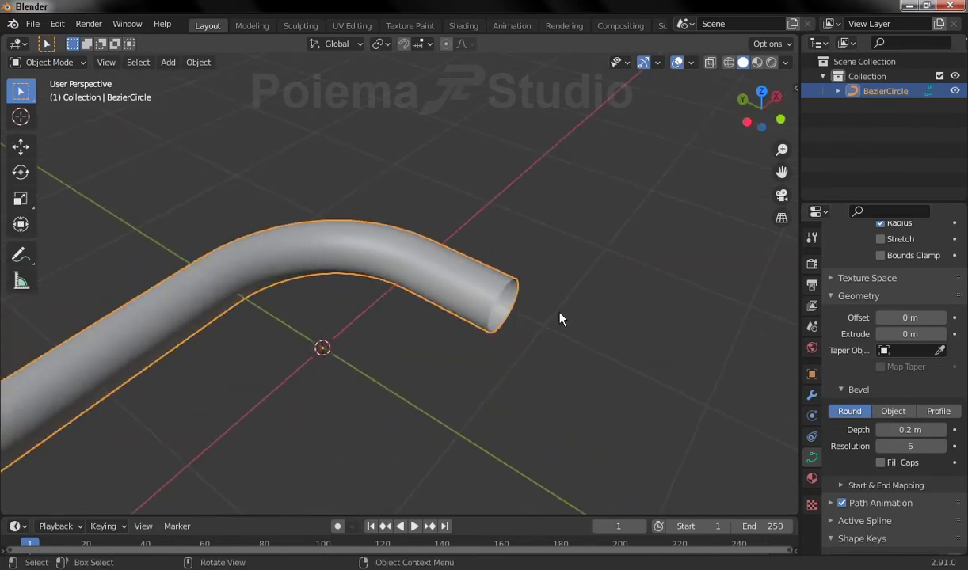
mouse_move(430, 317)
middle_mouse_down()
mouse_move(392, 292)
mouse_move(493, 267)
middle_mouse_up()
scroll(493, 268, "down", 2)
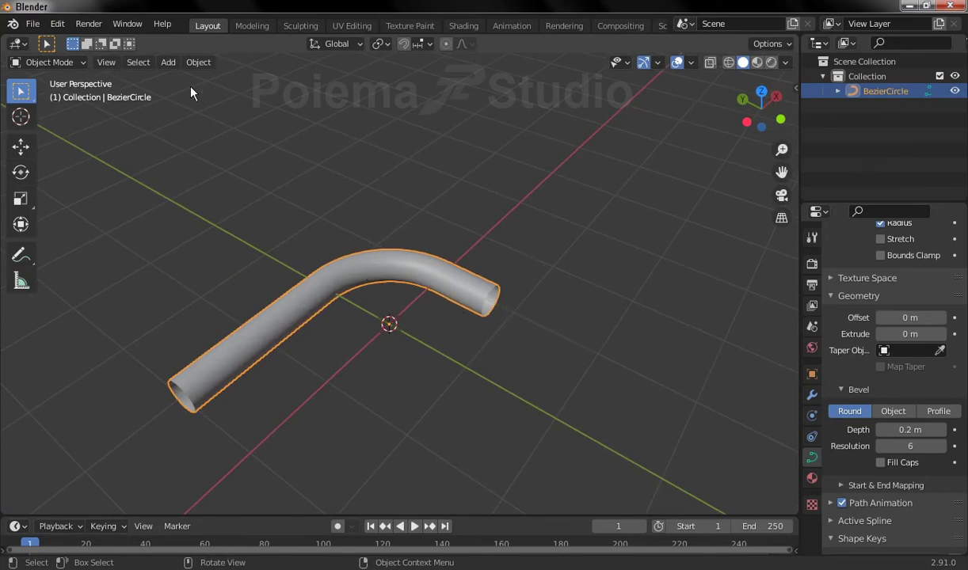
- Set Bevel Depth to 0 so the curve shows as a bare line again
left_click(910, 430)
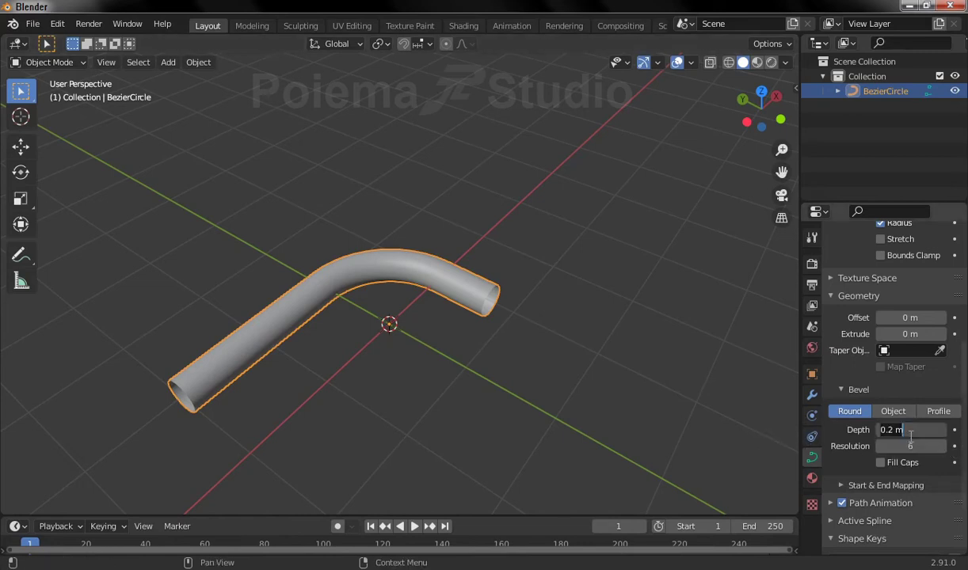
type("0")
key("Return")
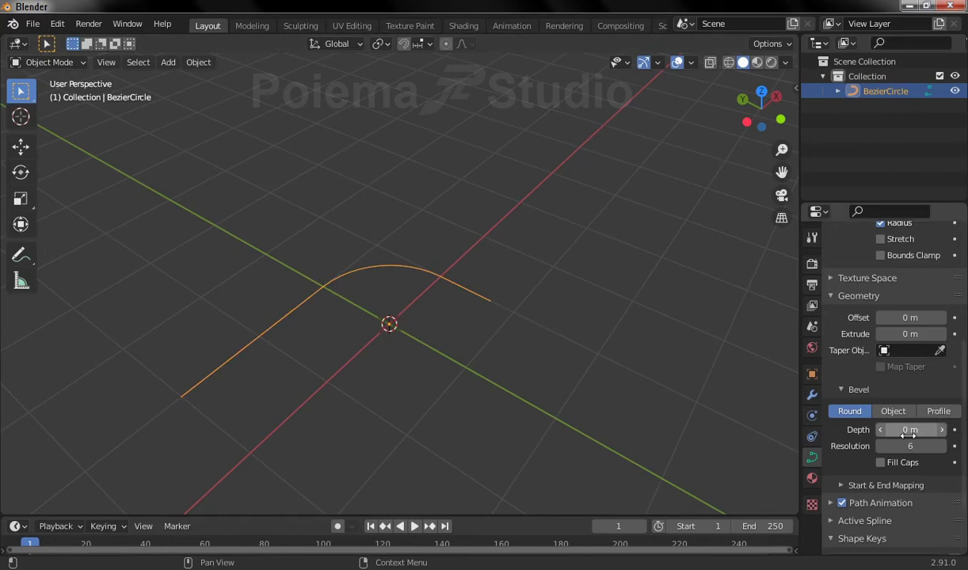
middle_click_drag(538, 367, 540, 350)
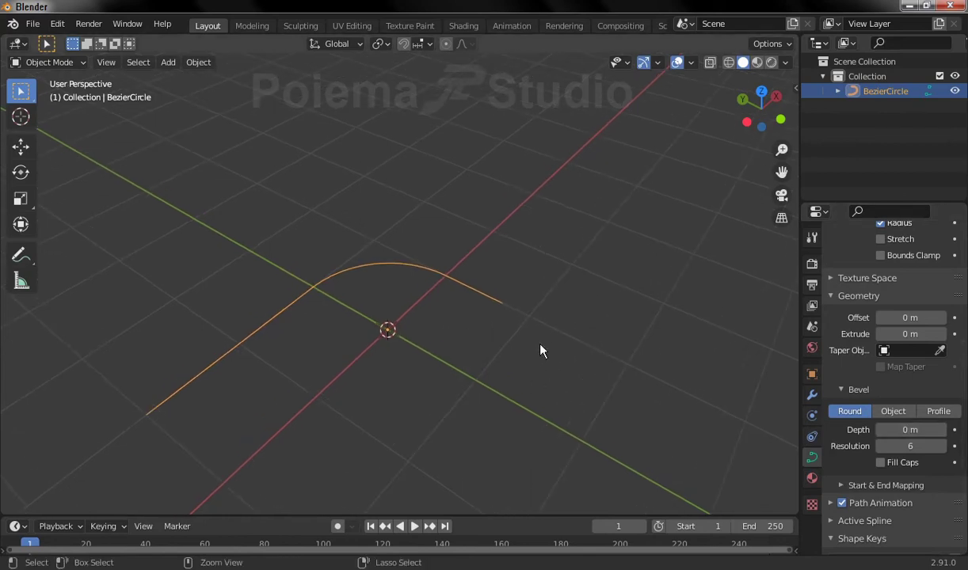
left_click(64, 62)
- Enter Edit Mode and view the curve from Top orthographic, zoomed toward its straight end
left_click(60, 101)
middle_click_drag(383, 231, 372, 231)
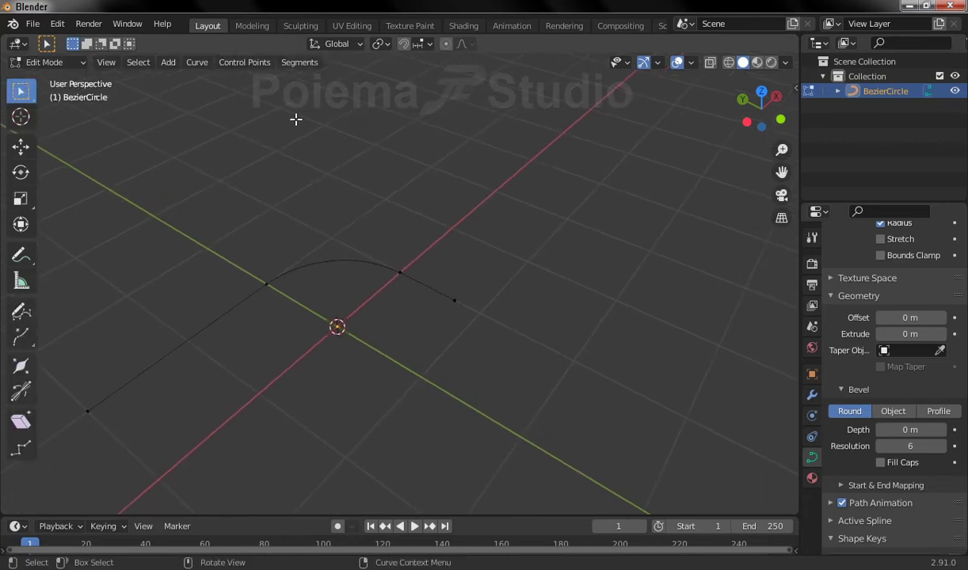
left_click(114, 63)
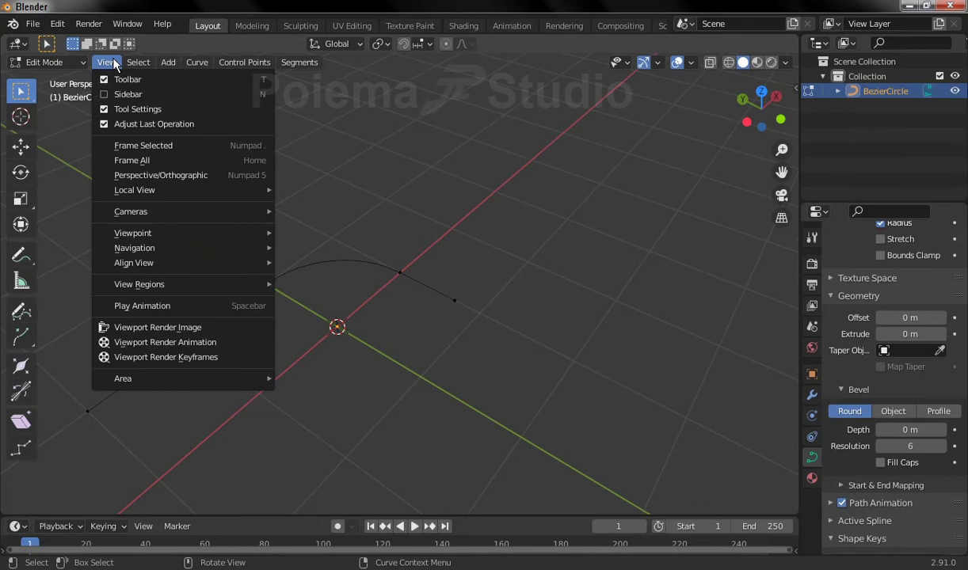
mouse_move(133, 233)
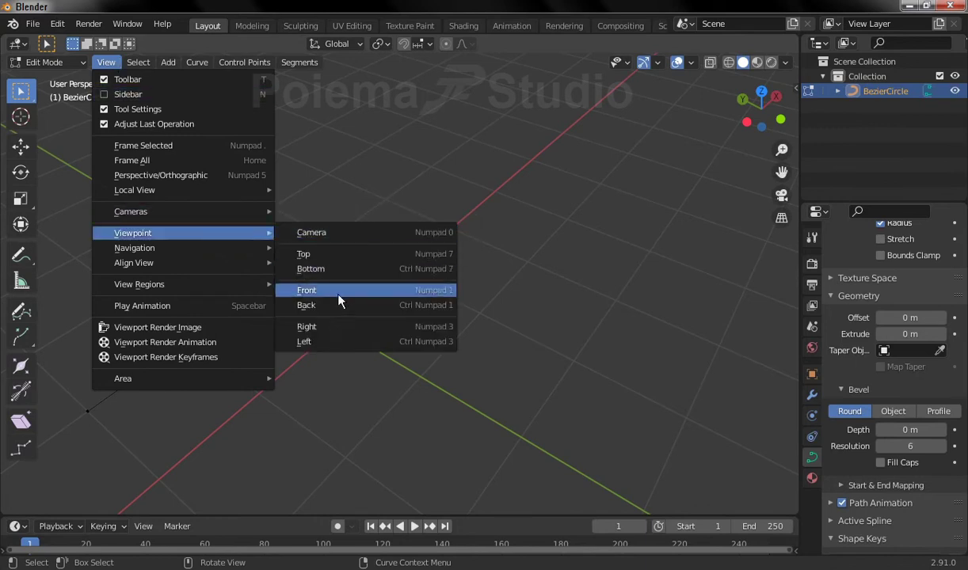
left_click(323, 253)
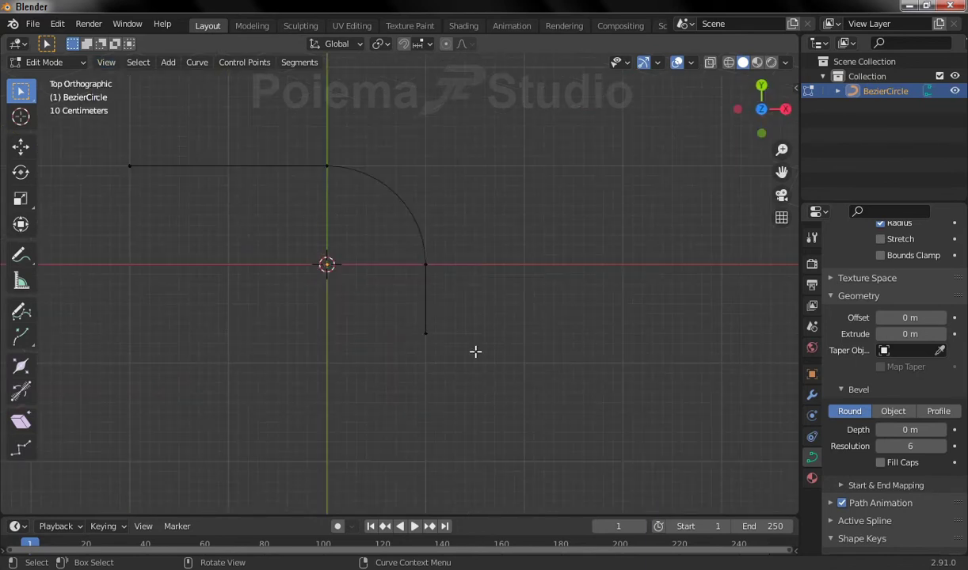
middle_click_drag(496, 341, 440, 281, "shift")
scroll(410, 261, "up", 3)
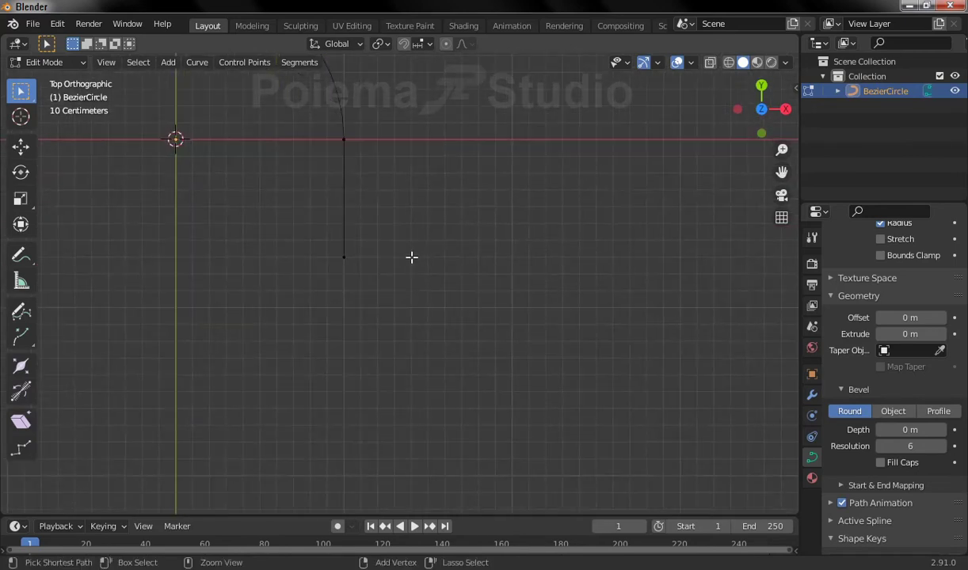
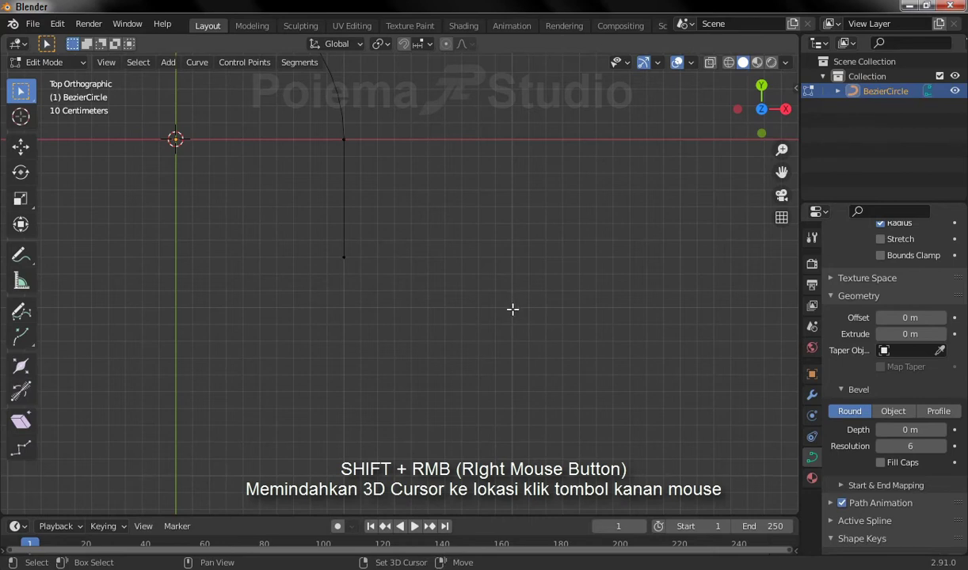
- Place the 3D cursor to the right of the curve and snap it to the nearest grid point
right_click(513, 307, "shift")
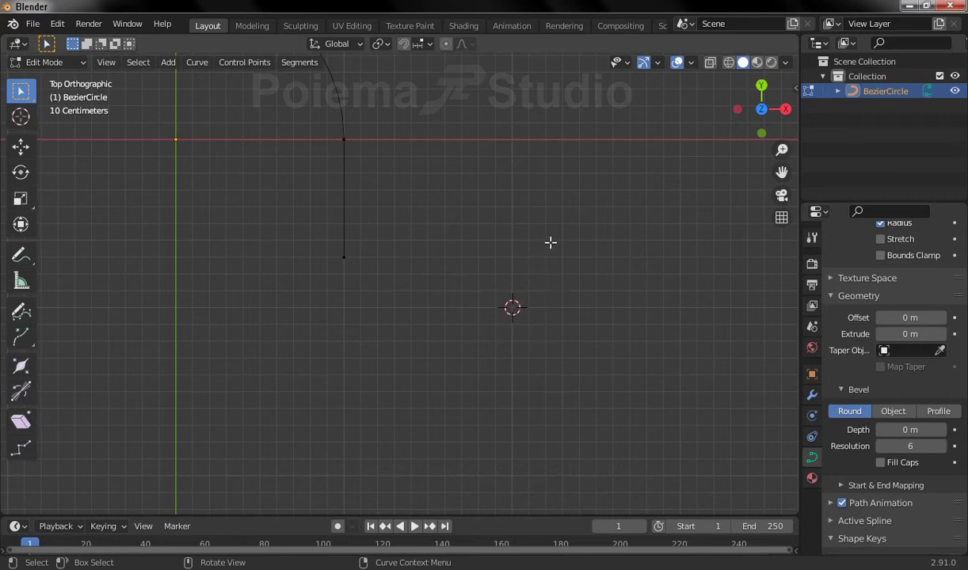
key("shift+s")
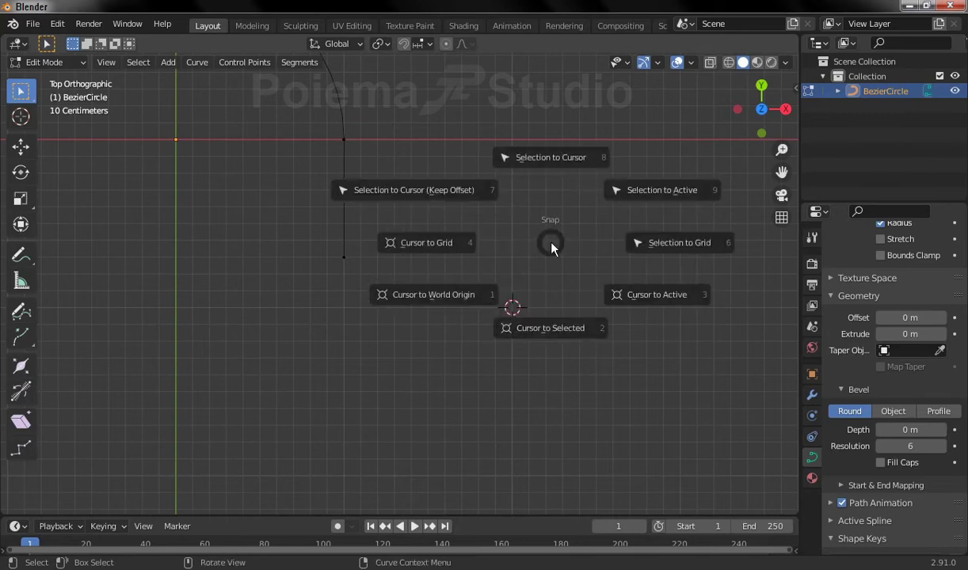
left_click(458, 250)
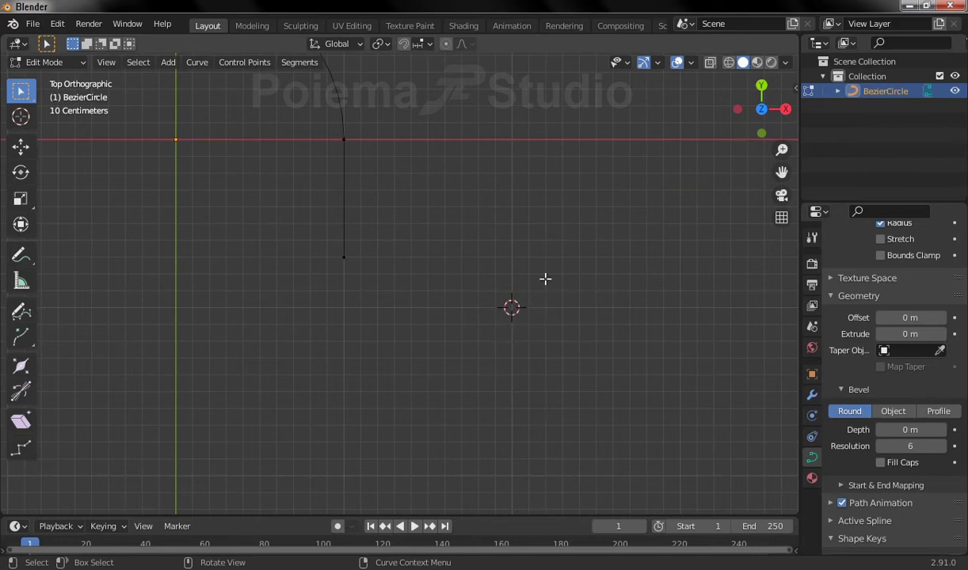
- Check the cursor in the View sidebar and re-snap it to X 2 m, Y -1 m, Z 0 m
key("n")
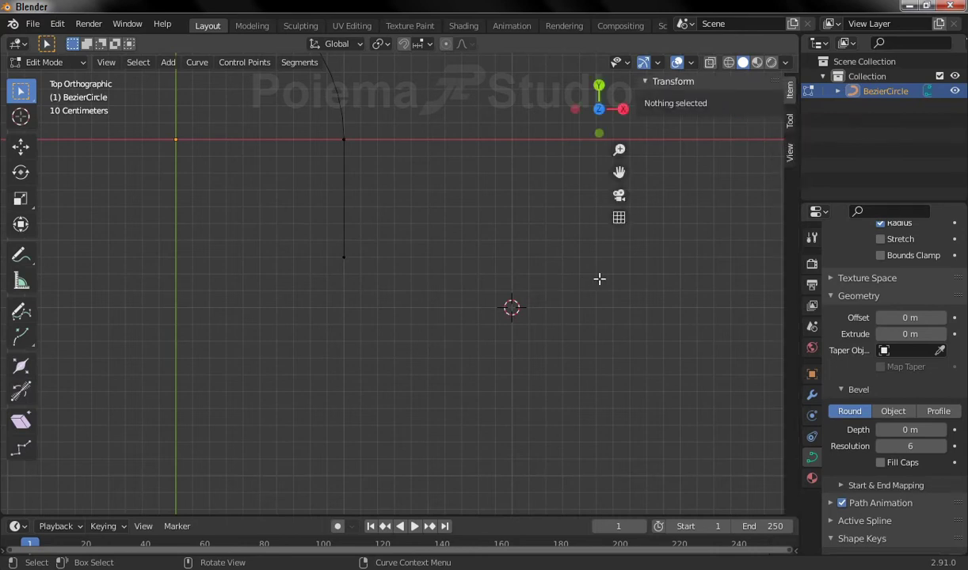
left_click(790, 152)
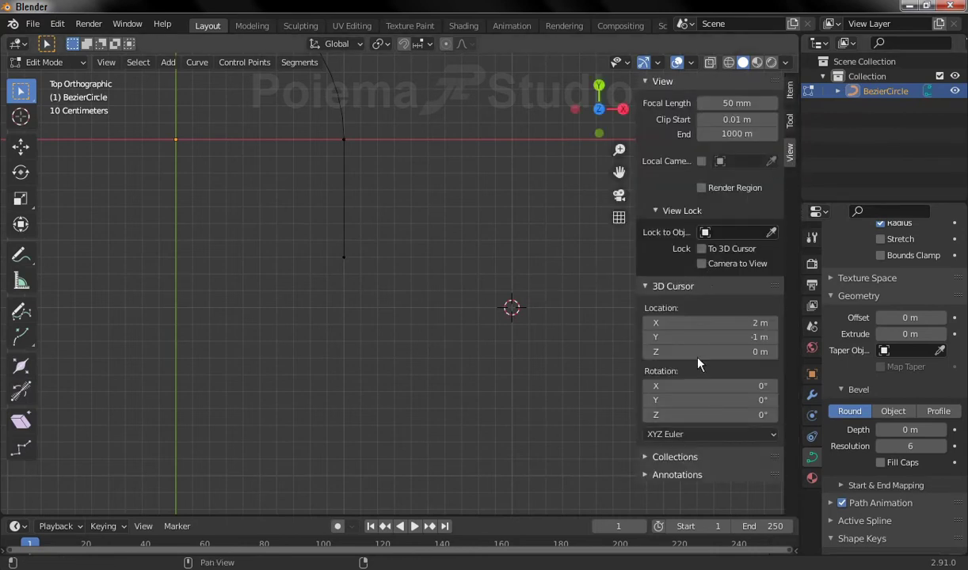
left_click_drag(762, 338, 696, 336)
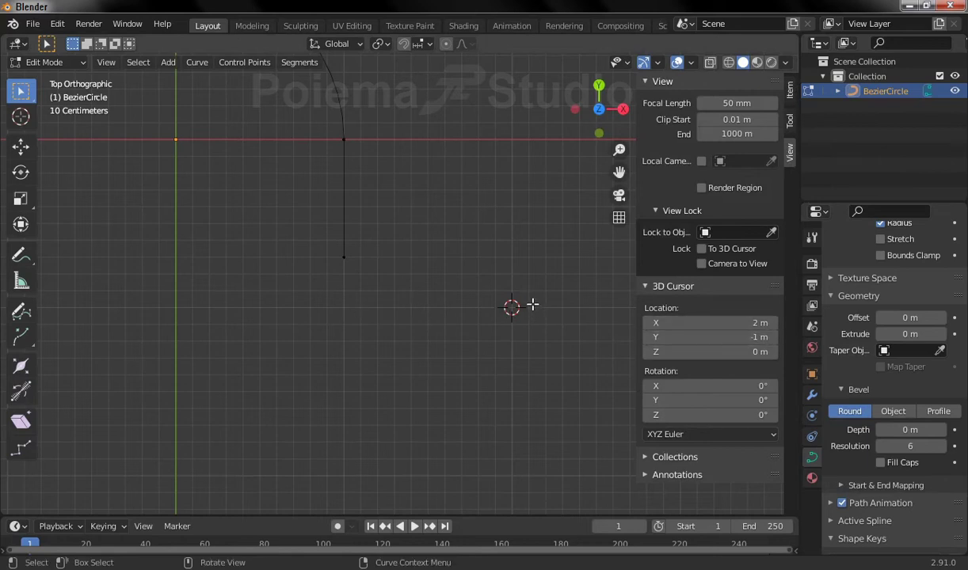
right_click_drag(529, 300, 515, 311, "shift")
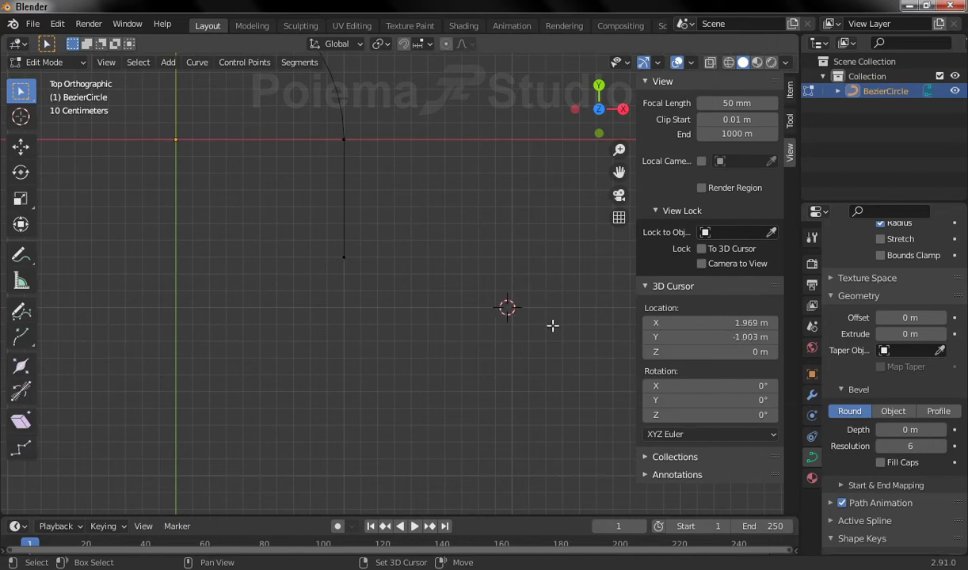
key("shift+s")
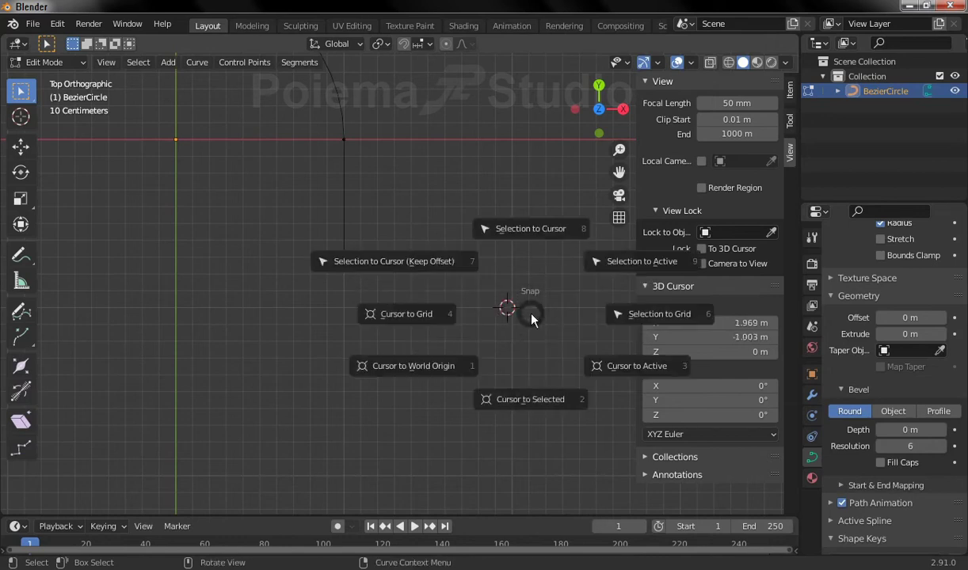
left_click(443, 316)
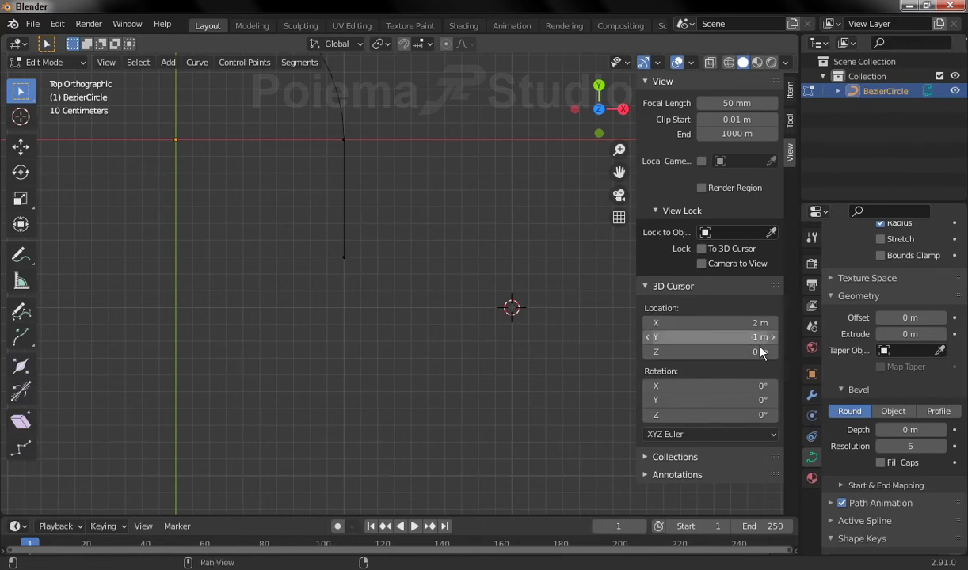
key("n")
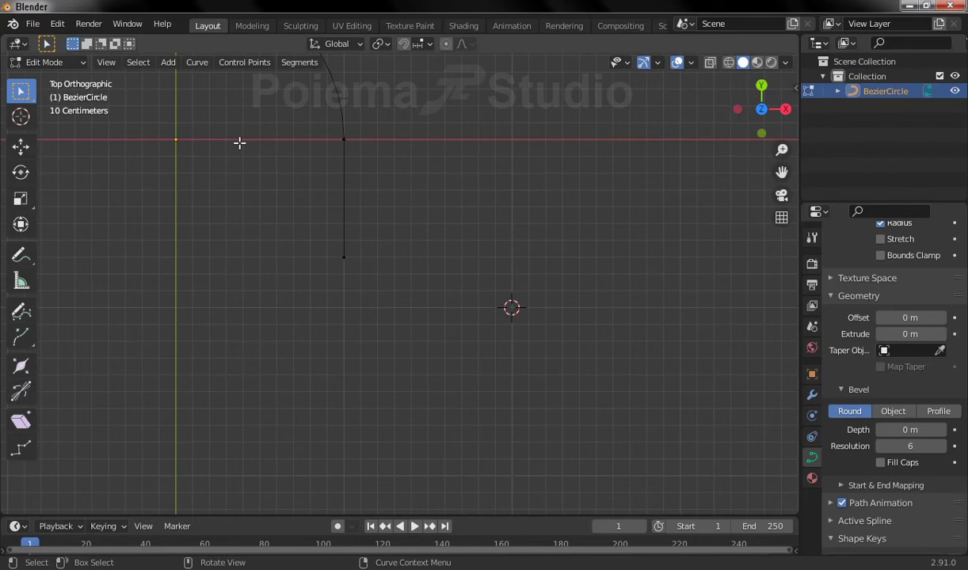
- Add a Bezier circle at the cursor (X 2 m, Y -1 m) with Radius 0.5 m
left_click(168, 63)
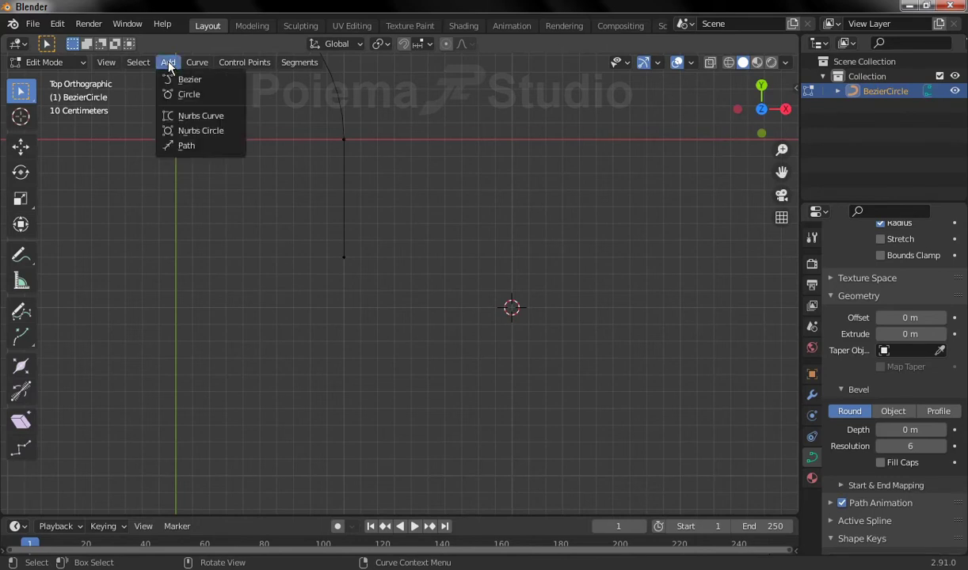
left_click(199, 99)
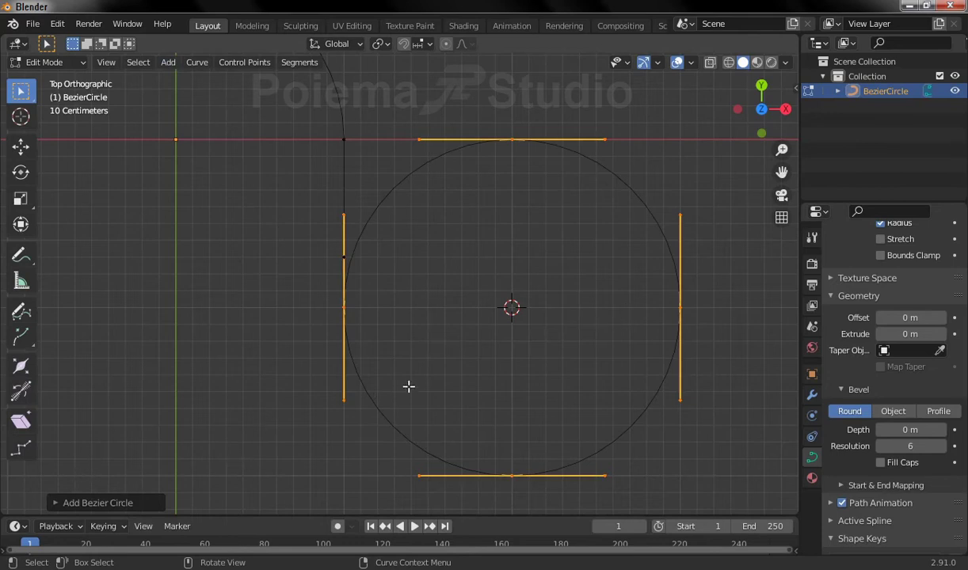
left_click(83, 503)
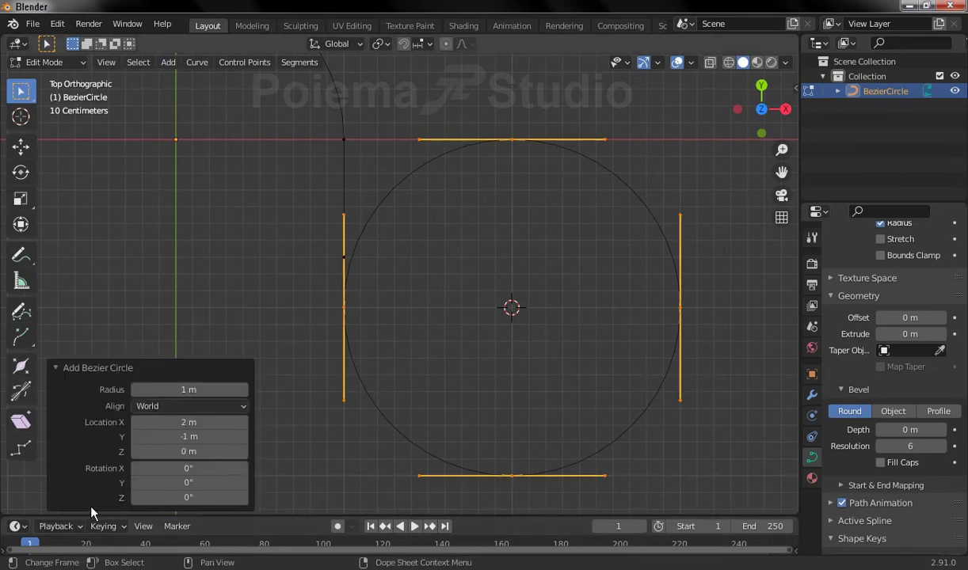
left_click(203, 389)
key("BackSpace")
type("0.5")
key("Return")
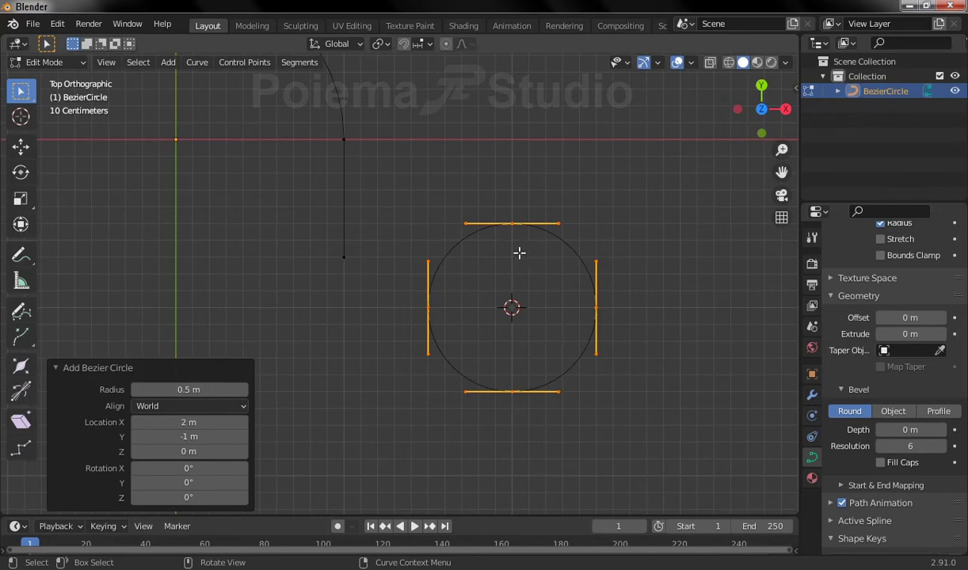
left_click(197, 62)
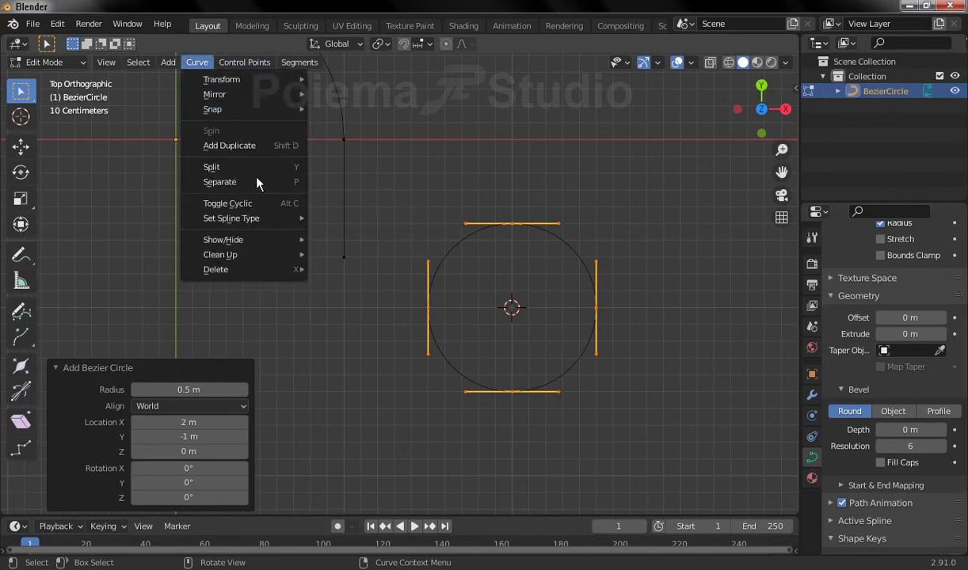
- Toggle the circle's Cyclic off to open it, then rotate it -180° about Z
left_click(269, 208)
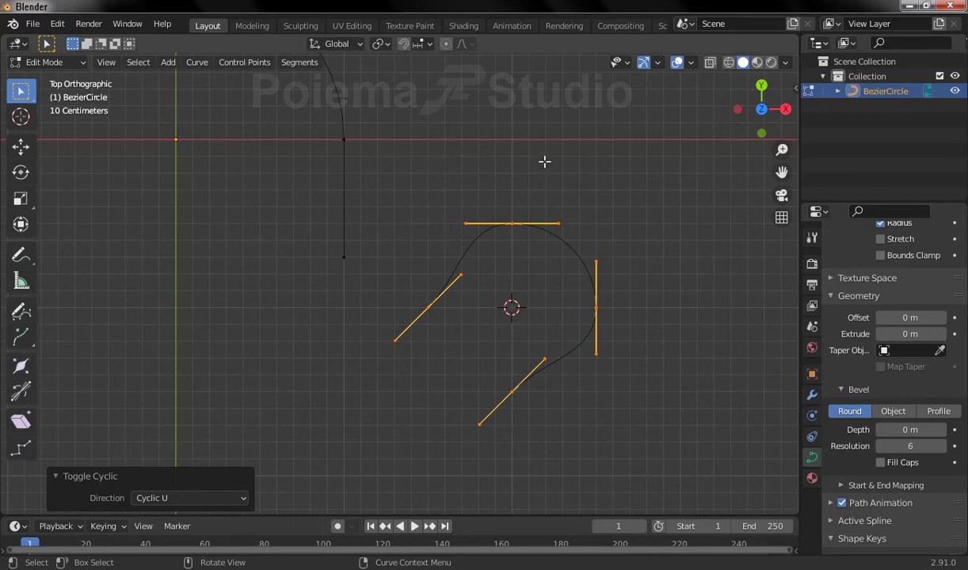
key("r")
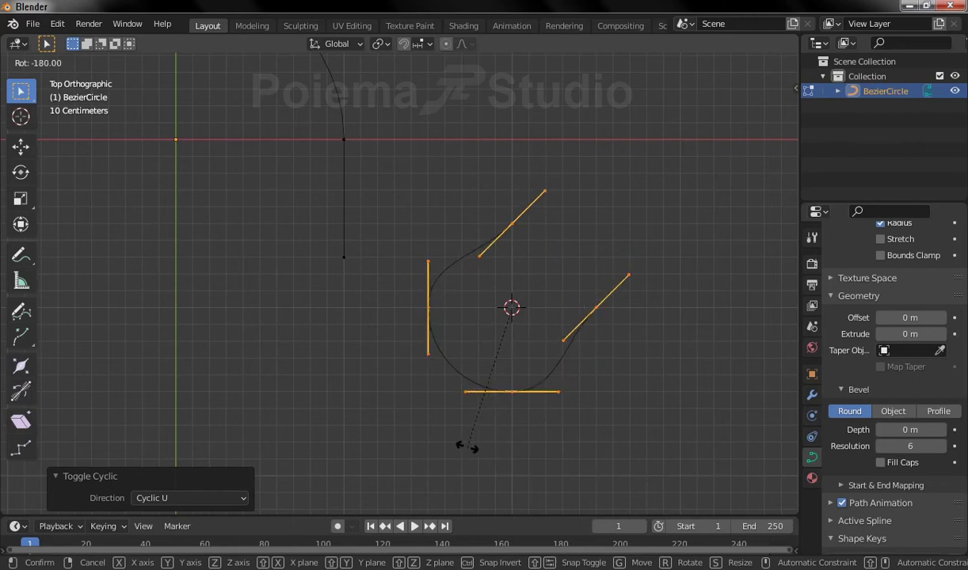
left_click(467, 448)
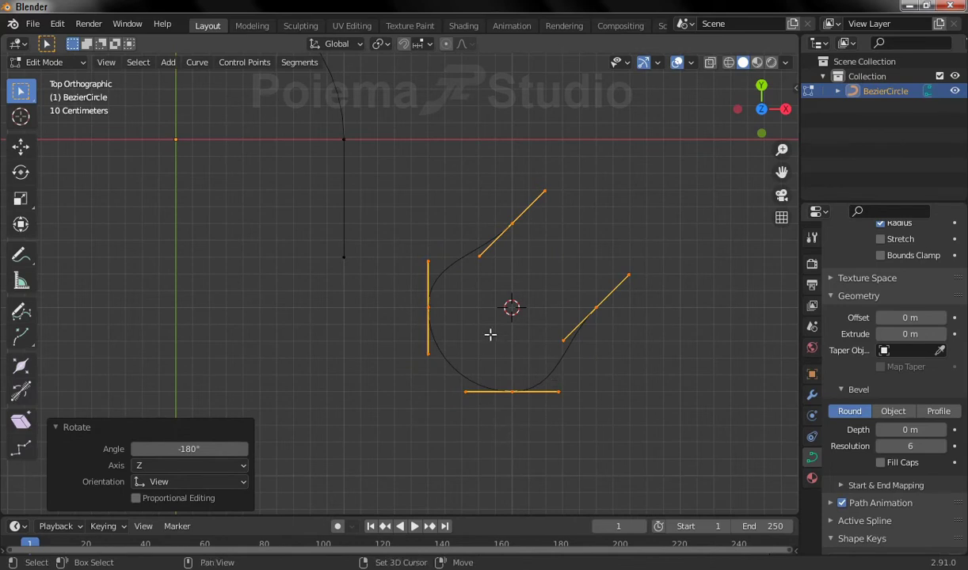
middle_click_drag(491, 335, 523, 300, "shift")
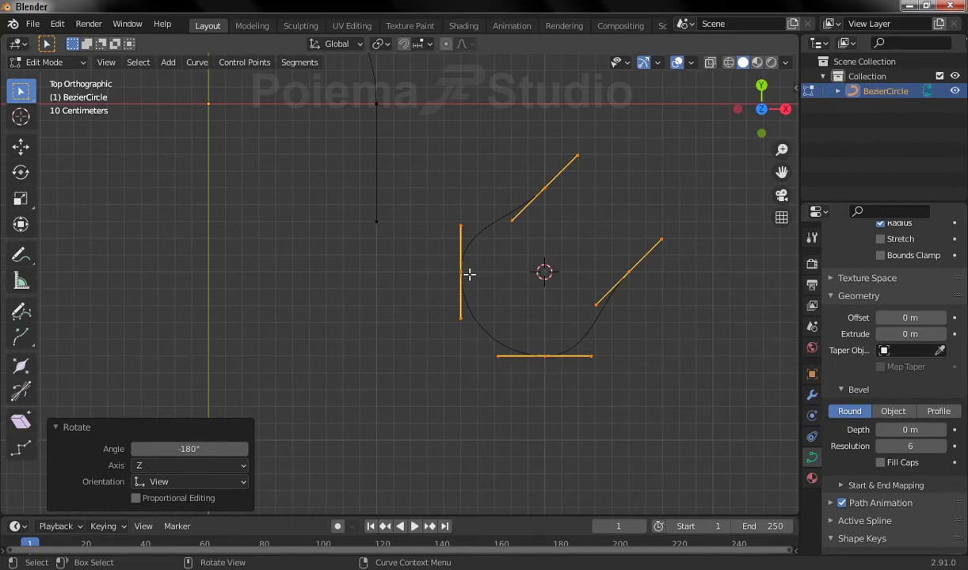
- Set handles to Free, delete the upper and right control points, and select the remaining arc
left_click(245, 62)
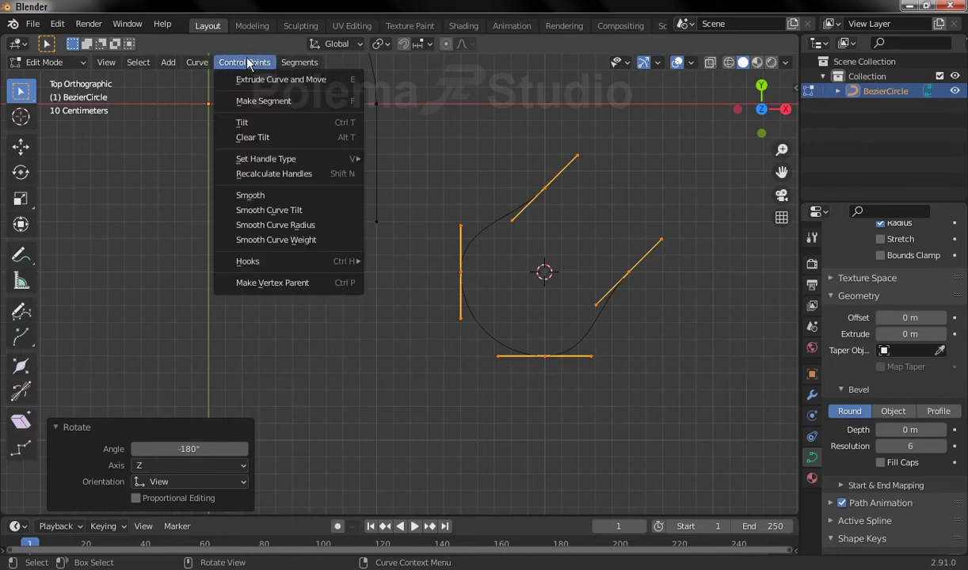
mouse_move(266, 159)
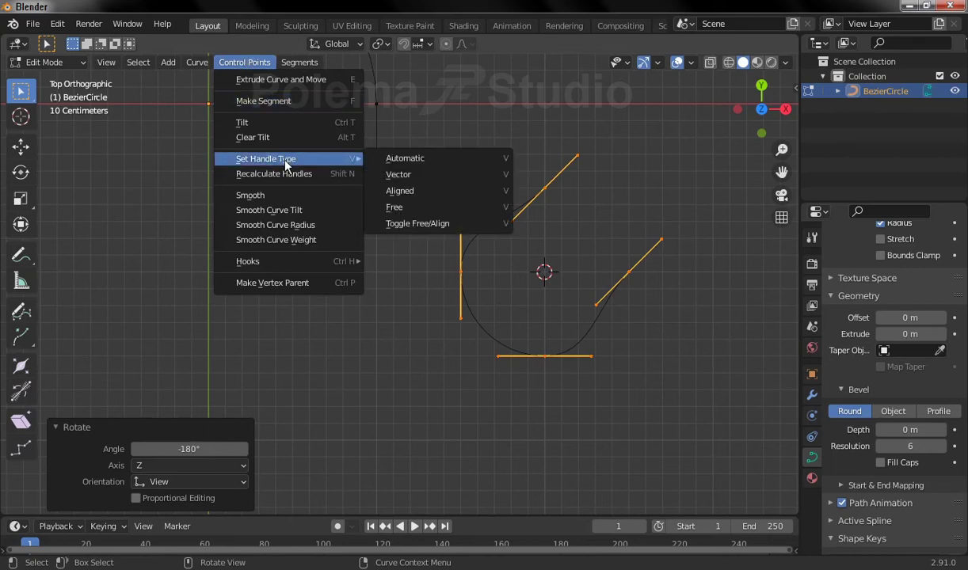
left_click(448, 209)
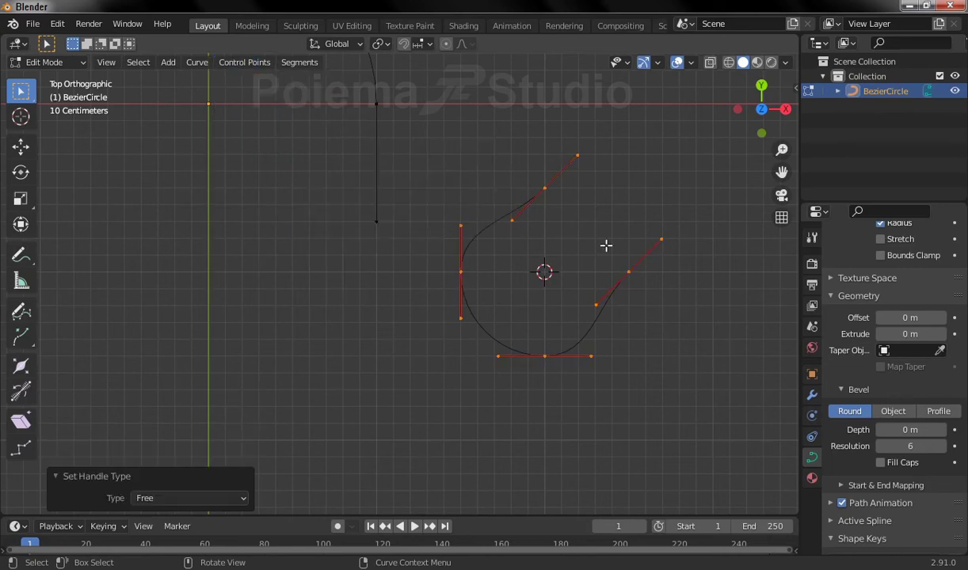
left_click(548, 191)
left_click(638, 274, "shift")
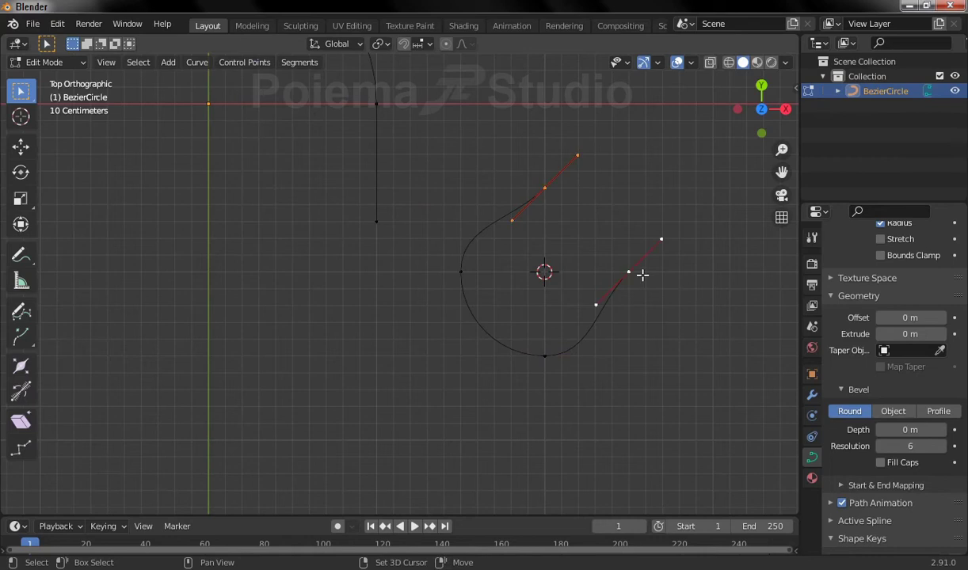
key("x")
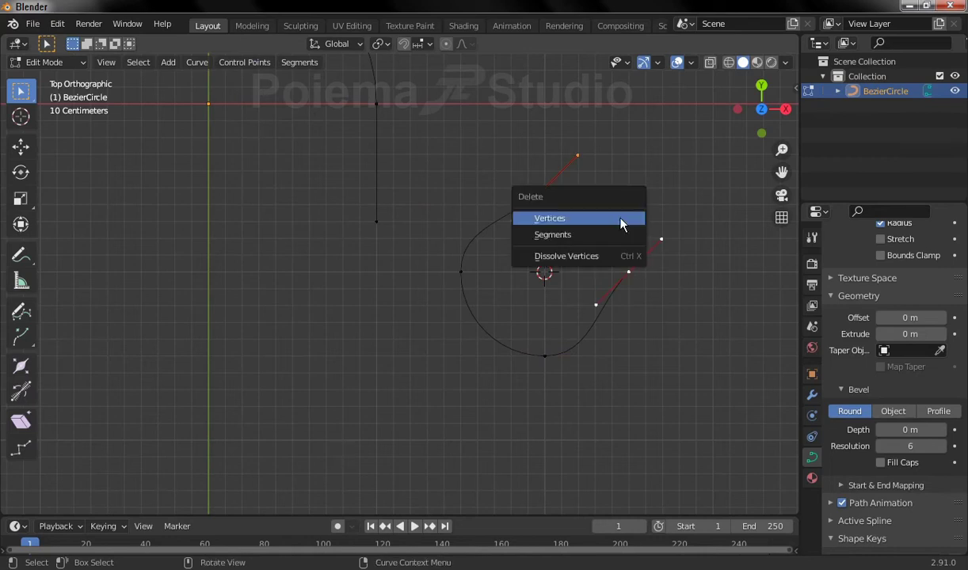
left_click(622, 225)
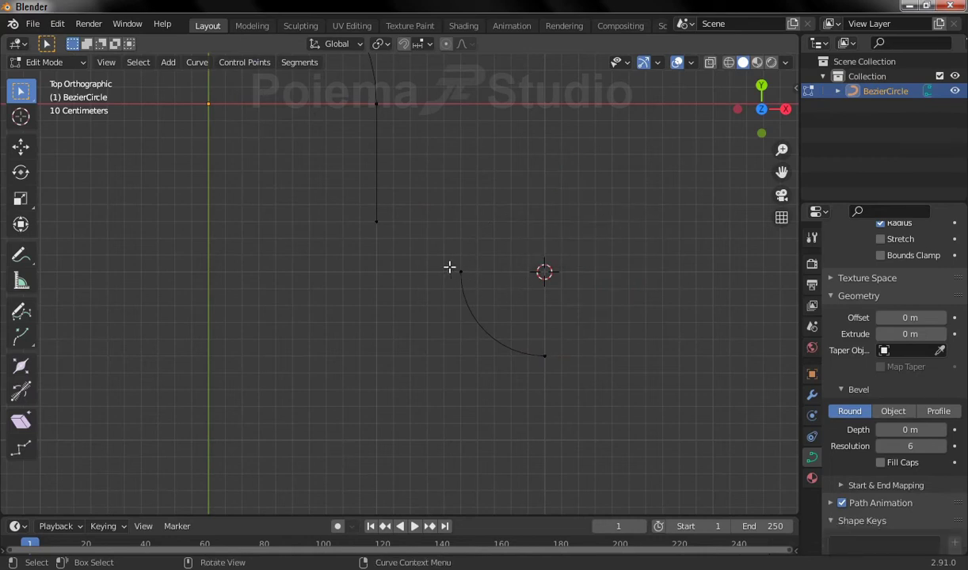
left_click_drag(406, 239, 593, 401)
- Move the arc 0.5 m left on X with grid snapping, then reselect the whole arc
key("g")
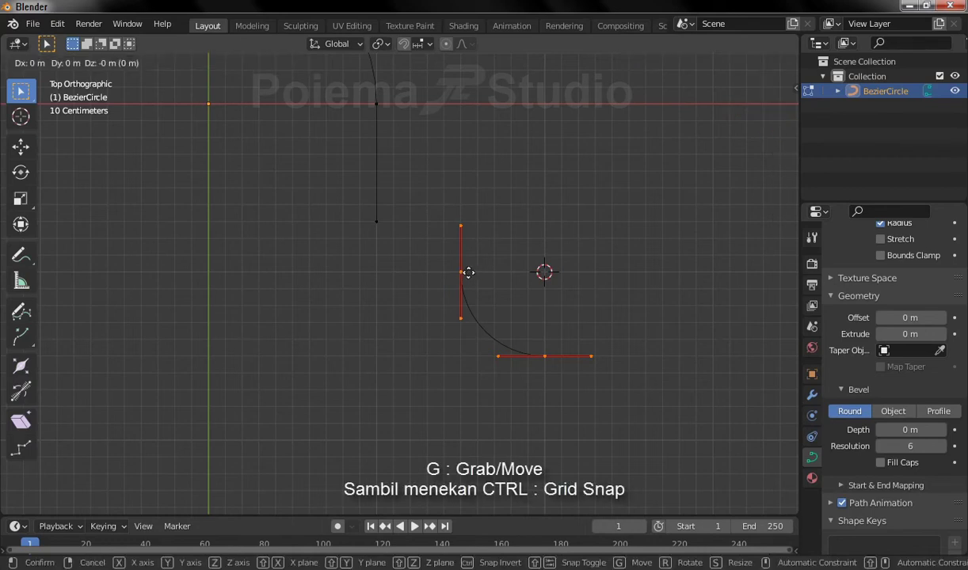
left_click(383, 275, "ctrl")
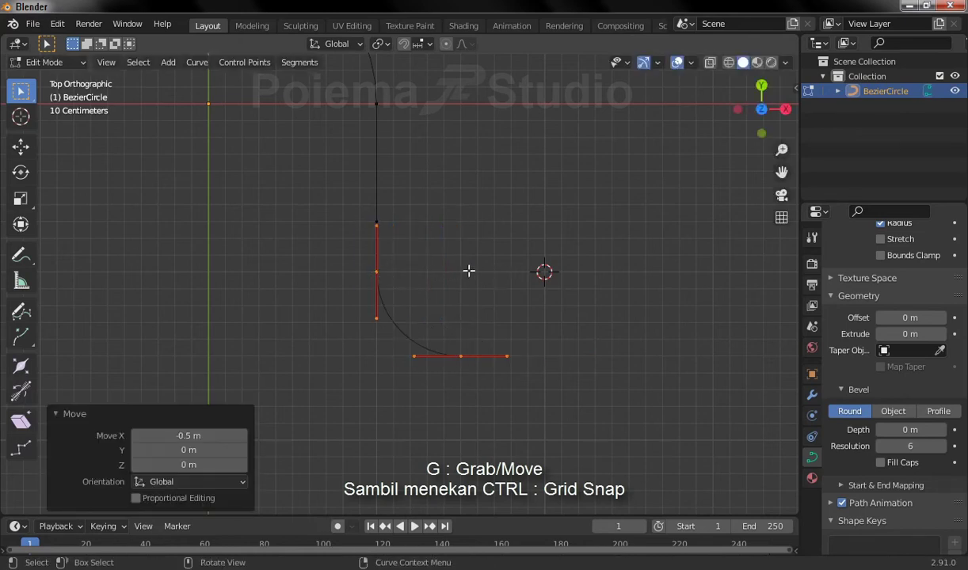
left_click(529, 281)
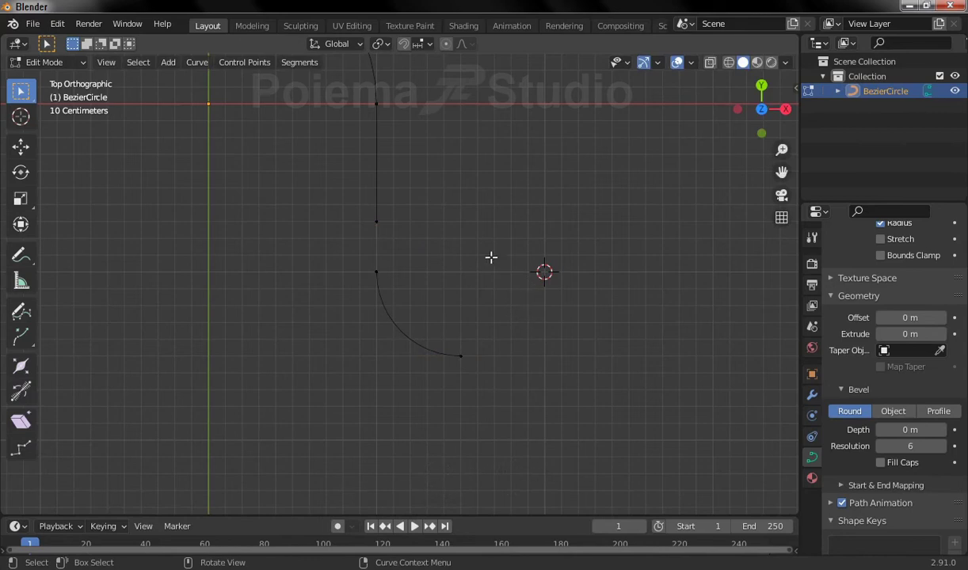
scroll(494, 228, "down", 1)
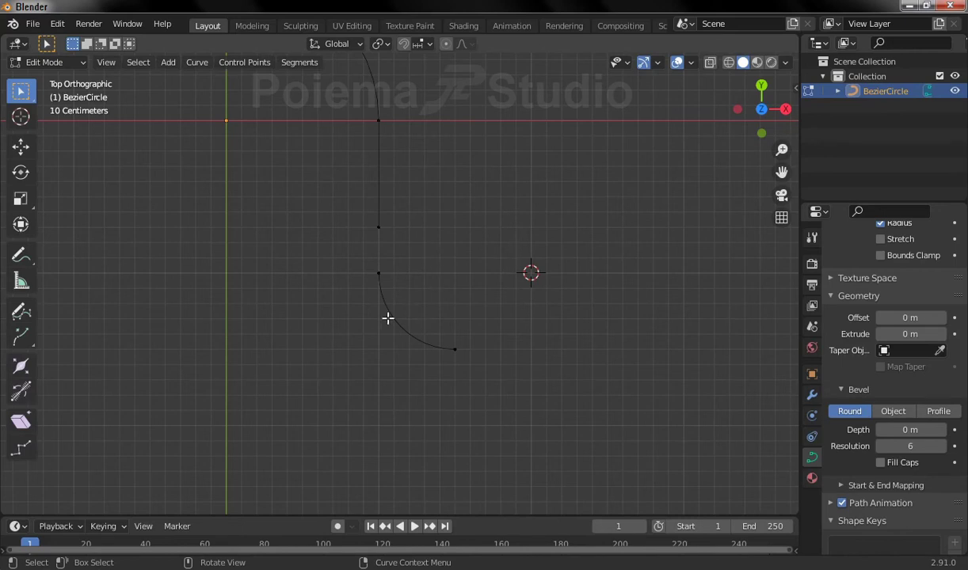
left_click_drag(341, 262, 481, 375)
- Place the 3D cursor on the arc's top end and snap it to the grid
right_click(376, 272, "shift")
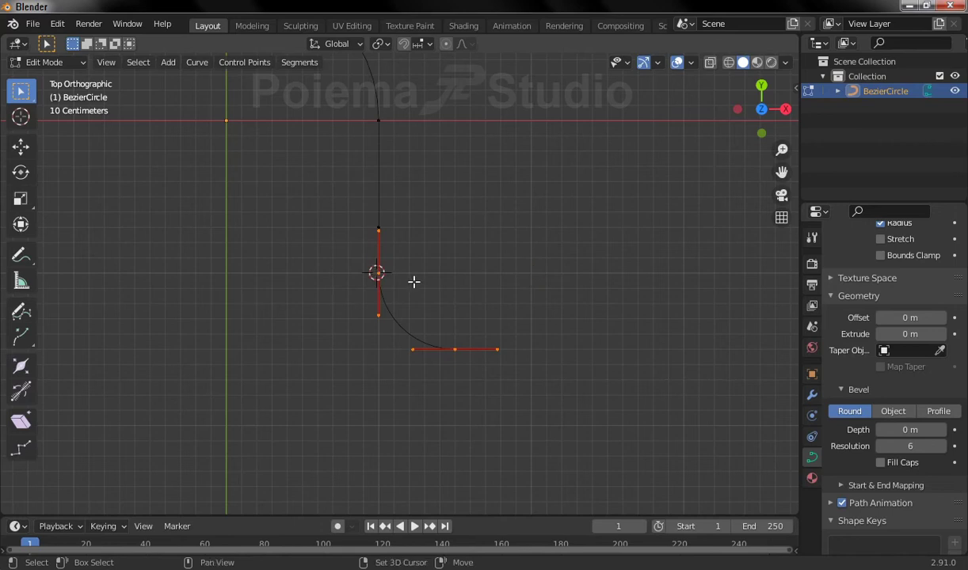
key("shift+s")
left_click(325, 285)
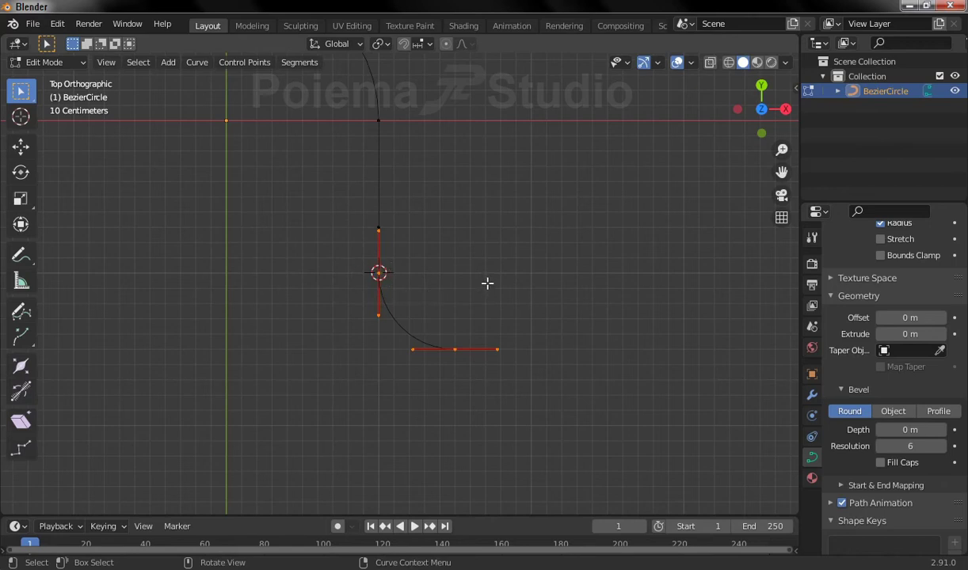
left_click(106, 63)
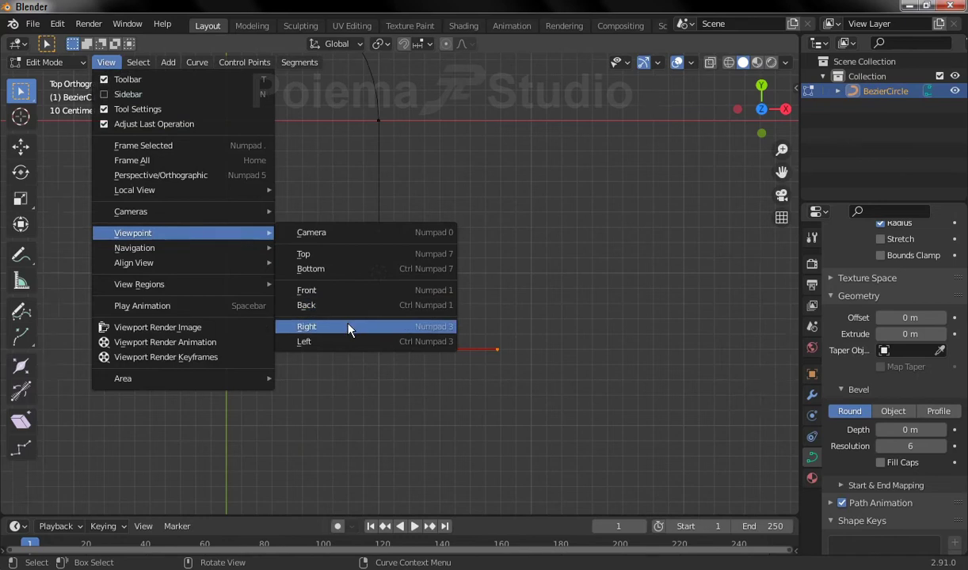
- From the Front view, rotate the curve end 90° around the 3D cursor pivot
left_click(348, 326)
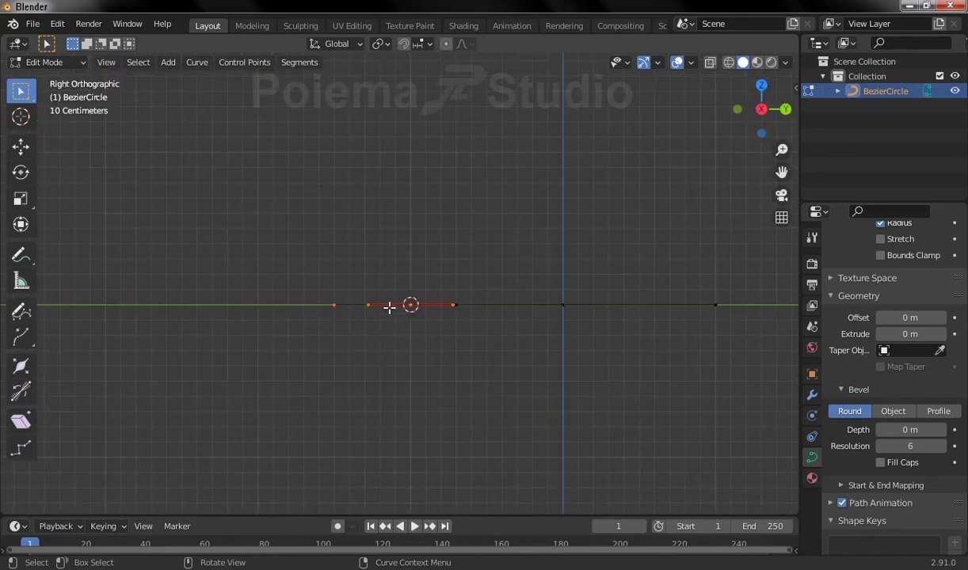
left_click(107, 62)
mouse_move(182, 233)
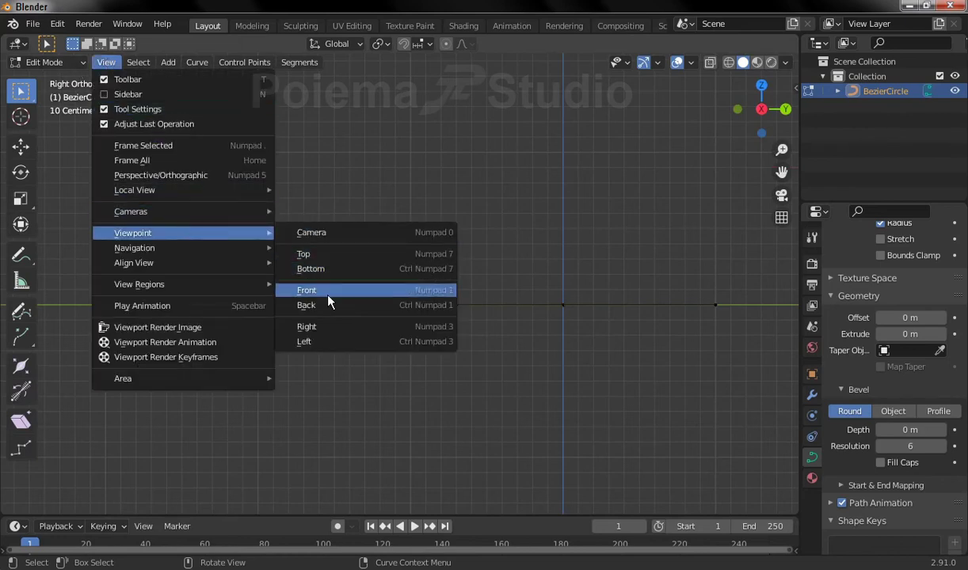
left_click(313, 291)
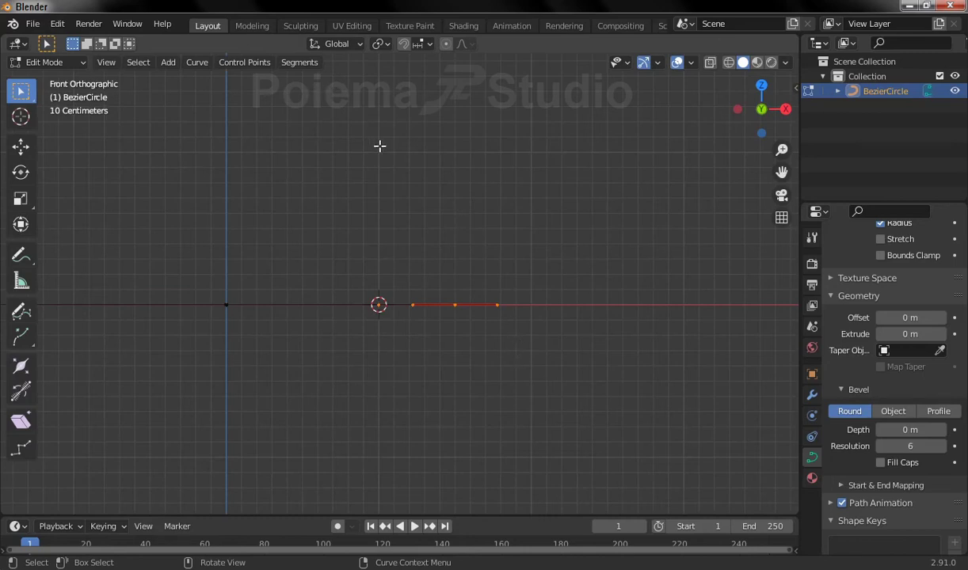
left_click(383, 46)
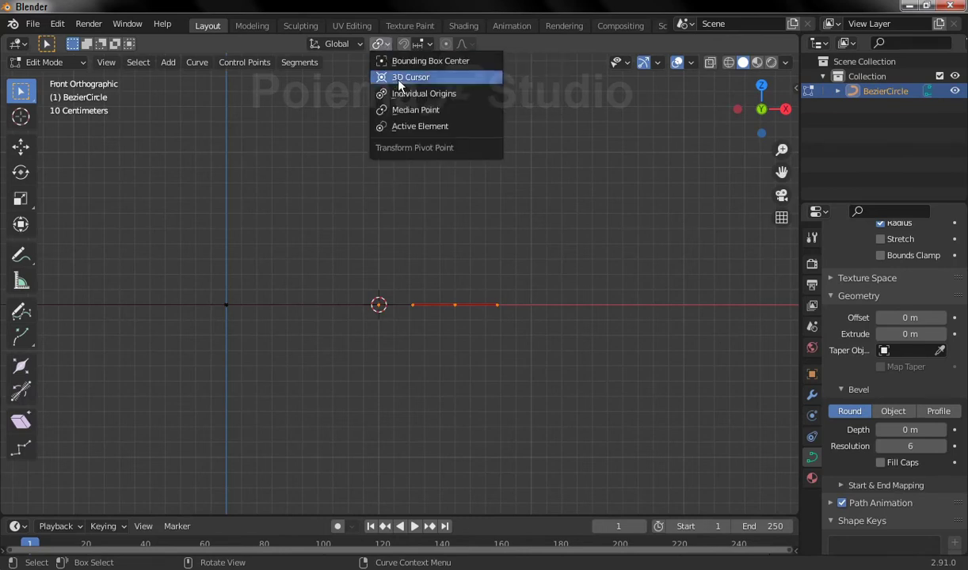
left_click(398, 80)
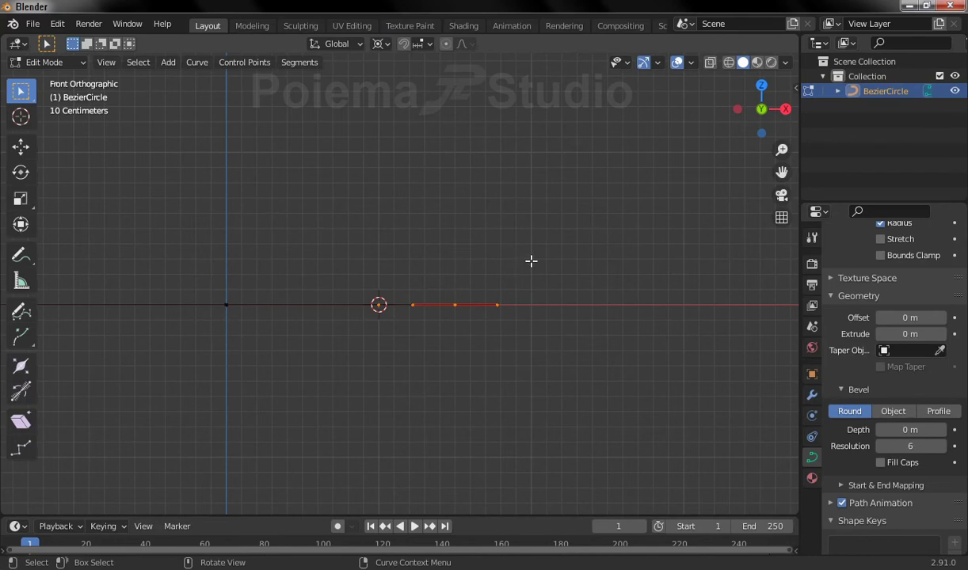
key("r")
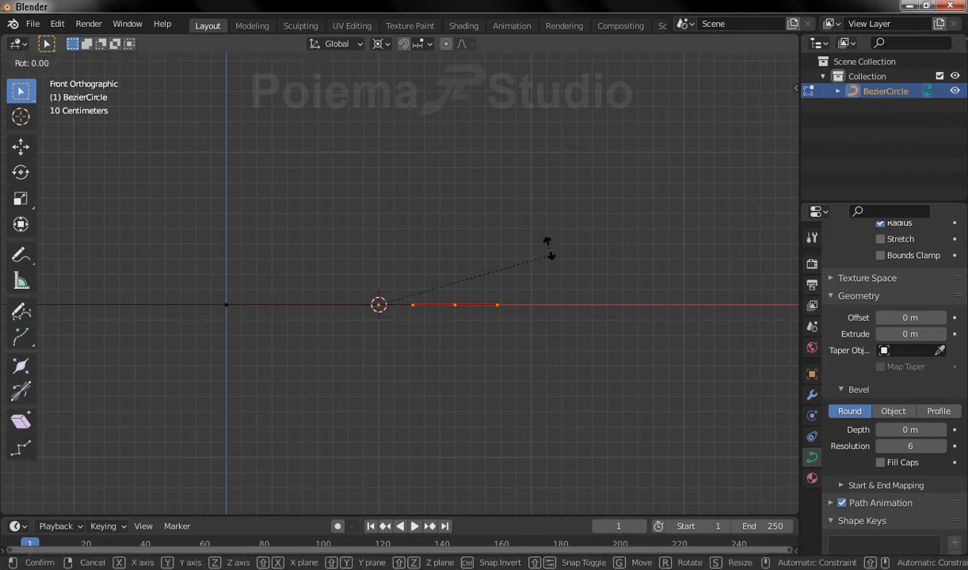
left_click(326, 109)
- Delete the extra control point near the bend and join both curve ends with F
mouse_move(359, 255)
middle_mouse_down()
mouse_move(283, 274)
mouse_move(345, 303)
mouse_move(433, 317)
mouse_move(406, 342)
mouse_move(396, 305)
middle_mouse_up()
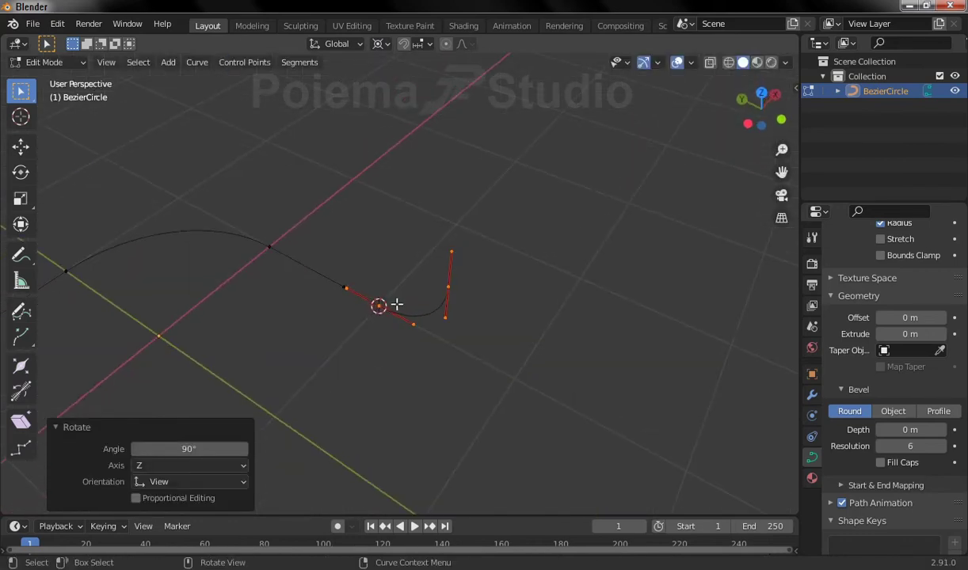
left_click(402, 288)
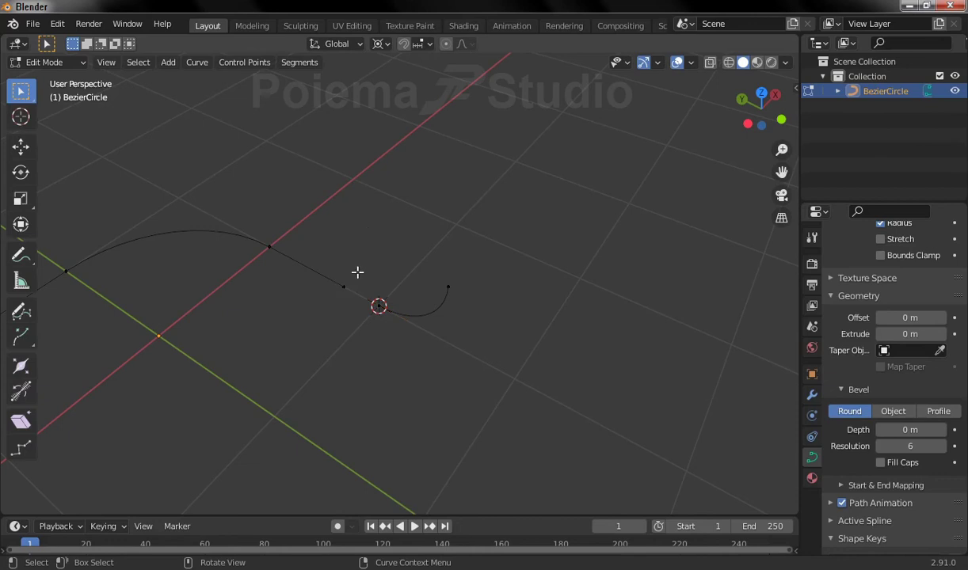
left_click(343, 286)
middle_click_drag(412, 242, 406, 259)
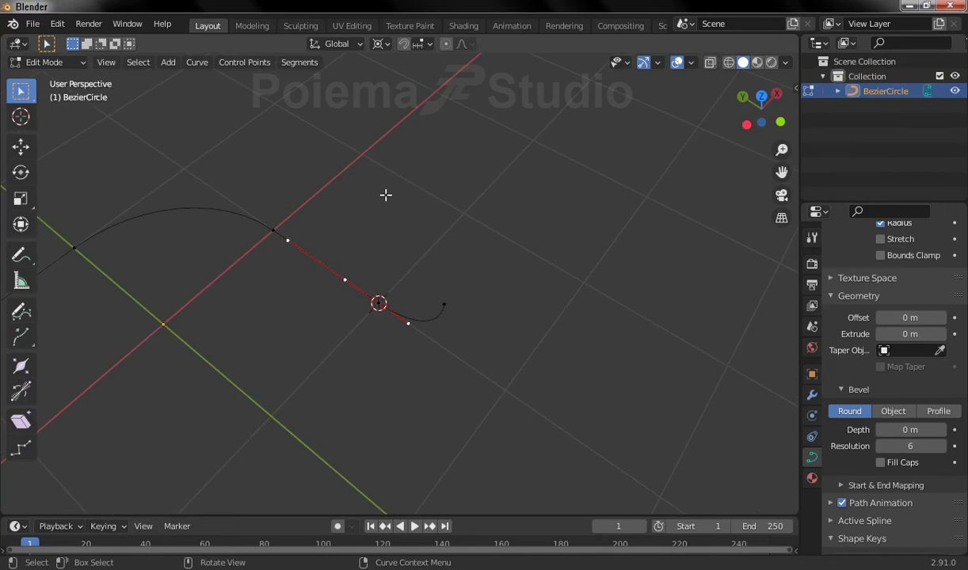
key("x")
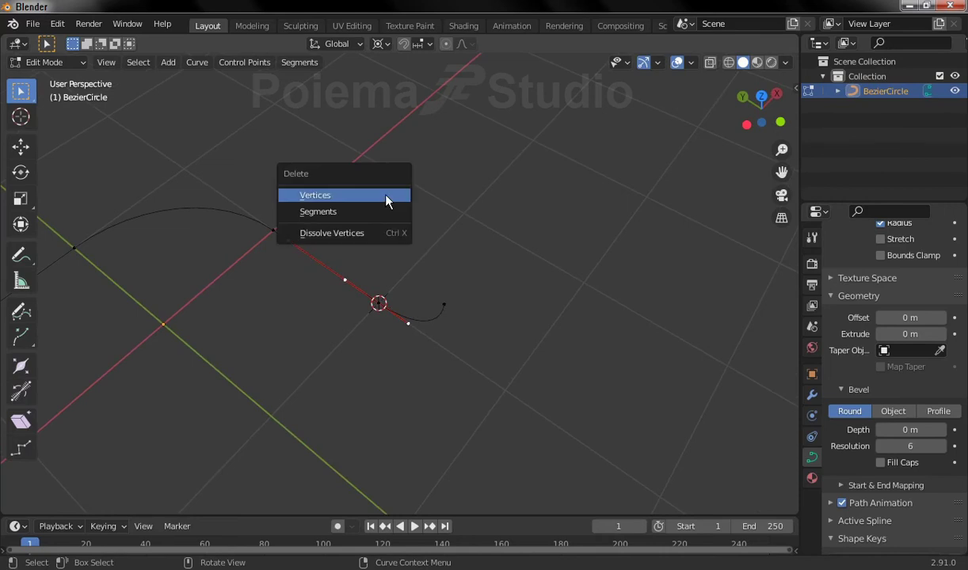
left_click(385, 201)
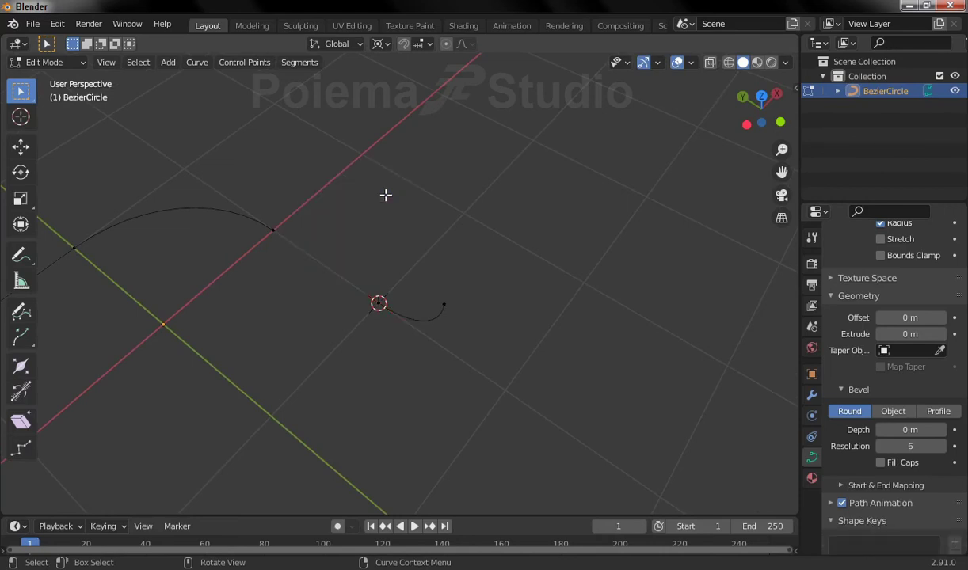
mouse_move(327, 256)
middle_mouse_down()
mouse_move(434, 229)
mouse_move(361, 327)
middle_mouse_up()
left_click(356, 301, "shift")
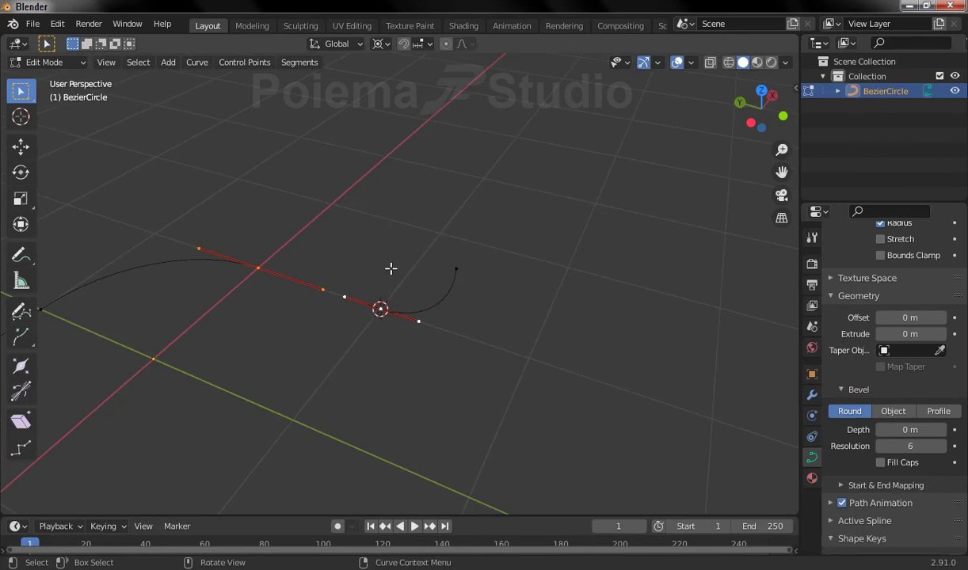
key("f")
left_click(401, 215)
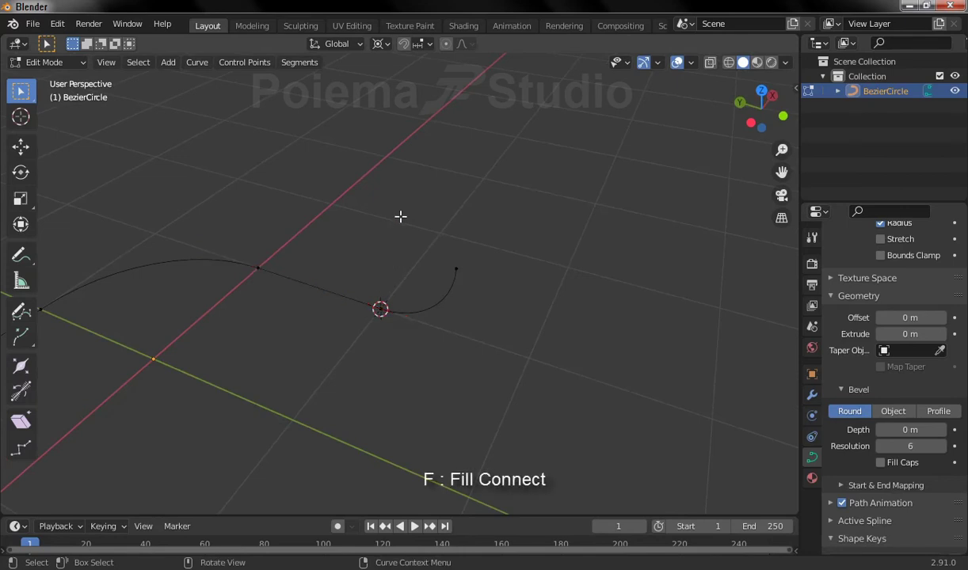
middle_click_drag(422, 307, 456, 309)
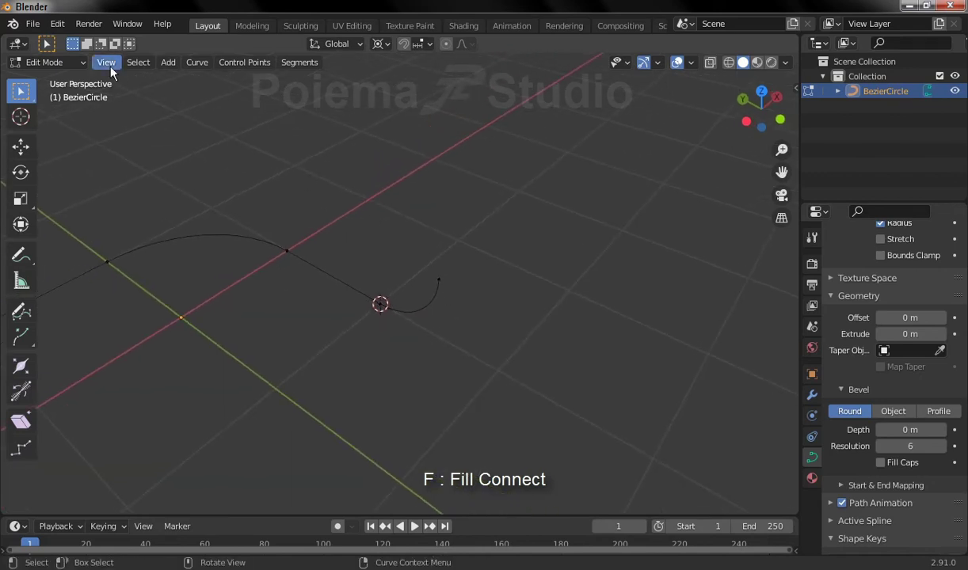
- In the Right view, extrude the curve's top endpoint 0.5 m straight up along Z
left_click(106, 63)
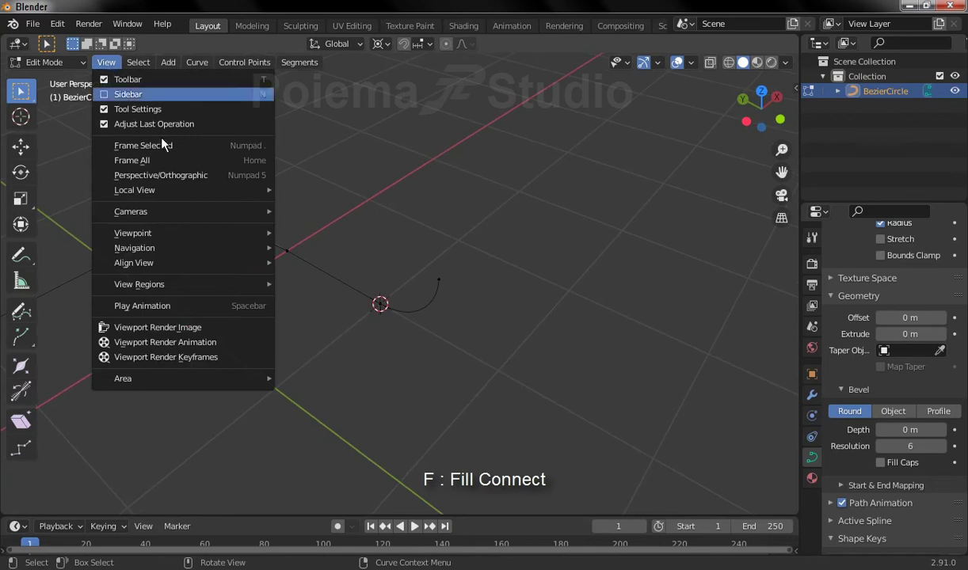
mouse_move(133, 233)
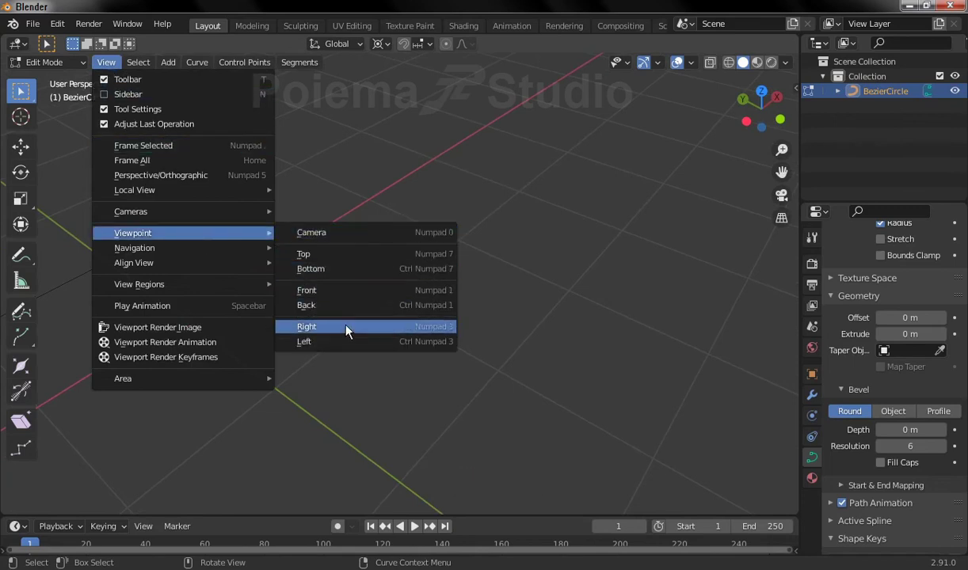
left_click(345, 327)
left_click(339, 232)
middle_click_drag(387, 233, 386, 302, "shift")
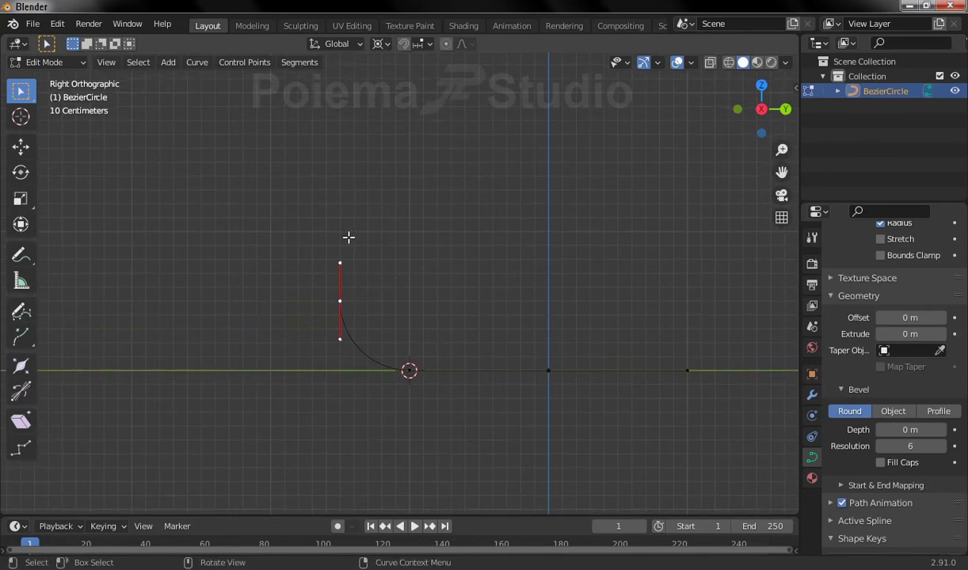
key("g")
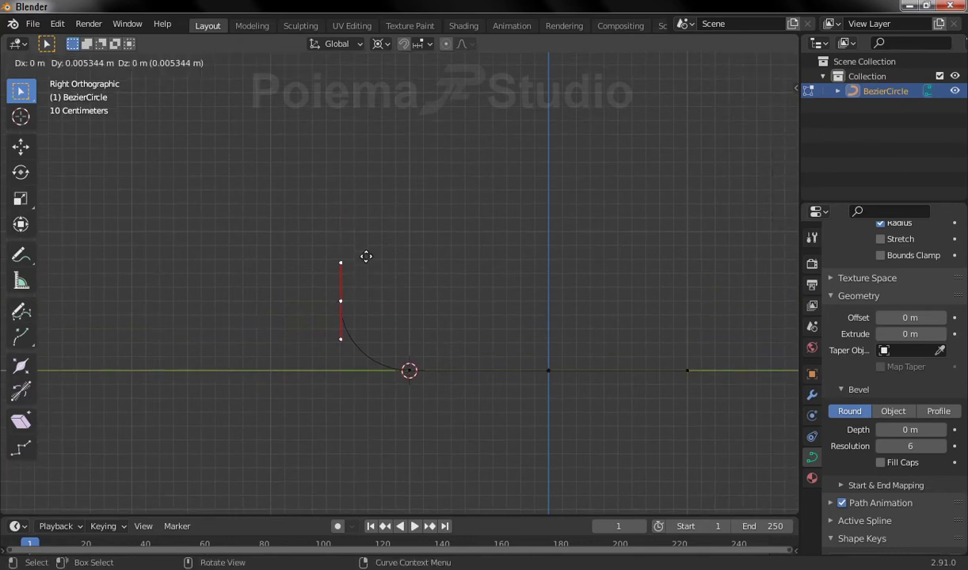
left_click(362, 191)
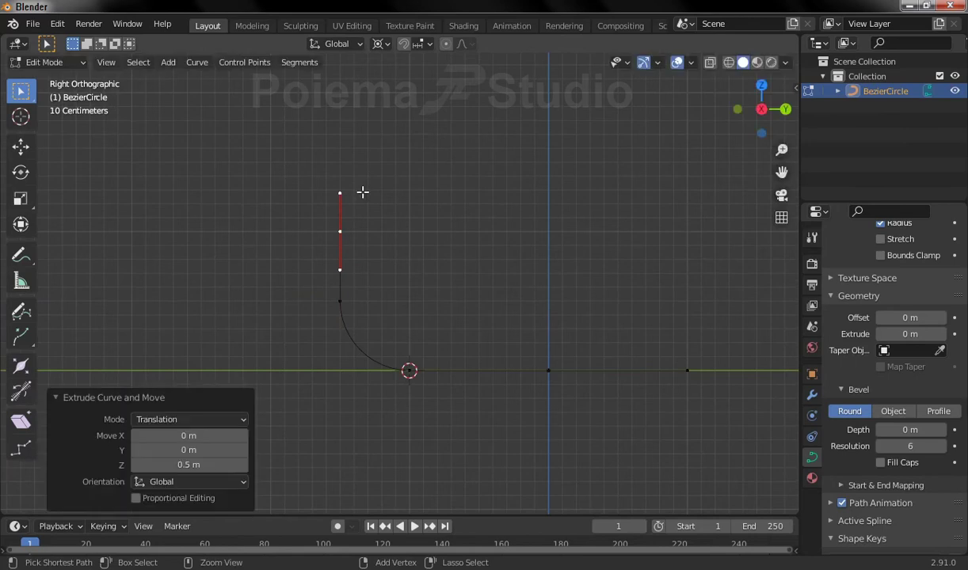
mouse_move(287, 292)
middle_mouse_down()
mouse_move(478, 337)
mouse_move(560, 329)
mouse_move(517, 303)
mouse_move(504, 352)
middle_mouse_up()
left_click(498, 348)
mouse_move(341, 283)
middle_mouse_down()
mouse_move(440, 274)
mouse_move(495, 283)
mouse_move(462, 283)
middle_mouse_up()
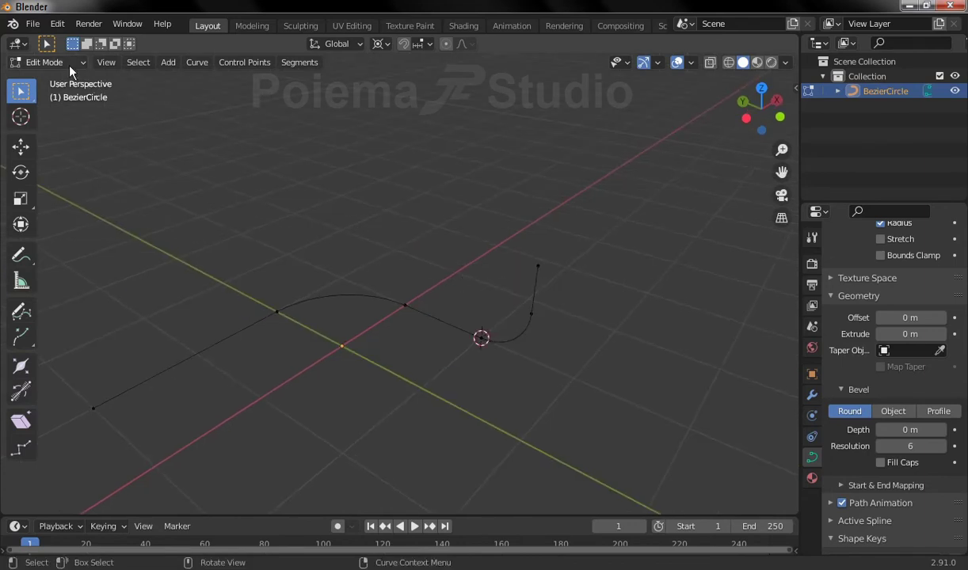
- Switch to Object Mode and set the curve's Bevel Depth to 0.4 m
left_click(65, 60)
left_click(68, 81)
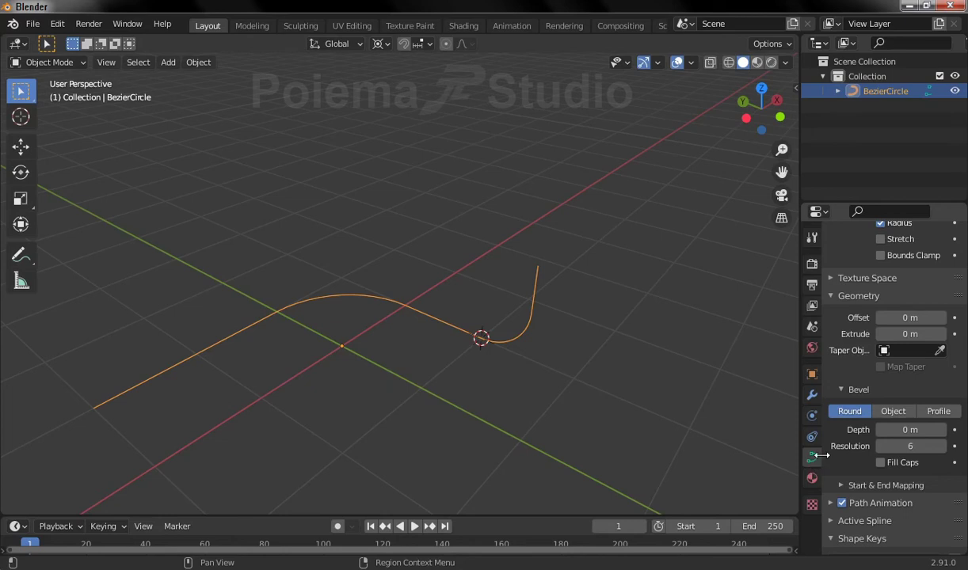
left_click(901, 429)
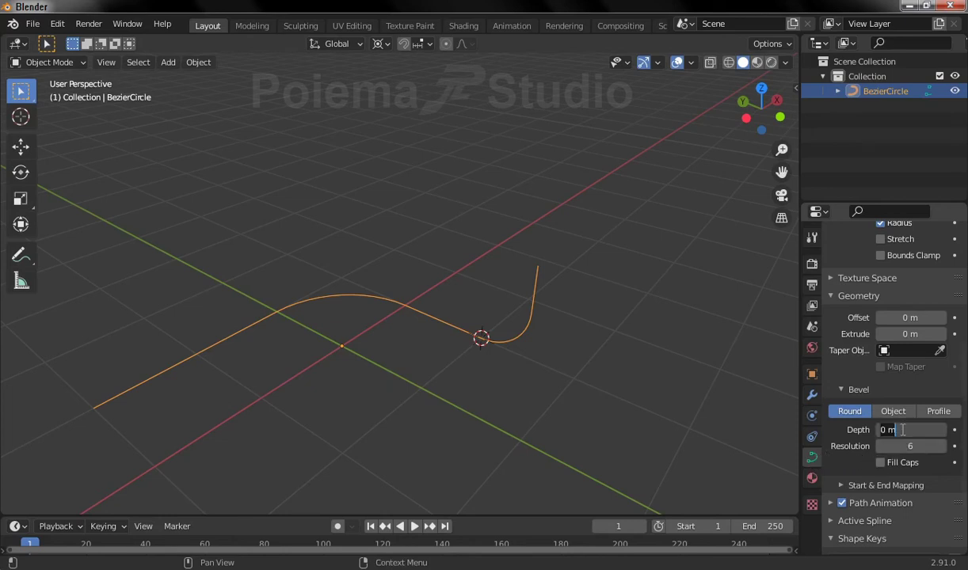
key("BackSpace")
type(".4")
key("Return")
mouse_move(618, 328)
middle_mouse_down()
mouse_move(545, 363)
mouse_move(311, 355)
mouse_move(479, 358)
mouse_move(500, 399)
mouse_move(290, 411)
mouse_move(252, 377)
mouse_move(363, 359)
middle_mouse_up()
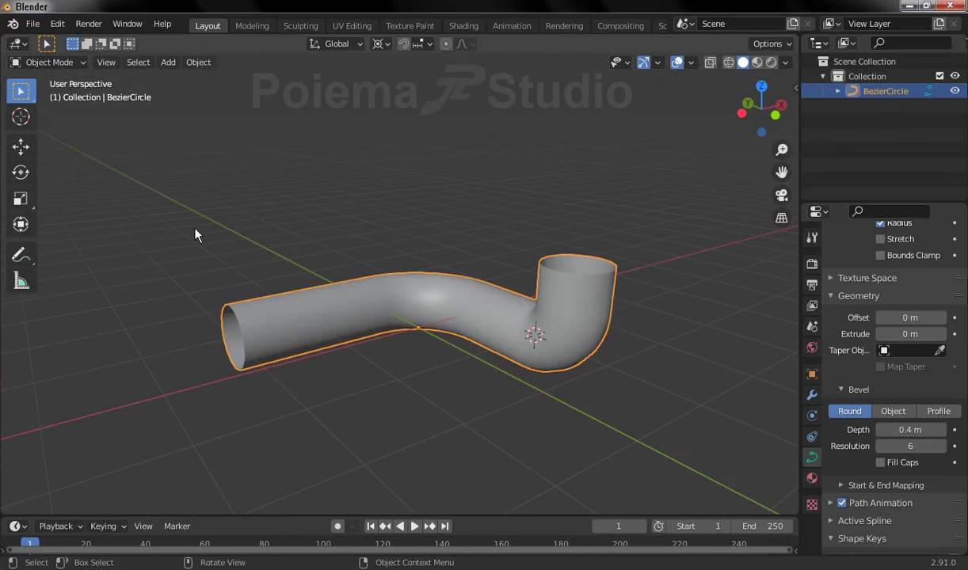
mouse_move(616, 310)
middle_mouse_down()
mouse_move(425, 323)
mouse_move(438, 389)
mouse_move(570, 331)
mouse_move(544, 356)
mouse_move(437, 363)
mouse_move(430, 336)
middle_mouse_up()
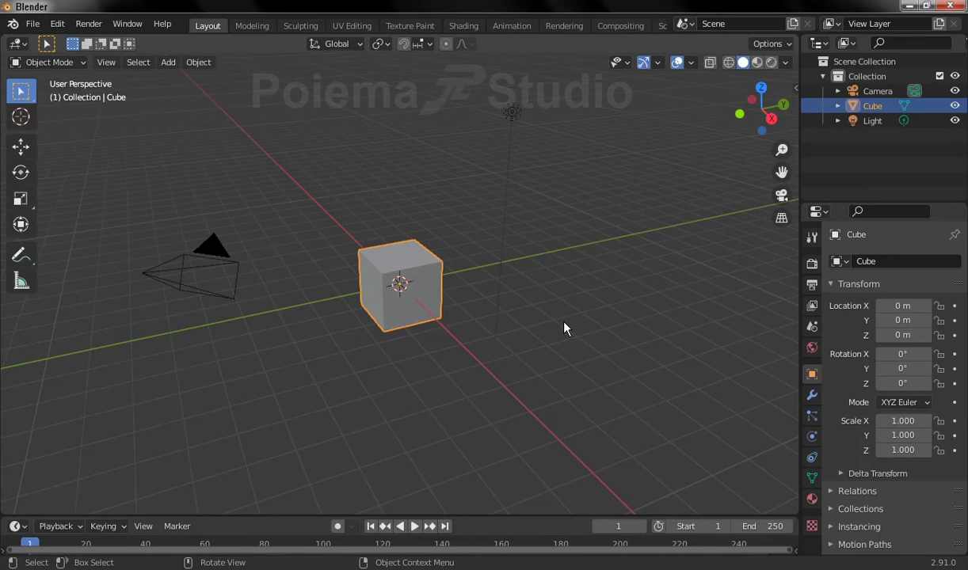
- Select all of the cube, camera and light and delete them
middle_click_drag(447, 331, 479, 361, "shift")
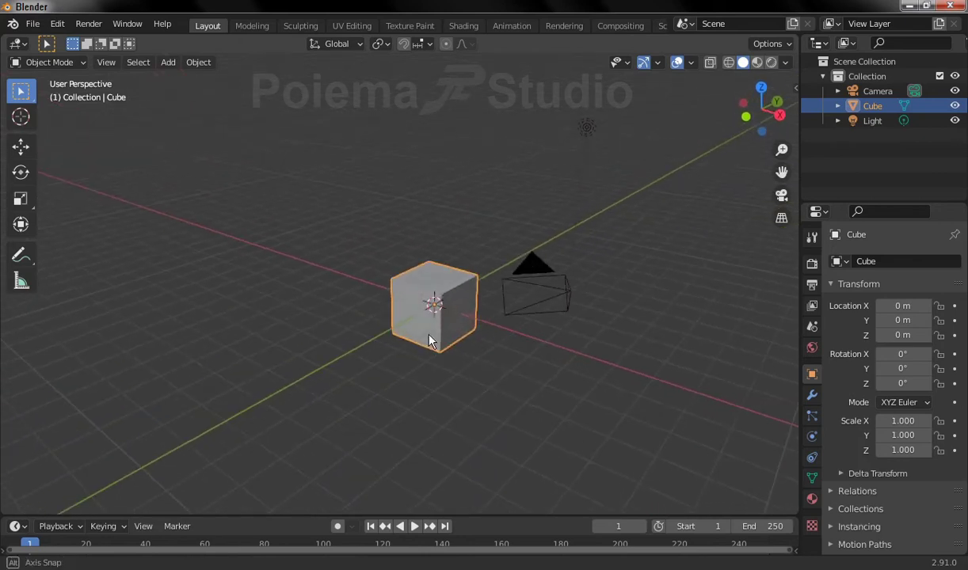
middle_click_drag(381, 349, 403, 339)
middle_click_drag(557, 397, 624, 356)
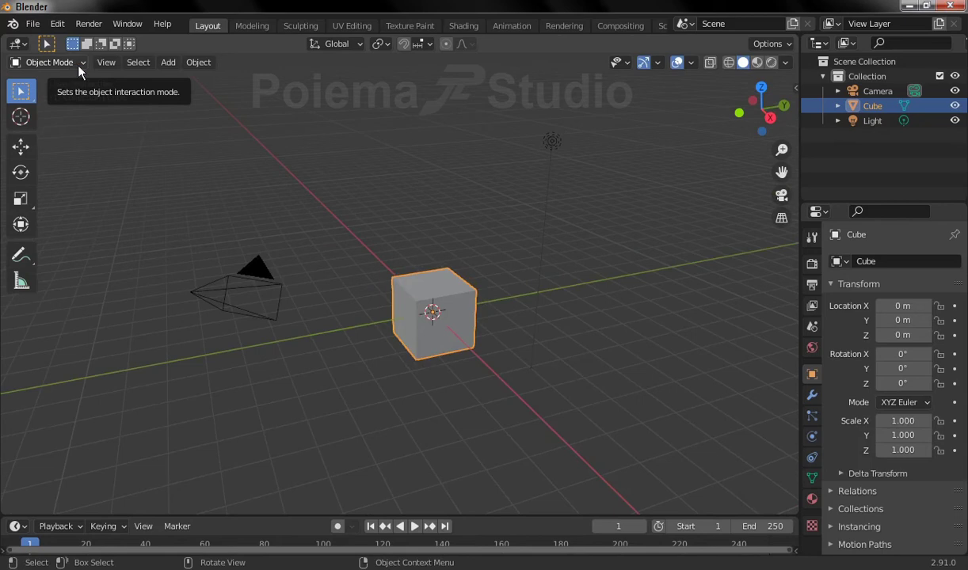
key("a")
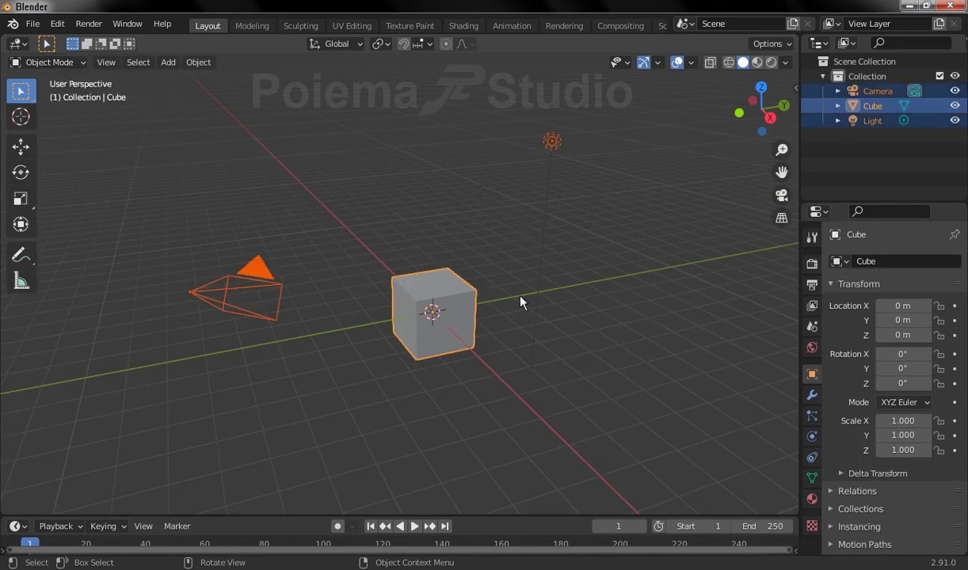
key("x")
left_click(561, 299)
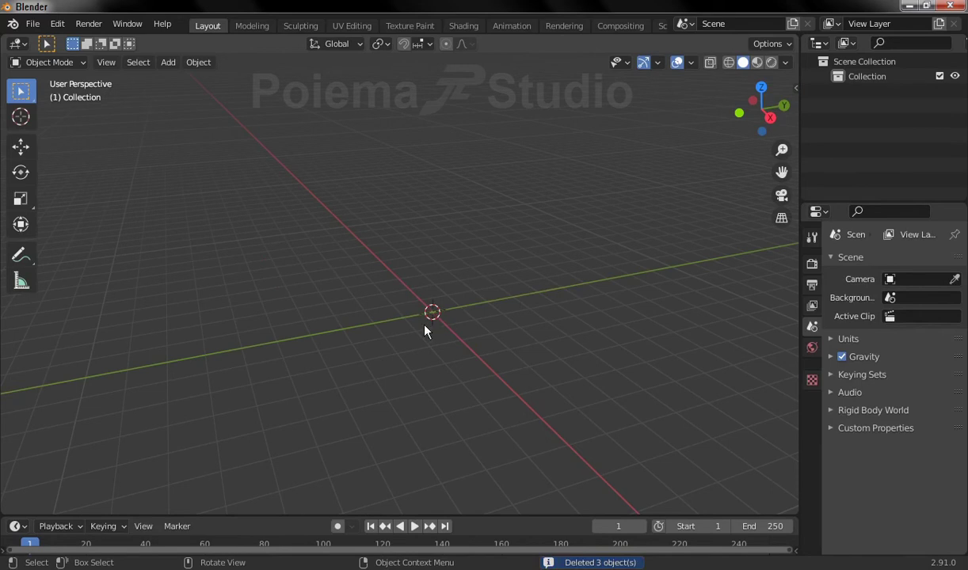
- Add a cylinder with depth 10 m, cap fill Nothing, and Location Z 5 m
left_click(167, 63)
mouse_move(188, 79)
left_click(346, 160)
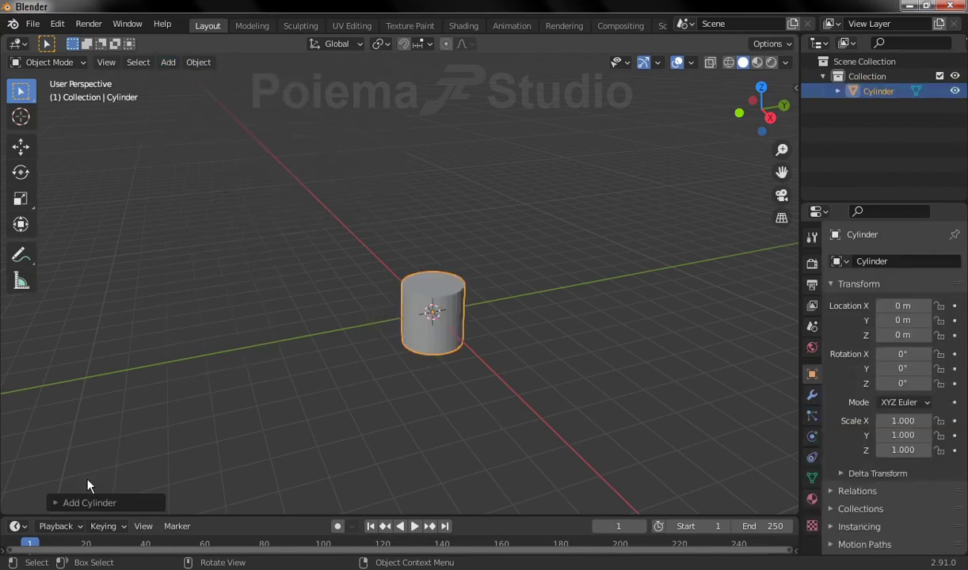
left_click(82, 504)
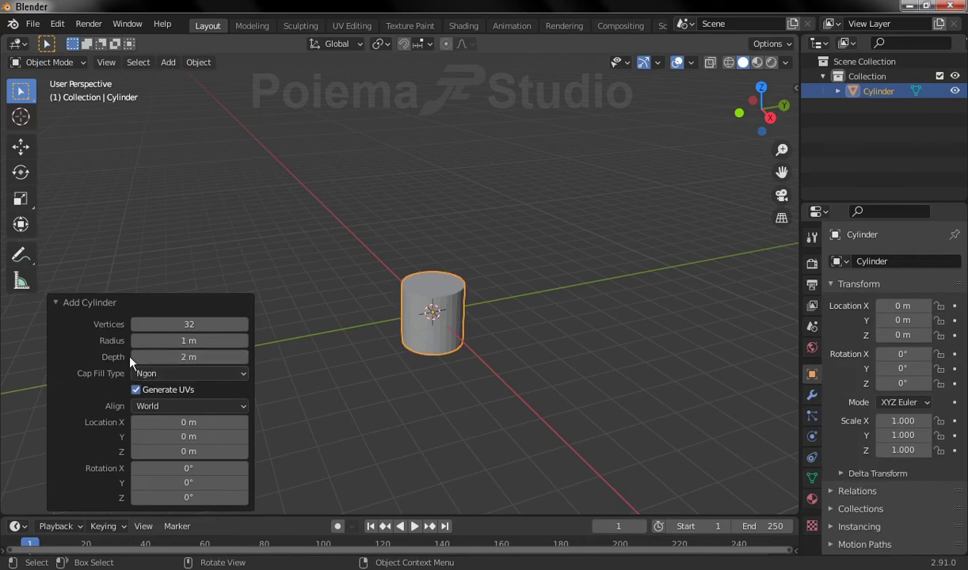
left_click(194, 358)
type("10")
key("Return")
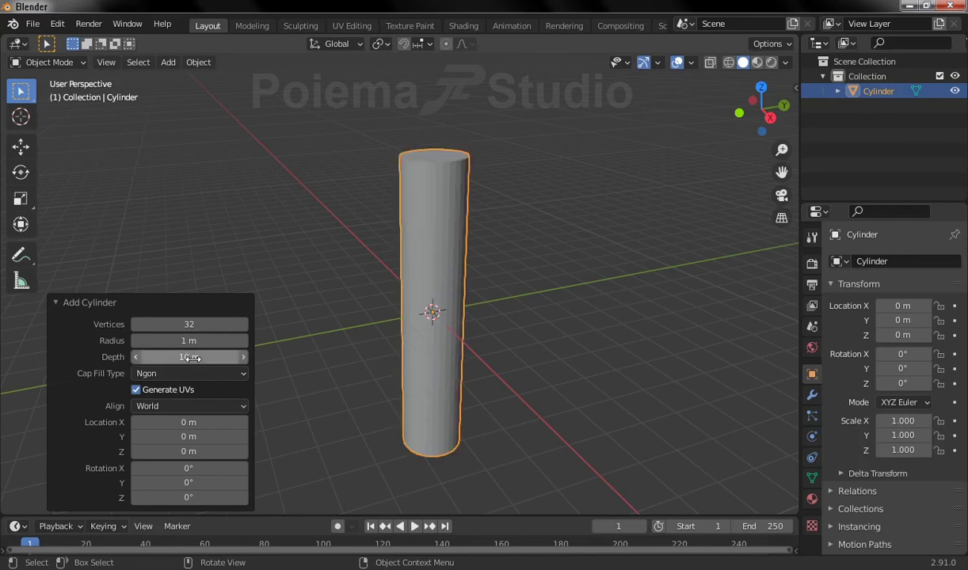
left_click(179, 374)
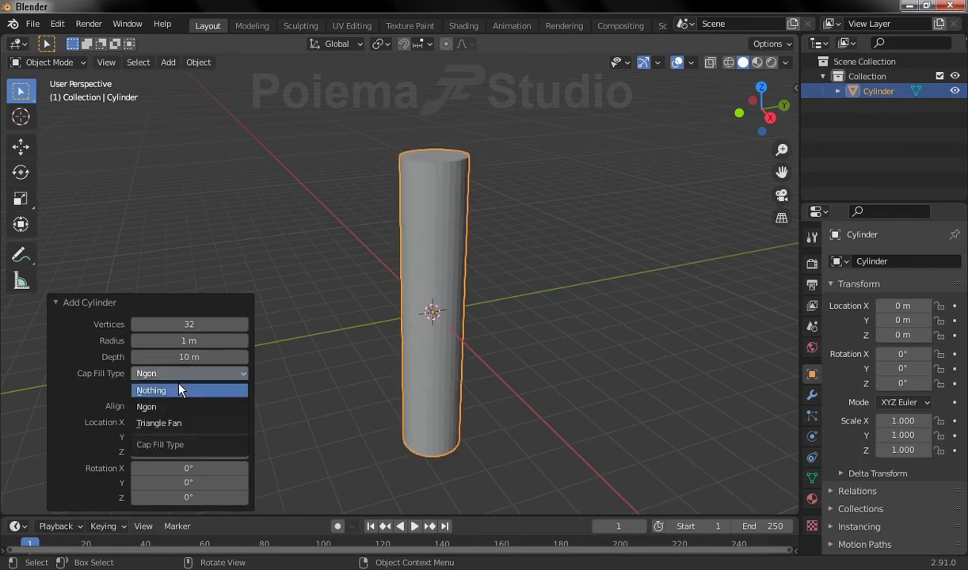
left_click(179, 389)
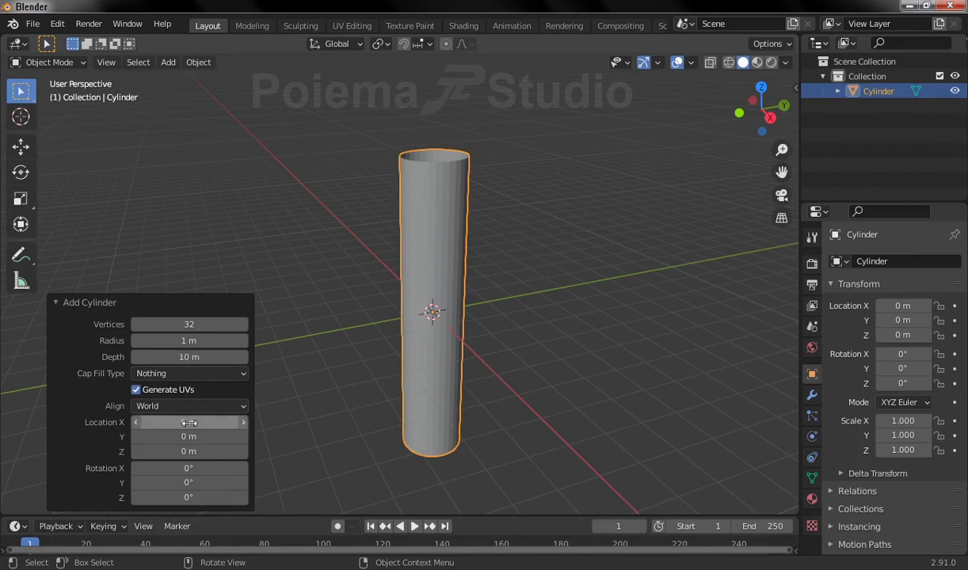
left_click(190, 452)
type("5")
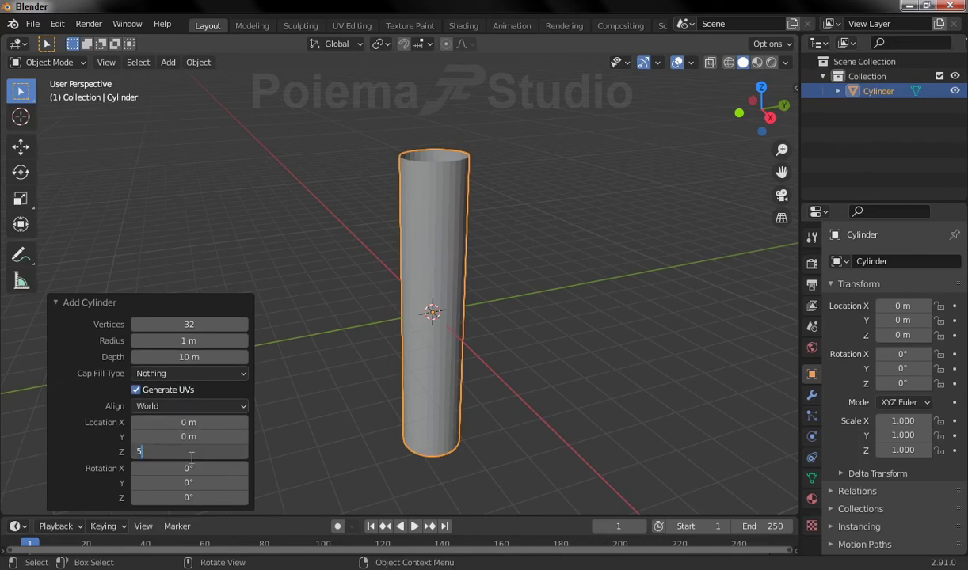
key("Return")
- Frame the upright cylinder and switch to the Front viewpoint
scroll(510, 261, "down", 1)
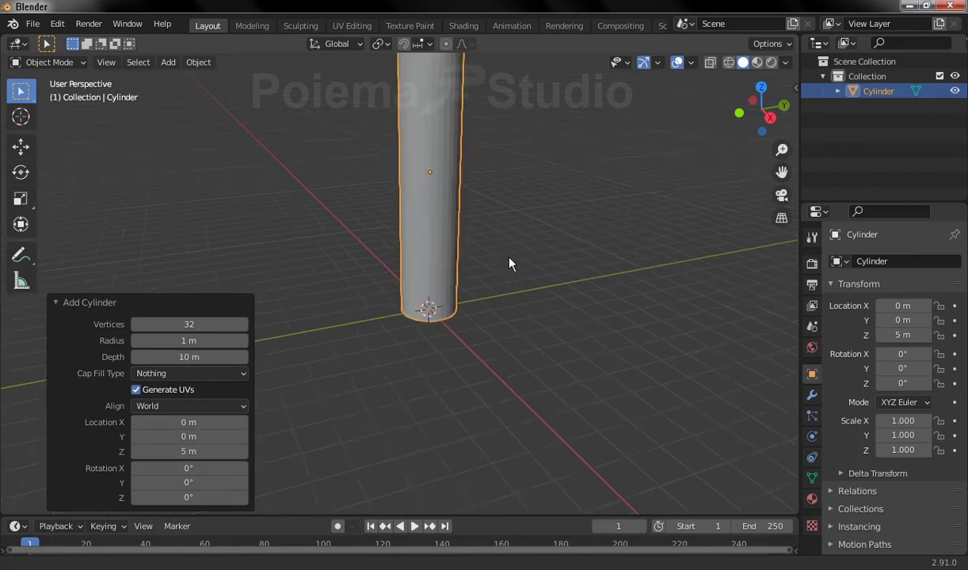
scroll(510, 264, "down", 1)
middle_click_drag(467, 267, 460, 317, "shift")
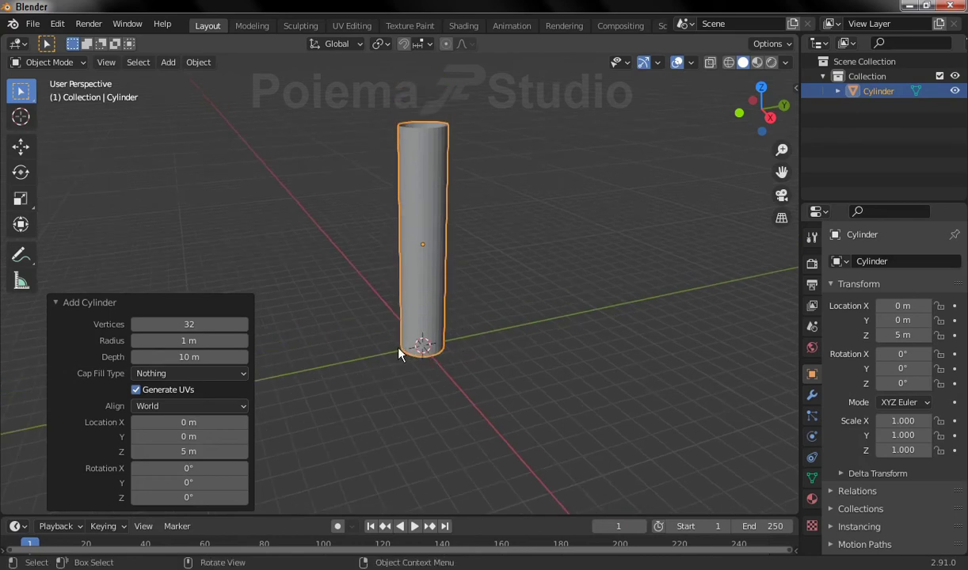
left_click(504, 318)
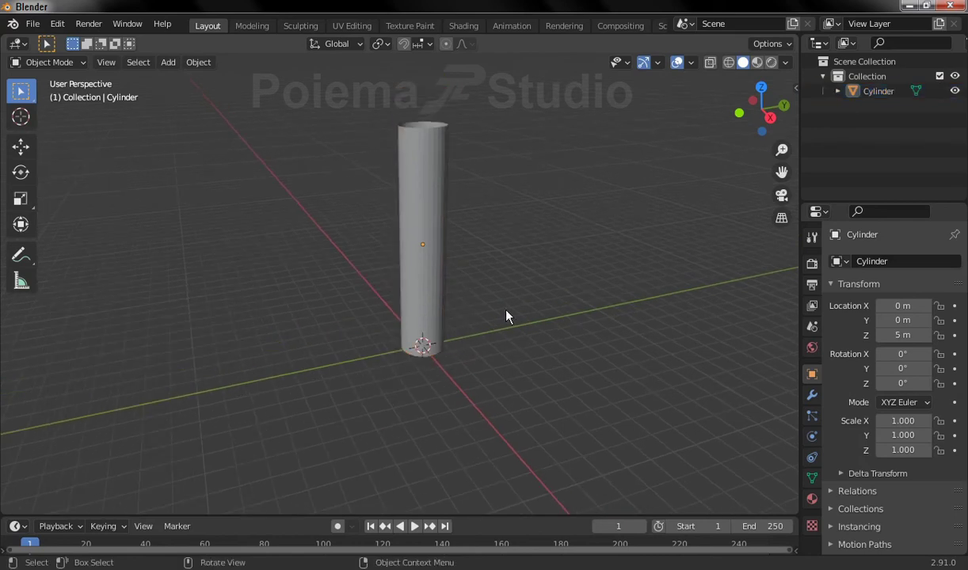
left_click(445, 276)
middle_click_drag(506, 212, 448, 265, "shift")
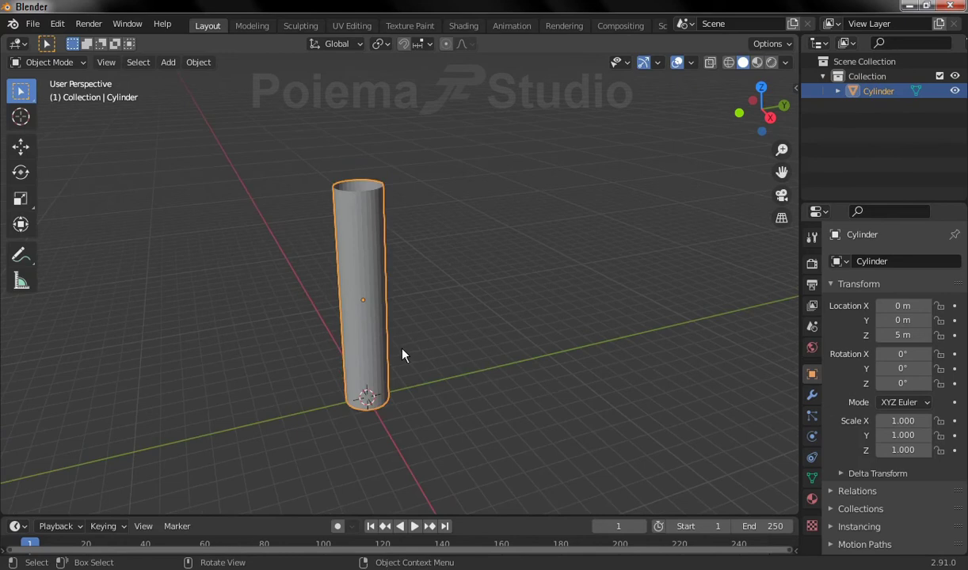
middle_click_drag(402, 353, 438, 350)
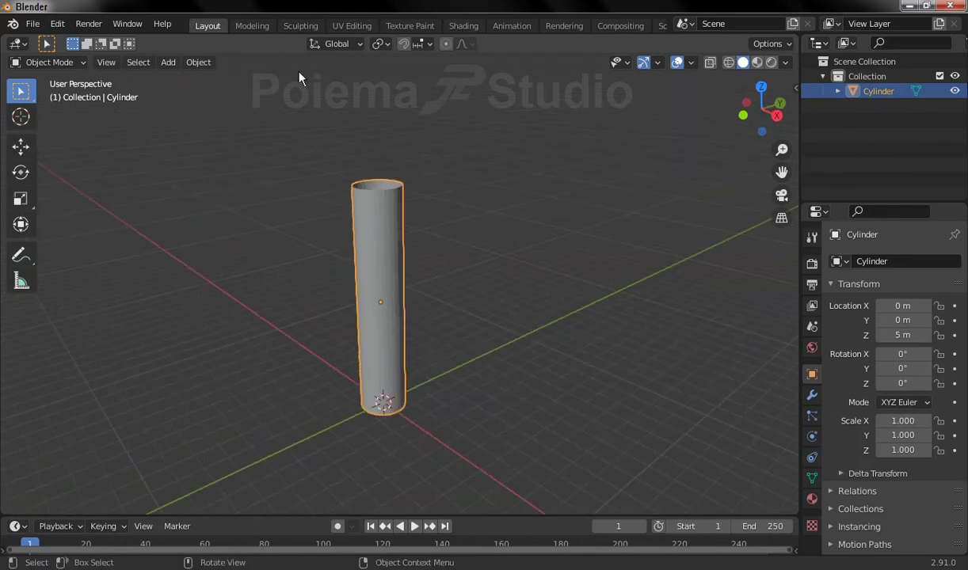
left_click(112, 67)
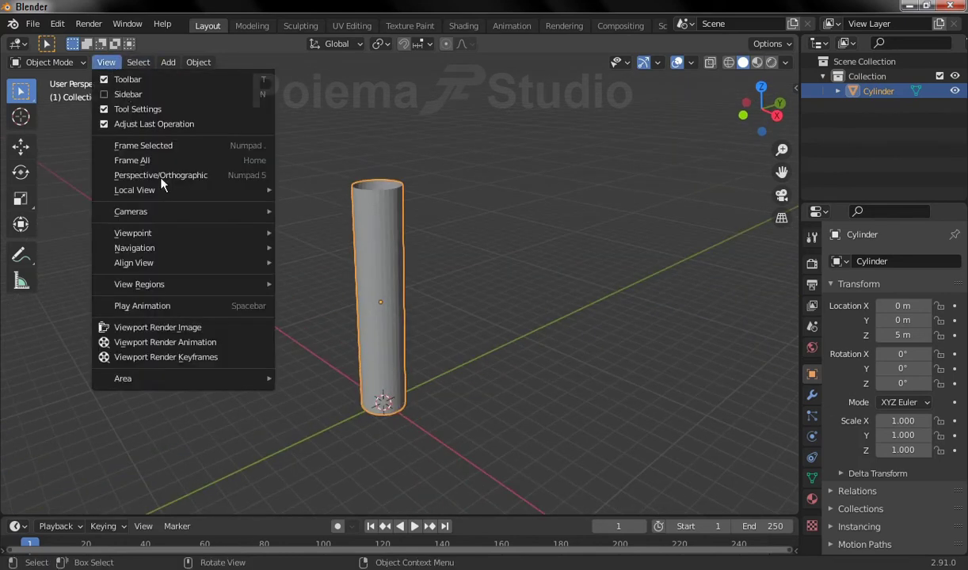
mouse_move(134, 233)
left_click(358, 293)
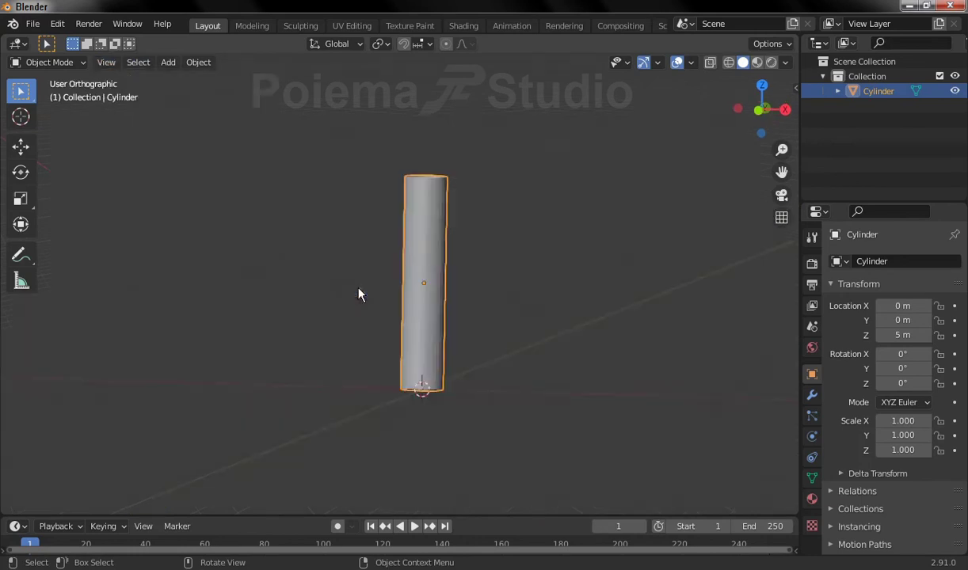
mouse_move(493, 242)
middle_mouse_down("shift")
mouse_move(423, 264)
mouse_move(382, 261)
mouse_move(425, 270)
middle_mouse_up("shift")
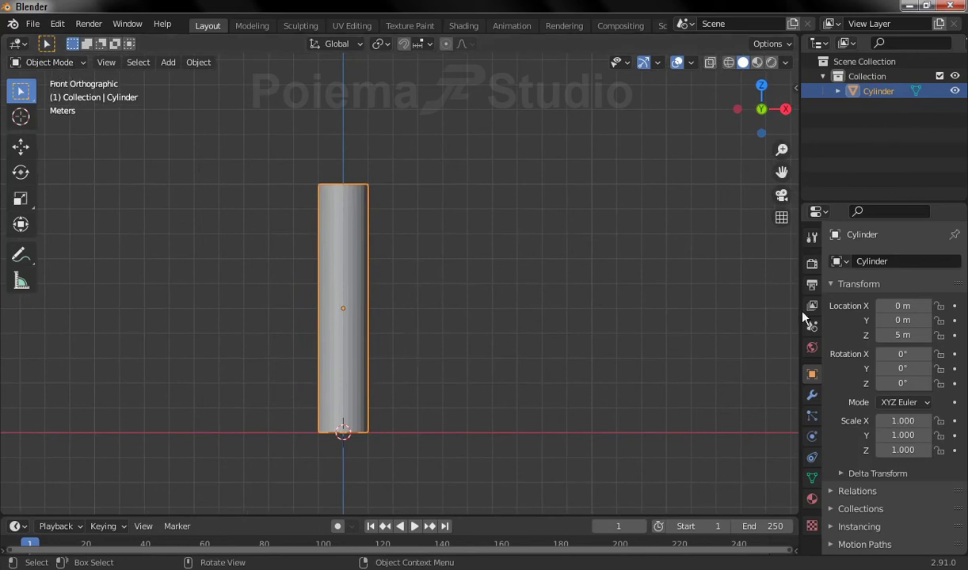
- Add a Simple Deform modifier to the cylinder, set to Bend, 90° angle around the Y axis
left_click(811, 395)
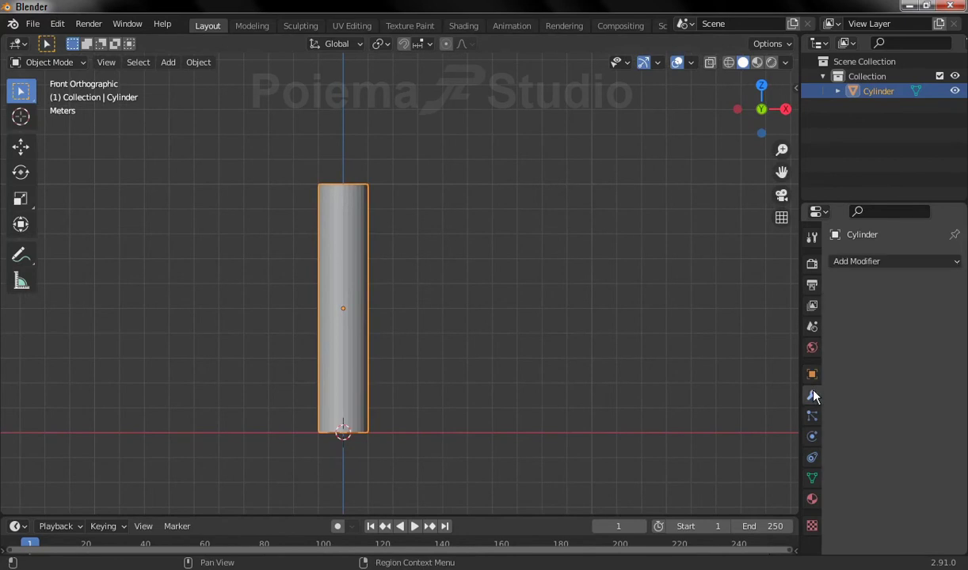
left_click(849, 263)
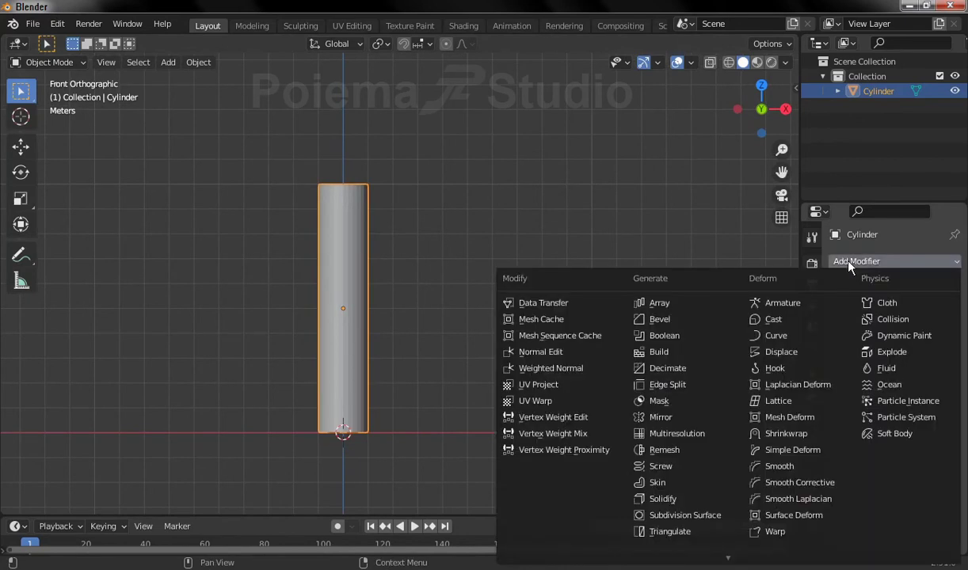
left_click(833, 453)
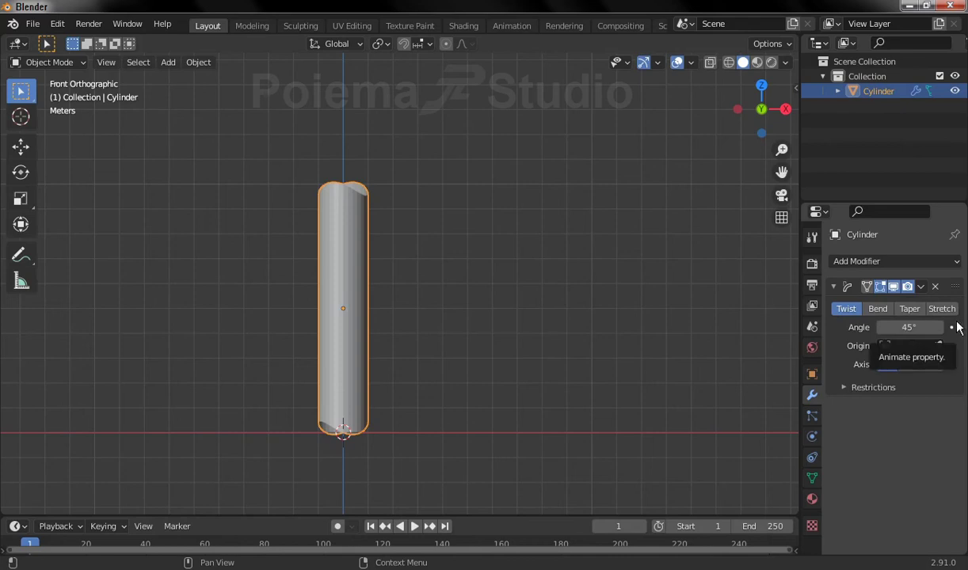
left_click(879, 317)
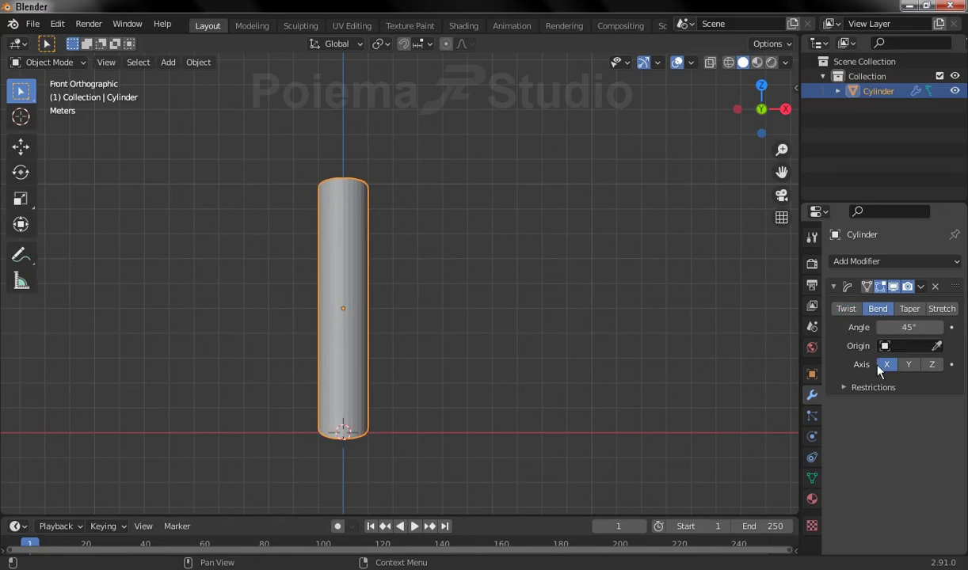
double_click(902, 327)
type("90")
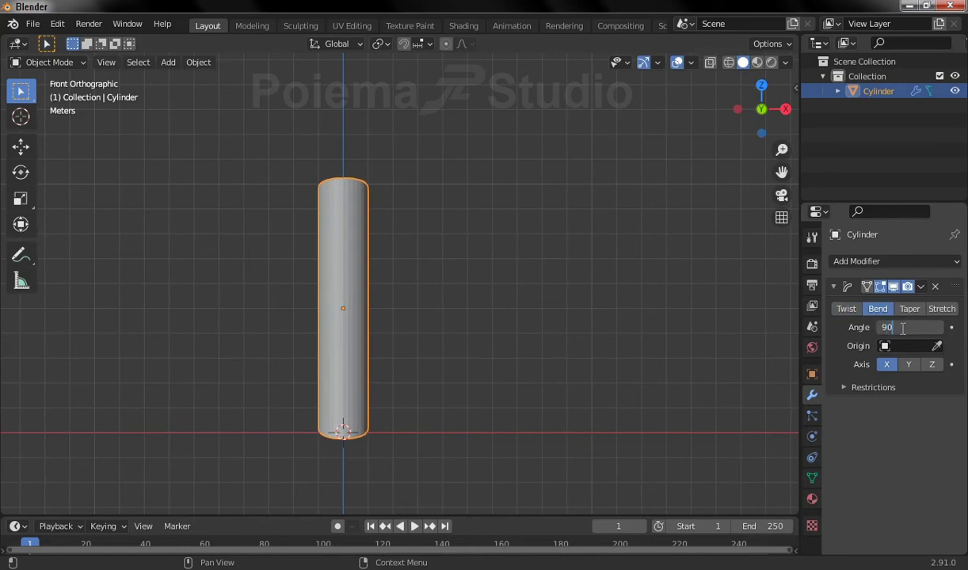
key("Return")
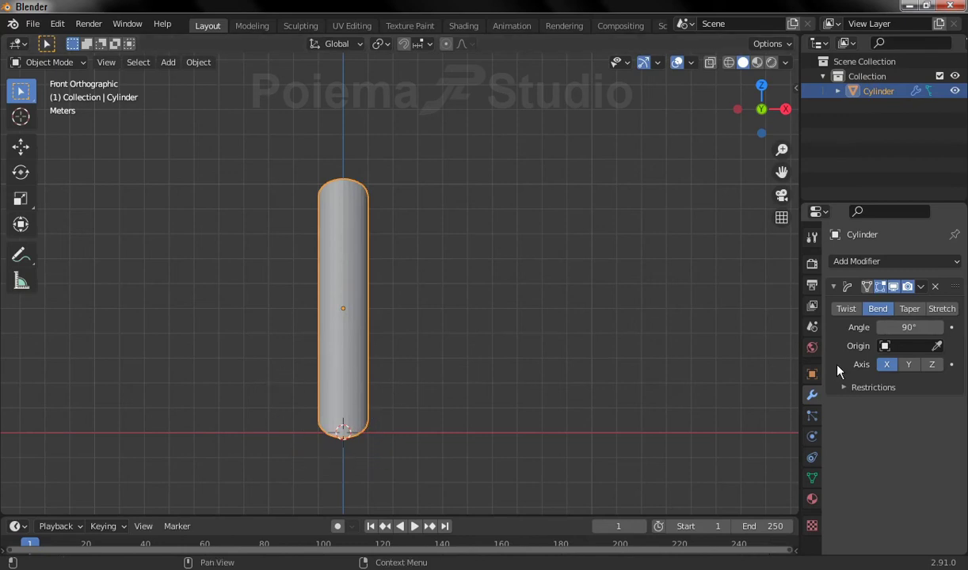
left_click(908, 365)
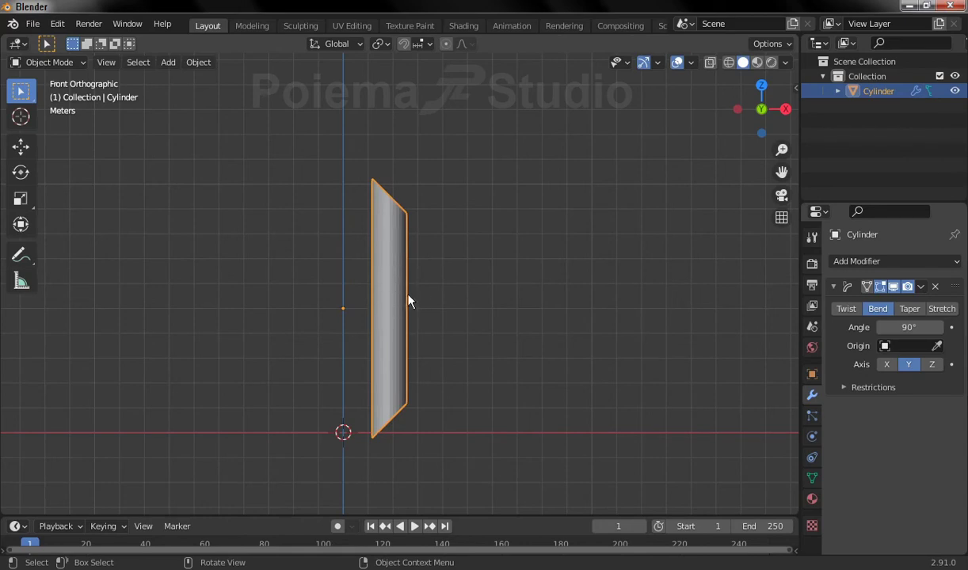
- Switch the cylinder into Edit Mode and clear the mesh selection
left_click(71, 62)
left_click(56, 97)
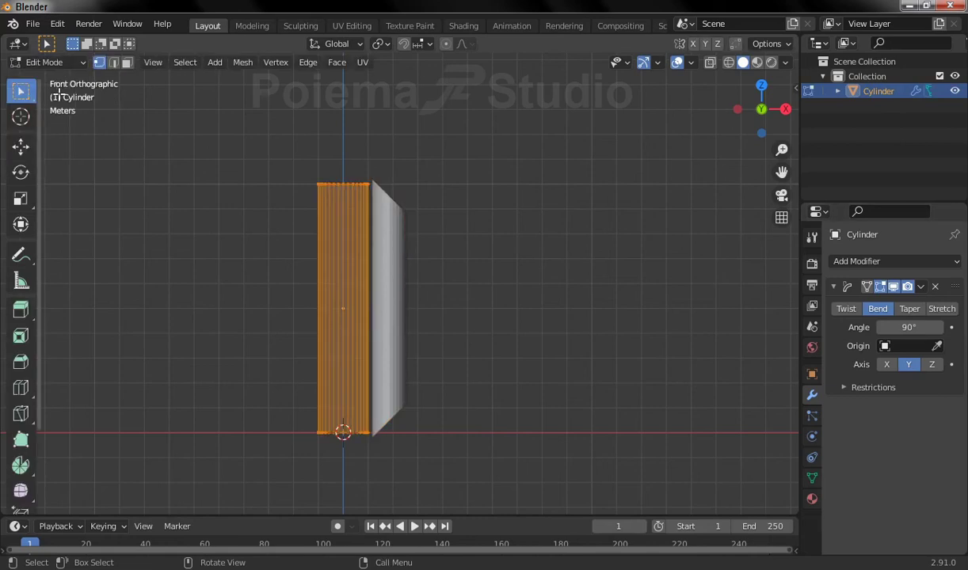
left_click(287, 331)
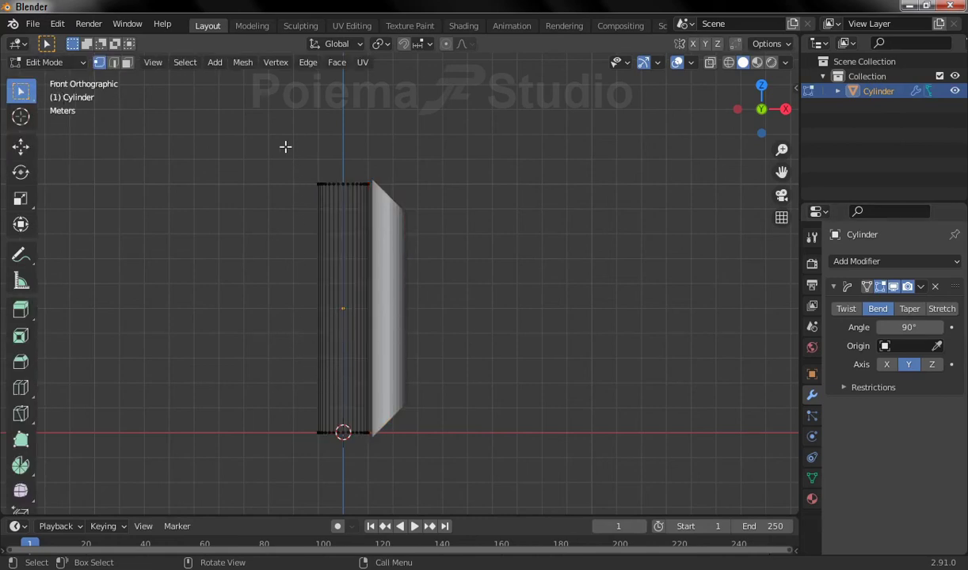
key("b")
left_click_drag(286, 146, 392, 487)
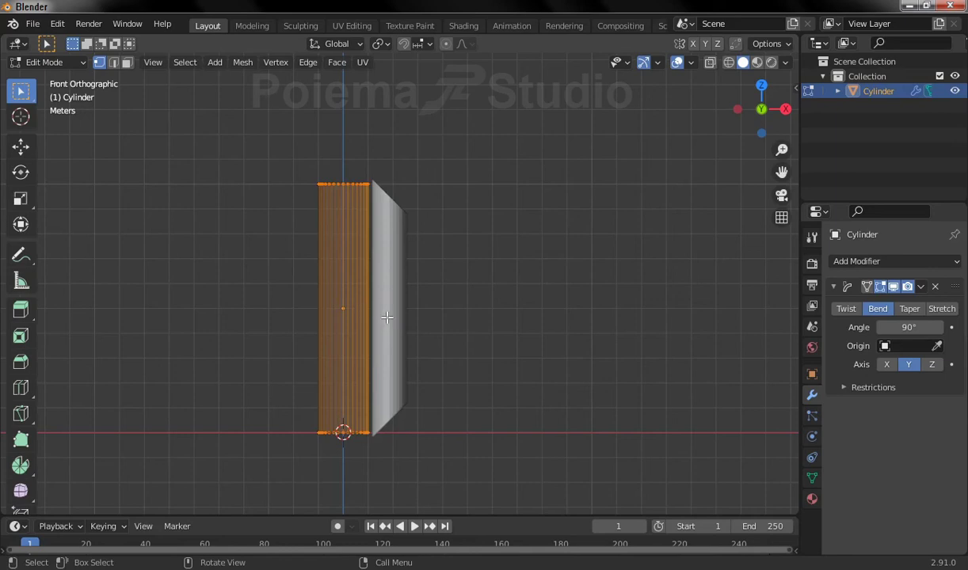
left_click(256, 258)
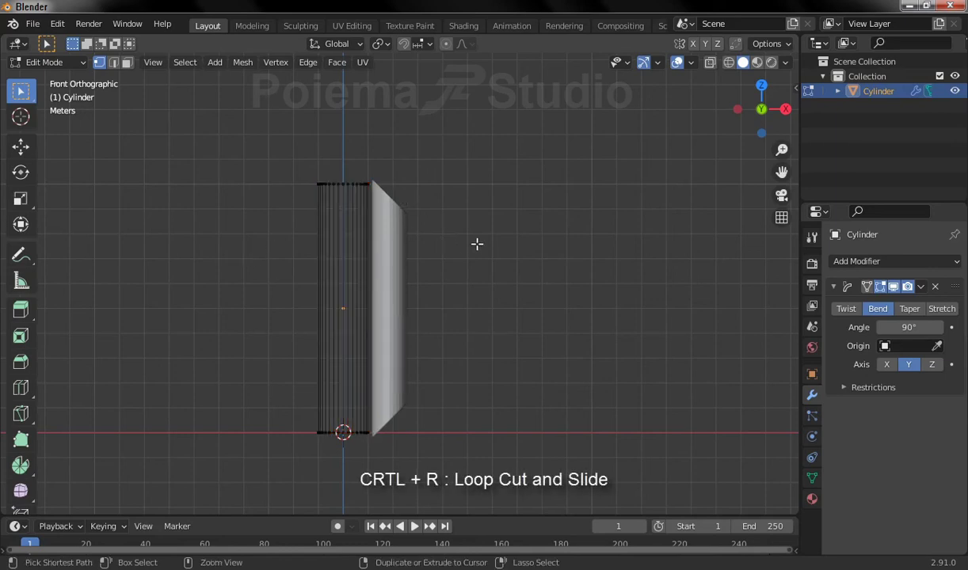
- Add 9 centered loop cuts along the cylinder's length
key("ctrl+r")
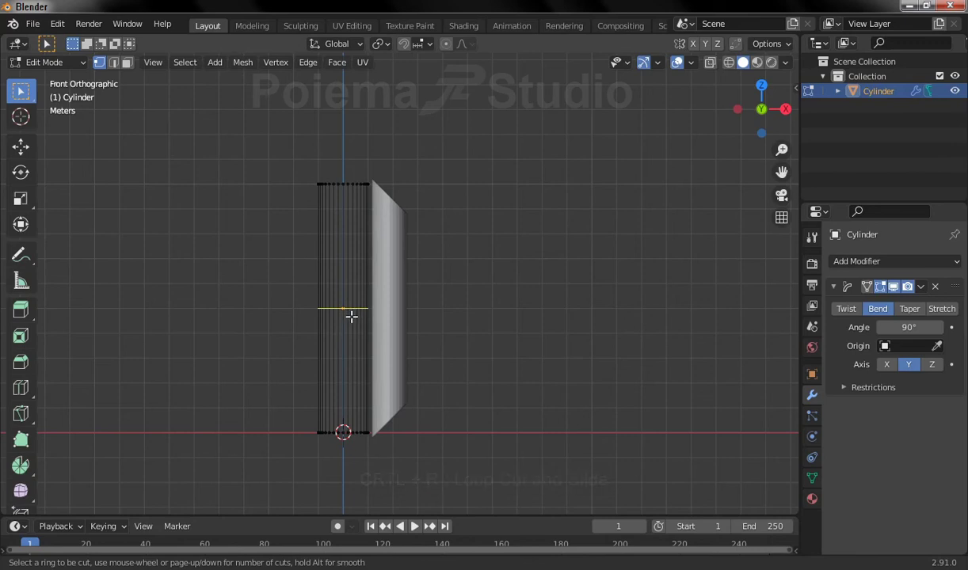
left_click(350, 316)
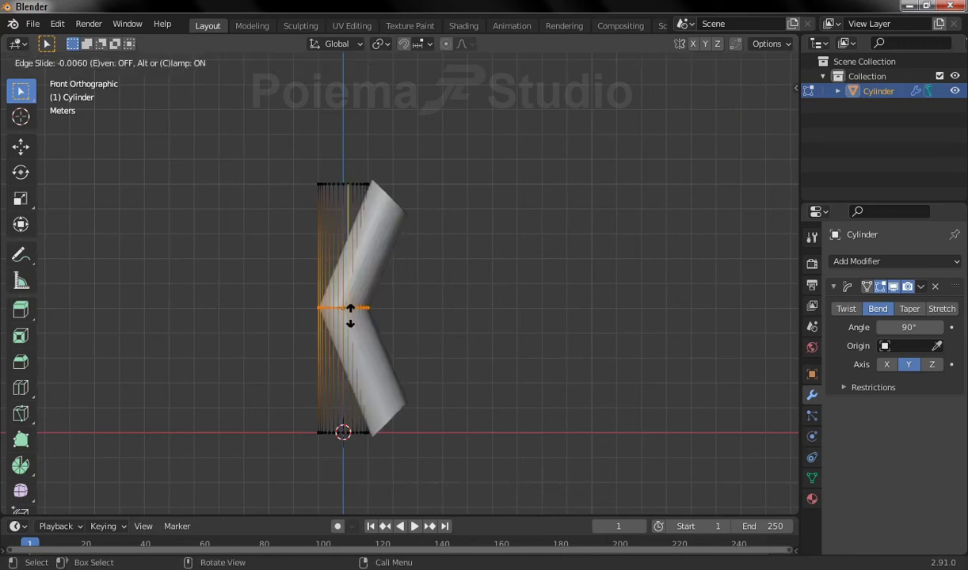
right_click(365, 318)
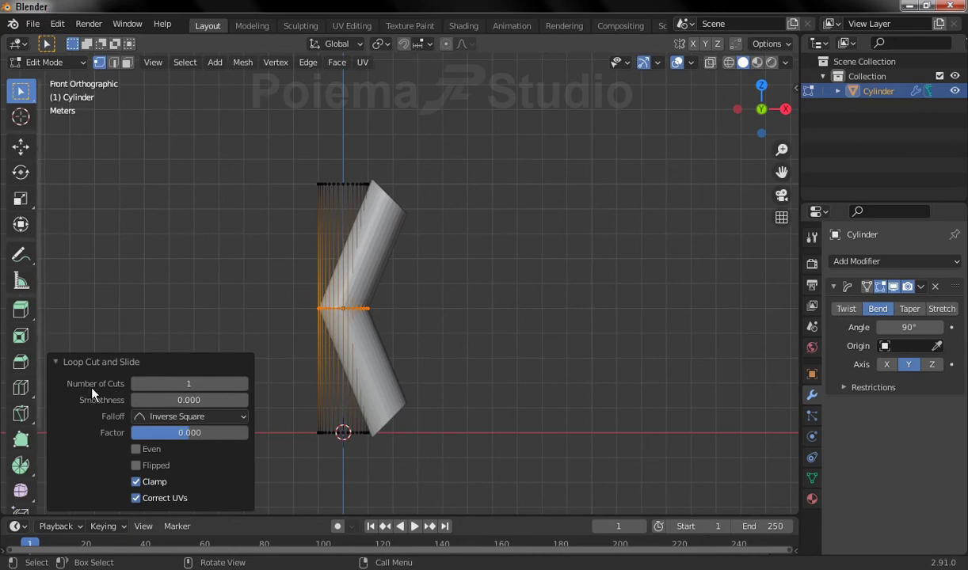
left_click(217, 385)
type("9")
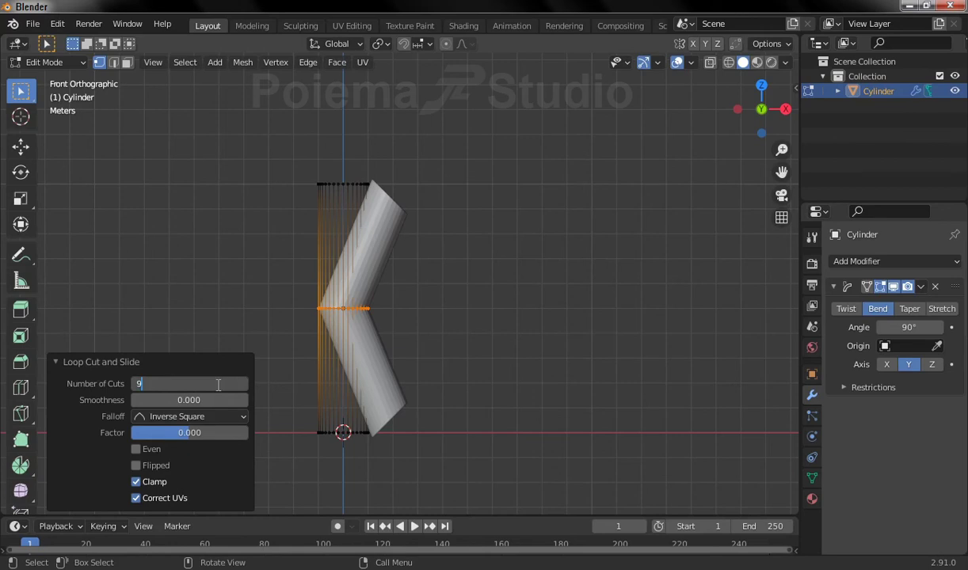
key("Return")
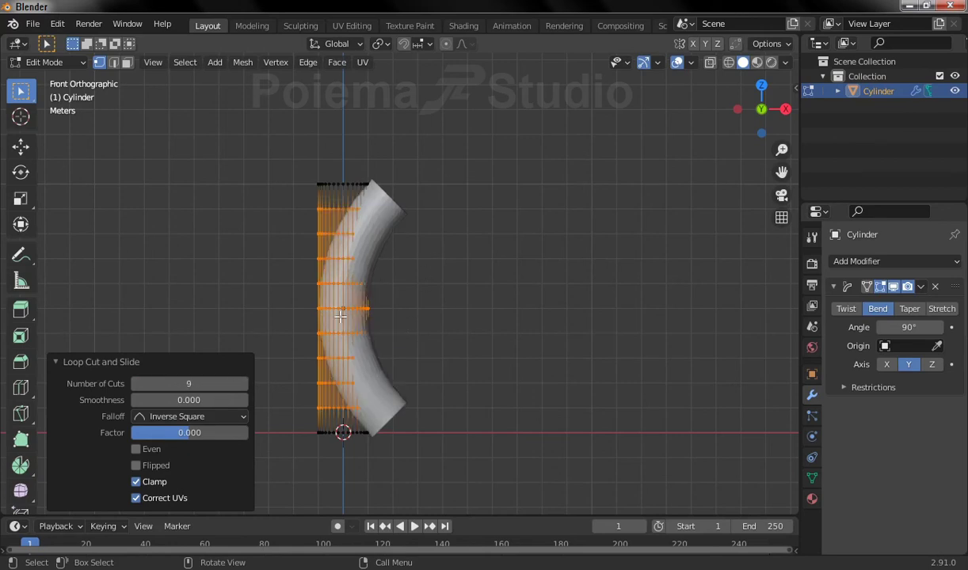
middle_click_drag(380, 302, 439, 286, "shift")
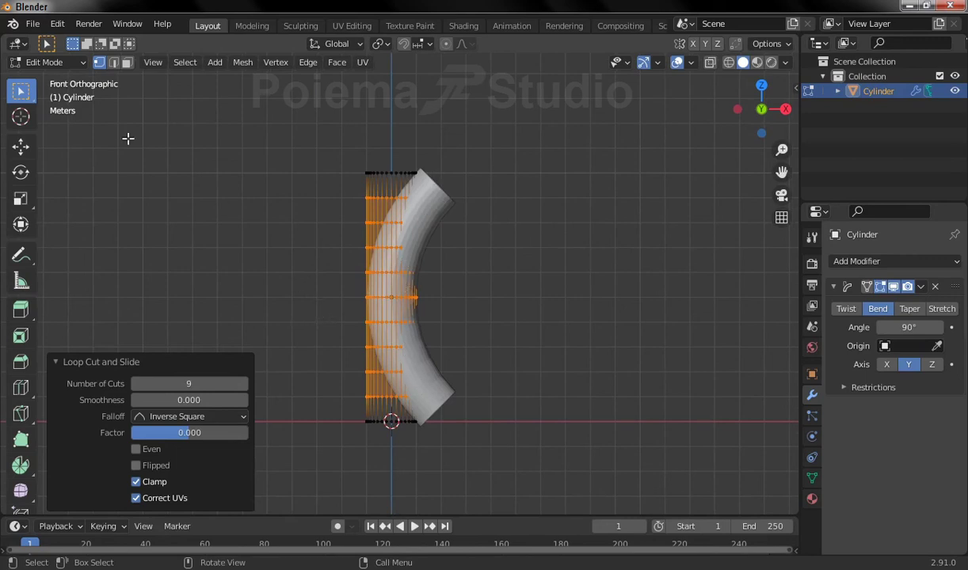
- Back in Object Mode, set the Bend modifier's lower limit to 0.5 (limits 0.50–1.00)
left_click(72, 63)
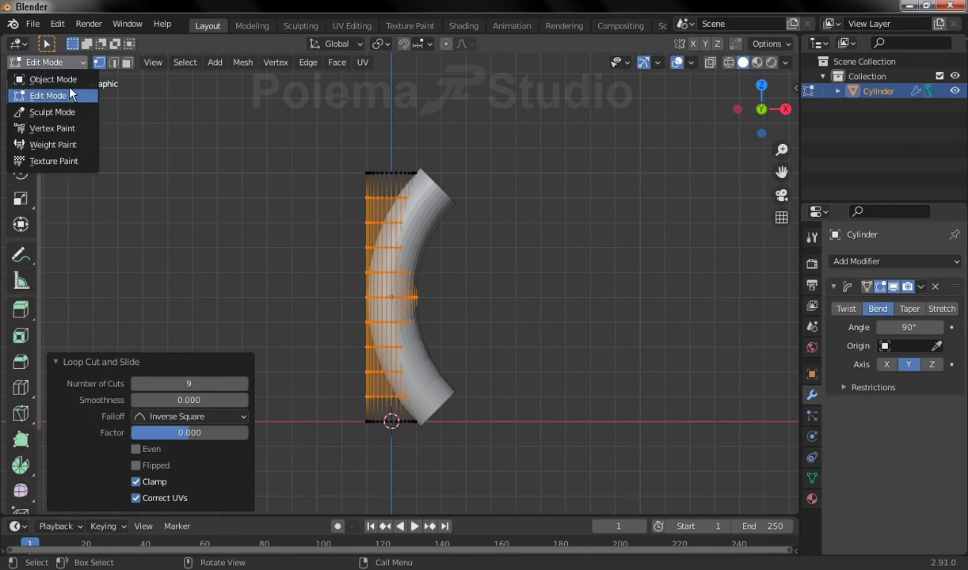
left_click(69, 79)
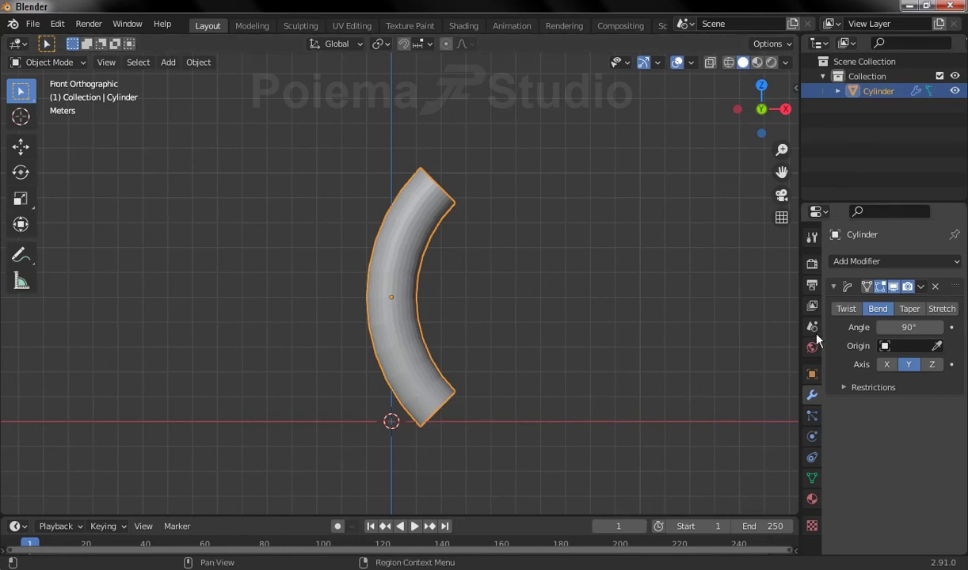
left_click(843, 389)
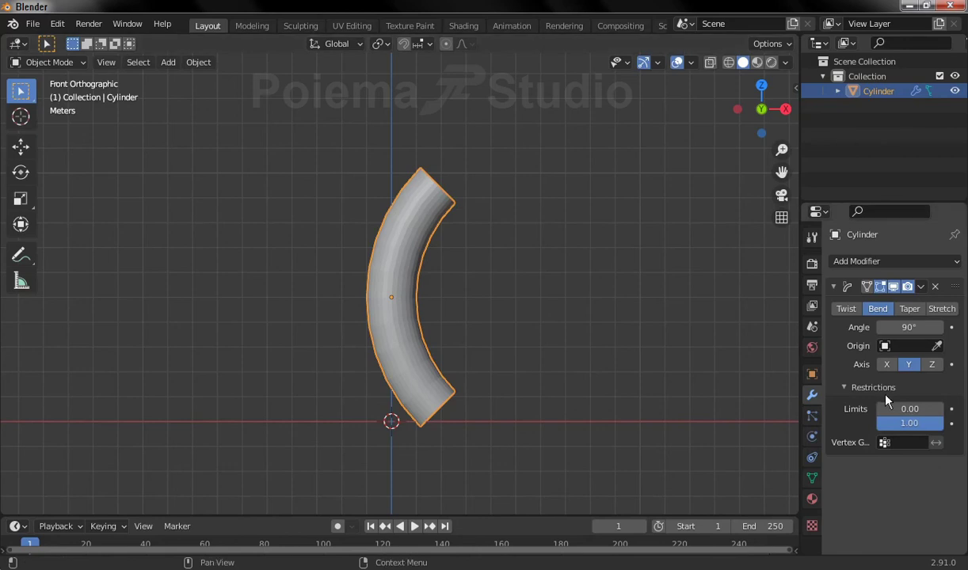
left_click(907, 409)
key("BackSpace")
type("0.5")
key("Return")
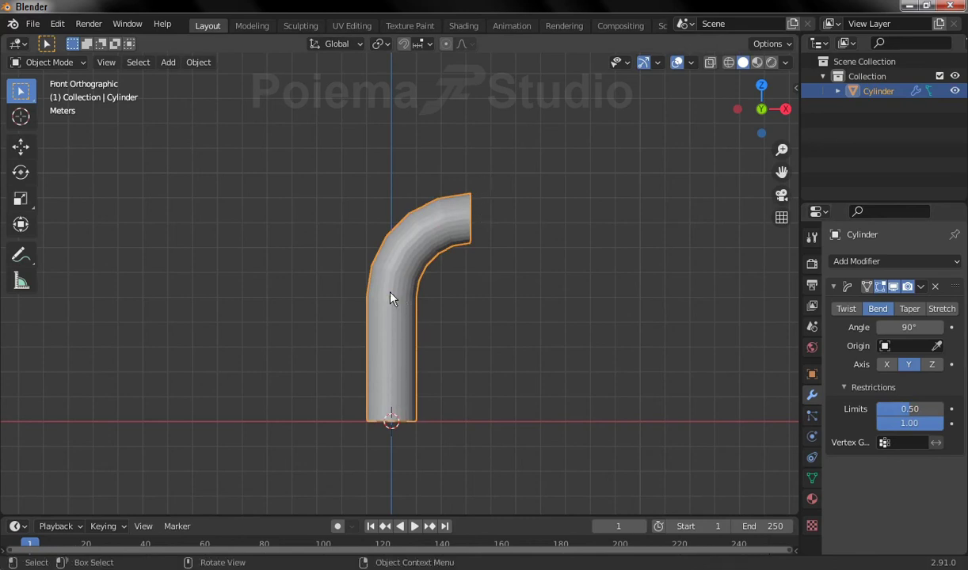
- Pan and zoom the viewport to frame the hooked pipe
middle_click_drag(492, 291, 457, 318, "shift")
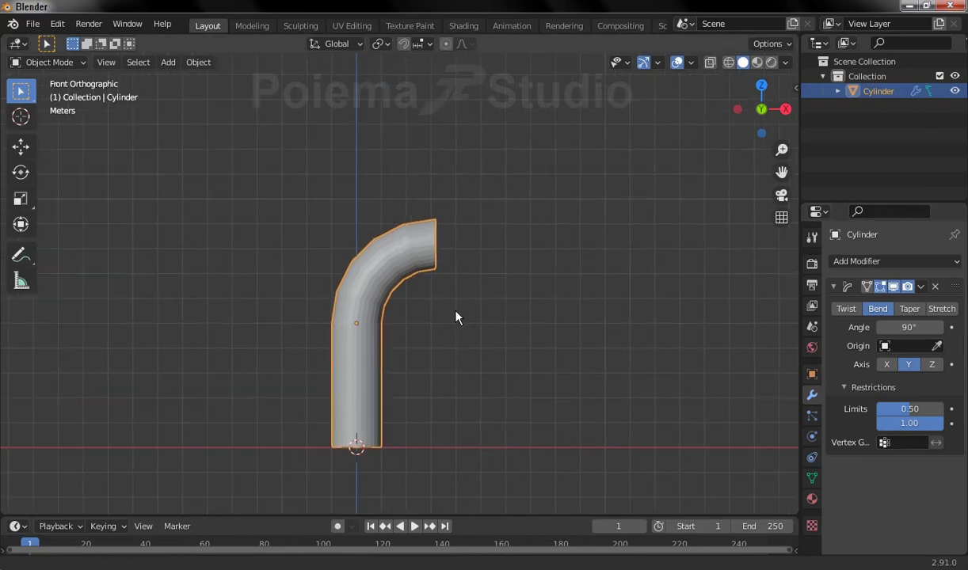
scroll(461, 358, "up", 3)
scroll(475, 297, "down", 1)
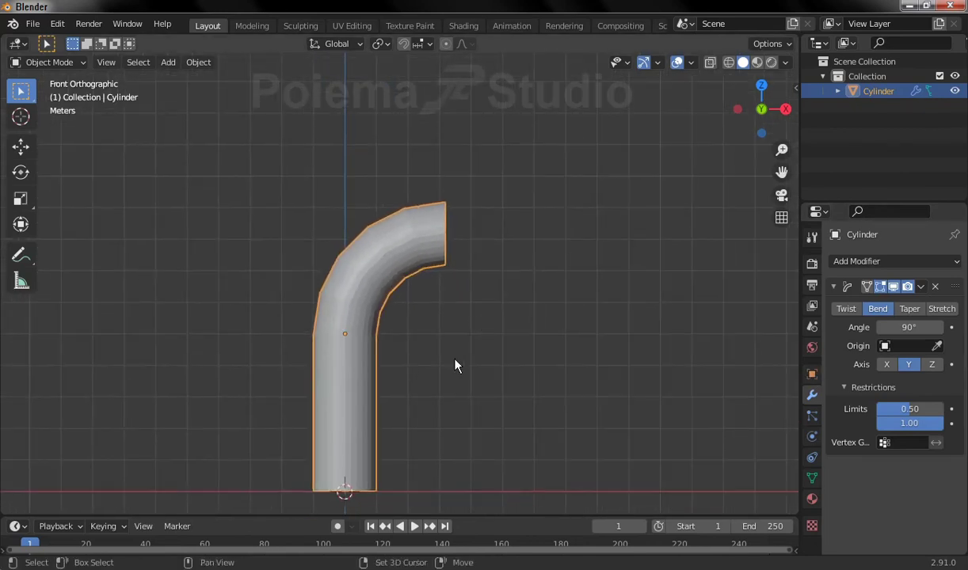
middle_click_drag(456, 365, 457, 331, "shift")
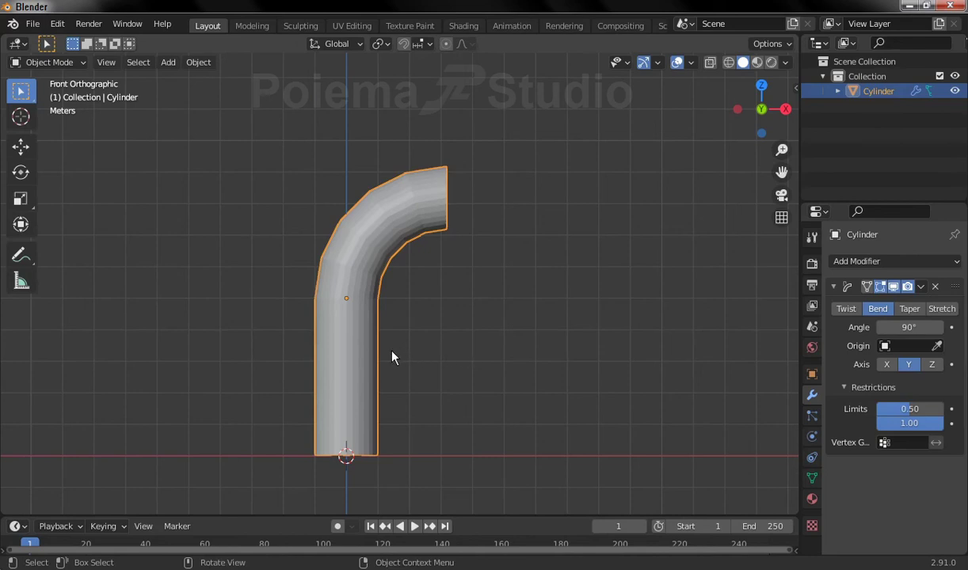
middle_click_drag(463, 315, 404, 313, "shift")
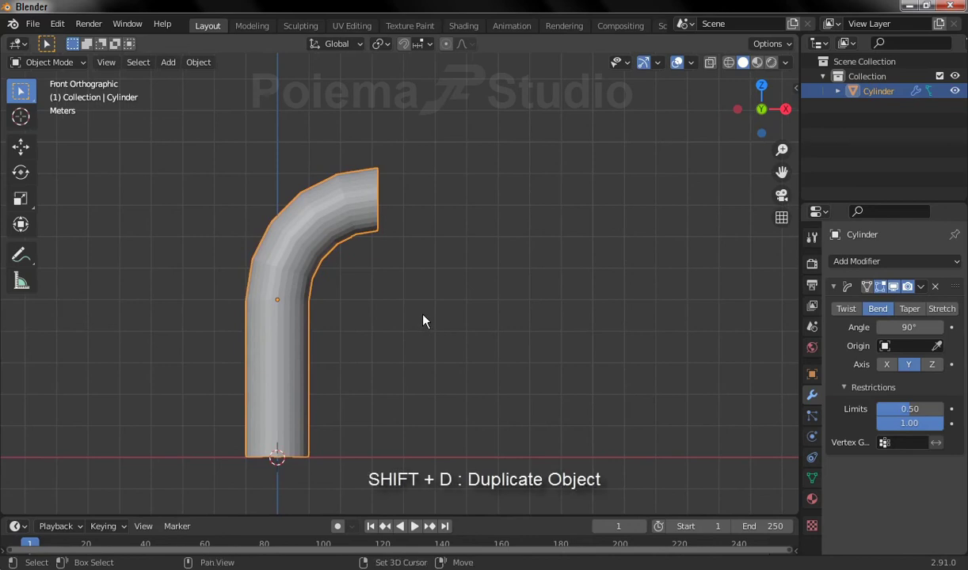
- Duplicate the bent pipe as Cylinder.001 and move it 9.1314 m right along X
key("shift+d")
right_click(598, 306)
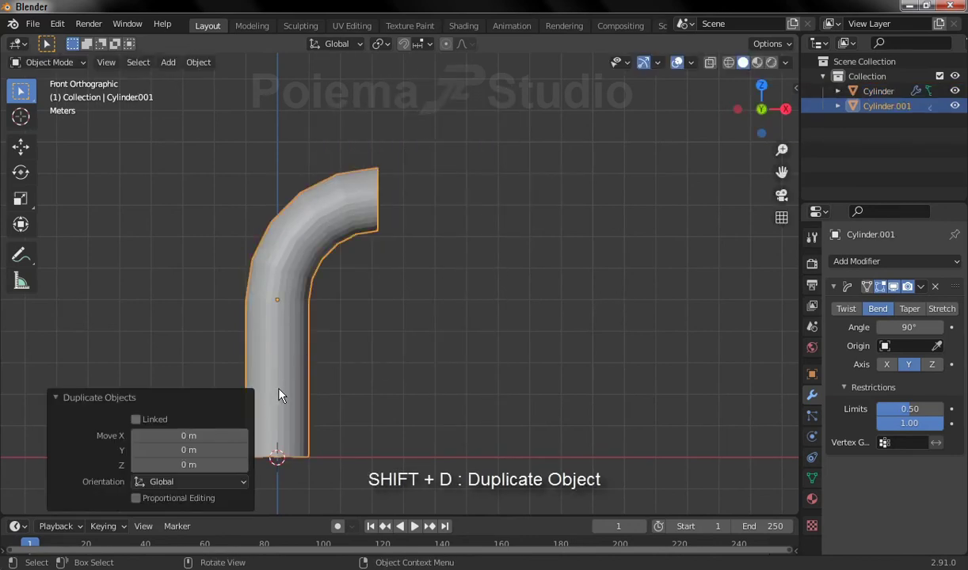
key("g")
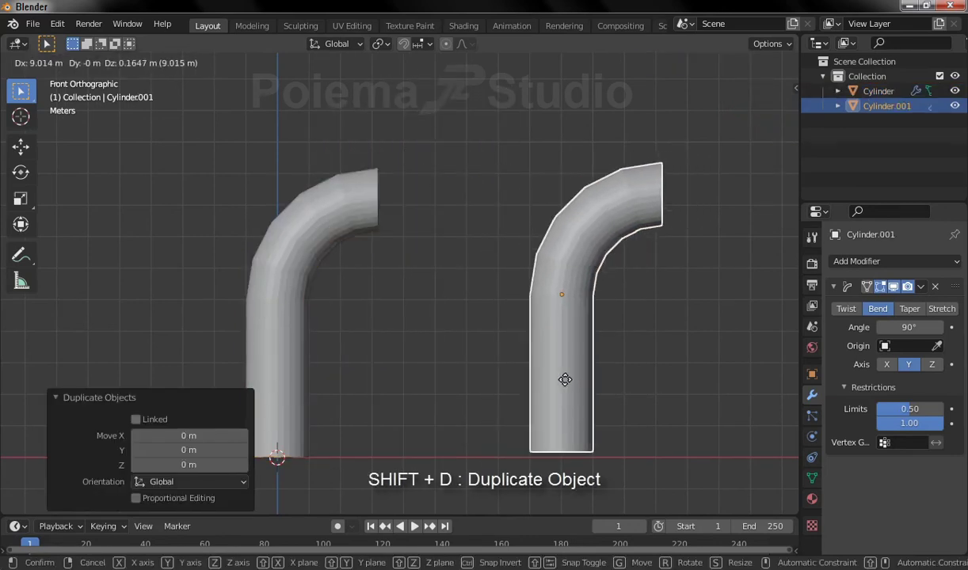
left_click(568, 382)
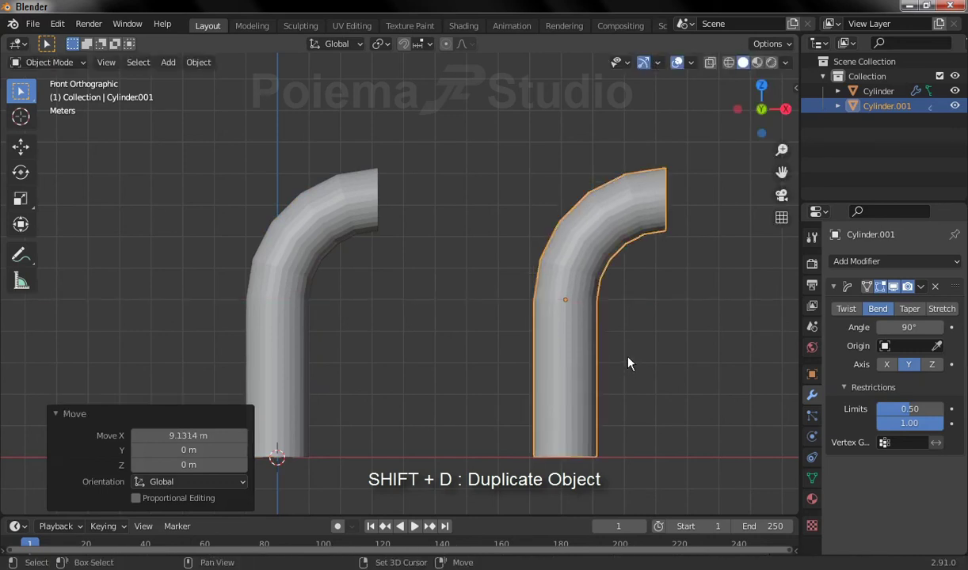
middle_click_drag(626, 358, 500, 357, "shift")
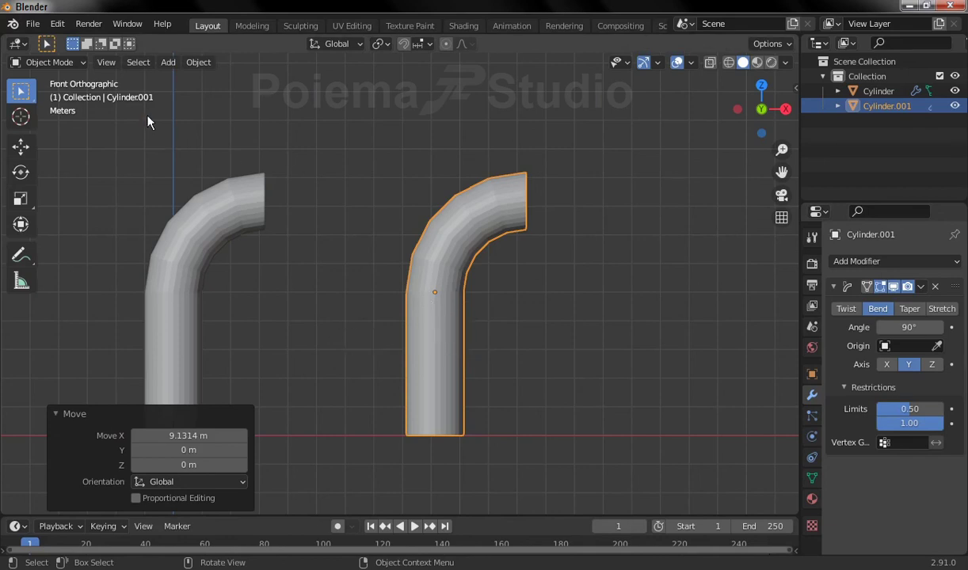
- In Edit Mode, raise all of Cylinder.001's mesh 5 m on Z, then return to Object Mode
left_click(78, 59)
left_click(65, 89)
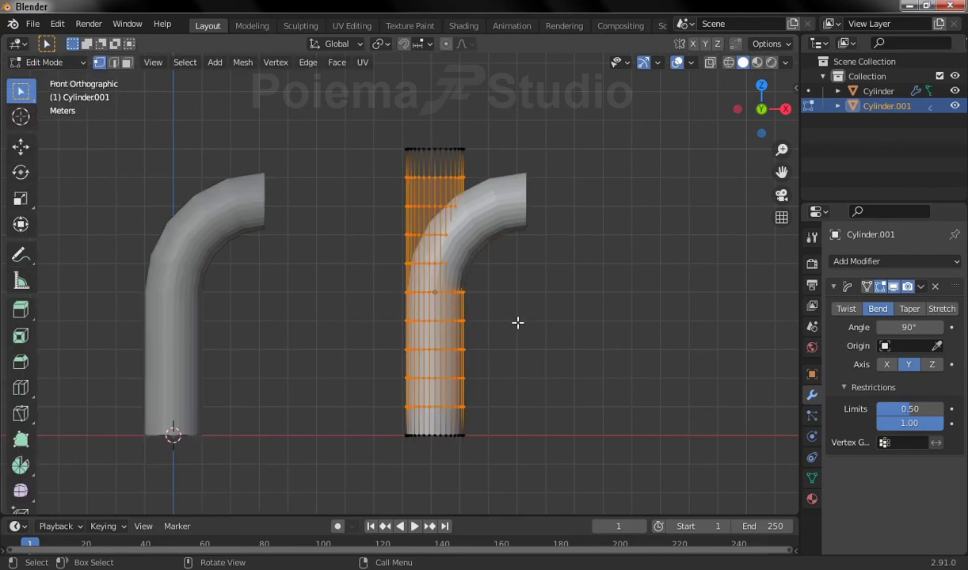
key("a")
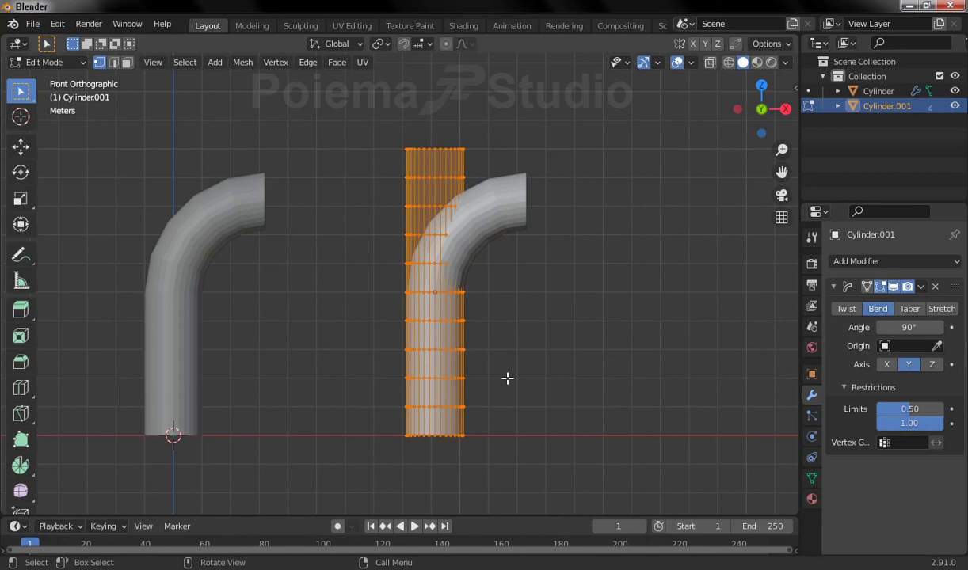
key("g")
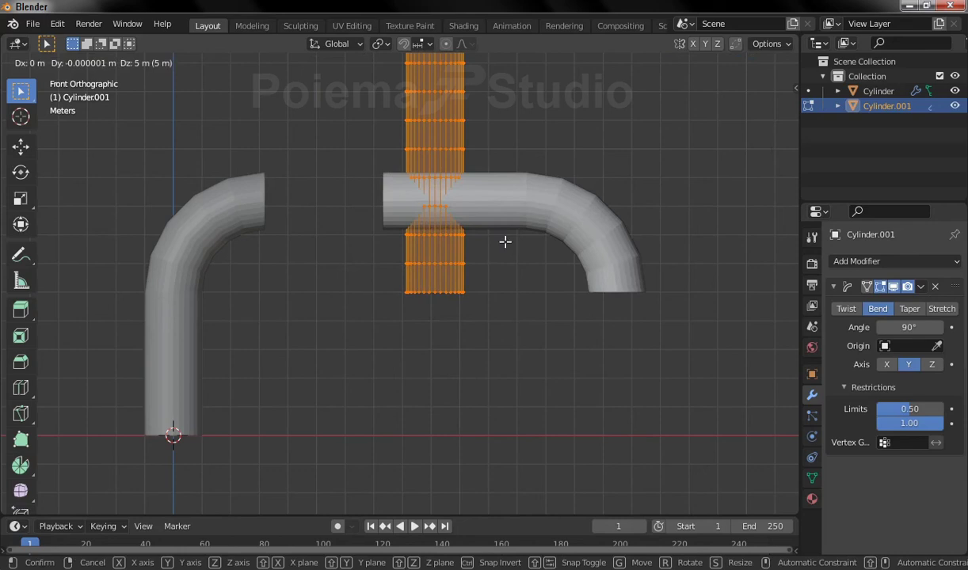
left_click(505, 240)
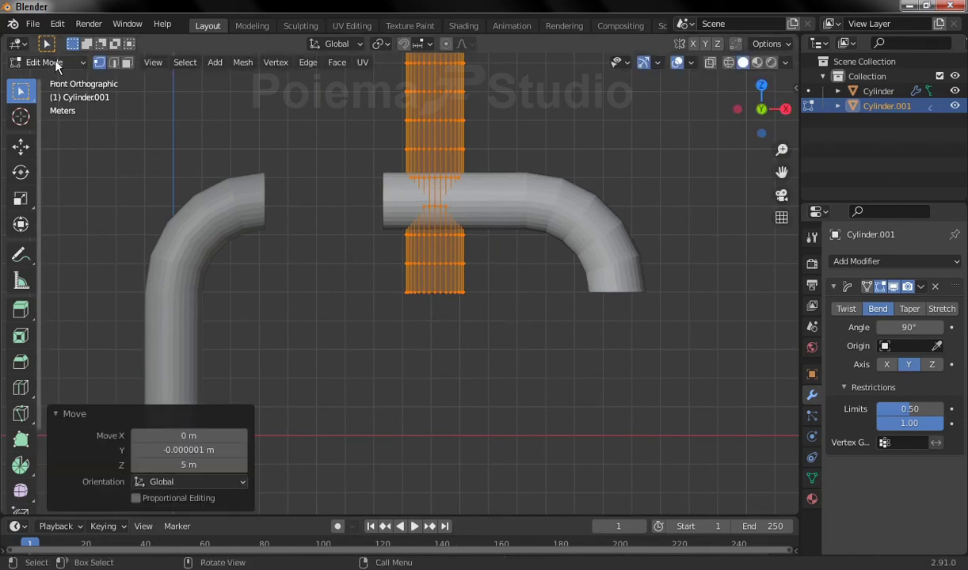
left_click(55, 59)
left_click(58, 79)
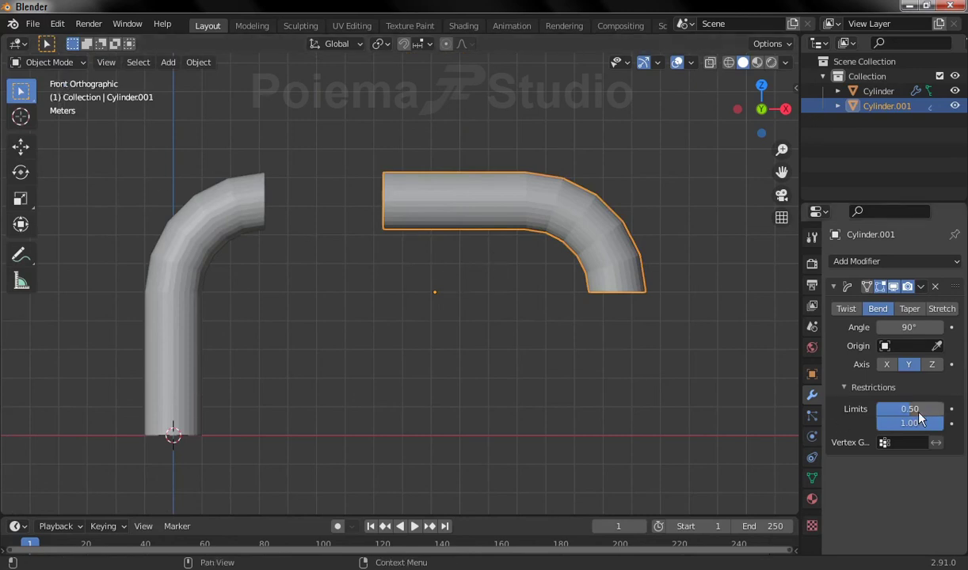
type("0")
- Lower Cylinder.001's Bend start limit from 0.50 to 0.00
left_click_drag(921, 408, 875, 418)
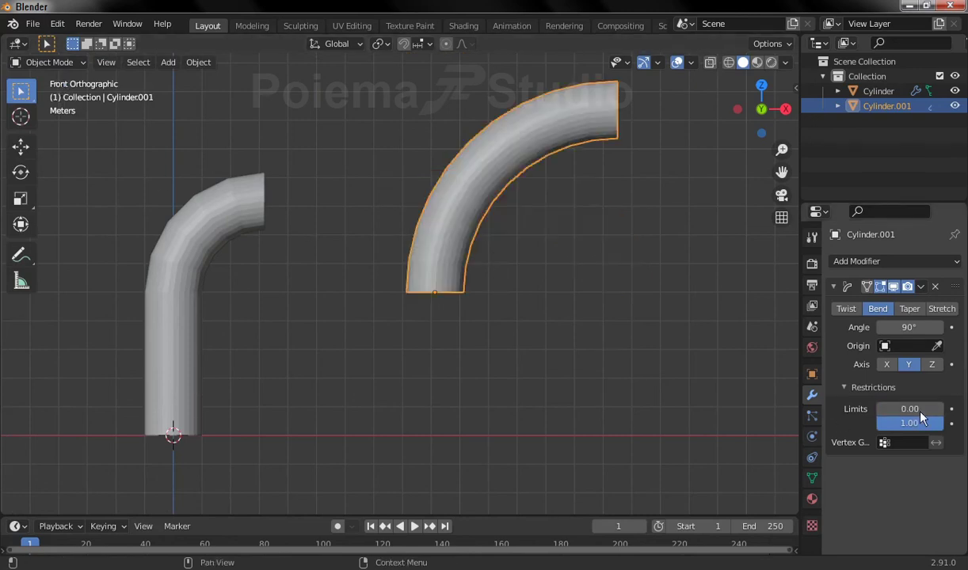
middle_click_drag(504, 293, 433, 370, "shift")
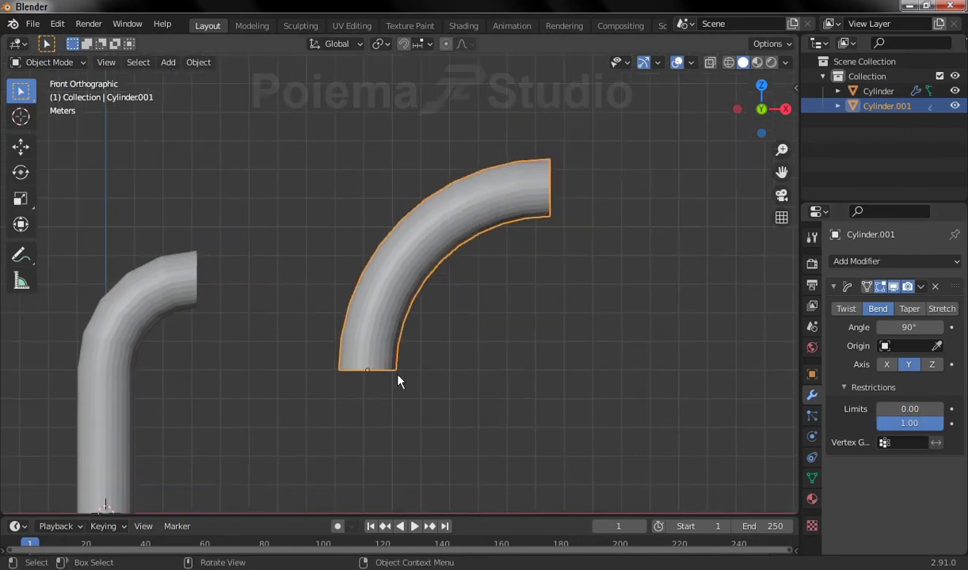
scroll(399, 379, "down", 1)
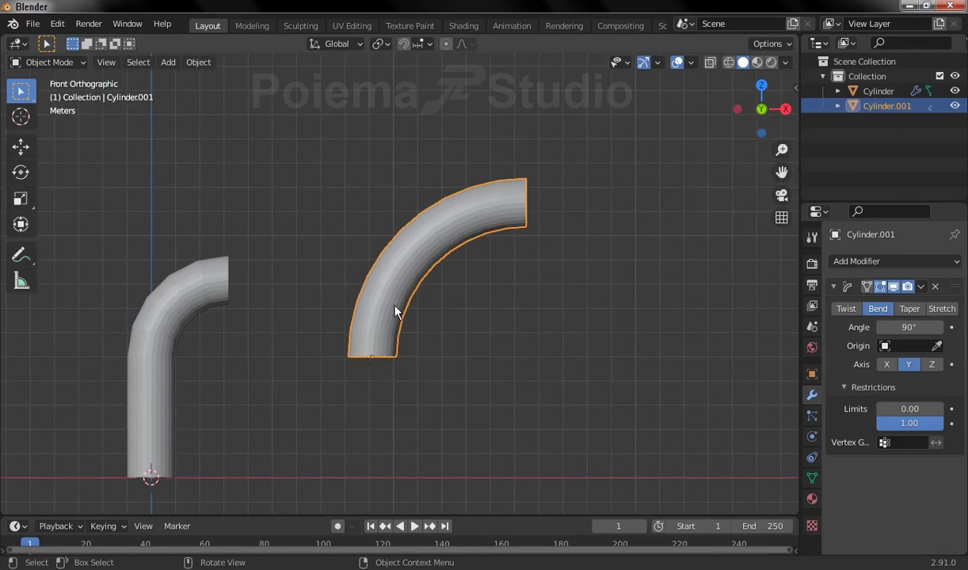
- Move Cylinder.001 down 5 m along Z and frame both pipes
key("g")
key("z")
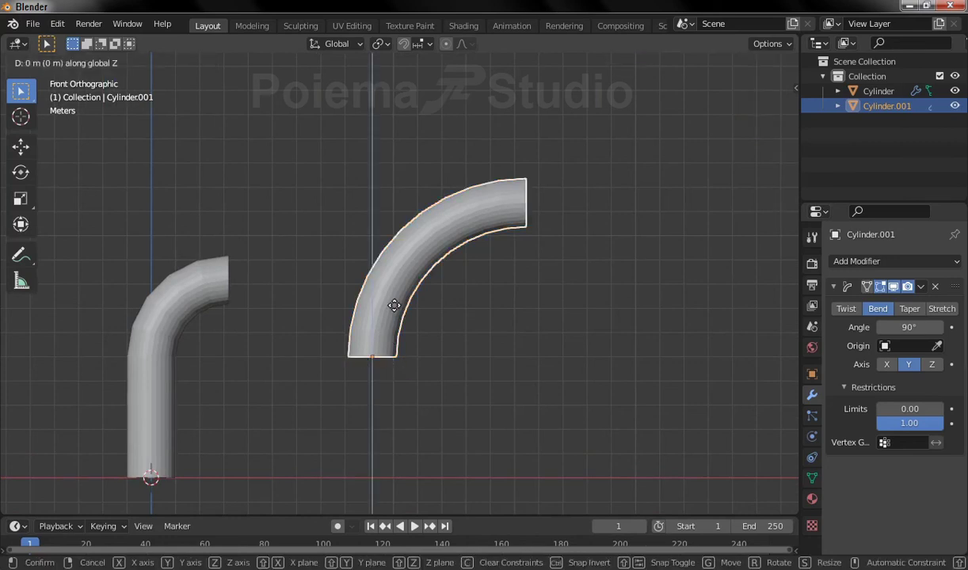
left_click(502, 418)
middle_click_drag(502, 418, 532, 353, "shift")
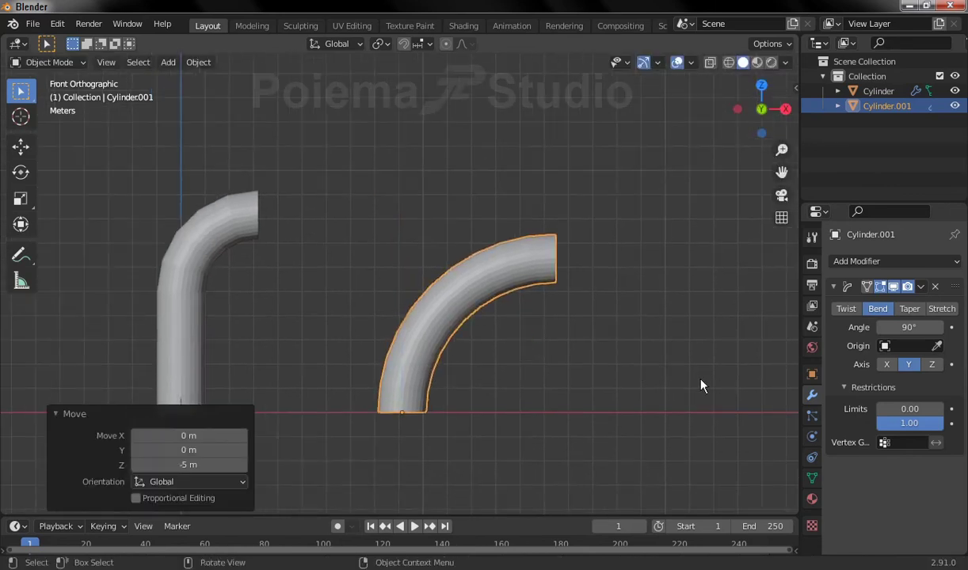
middle_click_drag(410, 324, 462, 320, "shift")
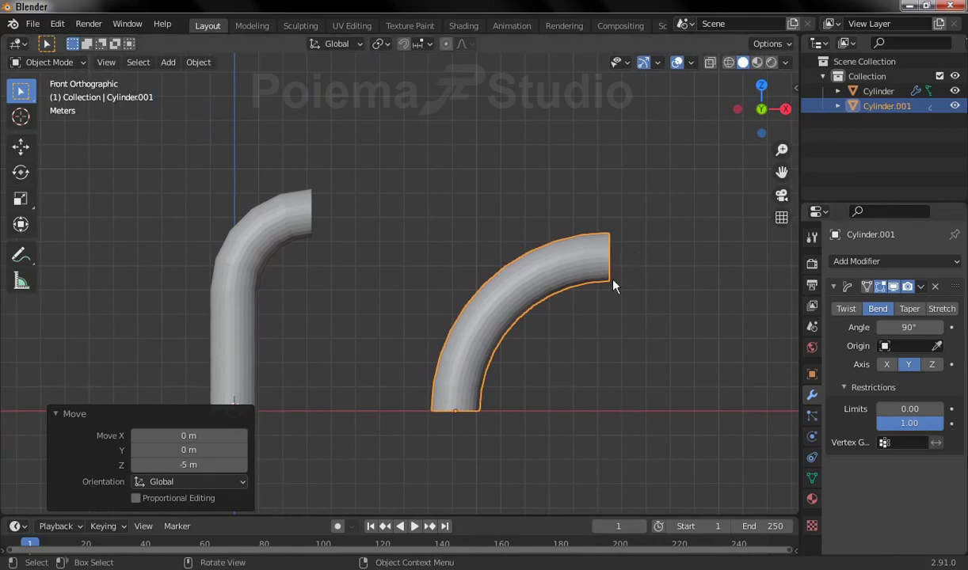
mouse_move(544, 362)
middle_mouse_down("shift")
mouse_move(454, 350)
mouse_move(384, 356)
middle_mouse_up("shift")
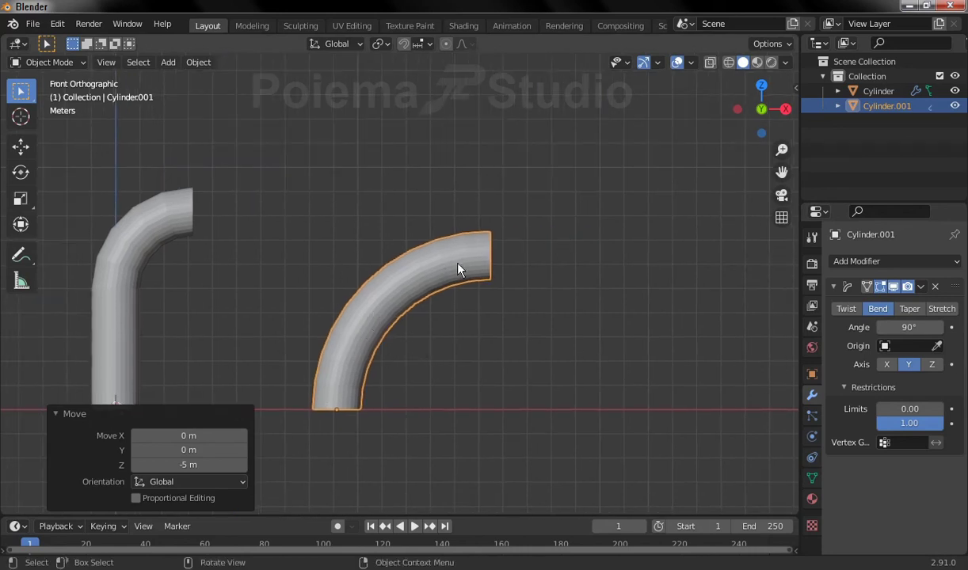
middle_click_drag(360, 324, 583, 318, "shift")
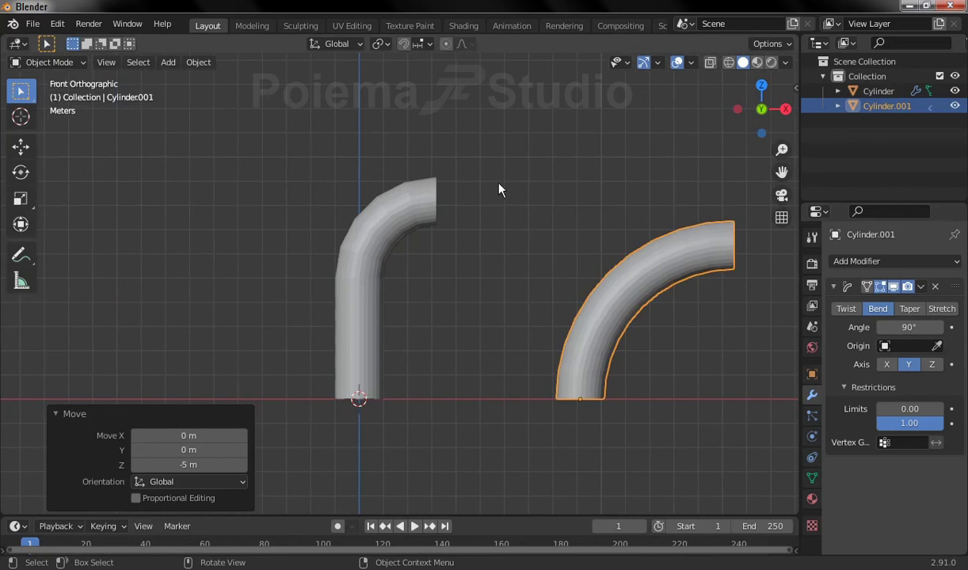
- Select the original Cylinder and apply its Bend modifier permanently
left_click(369, 366)
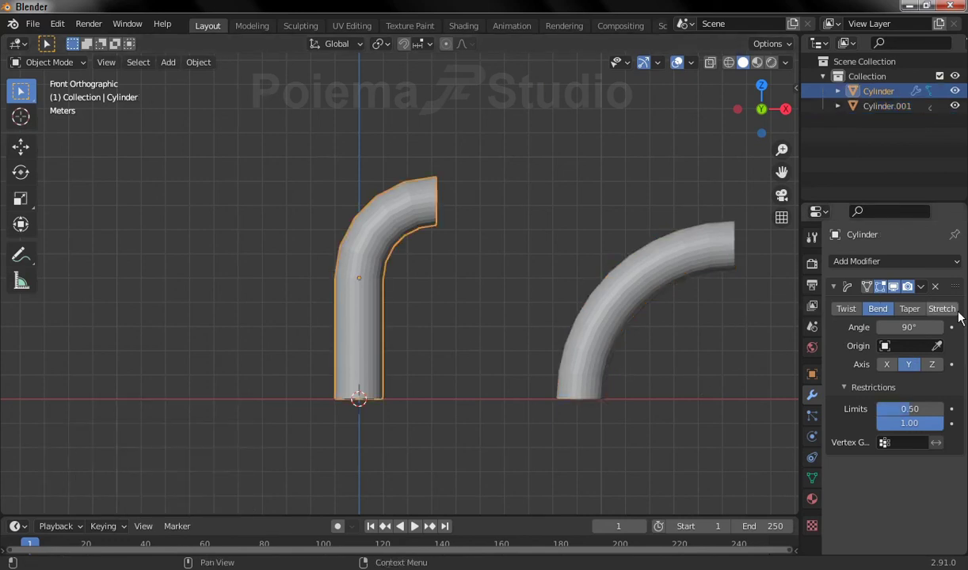
left_click(921, 290)
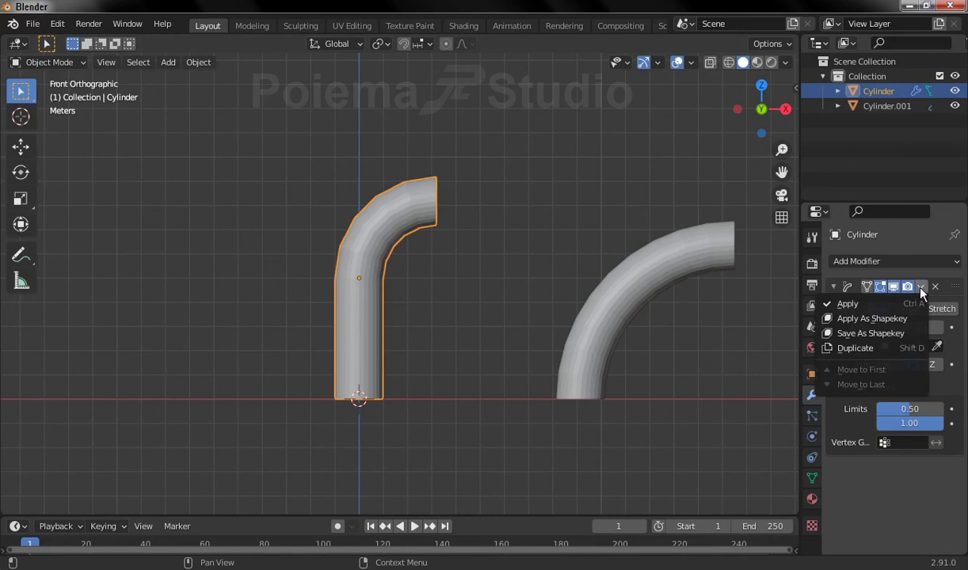
left_click(867, 308)
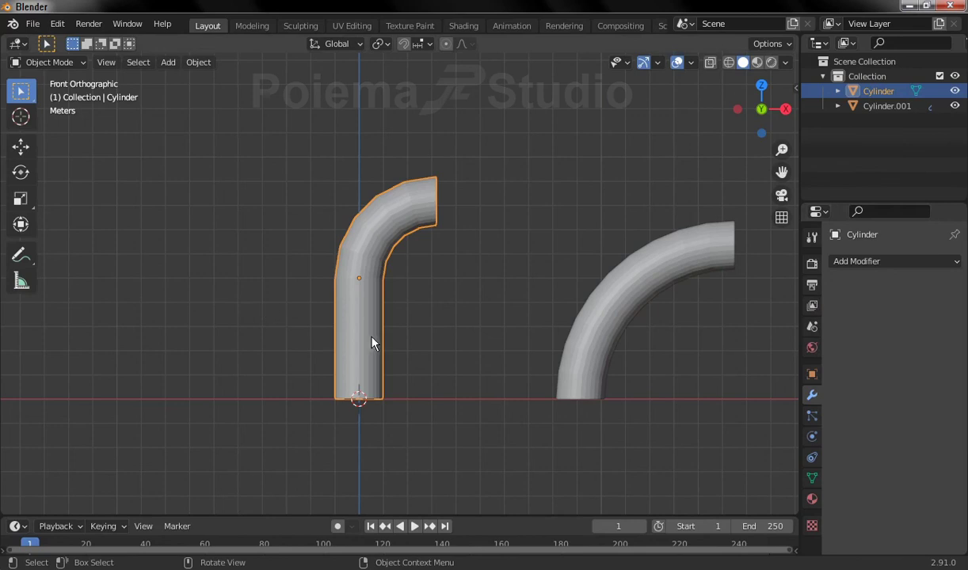
- Extend the original pipe's open end edge loop 3.1883 m along X, then return to Object Mode
left_click(69, 61)
left_click(68, 95)
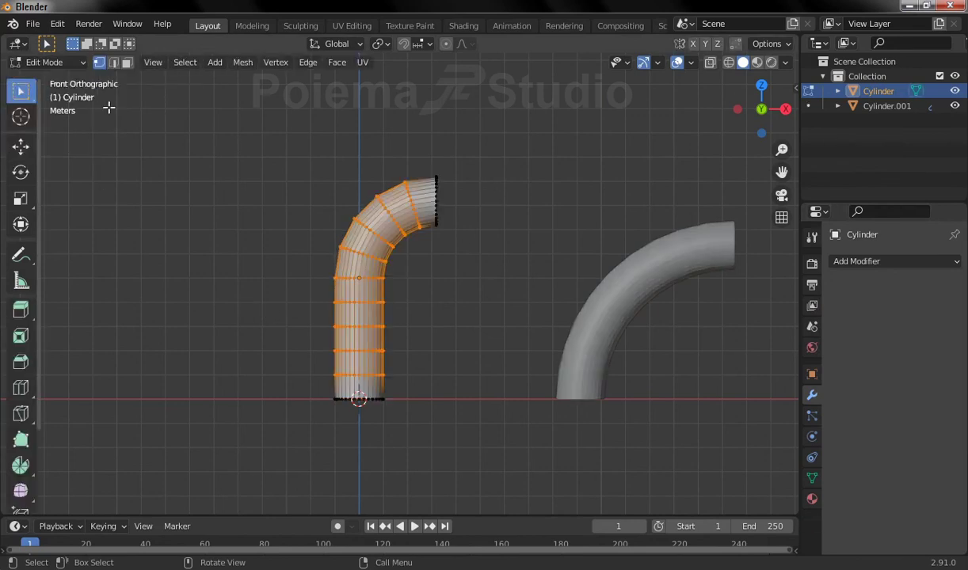
left_click(114, 62)
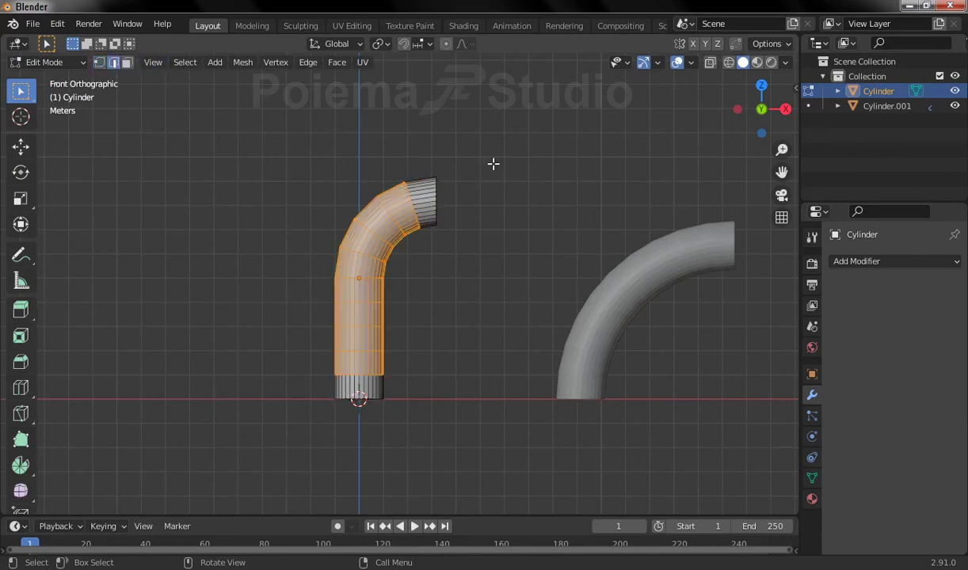
left_click(445, 187, "alt")
middle_click_drag(460, 188, 356, 210, "shift")
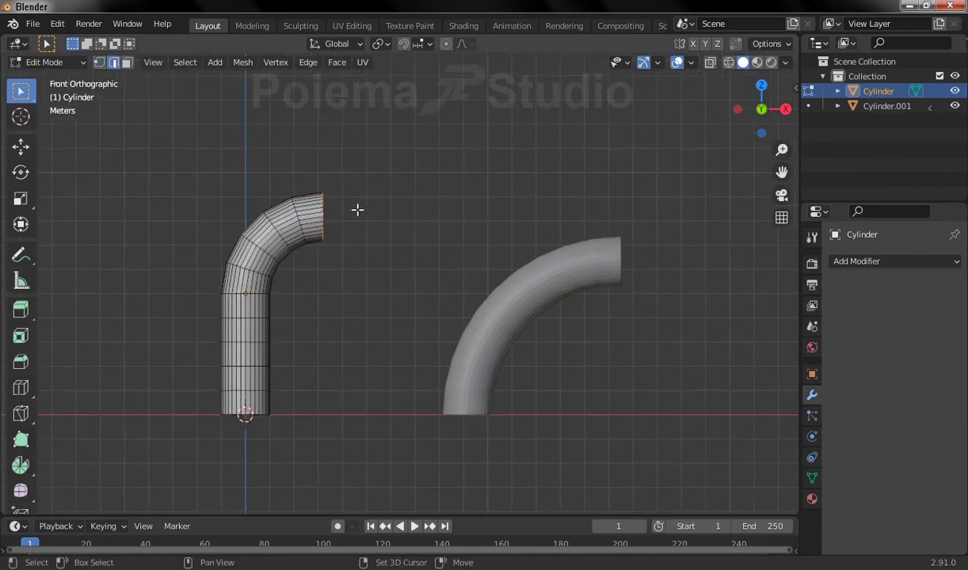
key("g")
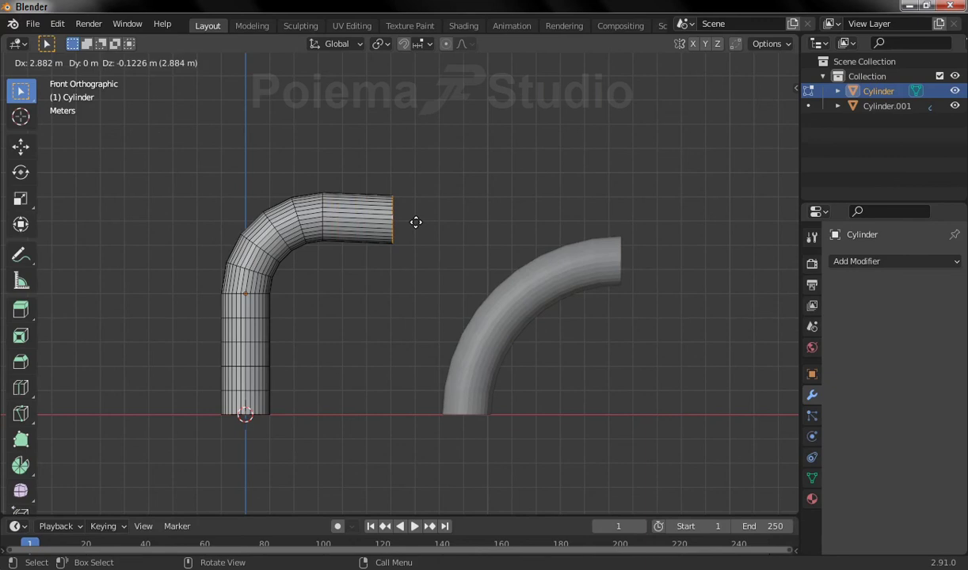
key("x")
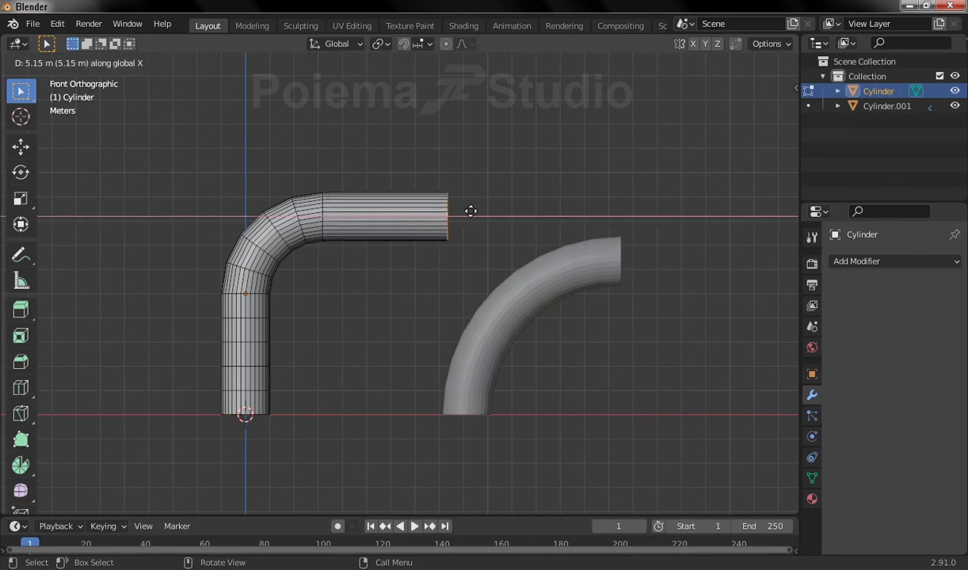
left_click(427, 217)
middle_click_drag(408, 255, 447, 238, "shift")
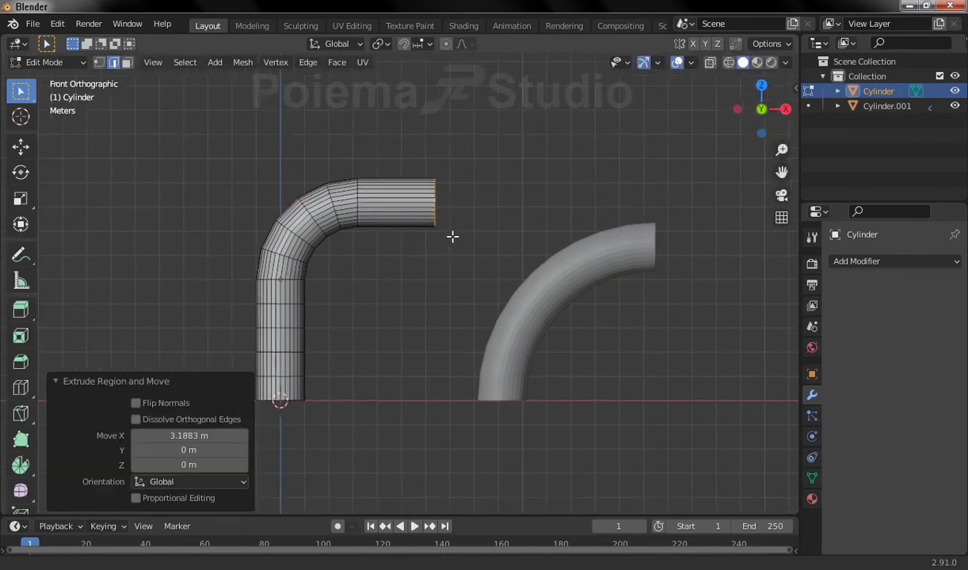
key("Tab")
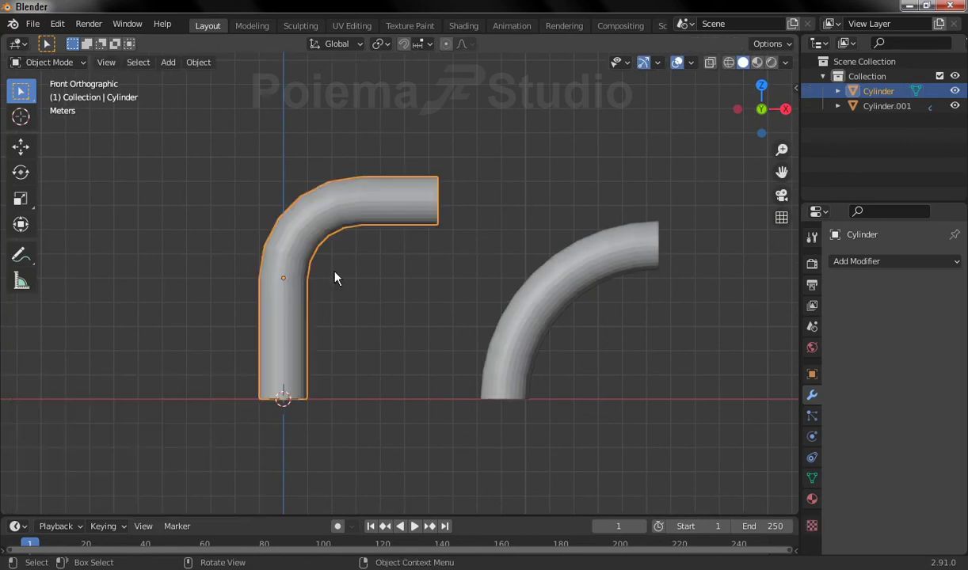
middle_click_drag(451, 270, 398, 281, "shift")
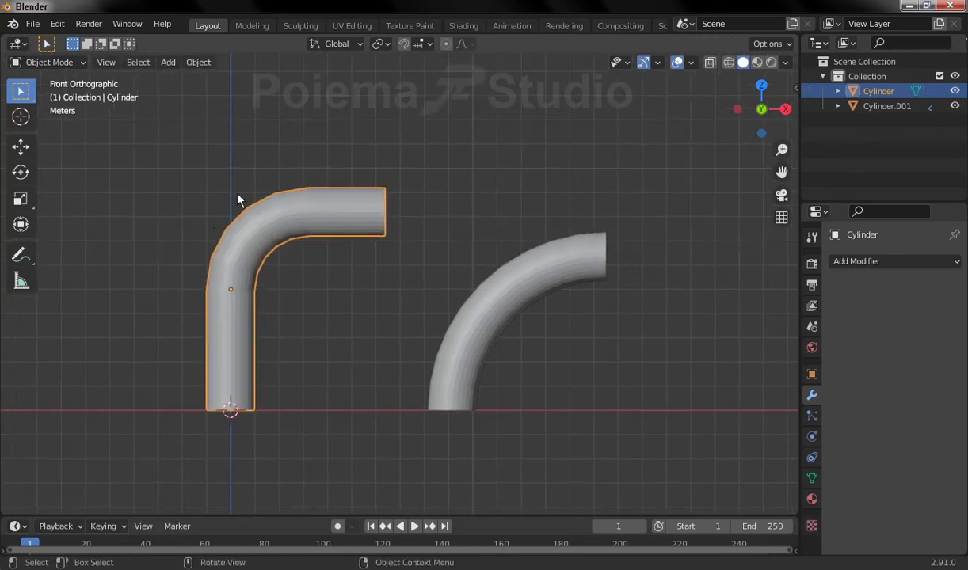
- Select Cylinder.001 to show its 90° Bend modifier settings
left_click(493, 324)
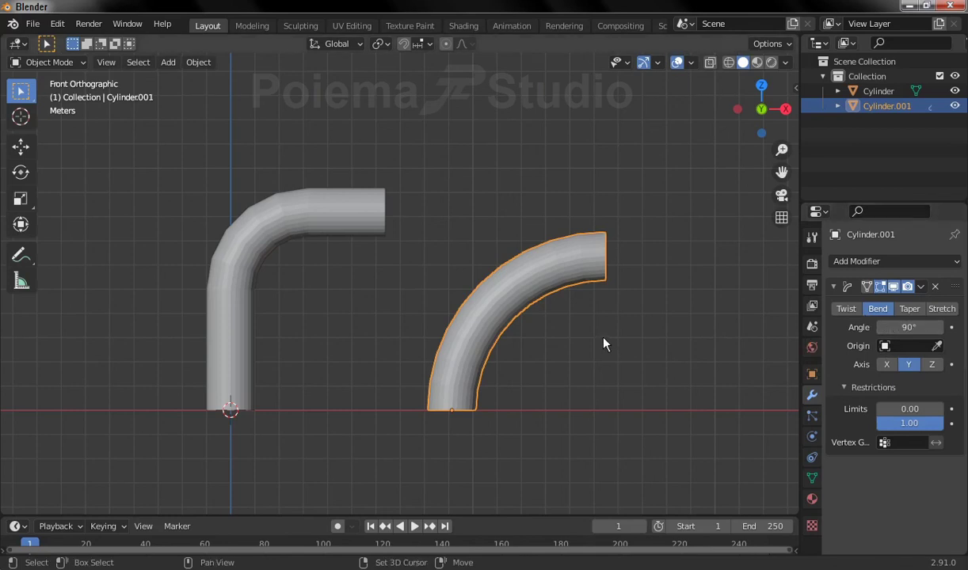
middle_click_drag(605, 341, 469, 361, "shift")
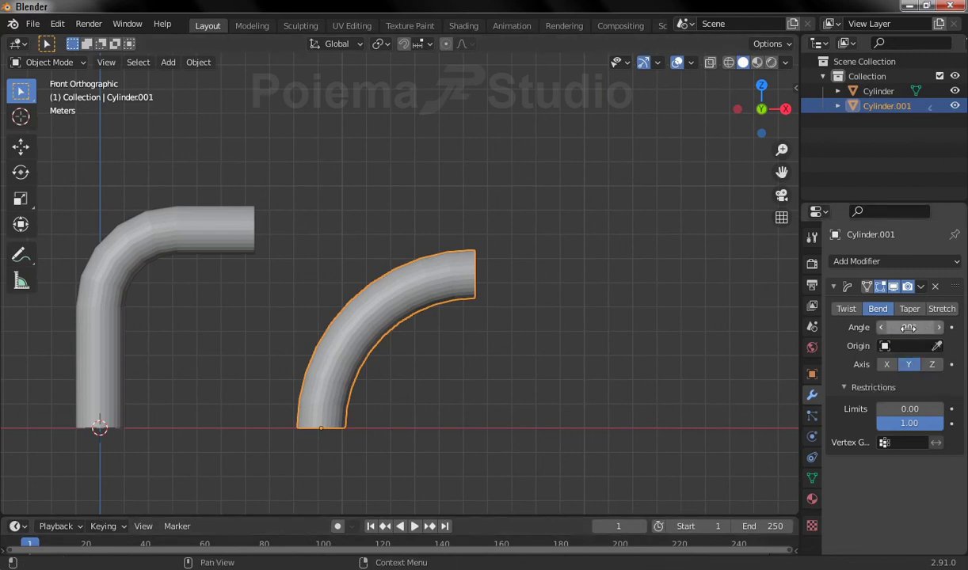
- Keyframe Cylinder.001's 90° bend angle and jump to frame 10
right_click(907, 328)
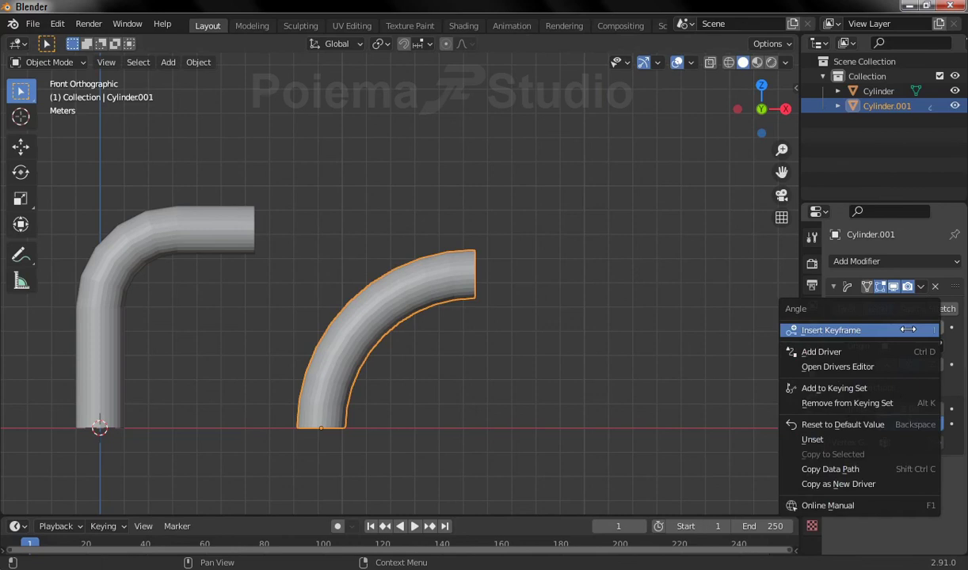
left_click(890, 331)
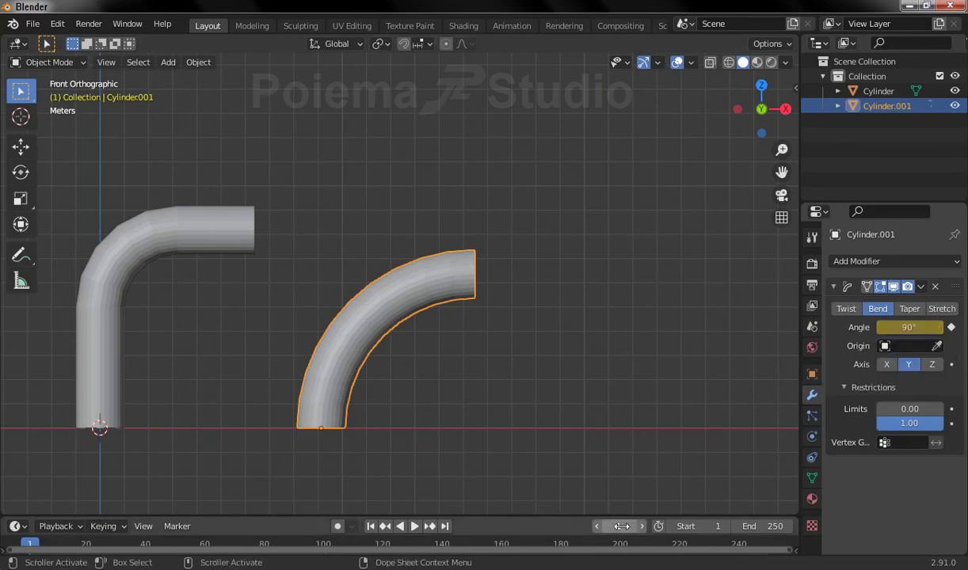
left_click(617, 526)
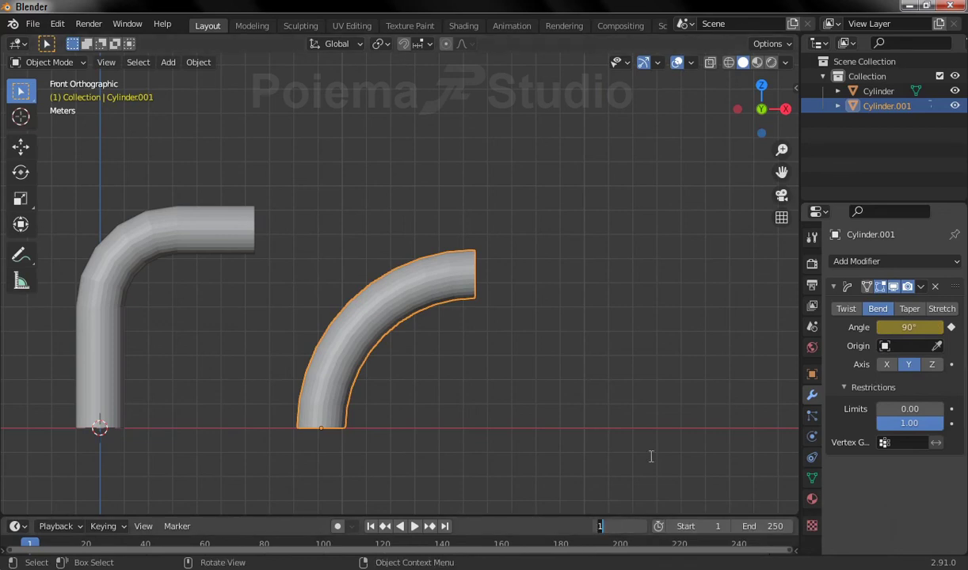
type("0")
key("Return")
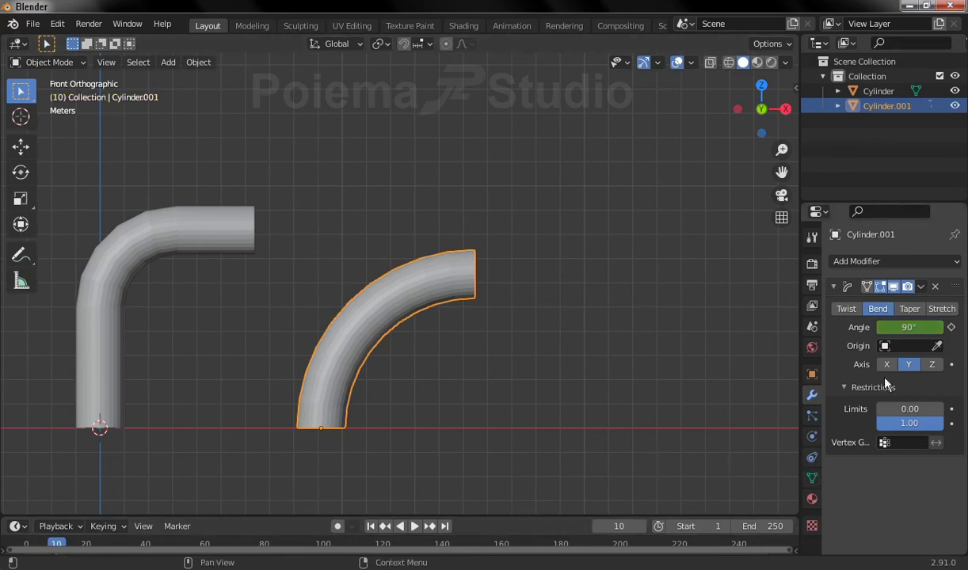
- Set the bend angle to -80° at frame 10
mouse_move(909, 327)
left_mouse_down()
mouse_move(808, 327)
mouse_move(947, 403)
left_mouse_up()
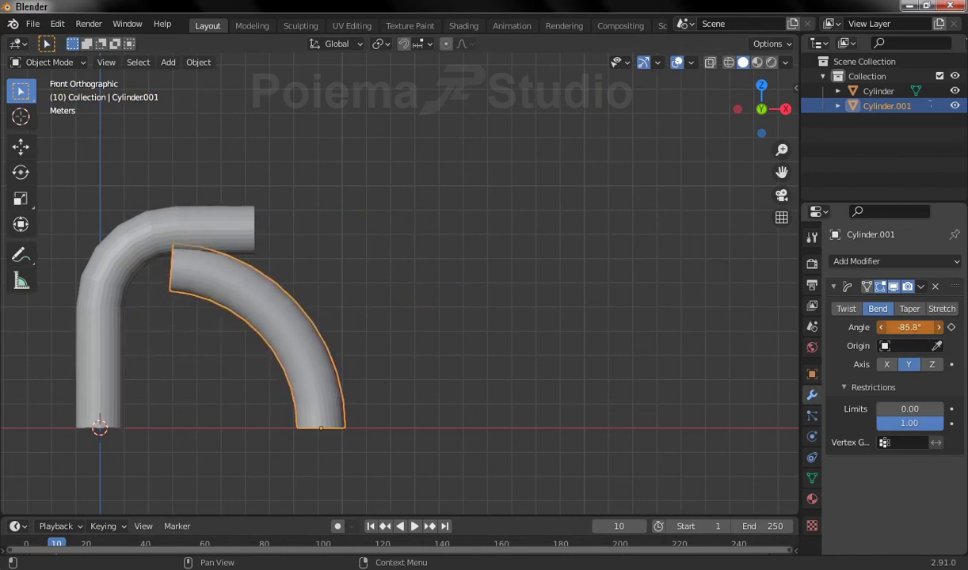
left_click(904, 327)
key("BackSpace")
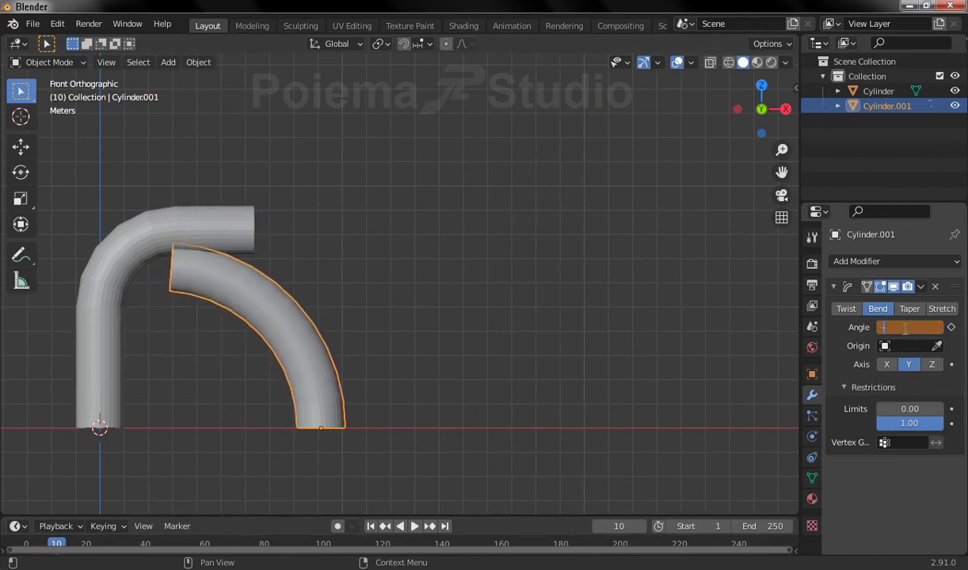
type("-80")
key("Return")
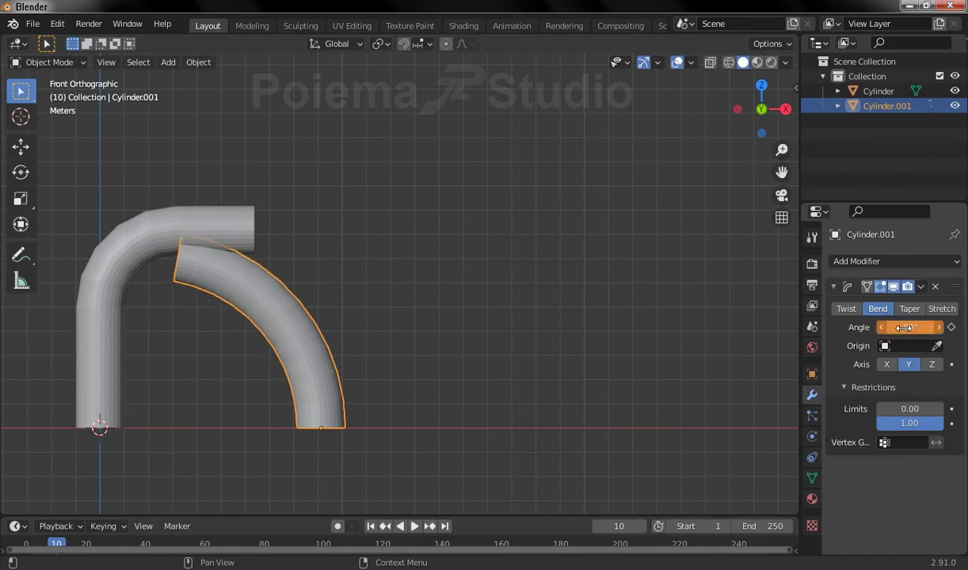
- Keyframe the bend angle at -80° on frame 10 and 40.5° on frame 20
right_click(906, 329)
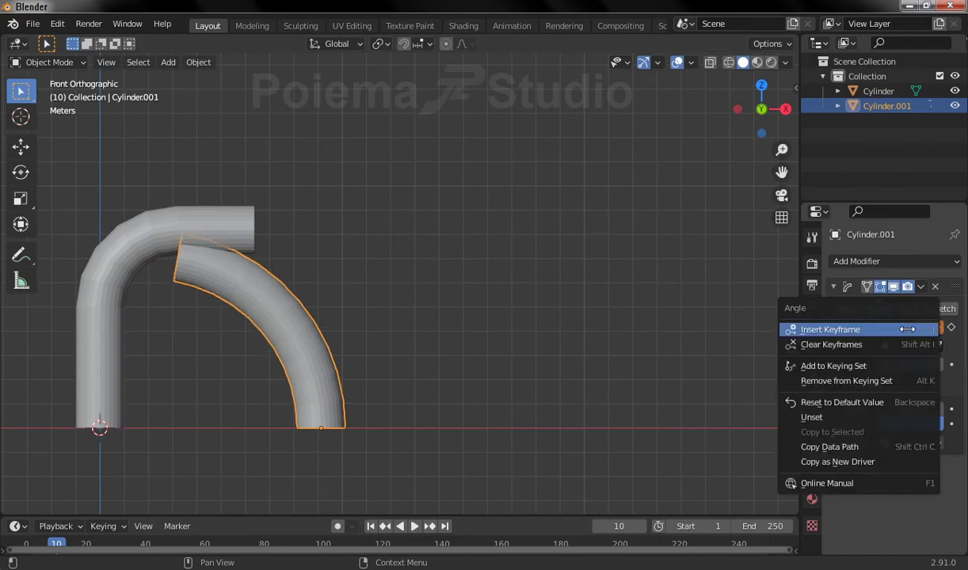
left_click(906, 328)
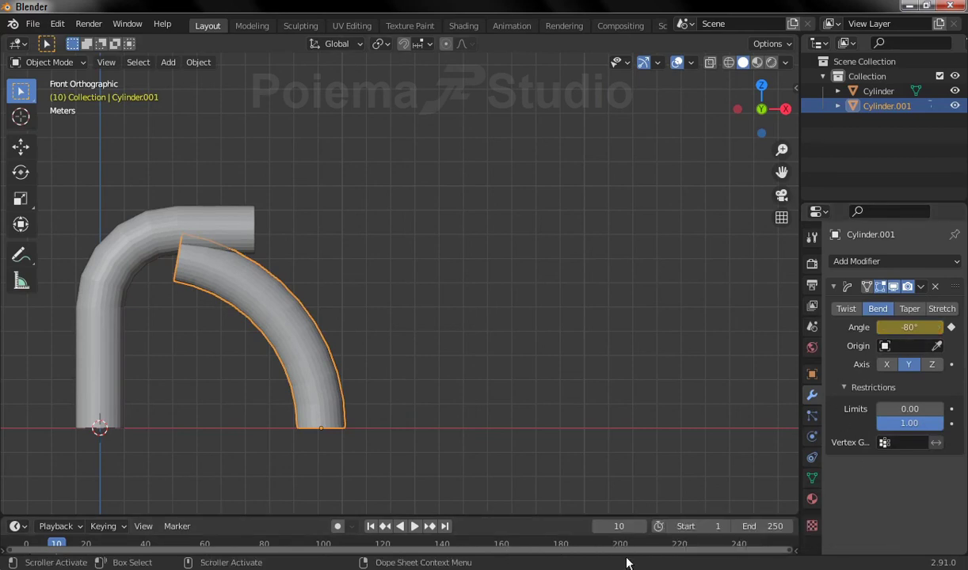
left_click(623, 527)
type("2")
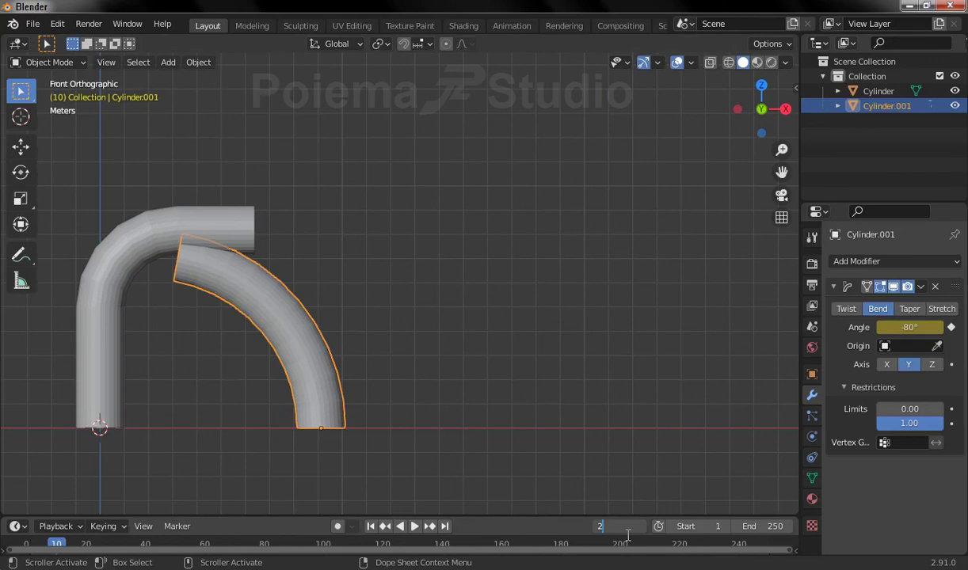
type("0")
key("Return")
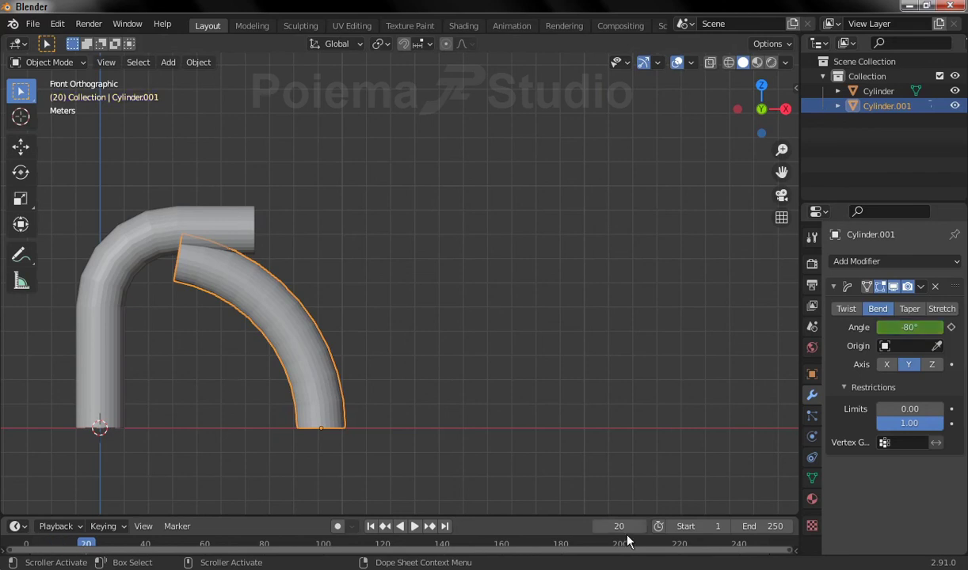
mouse_move(908, 327)
left_mouse_down()
mouse_move(951, 327)
mouse_move(913, 327)
left_mouse_up()
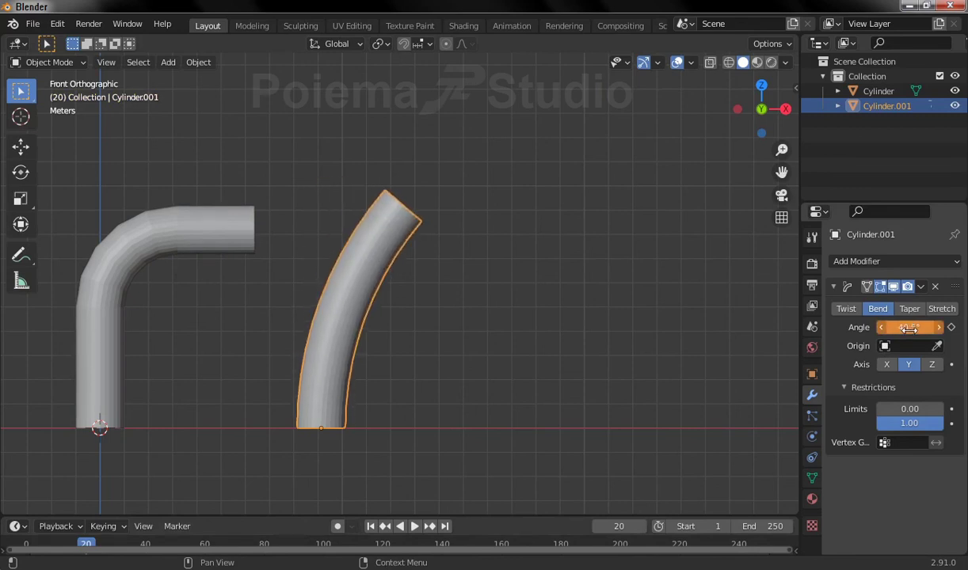
right_click(914, 328)
left_click(913, 332)
left_click(610, 522)
type("35")
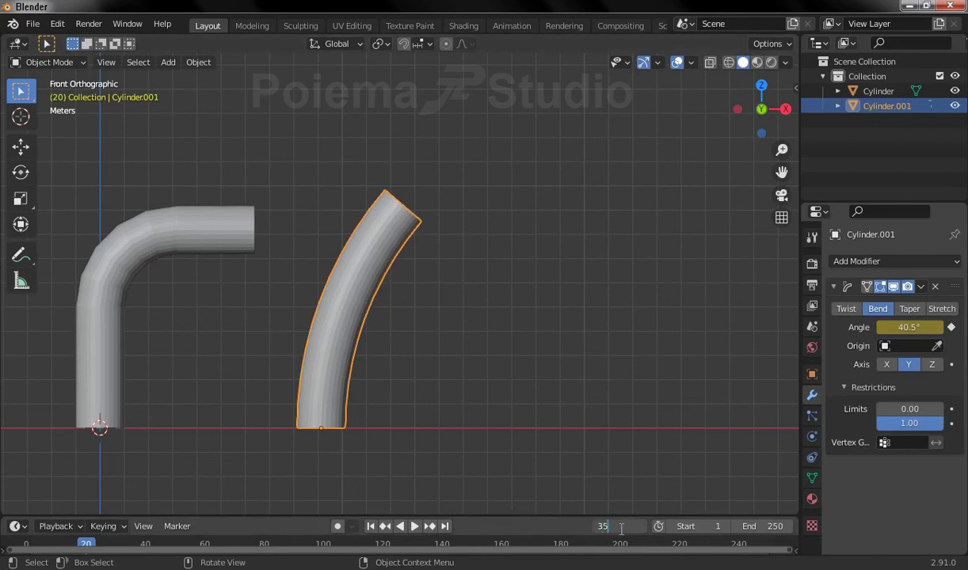
- Keyframe the bend angle at -12.7° on frame 35 and 0° on frame 50
left_click_drag(614, 527, 621, 527)
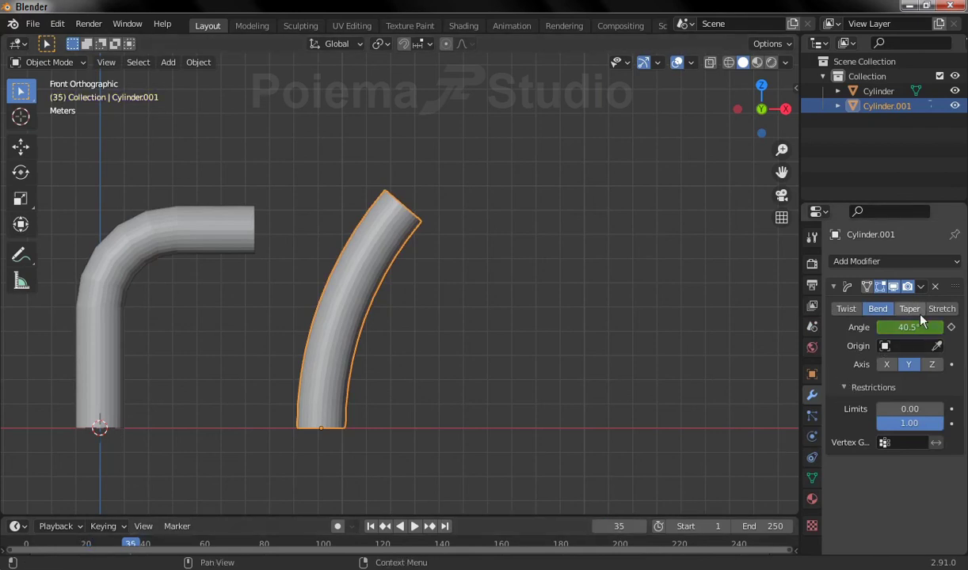
left_click_drag(911, 327, 871, 328)
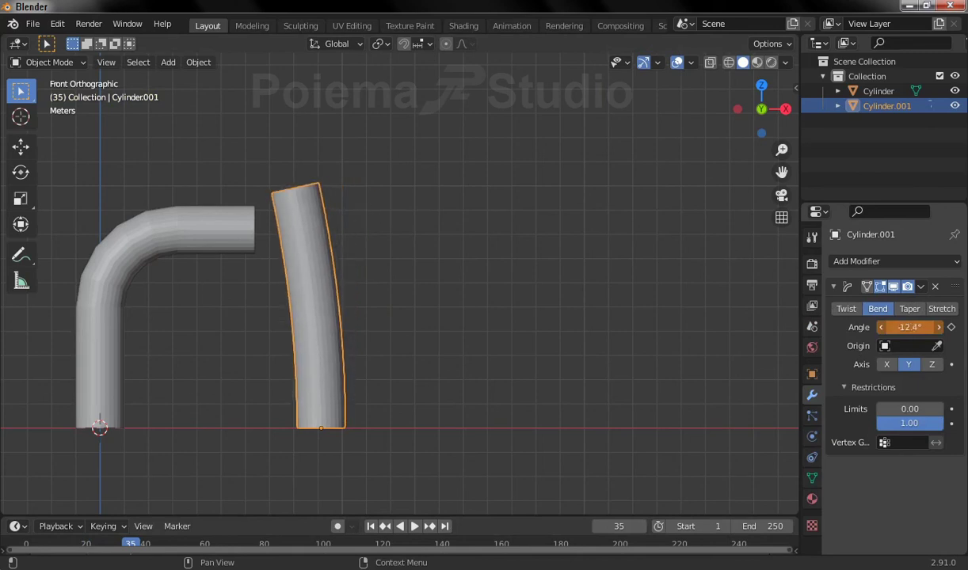
right_click(902, 328)
left_click(902, 328)
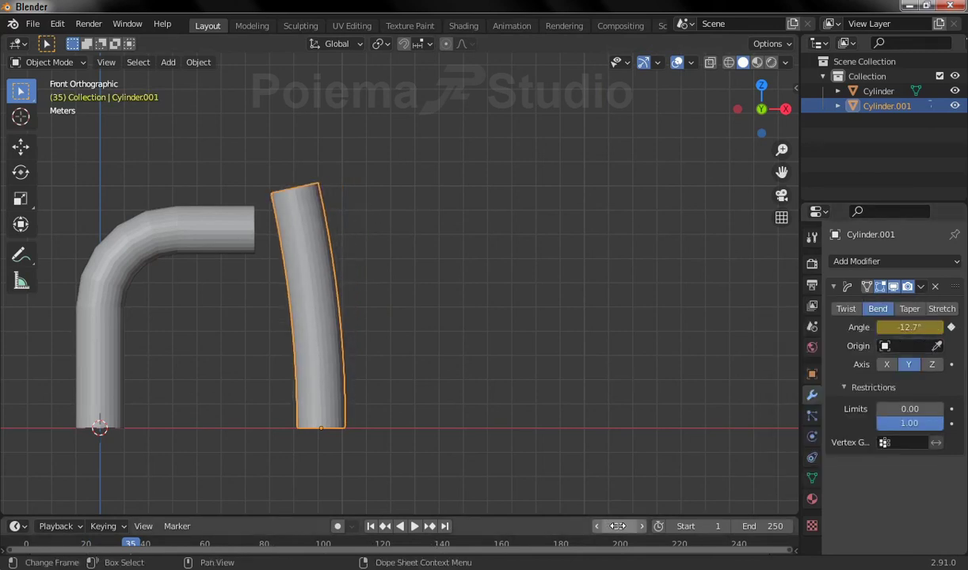
left_click(619, 526)
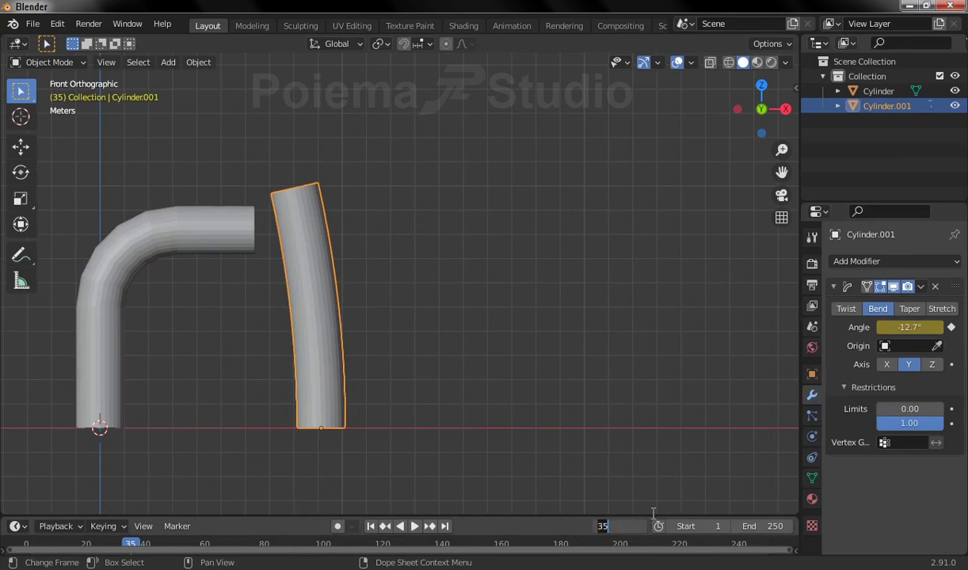
type("50")
key("Return")
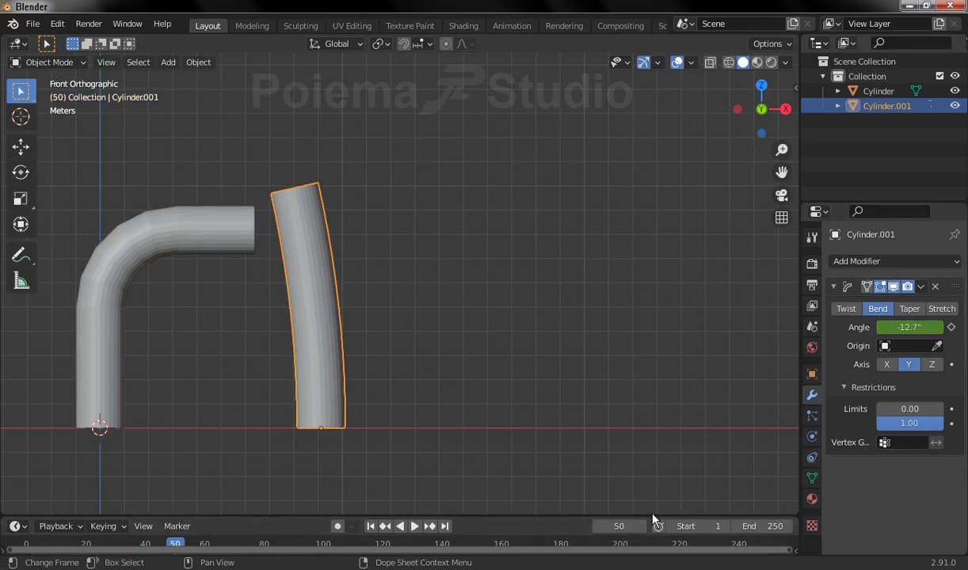
left_click(910, 329)
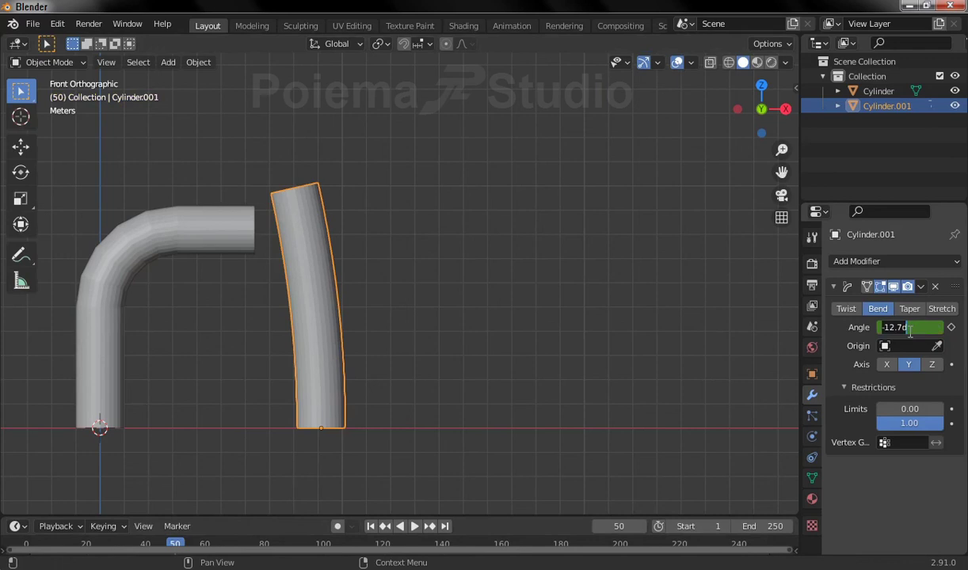
key("Return")
right_click(909, 328)
left_click(909, 328)
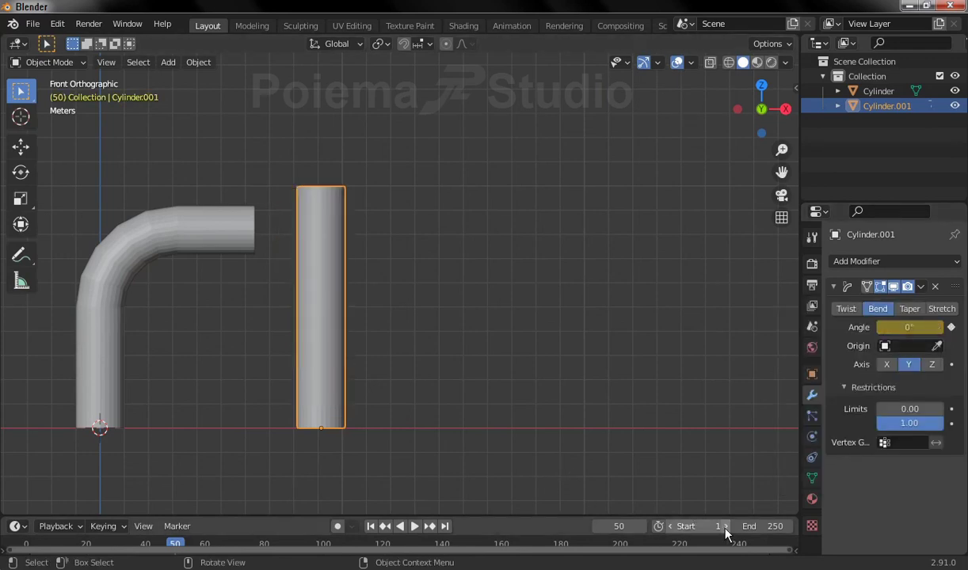
- Set the scene end frame to 60 and play the bend animation
left_click(765, 529)
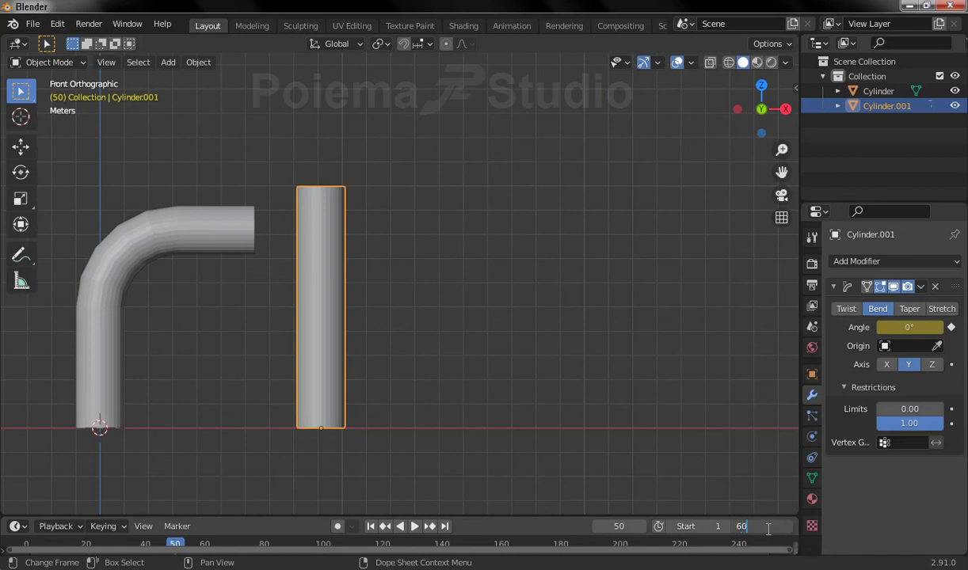
key("Return")
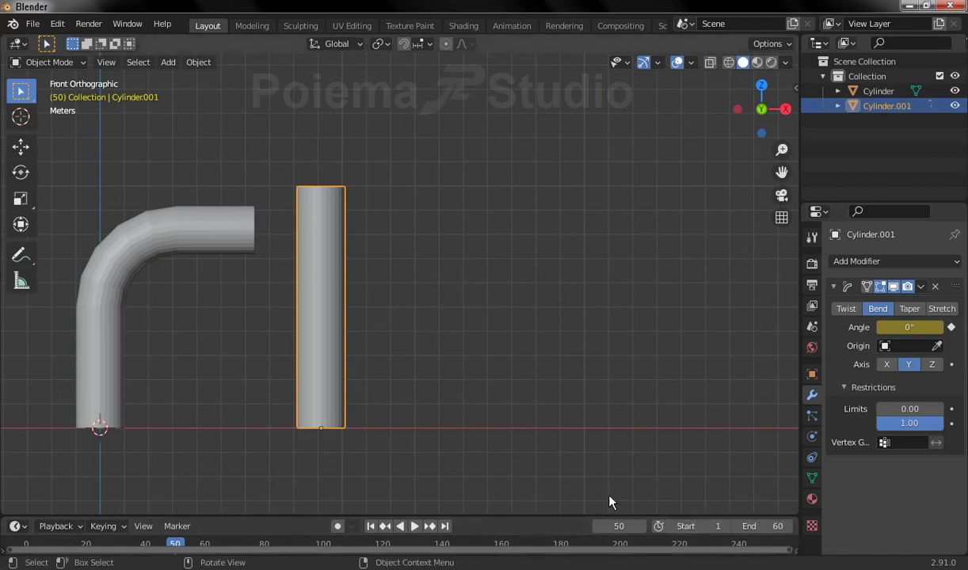
left_click(412, 528)
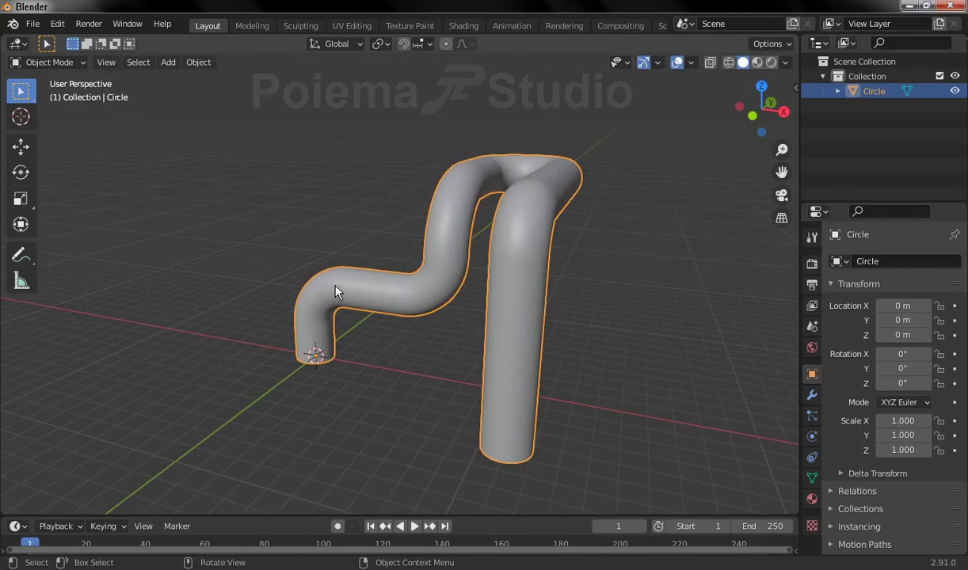
- Orbit the view slightly around the finished multi-bend Circle pipe
middle_click_drag(402, 295, 428, 307)
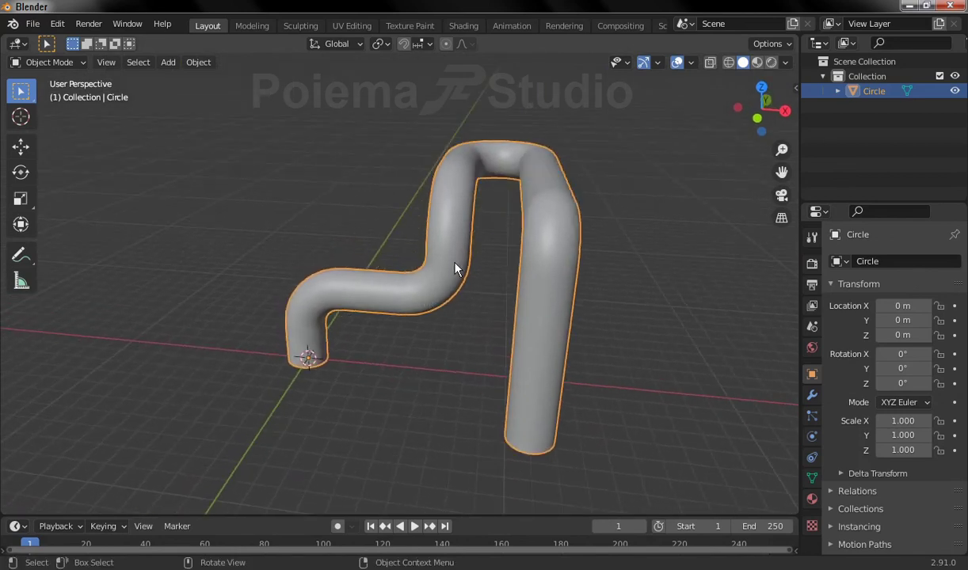